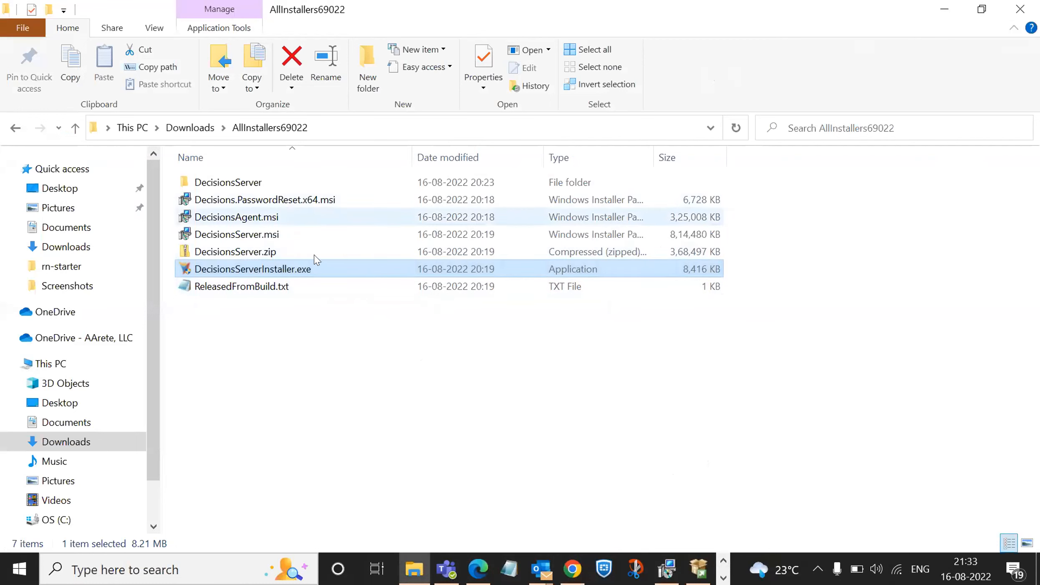
Try to run DecisionsServerInstaller.exe as administrator and decline downloading the missing .NET frameworks.
{"action": "right_click", "coordinate": [341, 270]}
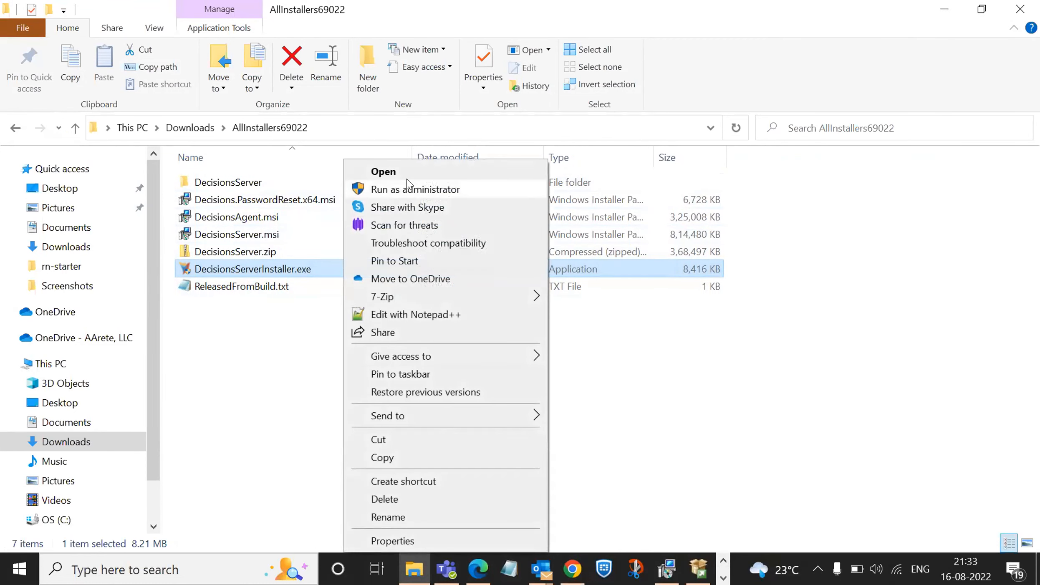
{"action": "left_click", "coordinate": [407, 188]}
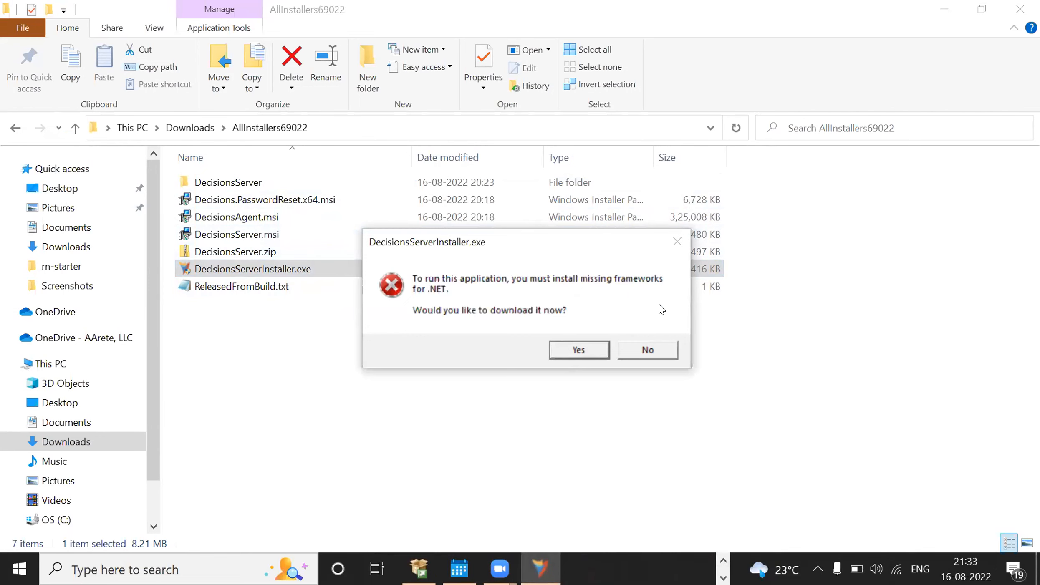
{"action": "left_click", "coordinate": [653, 349]}
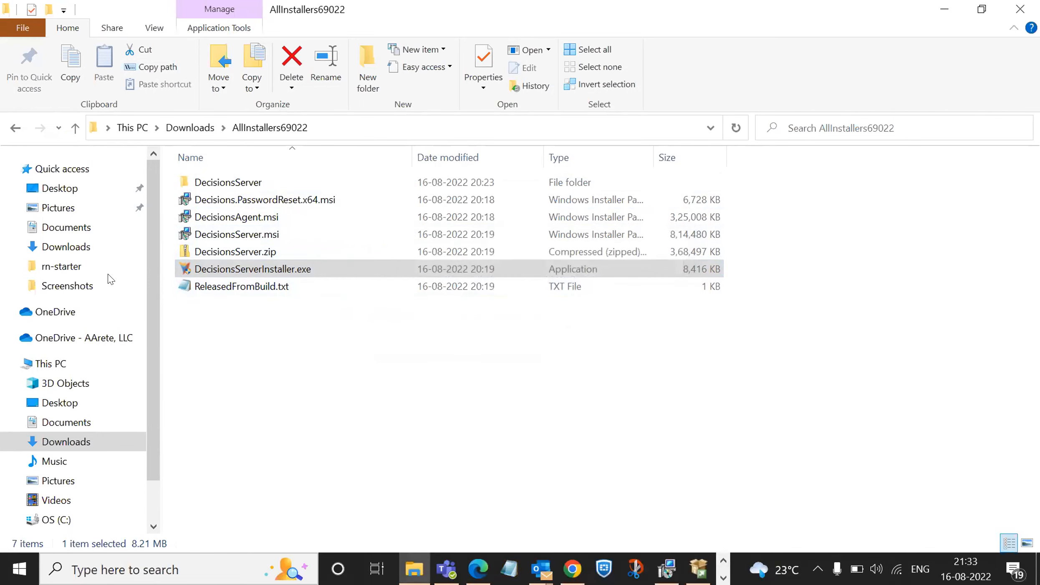
Run dotnet-hosting-6.0.8-win.exe from the Downloads folder as administrator and allow it to make changes.
{"action": "left_click", "coordinate": [93, 246]}
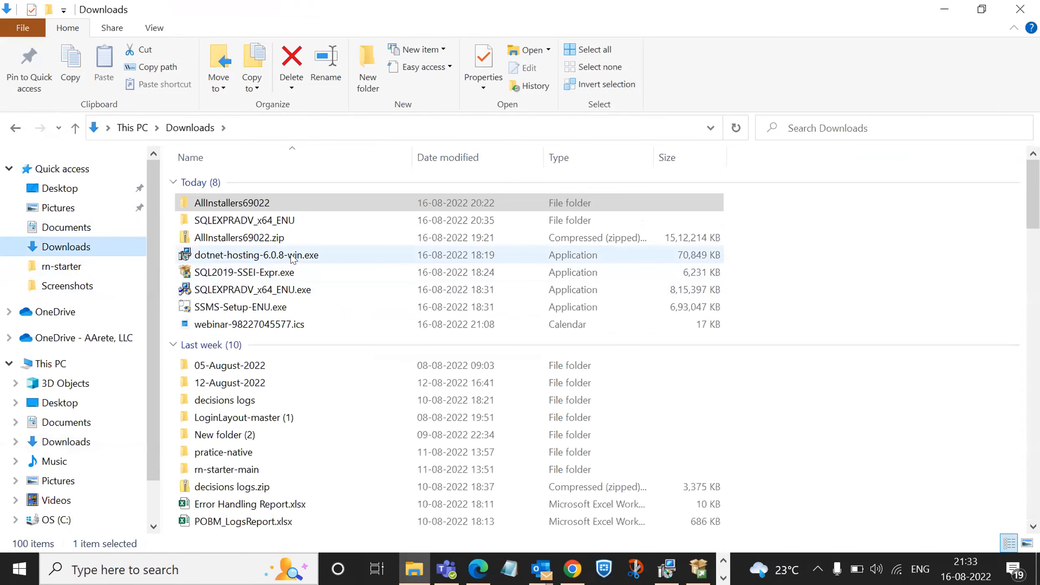
{"action": "right_click", "coordinate": [293, 259]}
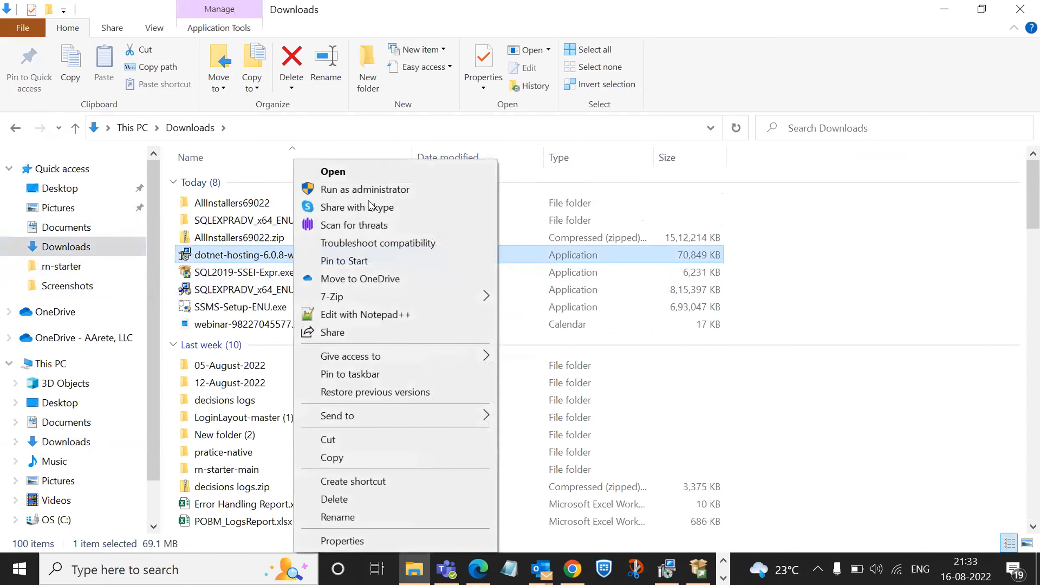
{"action": "left_click", "coordinate": [364, 189]}
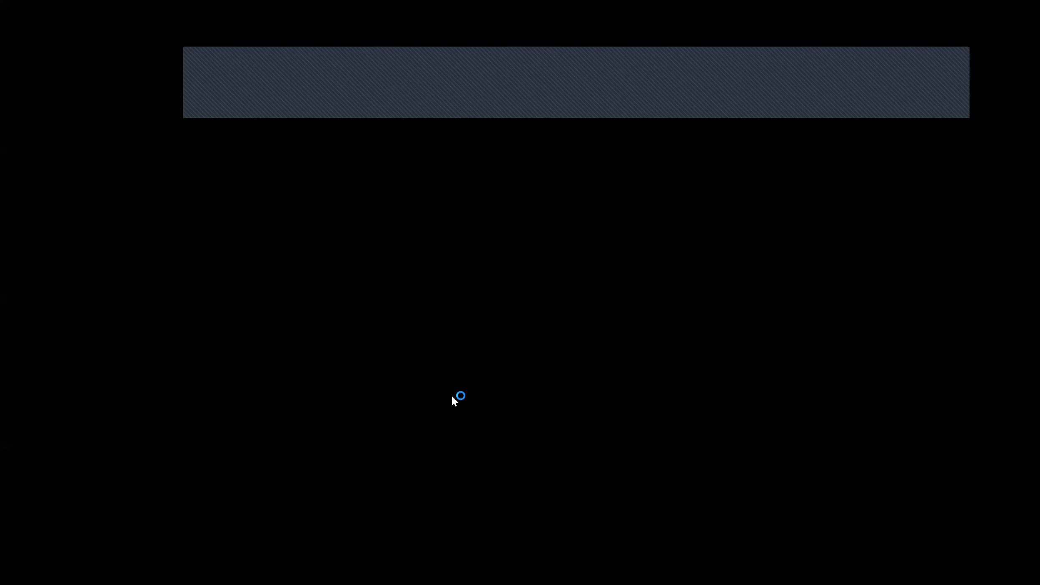
{"action": "left_click", "coordinate": [452, 397]}
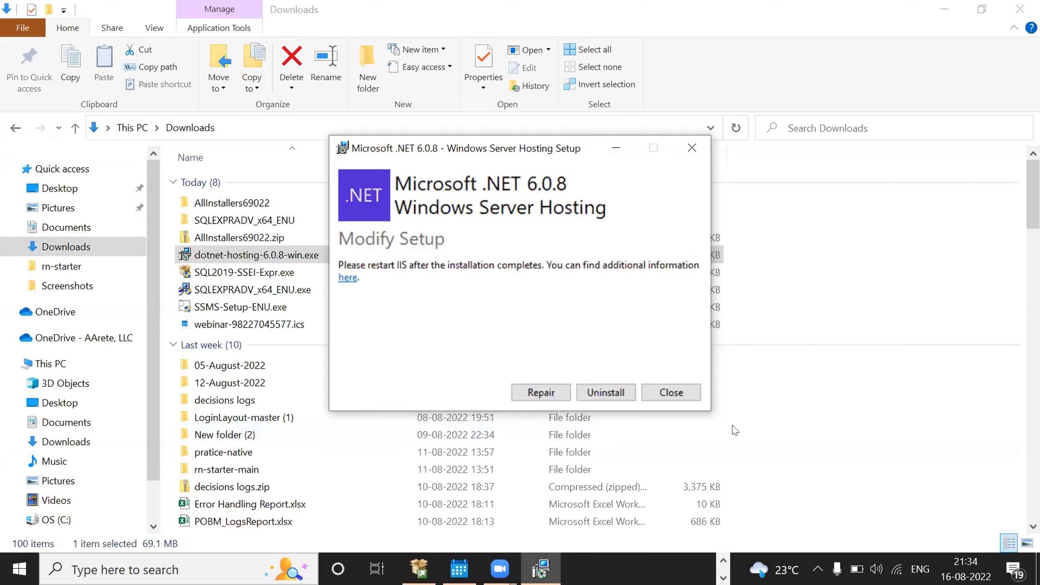
Minimize the .NET hosting setup window and open the Decisions version 7 documentation in a new Microsoft Edge tab.
{"action": "left_click", "coordinate": [722, 561]}
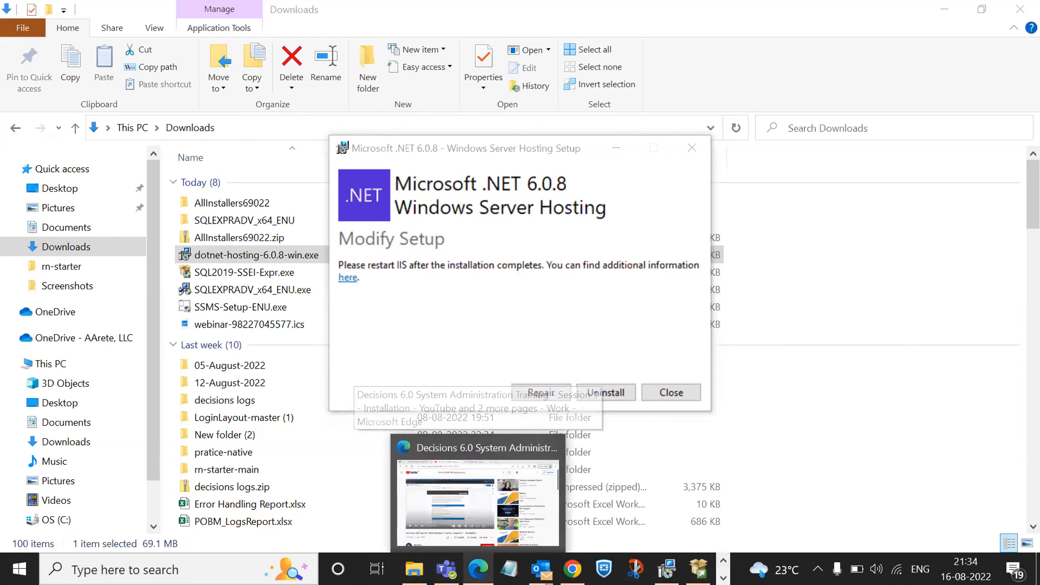
{"action": "mouse_move", "coordinate": [445, 568]}
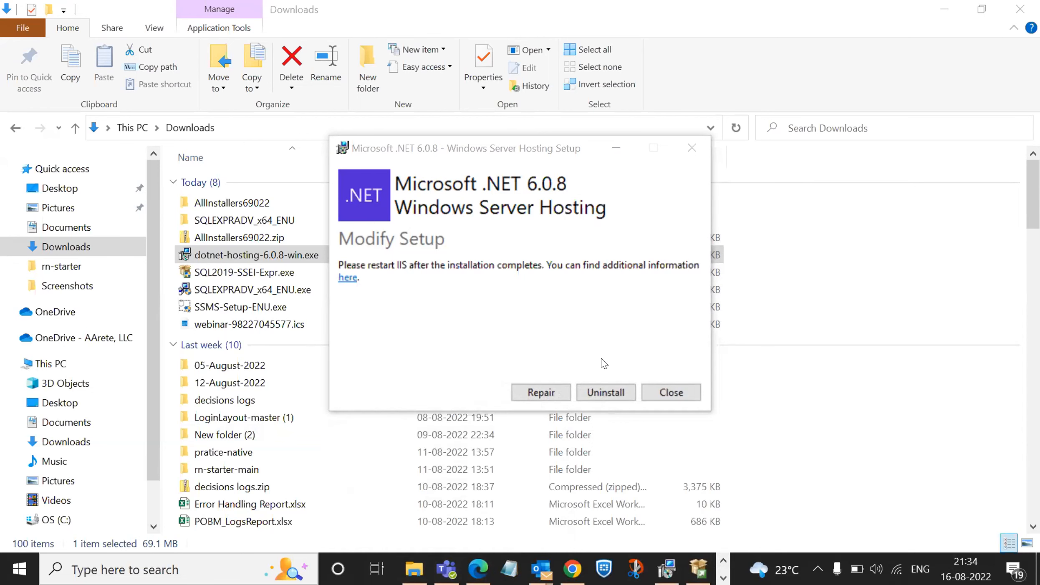
{"action": "scroll", "coordinate": [839, 206], "scroll_direction": "down", "scroll_amount": 2}
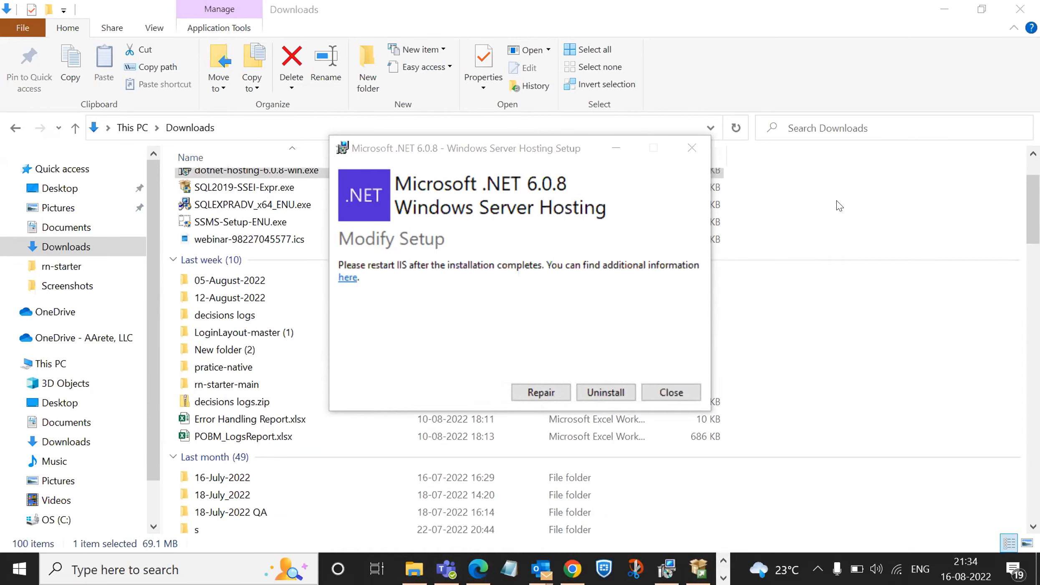
{"action": "scroll", "coordinate": [839, 207], "scroll_direction": "up", "scroll_amount": 2}
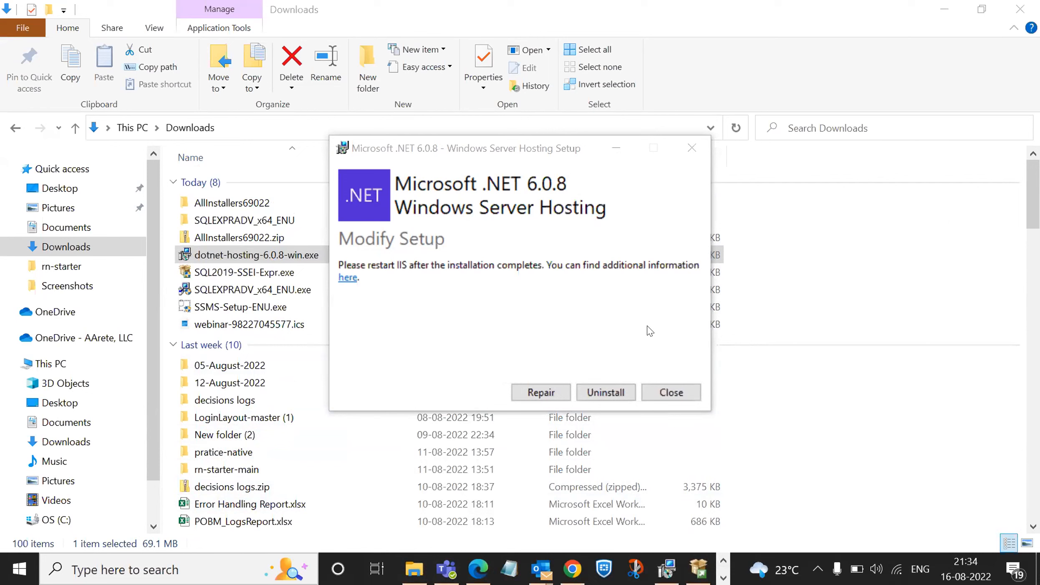
{"action": "left_click", "coordinate": [615, 148]}
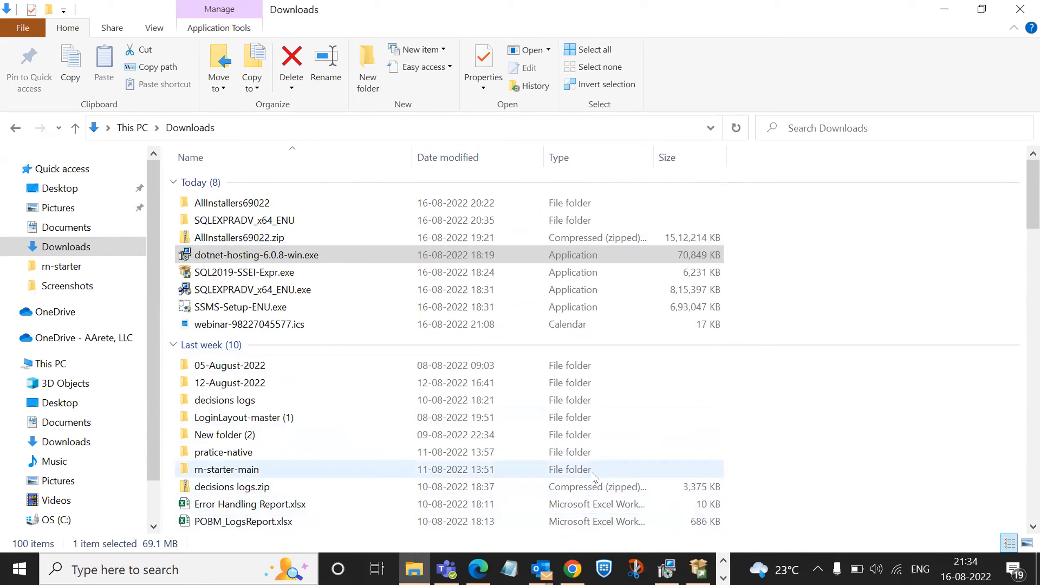
{"action": "left_click", "coordinate": [471, 568]}
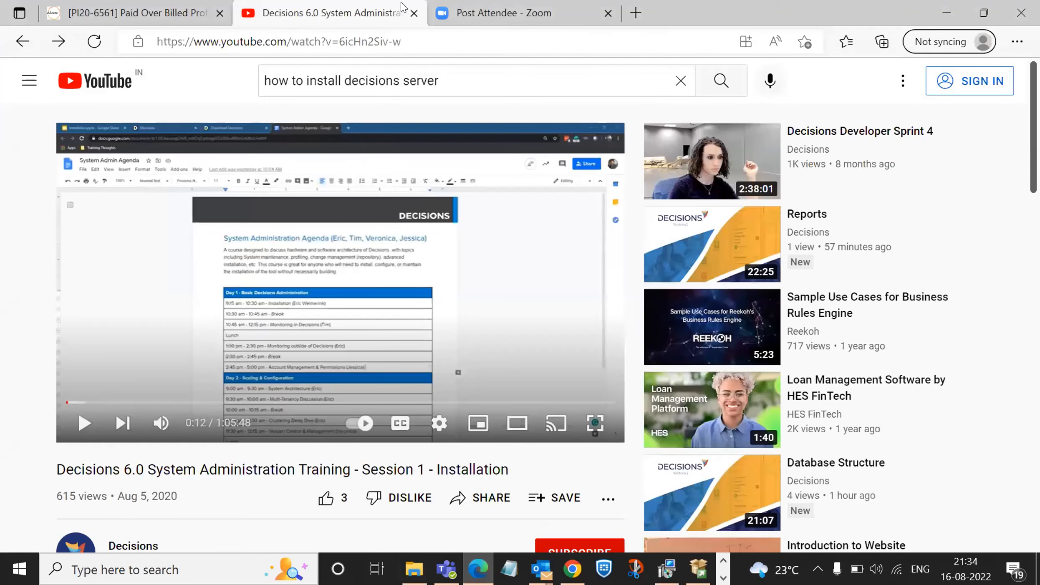
{"action": "left_click", "coordinate": [635, 13]}
{"action": "left_click", "coordinate": [83, 72]}
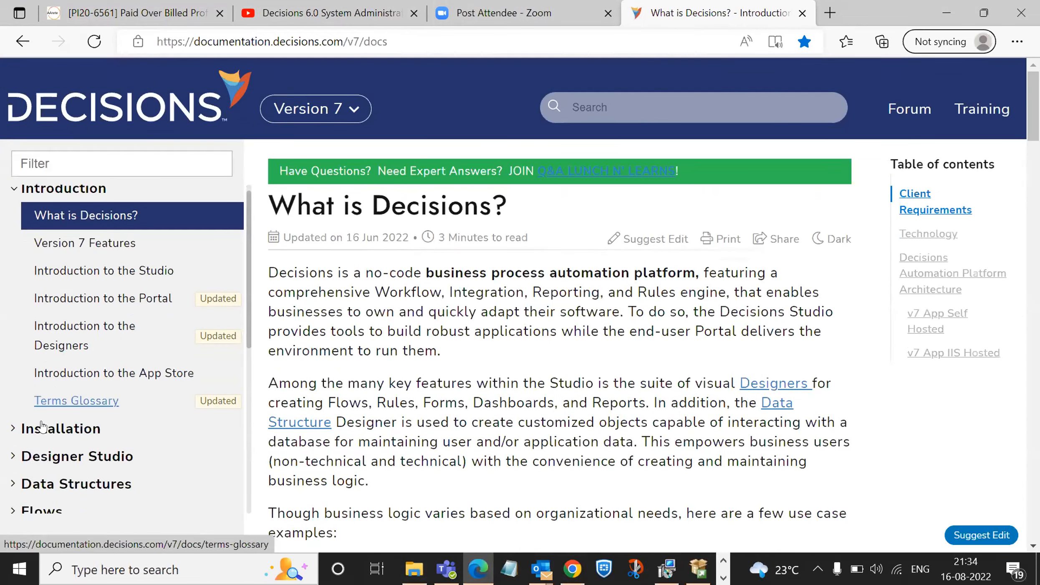
Open the Installing on AWS article under Installation, Advanced Installation, and look through its server specifications and the neighbouring topics.
{"action": "left_click", "coordinate": [71, 429]}
{"action": "scroll", "coordinate": [71, 457], "scroll_direction": "down", "scroll_amount": 1}
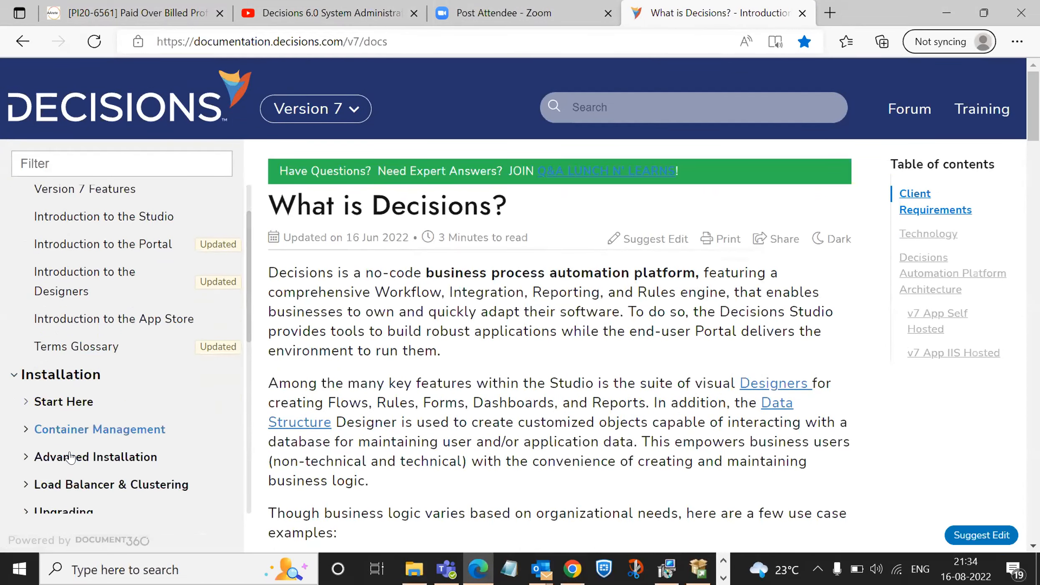
{"action": "scroll", "coordinate": [71, 458], "scroll_direction": "down", "scroll_amount": 2}
{"action": "left_click", "coordinate": [117, 350]}
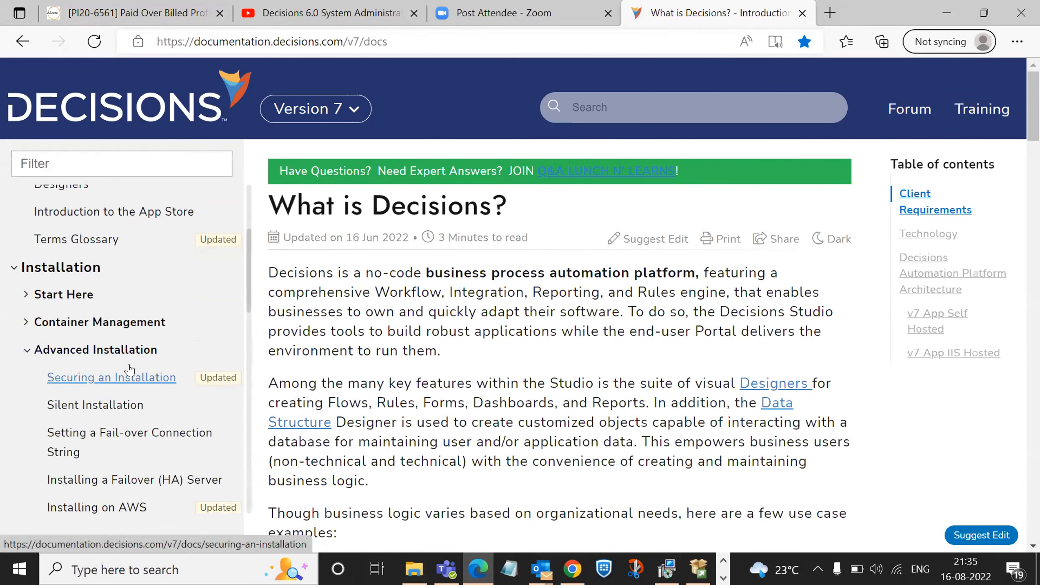
{"action": "scroll", "coordinate": [130, 369], "scroll_direction": "down", "scroll_amount": 3}
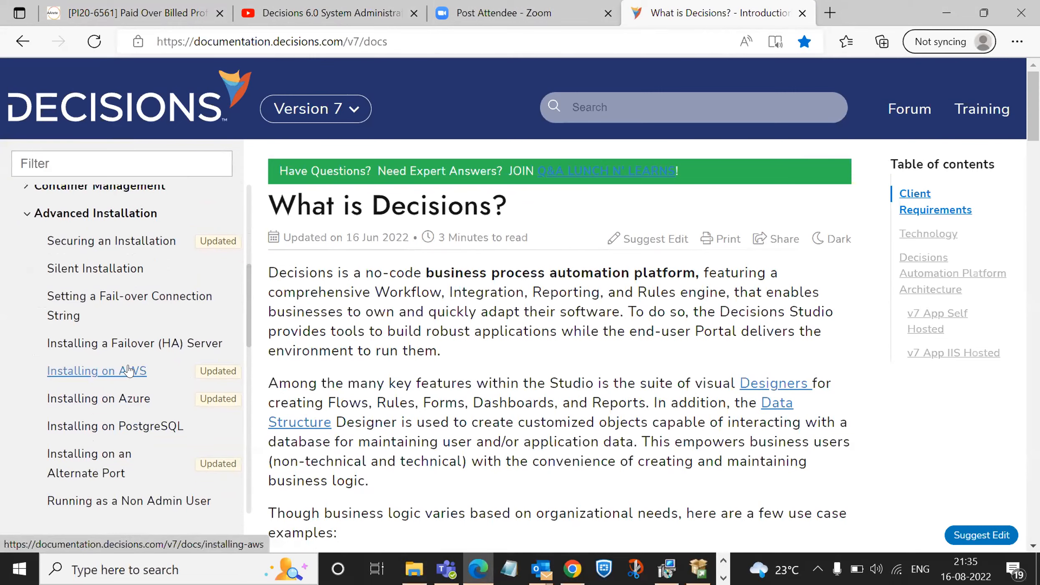
{"action": "left_click", "coordinate": [129, 371]}
{"action": "scroll", "coordinate": [538, 443], "scroll_direction": "down", "scroll_amount": 5}
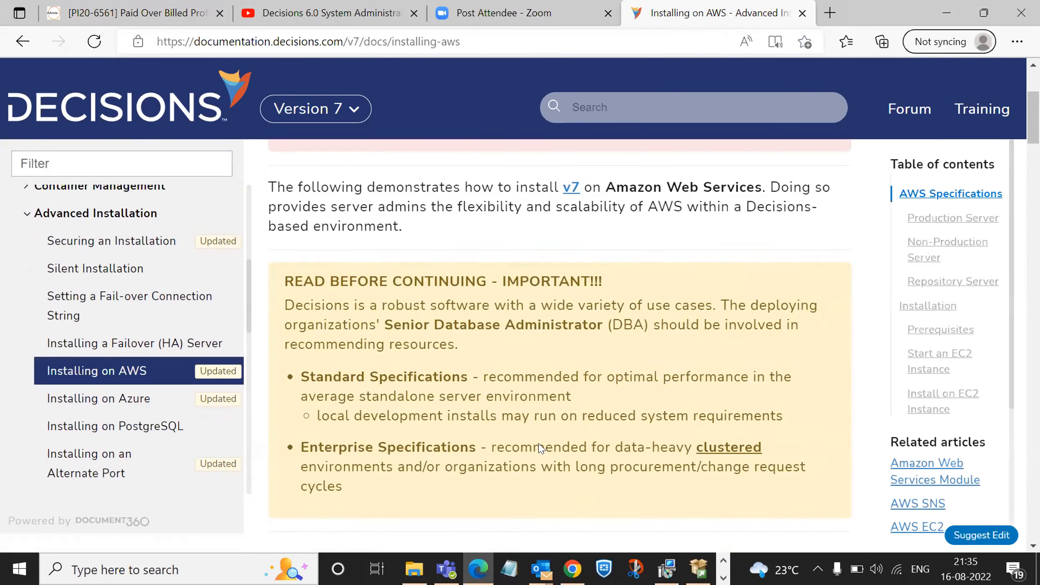
{"action": "scroll", "coordinate": [538, 442], "scroll_direction": "down", "scroll_amount": 5}
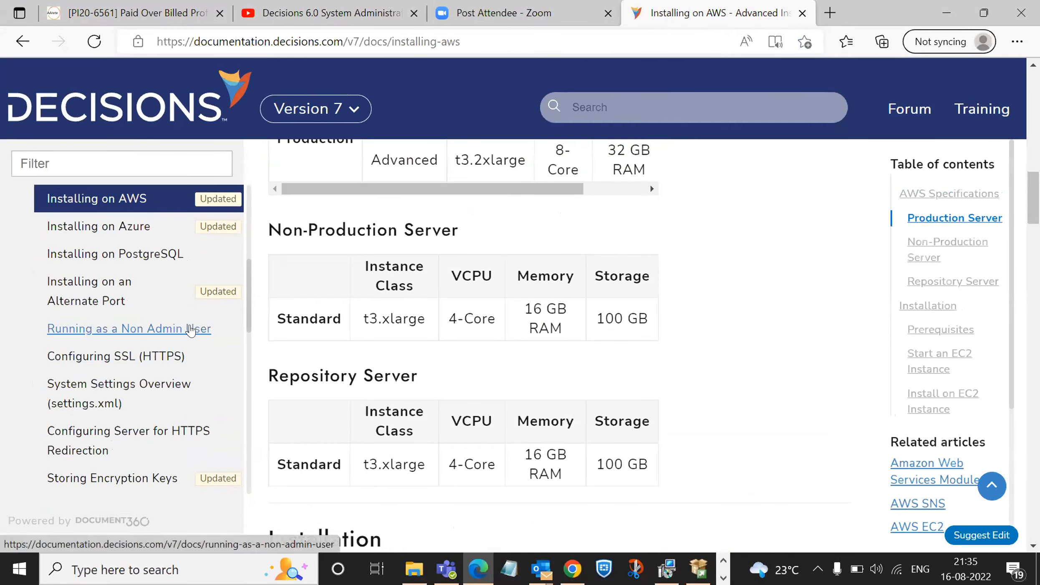
{"action": "scroll", "coordinate": [190, 329], "scroll_direction": "down", "scroll_amount": 2}
{"action": "scroll", "coordinate": [192, 324], "scroll_direction": "up", "scroll_amount": 5}
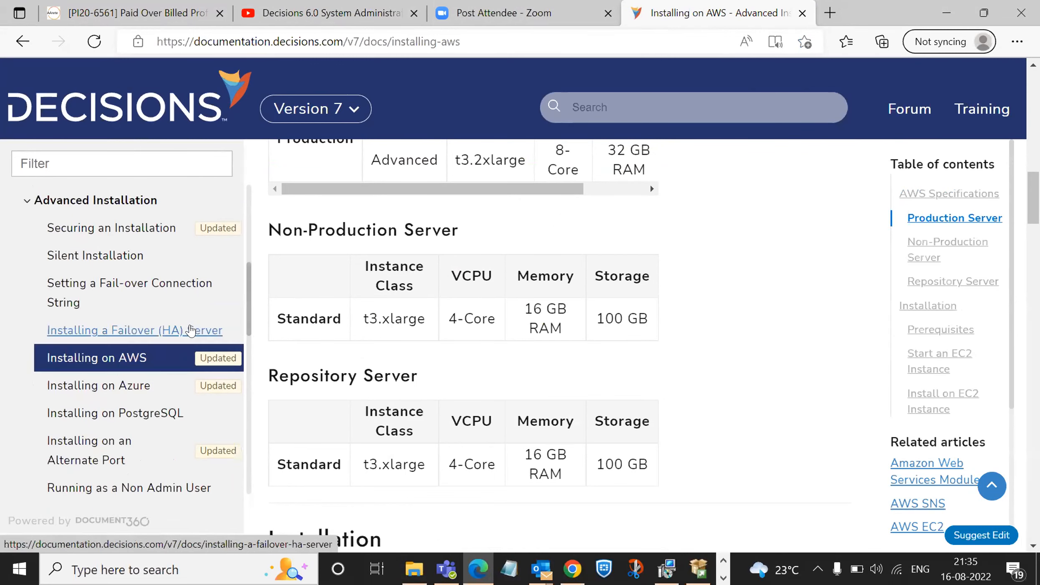
Open the Securing an Installation article and look through its installer settings instructions.
{"action": "left_click", "coordinate": [126, 229]}
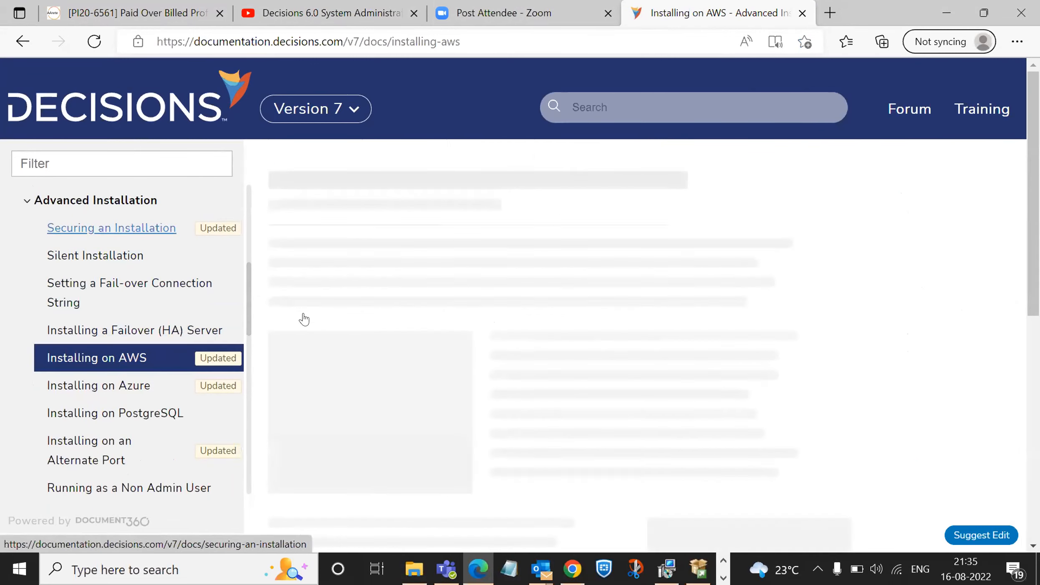
{"action": "scroll", "coordinate": [413, 382], "scroll_direction": "down", "scroll_amount": 10}
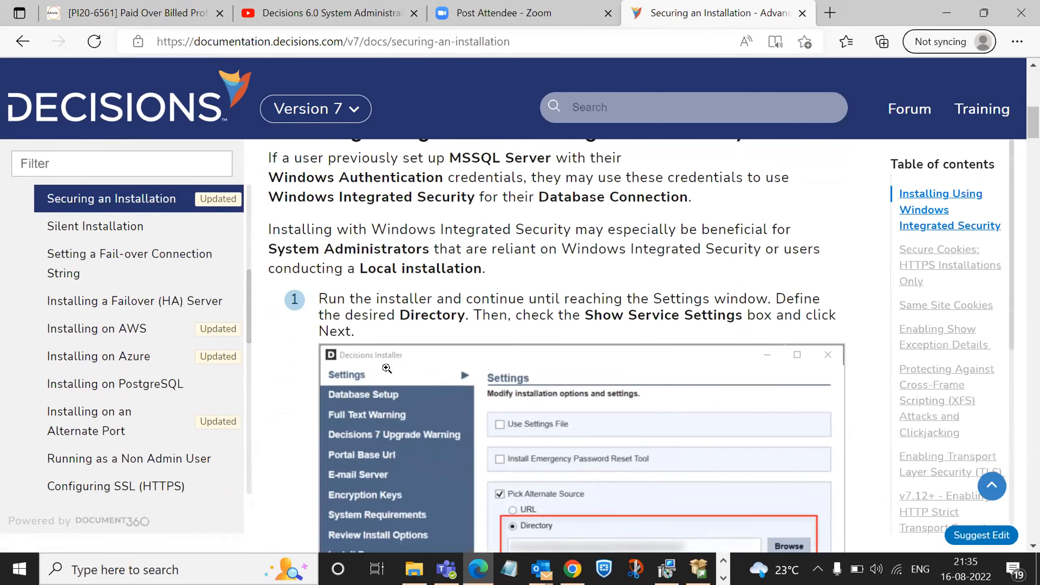
{"action": "scroll", "coordinate": [96, 277], "scroll_direction": "up", "scroll_amount": 6}
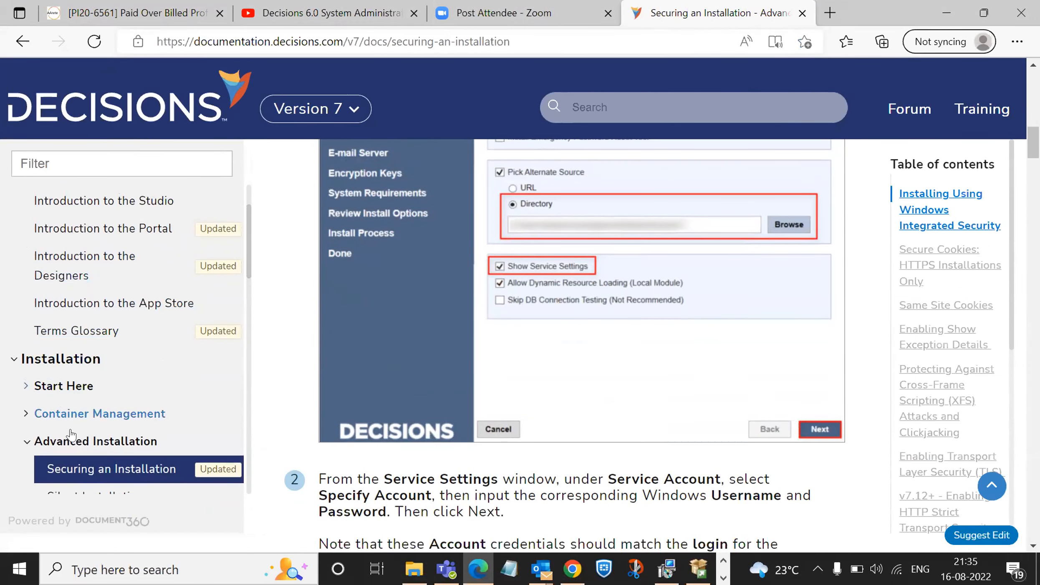
{"action": "scroll", "coordinate": [74, 434], "scroll_direction": "down", "scroll_amount": 2}
{"action": "scroll", "coordinate": [75, 434], "scroll_direction": "down", "scroll_amount": 3}
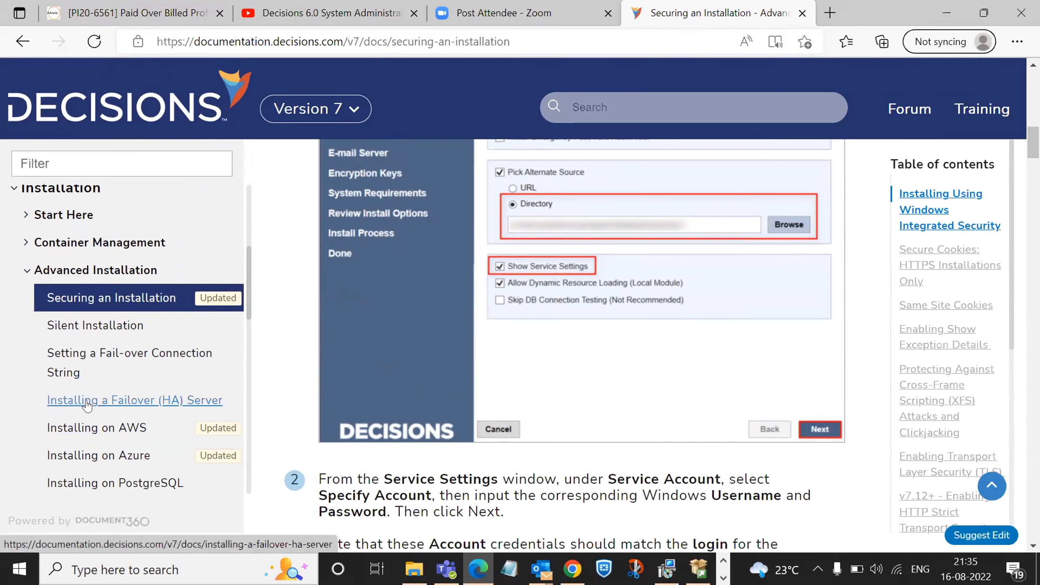
View the Installing a Failover (HA) Server article, then return to Installing on AWS and read it through to the end.
{"action": "left_click", "coordinate": [86, 402]}
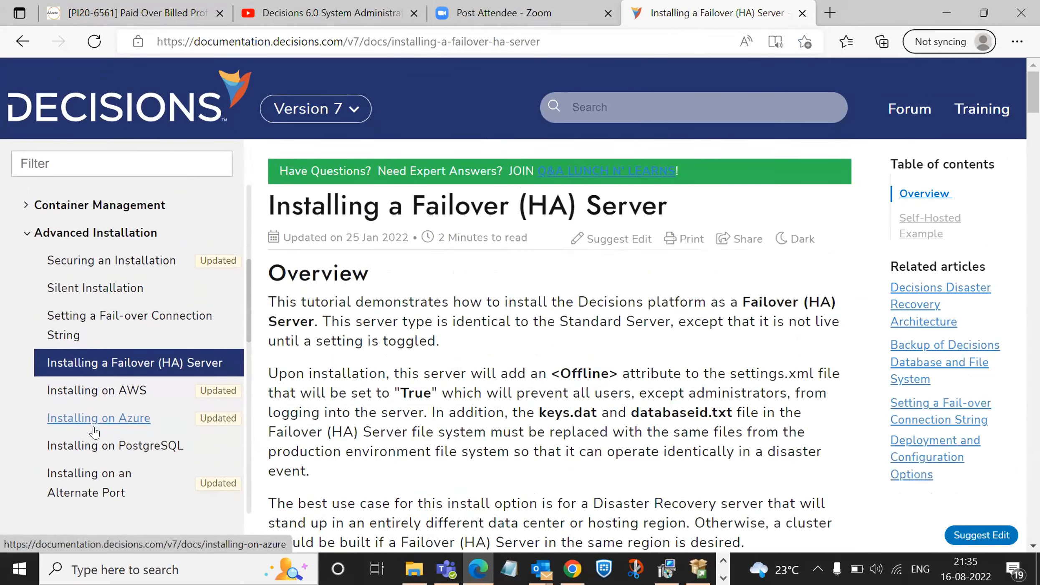
{"action": "left_click", "coordinate": [92, 395]}
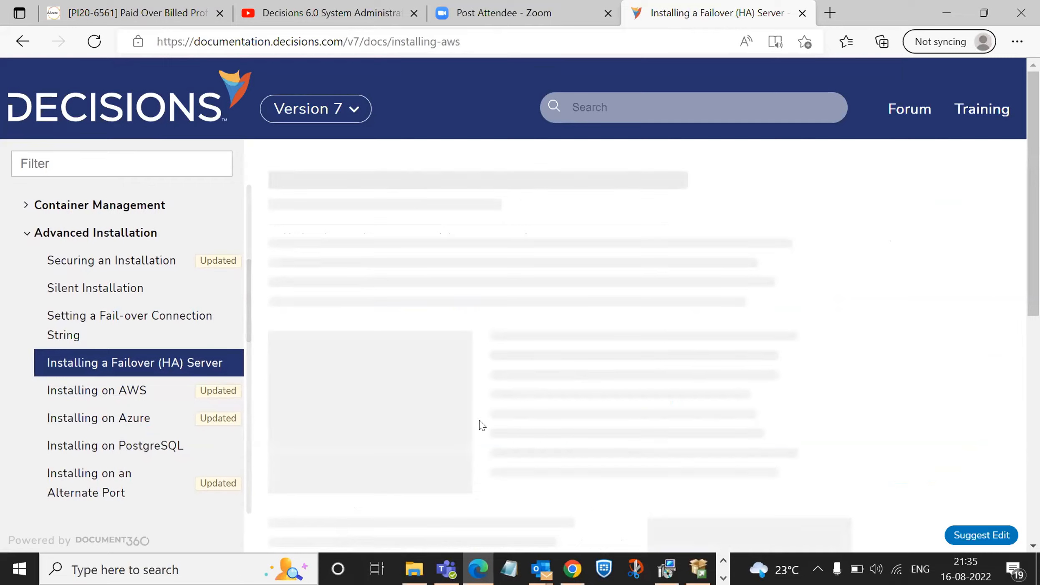
{"action": "scroll", "coordinate": [483, 424], "scroll_direction": "down", "scroll_amount": 10}
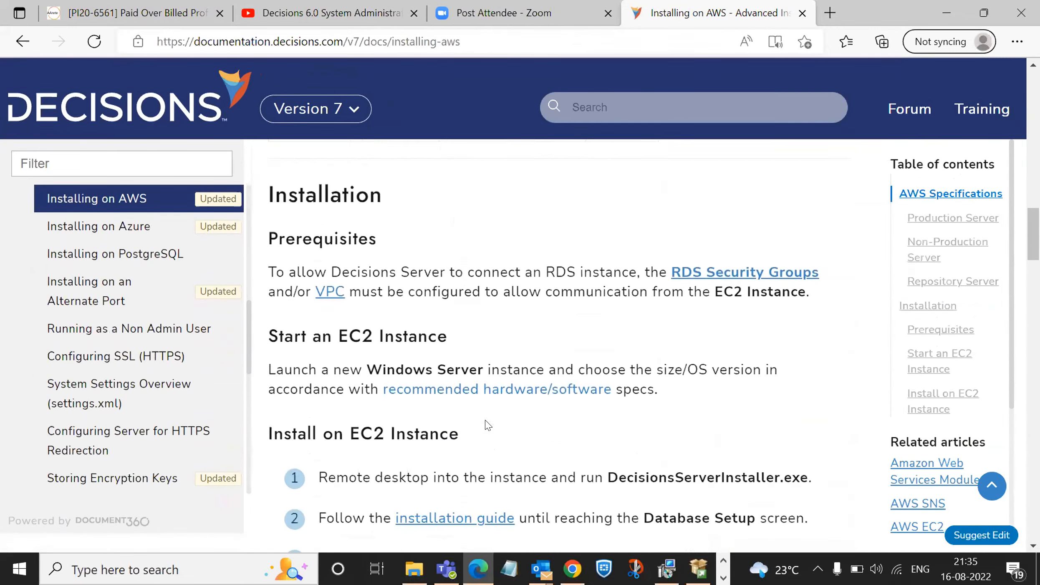
{"action": "scroll", "coordinate": [485, 420], "scroll_direction": "down", "scroll_amount": 10}
{"action": "scroll", "coordinate": [484, 421], "scroll_direction": "down", "scroll_amount": 15}
{"action": "scroll", "coordinate": [484, 421], "scroll_direction": "down", "scroll_amount": 15}
{"action": "scroll", "coordinate": [466, 355], "scroll_direction": "down", "scroll_amount": 8}
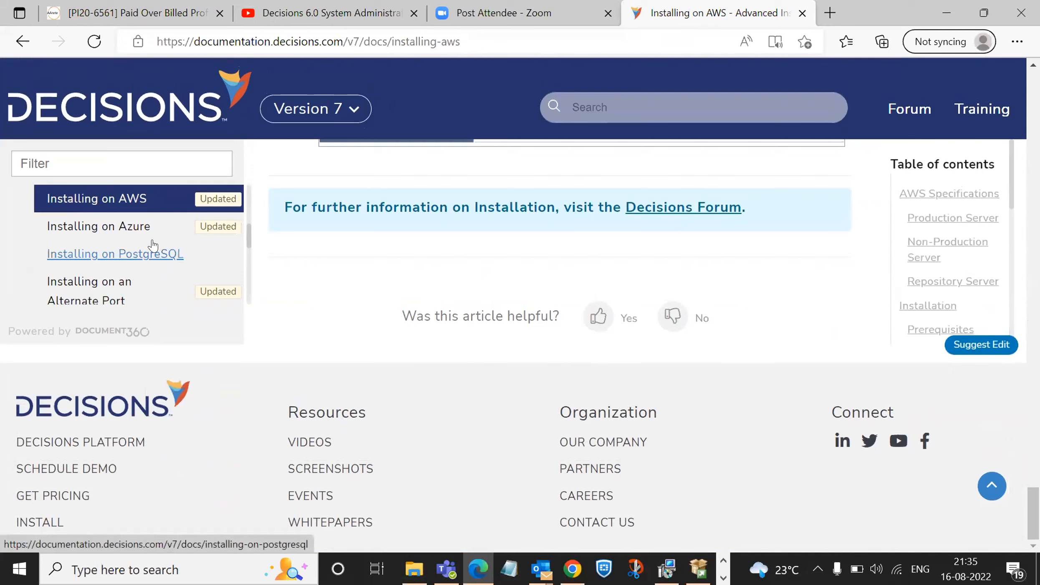
Look through the remaining installation topics, the Designer Studio section and the database connection test instructions in the documentation.
{"action": "scroll", "coordinate": [153, 245], "scroll_direction": "up", "scroll_amount": 2}
{"action": "scroll", "coordinate": [159, 234], "scroll_direction": "down", "scroll_amount": 3}
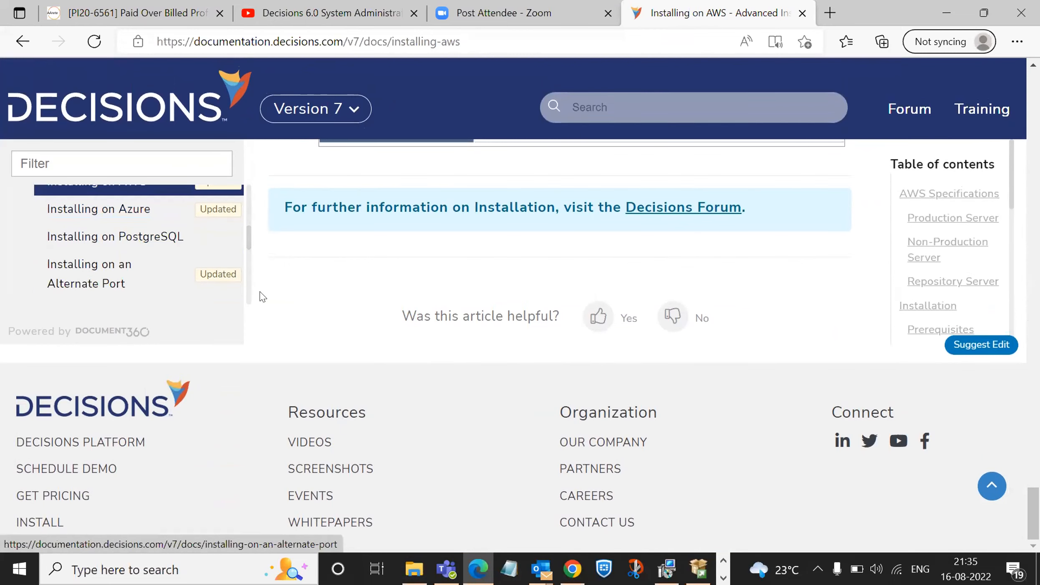
{"action": "scroll", "coordinate": [258, 298], "scroll_direction": "up", "scroll_amount": 4}
{"action": "scroll", "coordinate": [164, 349], "scroll_direction": "down", "scroll_amount": 1}
{"action": "scroll", "coordinate": [164, 349], "scroll_direction": "down", "scroll_amount": 1}
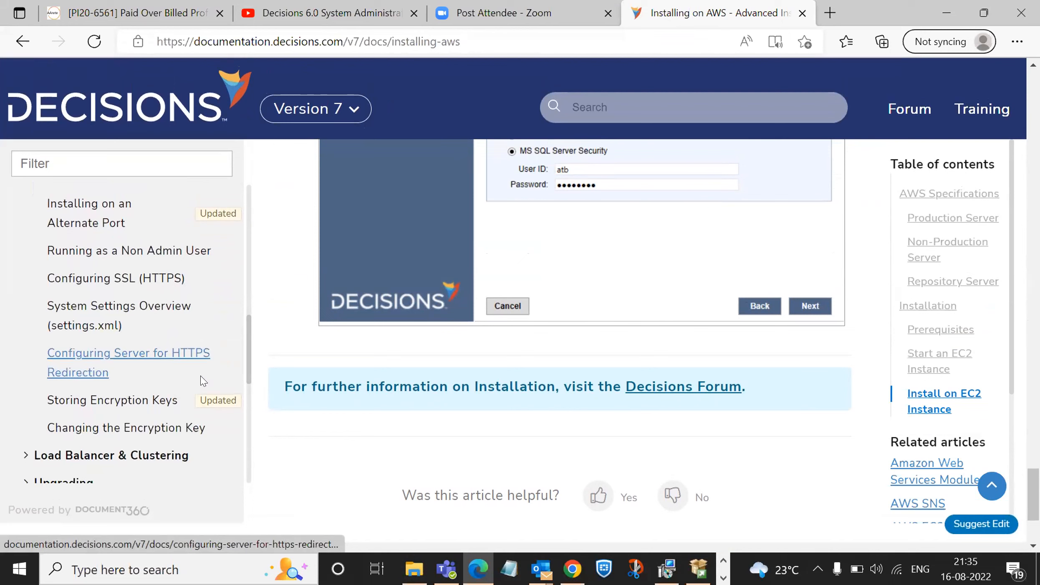
{"action": "scroll", "coordinate": [158, 409], "scroll_direction": "down", "scroll_amount": 3}
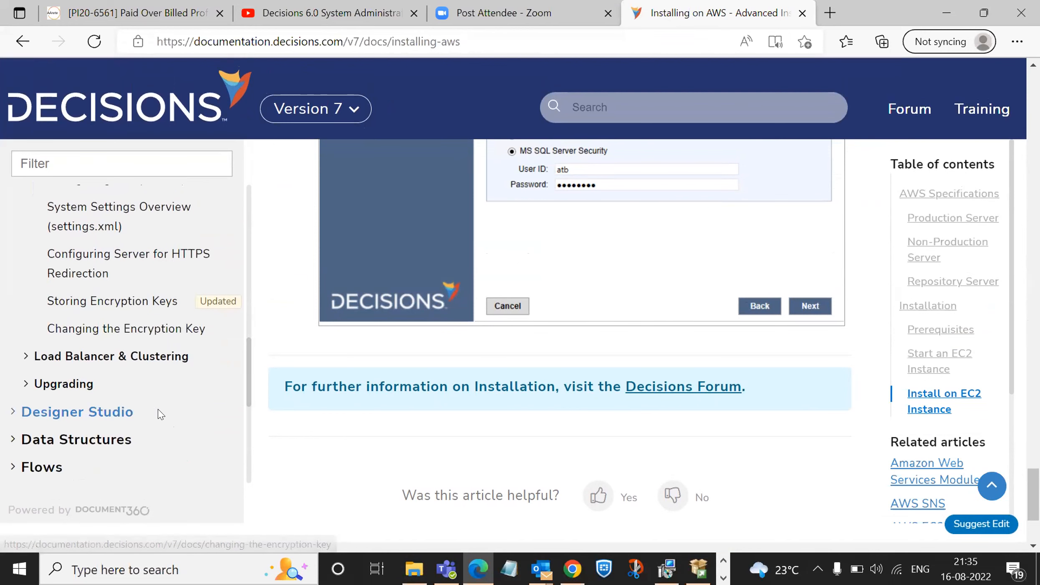
{"action": "left_click", "coordinate": [121, 409]}
{"action": "scroll", "coordinate": [187, 420], "scroll_direction": "down", "scroll_amount": 2}
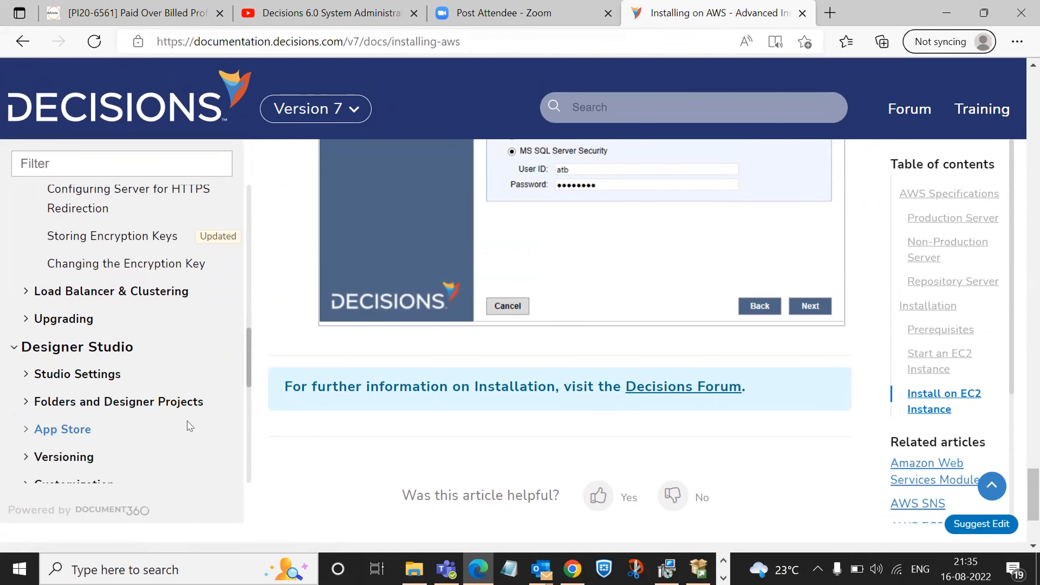
{"action": "scroll", "coordinate": [127, 406], "scroll_direction": "up", "scroll_amount": 3}
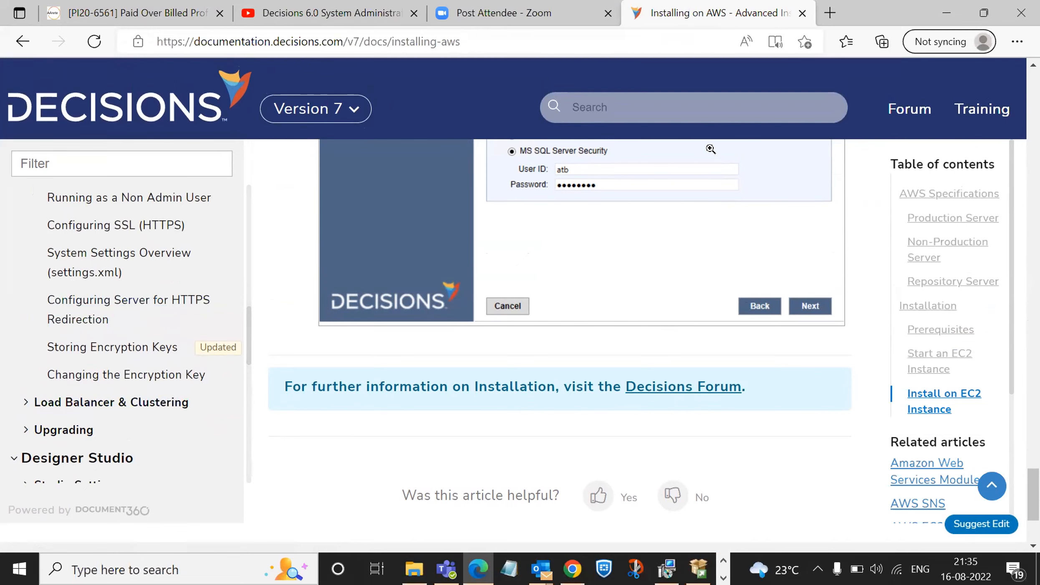
{"action": "scroll", "coordinate": [727, 226], "scroll_direction": "up", "scroll_amount": 8}
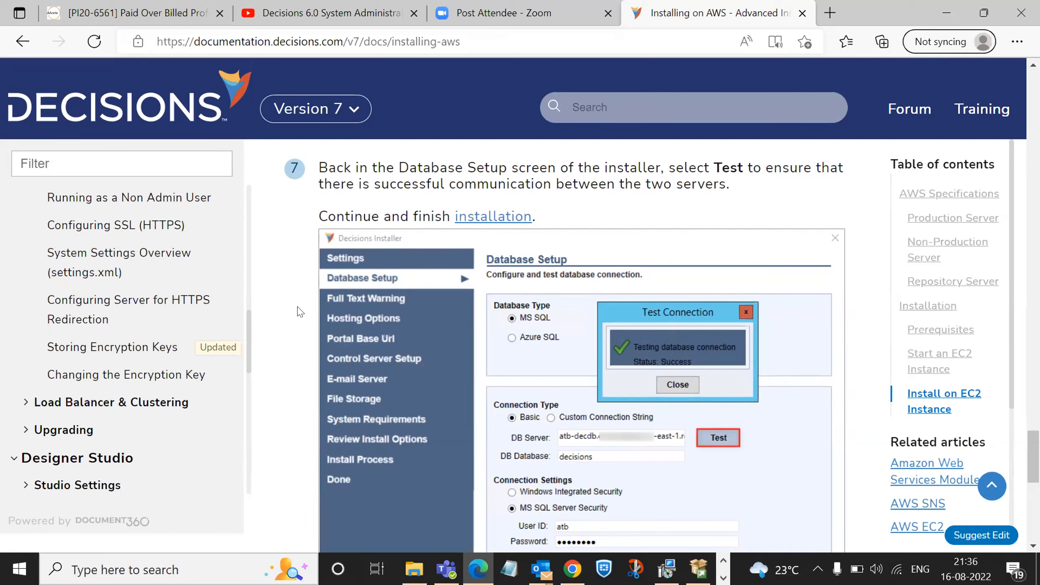
Open the Silent Installation article under Advanced Installation and read its .NET requirements for each version 7 release.
{"action": "scroll", "coordinate": [138, 338], "scroll_direction": "up", "scroll_amount": 2}
{"action": "scroll", "coordinate": [138, 347], "scroll_direction": "up", "scroll_amount": 8}
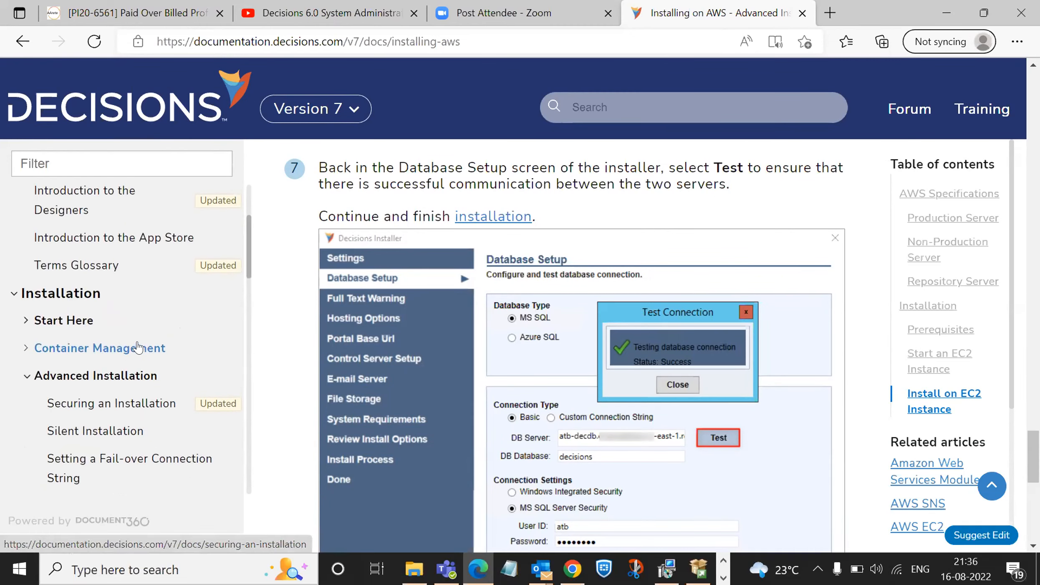
{"action": "scroll", "coordinate": [142, 334], "scroll_direction": "down", "scroll_amount": 2}
{"action": "left_click", "coordinate": [128, 337]}
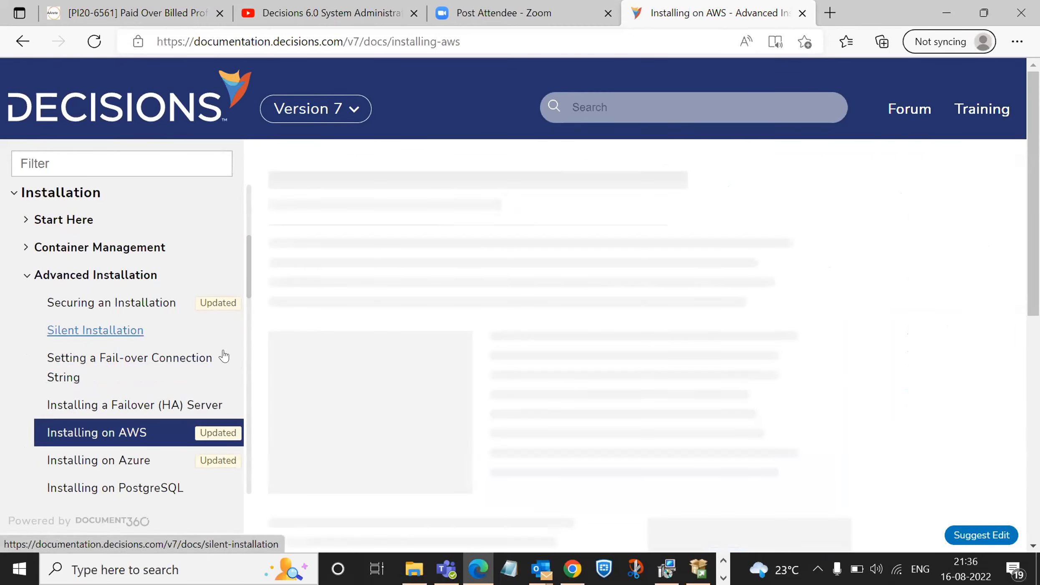
{"action": "scroll", "coordinate": [543, 402], "scroll_direction": "down", "scroll_amount": 3}
{"action": "scroll", "coordinate": [542, 402], "scroll_direction": "down", "scroll_amount": 4}
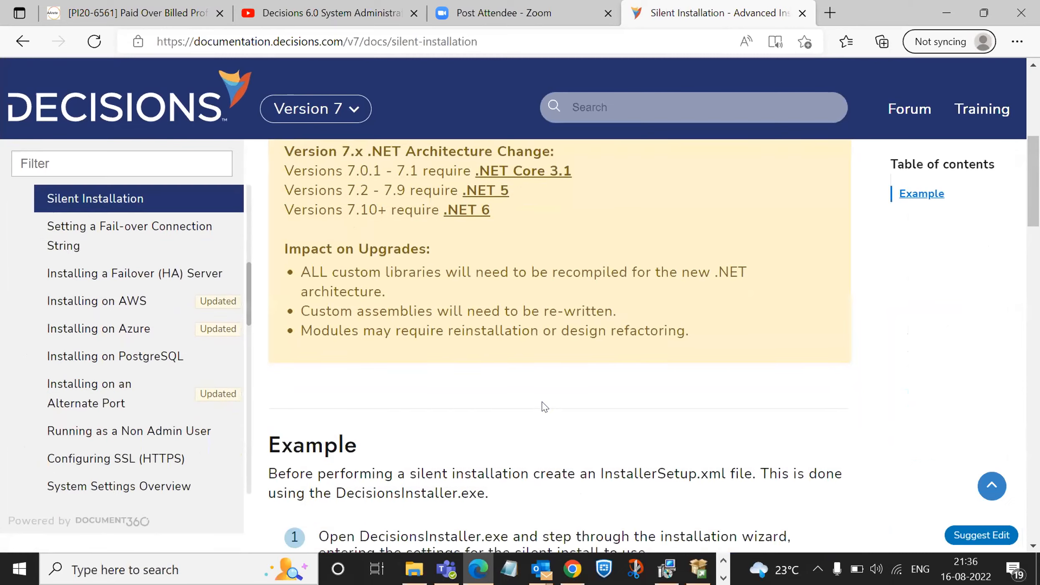
{"action": "scroll", "coordinate": [542, 403], "scroll_direction": "up", "scroll_amount": 2}
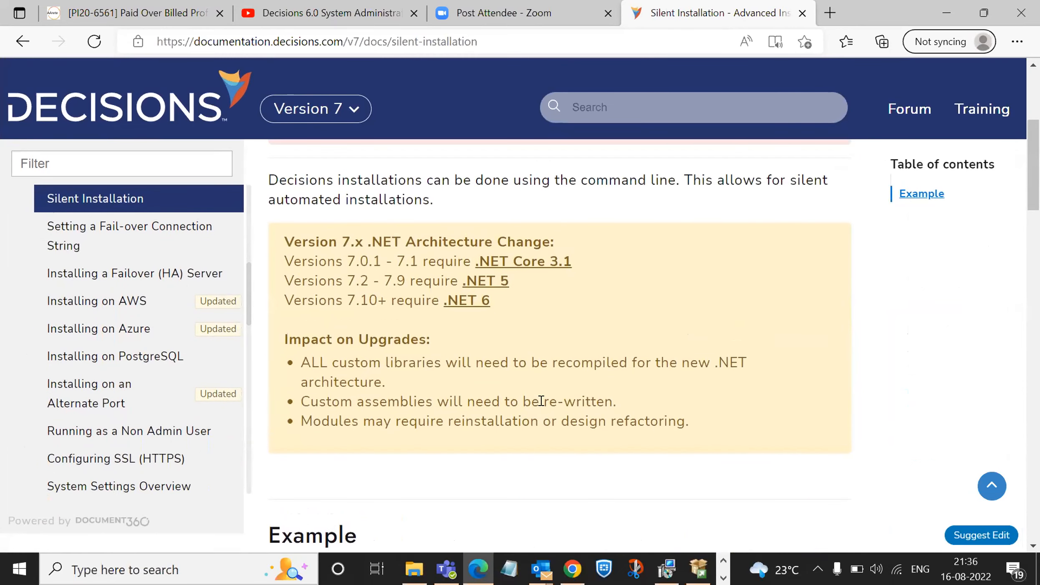
{"action": "scroll", "coordinate": [367, 393], "scroll_direction": "up", "scroll_amount": 1}
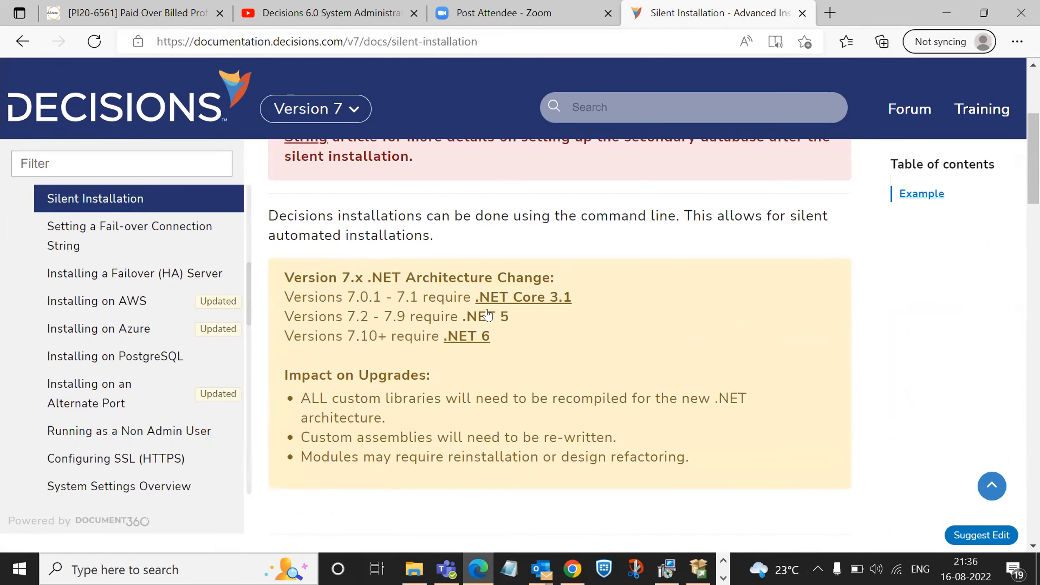
Open the .NET 6 download page linked in the article and look over its SDK and runtime installers.
{"action": "left_click", "coordinate": [461, 337]}
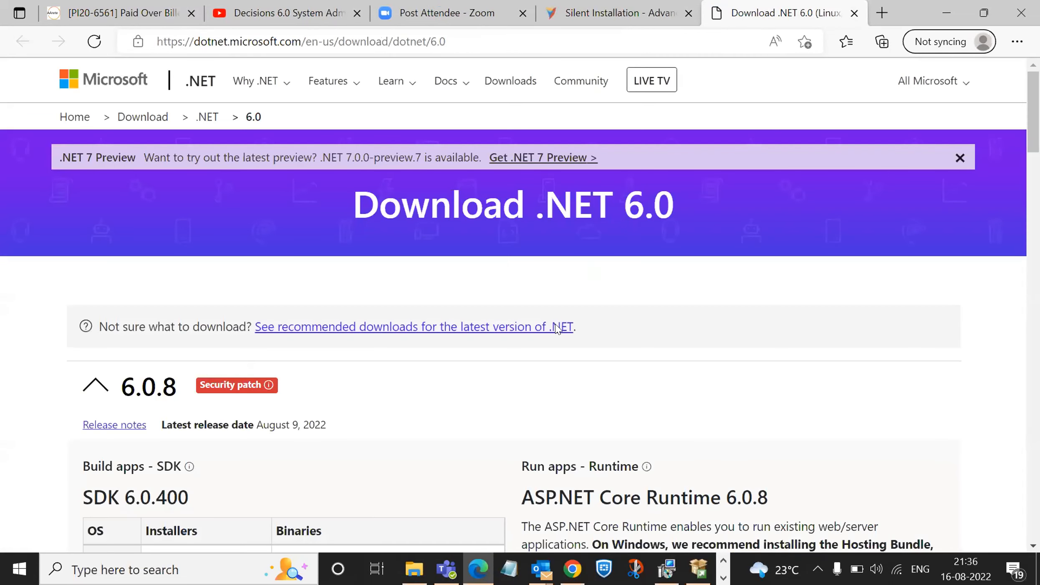
{"action": "scroll", "coordinate": [558, 329], "scroll_direction": "down", "scroll_amount": 1}
{"action": "scroll", "coordinate": [555, 325], "scroll_direction": "down", "scroll_amount": 6}
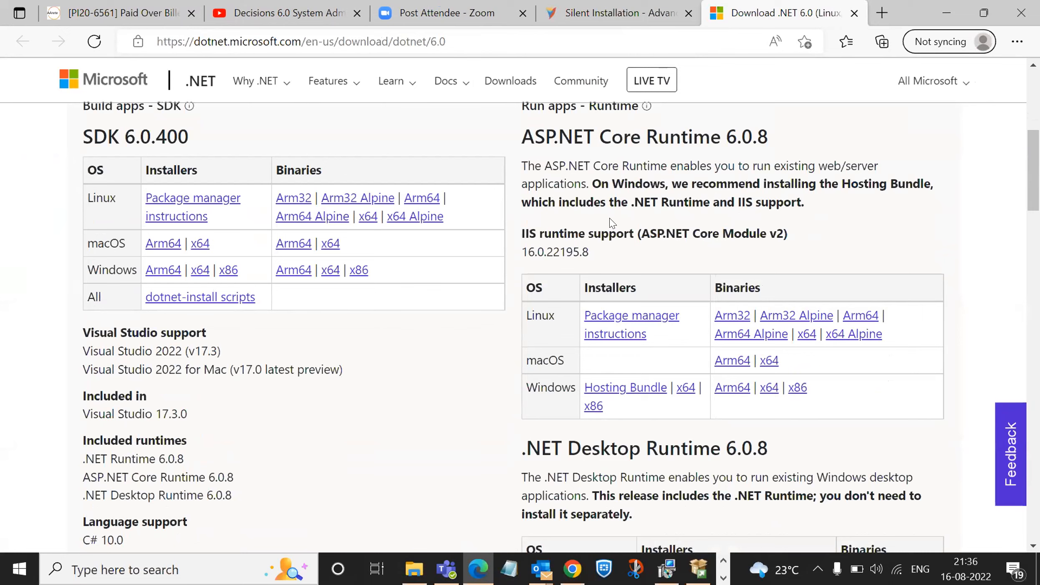
{"action": "scroll", "coordinate": [609, 218], "scroll_direction": "up", "scroll_amount": 5}
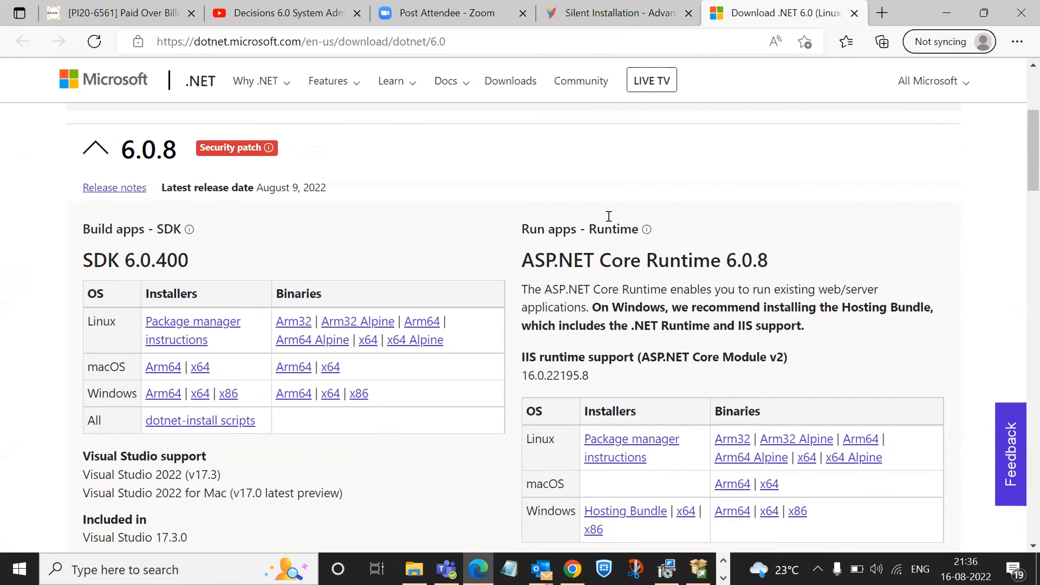
{"action": "scroll", "coordinate": [609, 219], "scroll_direction": "up", "scroll_amount": 1}
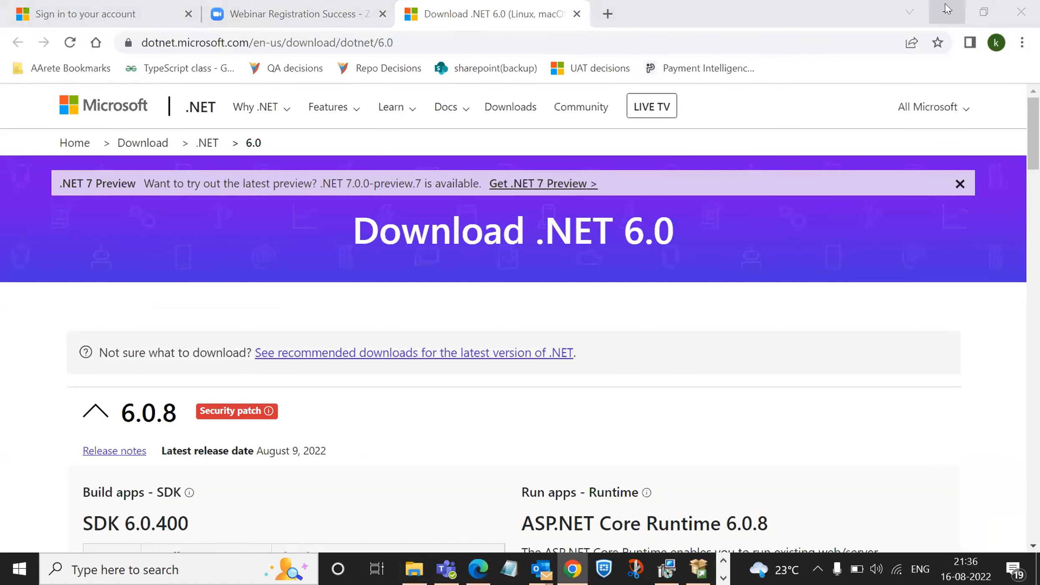
Switch to the .NET 6.0 download page in Google Chrome and review its SDK and runtime download tables.
{"action": "scroll", "coordinate": [622, 209], "scroll_direction": "down", "scroll_amount": 1}
{"action": "scroll", "coordinate": [412, 243], "scroll_direction": "down", "scroll_amount": 6}
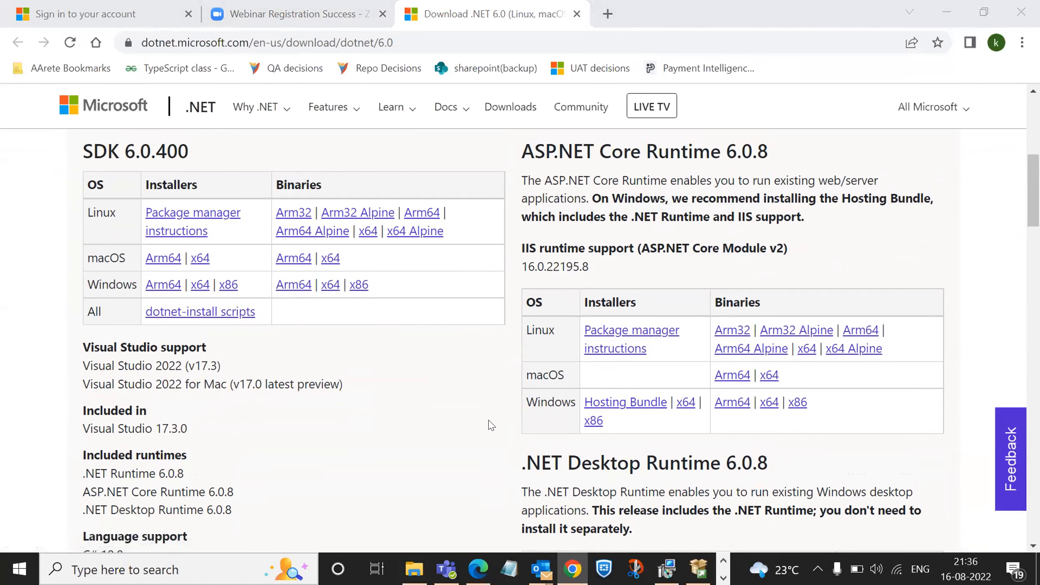
{"action": "scroll", "coordinate": [467, 400], "scroll_direction": "up", "scroll_amount": 1}
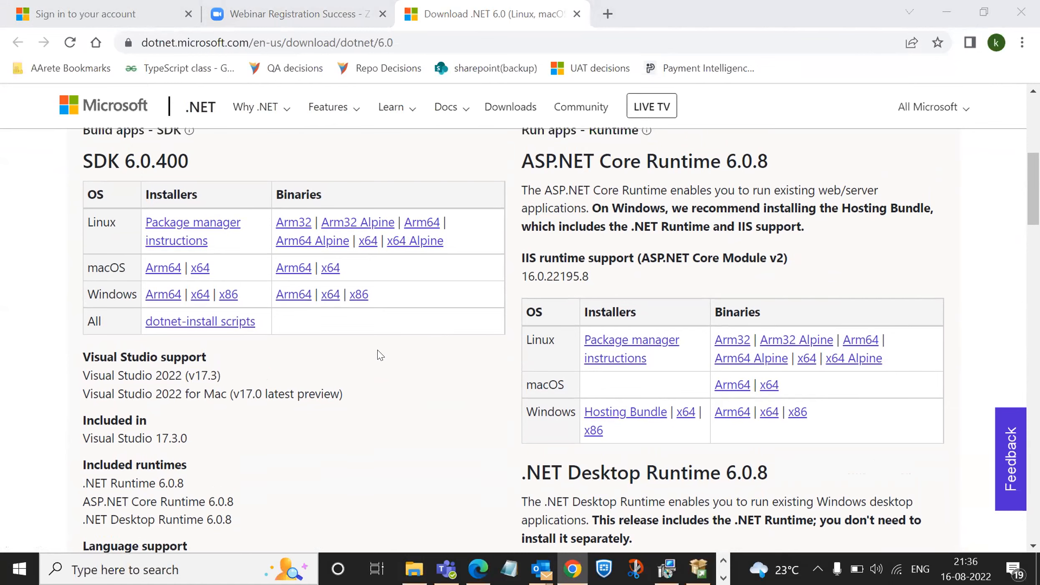
{"action": "scroll", "coordinate": [377, 353], "scroll_direction": "up", "scroll_amount": 2}
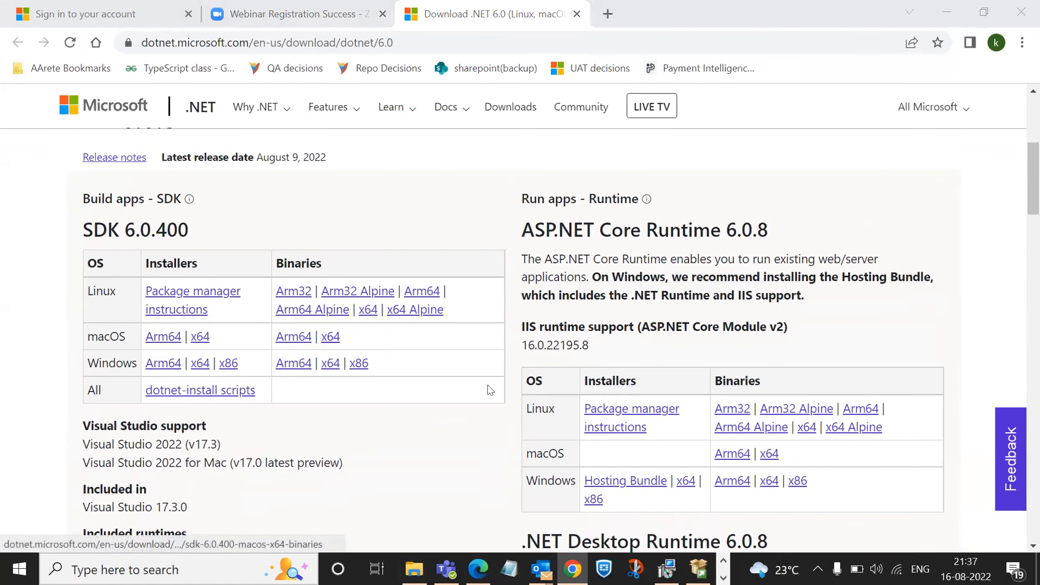
{"action": "scroll", "coordinate": [488, 385], "scroll_direction": "down", "scroll_amount": 5}
{"action": "scroll", "coordinate": [488, 386], "scroll_direction": "down", "scroll_amount": 5}
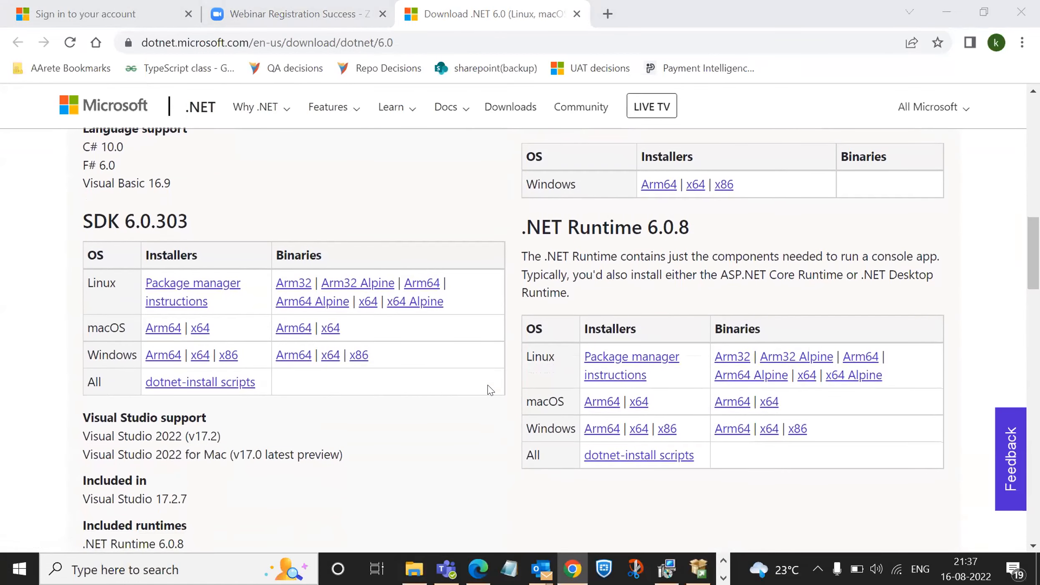
{"action": "scroll", "coordinate": [488, 385], "scroll_direction": "down", "scroll_amount": 7}
{"action": "key", "text": "Home"}
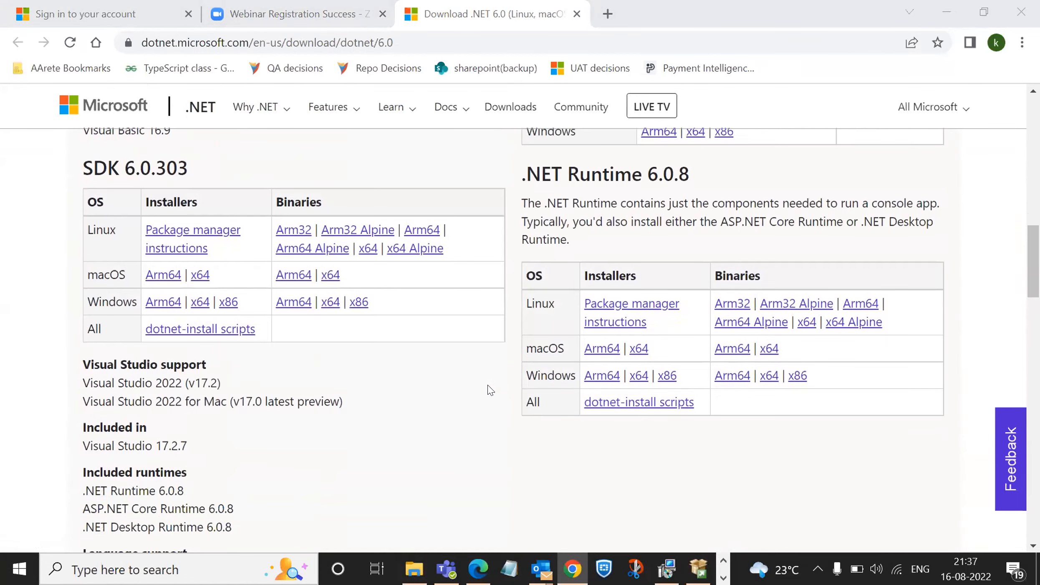
Download the Windows Hosting Bundle installer for ASP.NET Core Runtime 6.0.8.
{"action": "scroll", "coordinate": [490, 390], "scroll_direction": "down", "scroll_amount": 1}
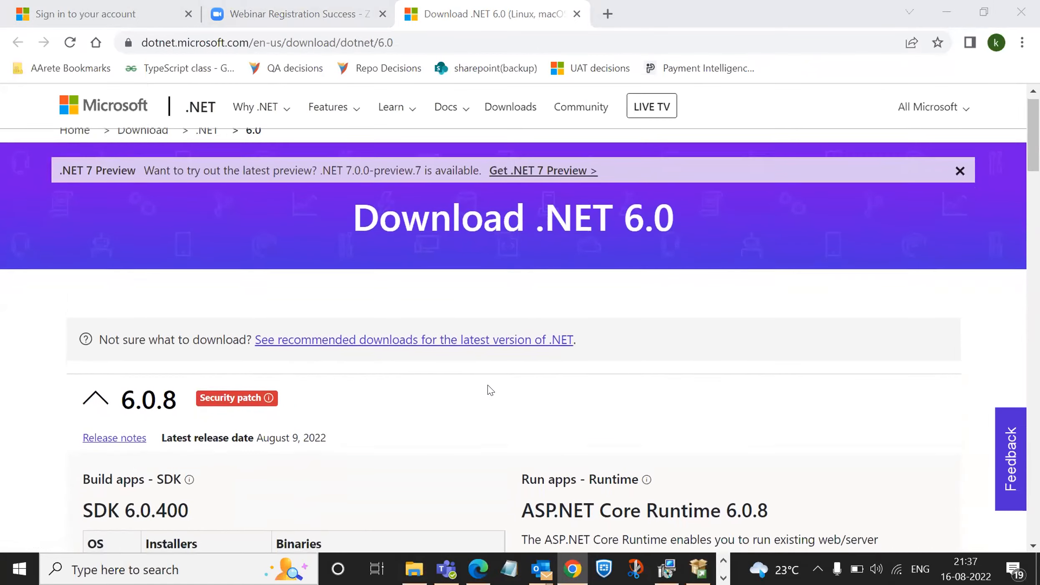
{"action": "scroll", "coordinate": [490, 390], "scroll_direction": "down", "scroll_amount": 3}
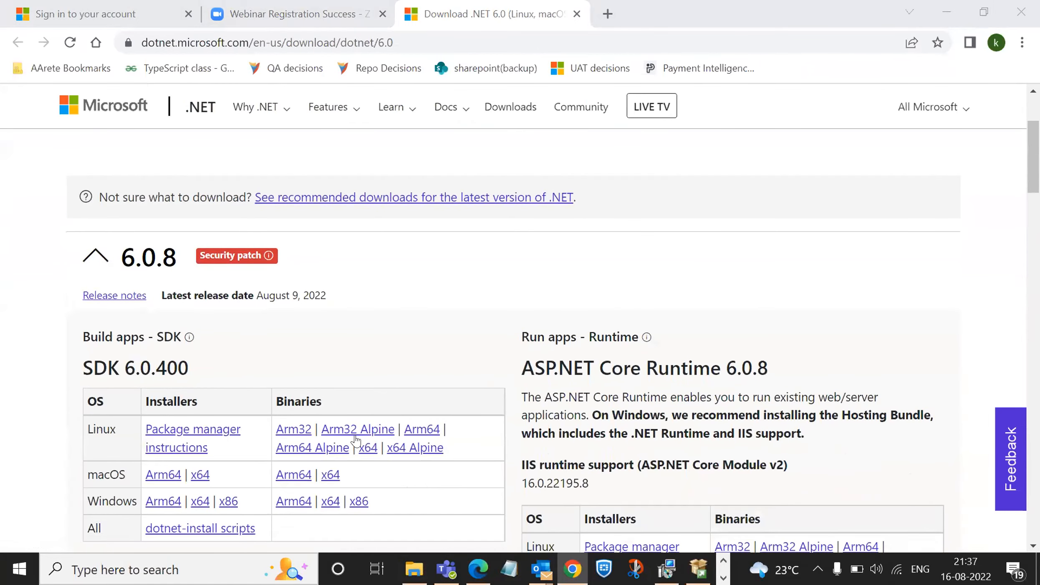
{"action": "scroll", "coordinate": [356, 438], "scroll_direction": "down", "scroll_amount": 3}
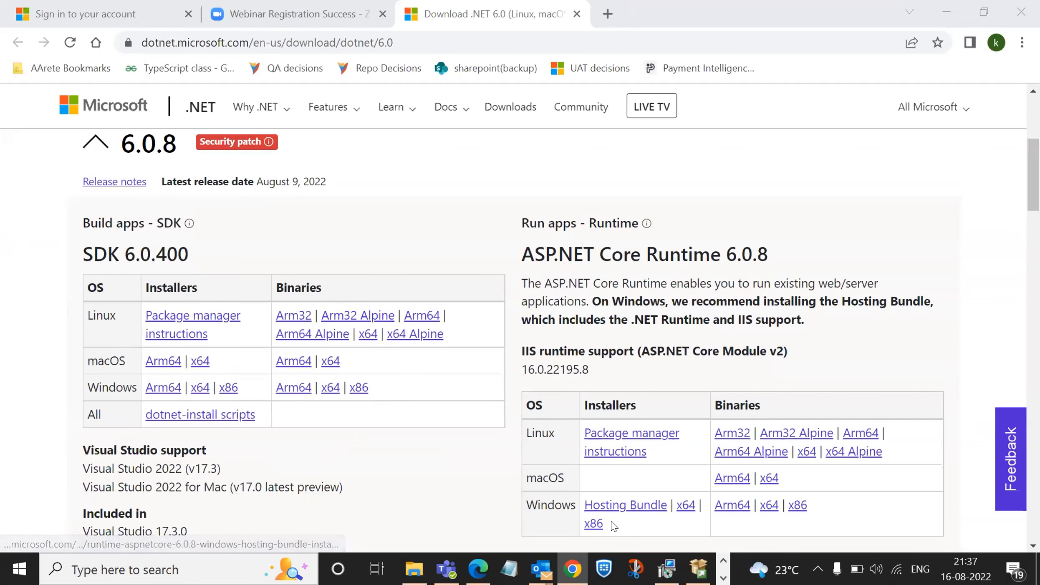
{"action": "scroll", "coordinate": [705, 513], "scroll_direction": "down", "scroll_amount": 1}
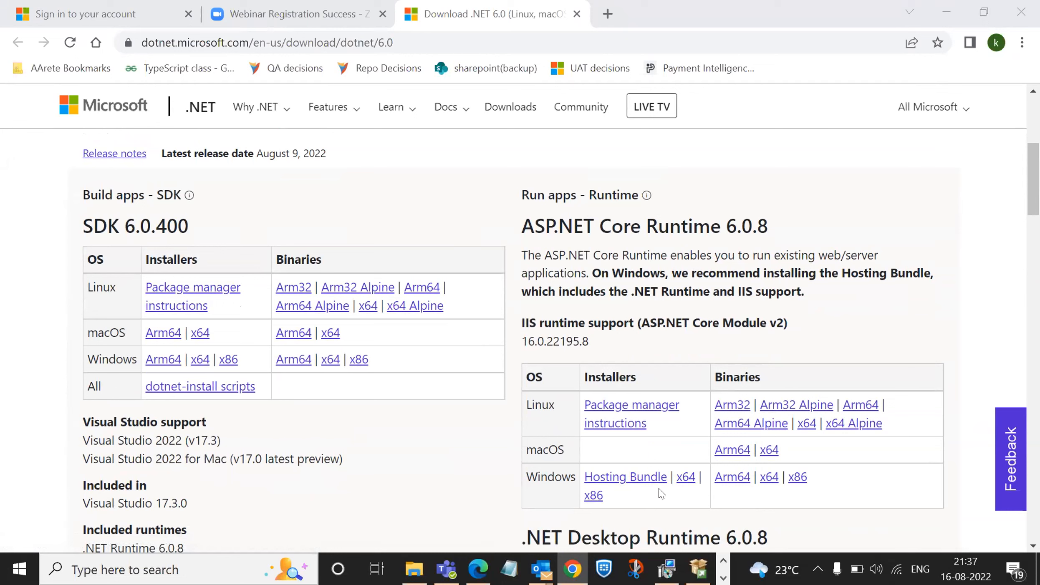
{"action": "left_click", "coordinate": [638, 479]}
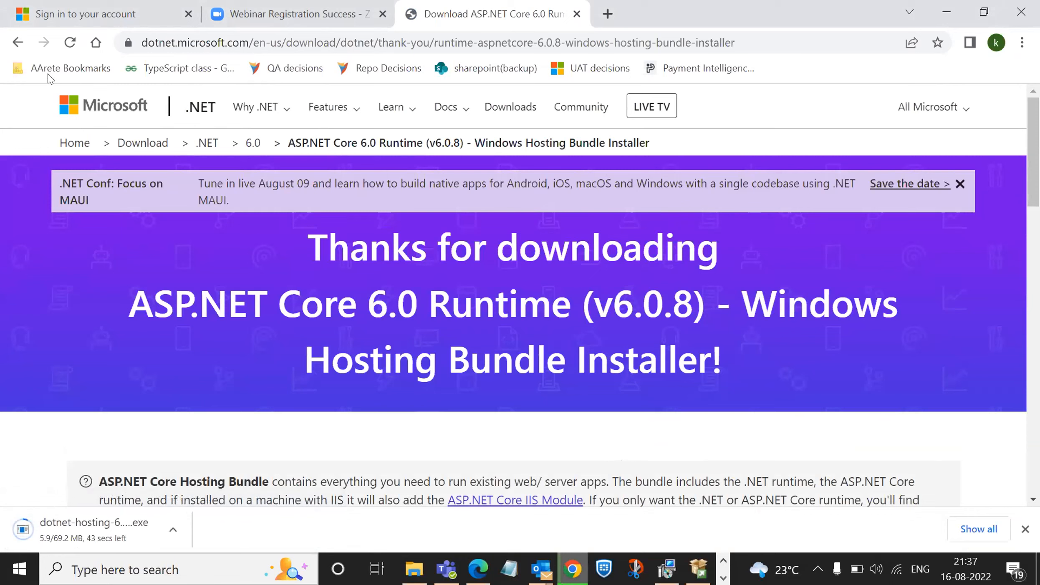
Return to the .NET 6.0 download page and download the Windows x64 installer for .NET Desktop Runtime 6.0.8.
{"action": "left_click", "coordinate": [22, 48]}
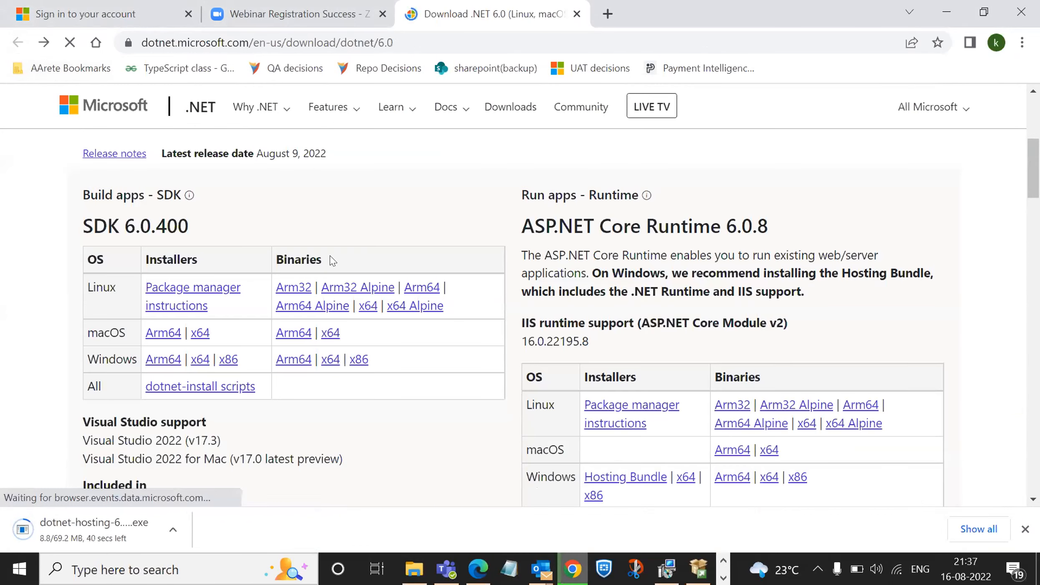
{"action": "scroll", "coordinate": [586, 417], "scroll_direction": "down", "scroll_amount": 1}
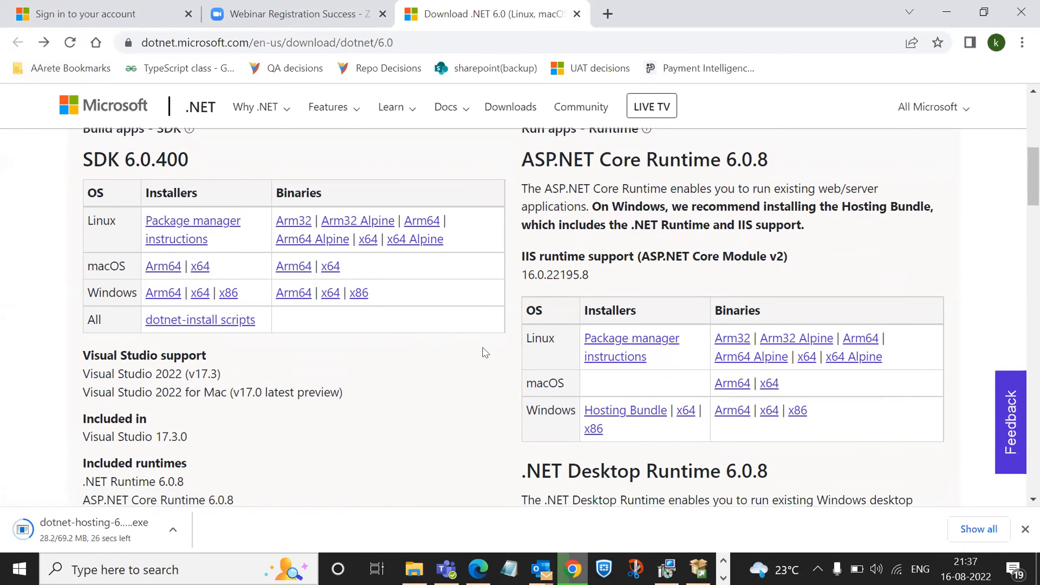
{"action": "scroll", "coordinate": [483, 349], "scroll_direction": "up", "scroll_amount": 1}
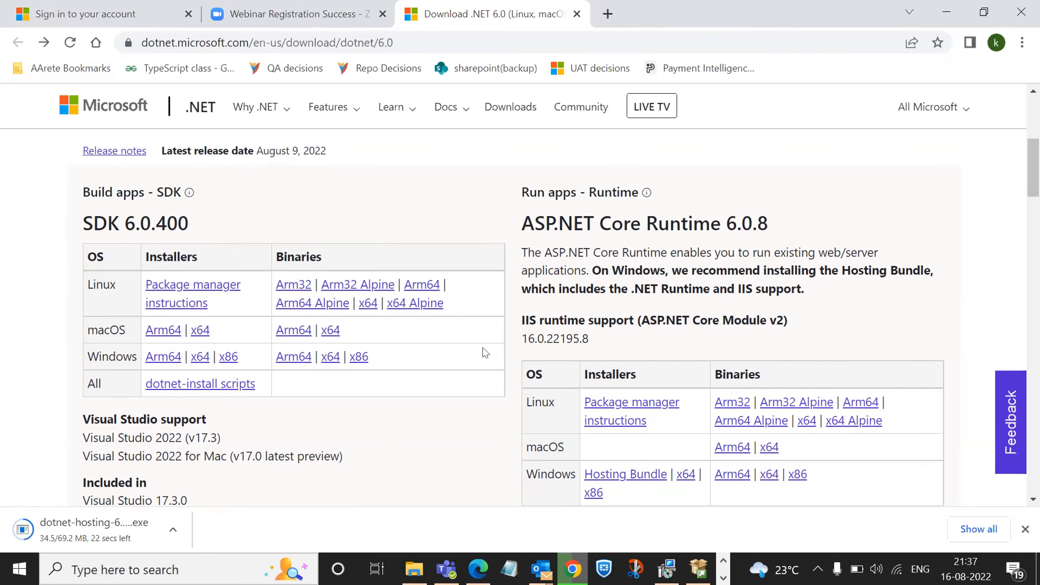
{"action": "scroll", "coordinate": [523, 393], "scroll_direction": "down", "scroll_amount": 5}
{"action": "scroll", "coordinate": [523, 392], "scroll_direction": "down", "scroll_amount": 2}
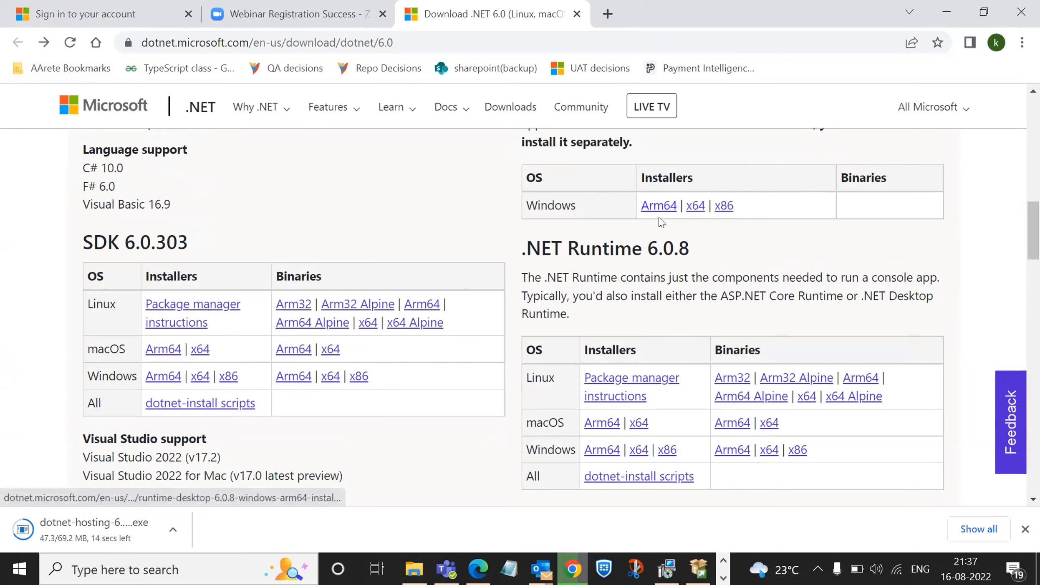
{"action": "scroll", "coordinate": [660, 215], "scroll_direction": "up", "scroll_amount": 1}
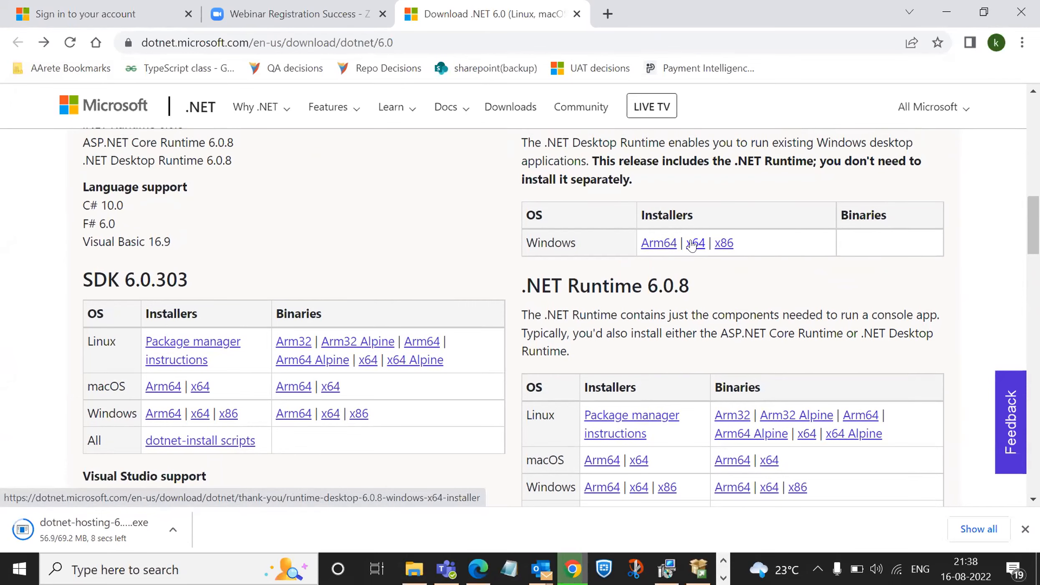
{"action": "left_click", "coordinate": [695, 243]}
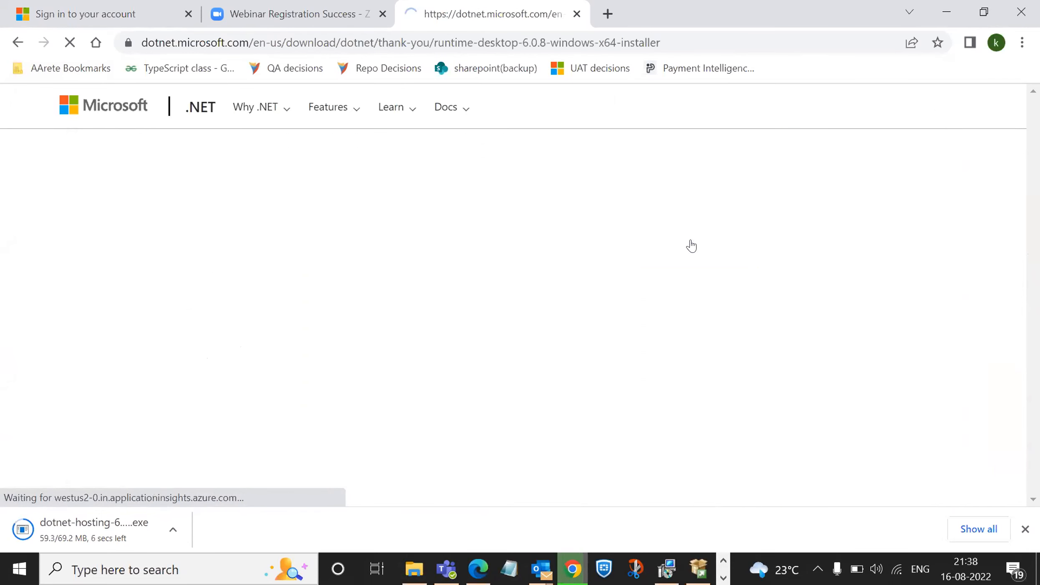
{"action": "scroll", "coordinate": [586, 313], "scroll_direction": "down", "scroll_amount": 5}
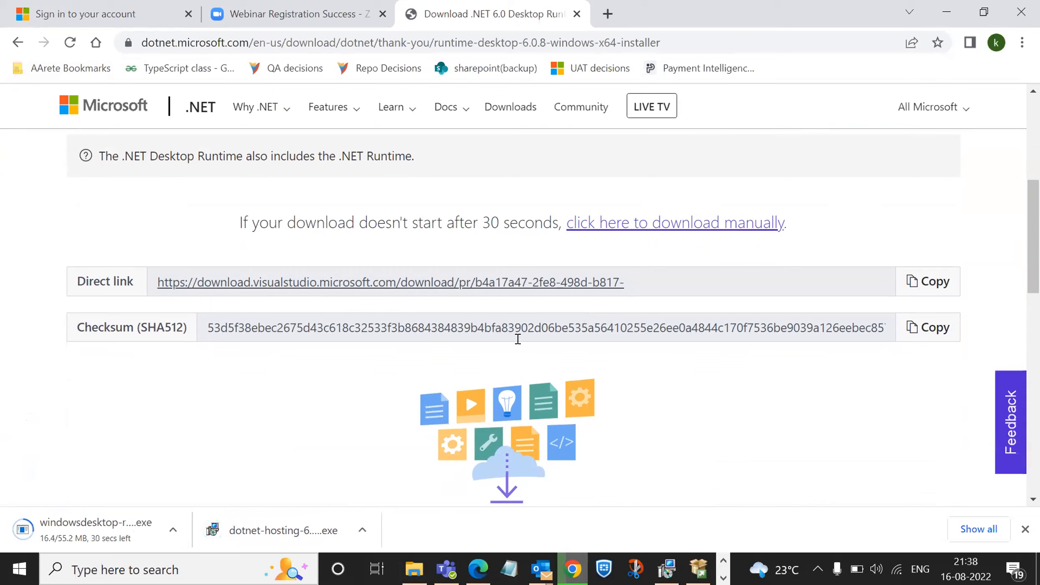
Launch the downloaded dotnet-hosting installer to open the Microsoft .NET 6.0.8 Windows Server Hosting setup.
{"action": "left_click", "coordinate": [278, 538]}
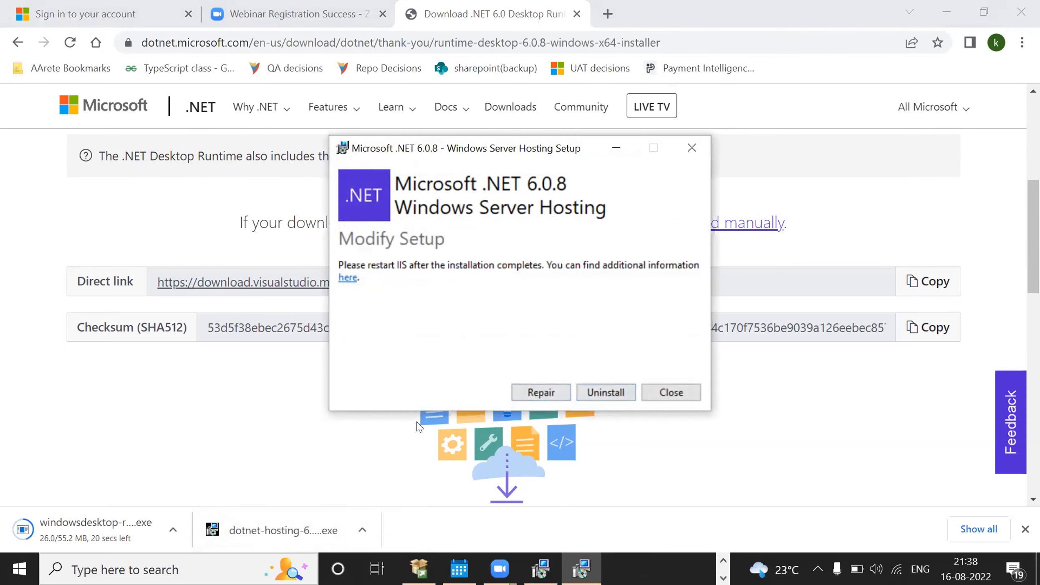
{"action": "left_click", "coordinate": [290, 519]}
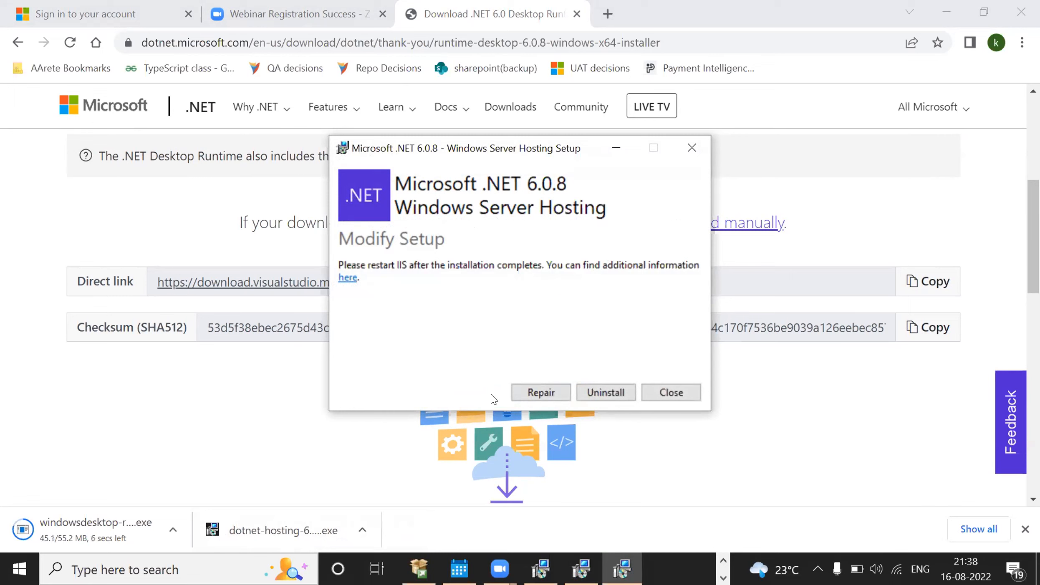
{"action": "left_click", "coordinate": [722, 558]}
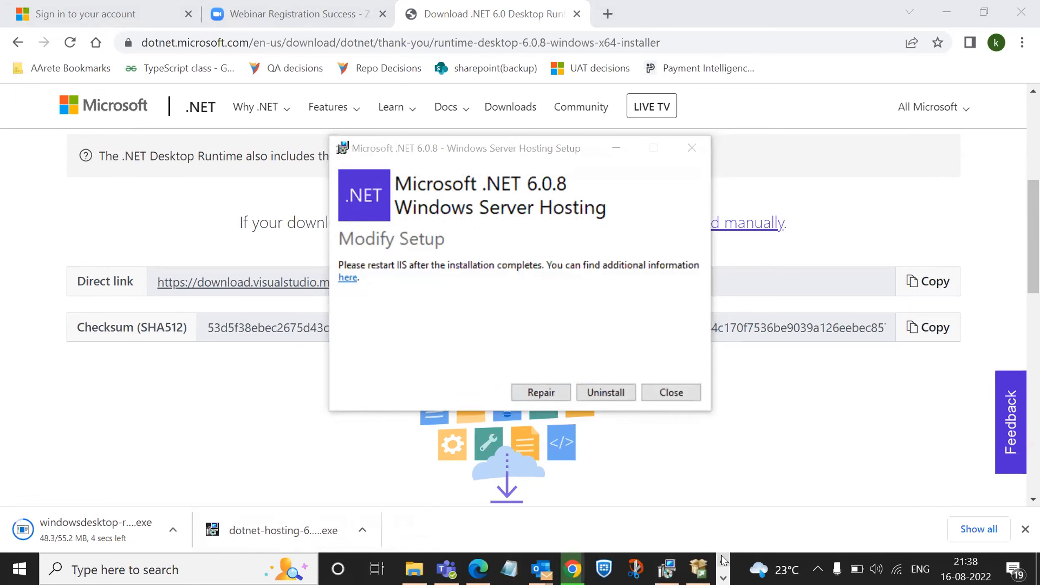
Switch to the Downloads folder in File Explorer and install Windows Desktop Runtime 6.0.8 from windowsdesktop-runtime-6.0.8-win-x64.exe.
{"action": "left_click", "coordinate": [419, 557]}
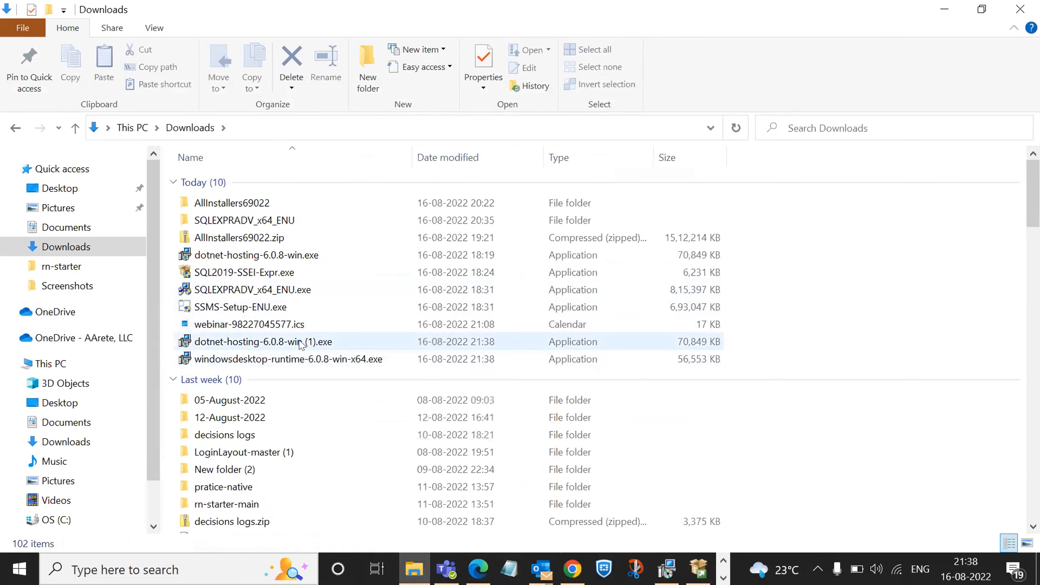
{"action": "left_click", "coordinate": [301, 358]}
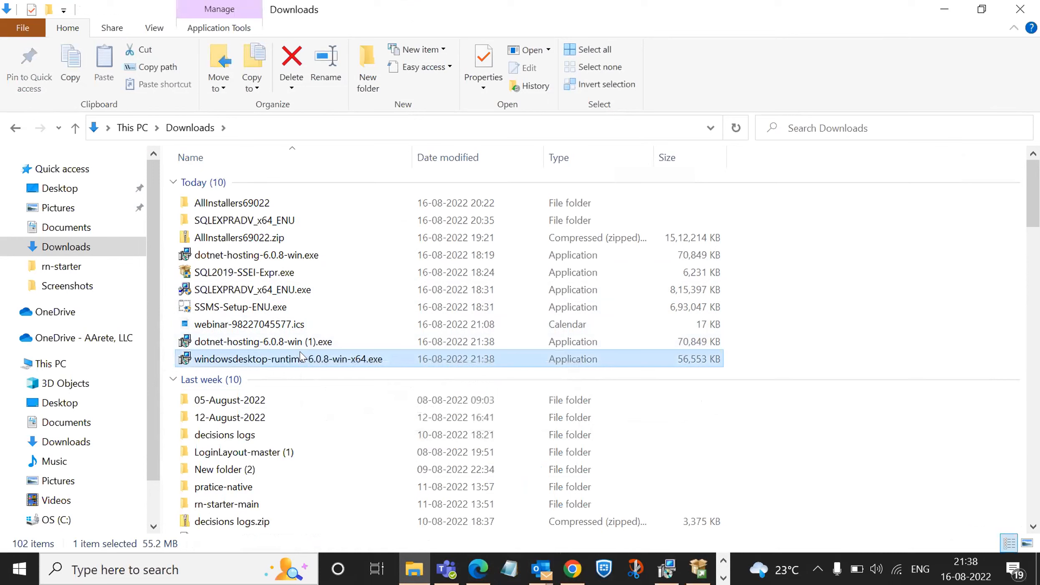
{"action": "double_click", "coordinate": [302, 357]}
{"action": "left_click", "coordinate": [636, 442]}
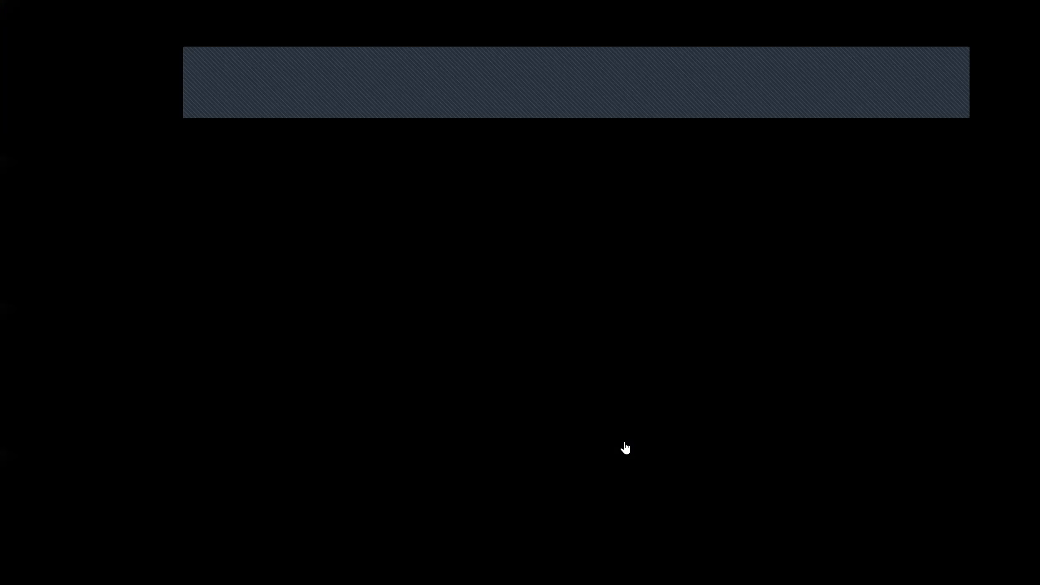
{"action": "left_click", "coordinate": [625, 448]}
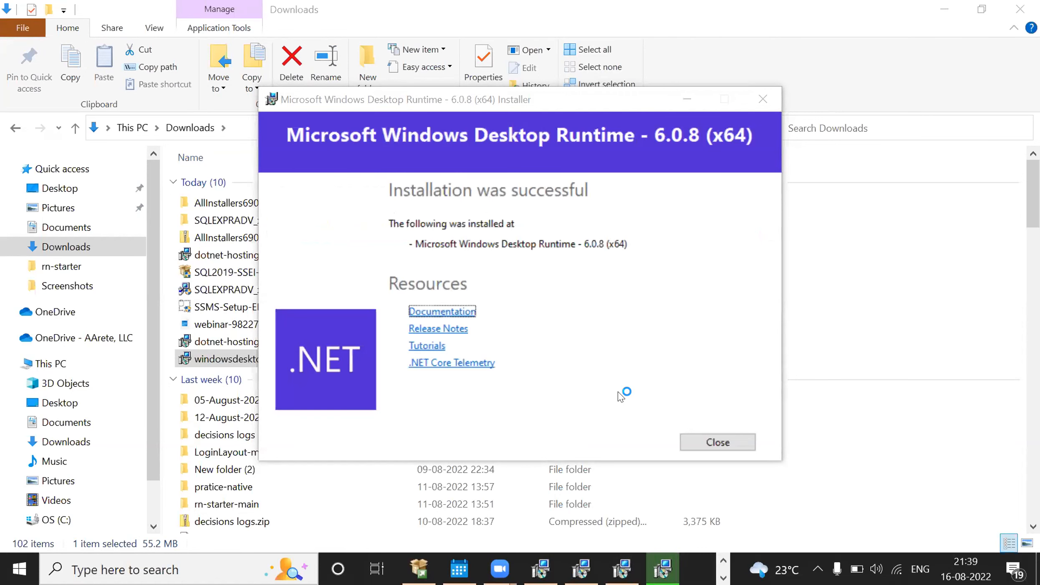
{"action": "left_click", "coordinate": [725, 443]}
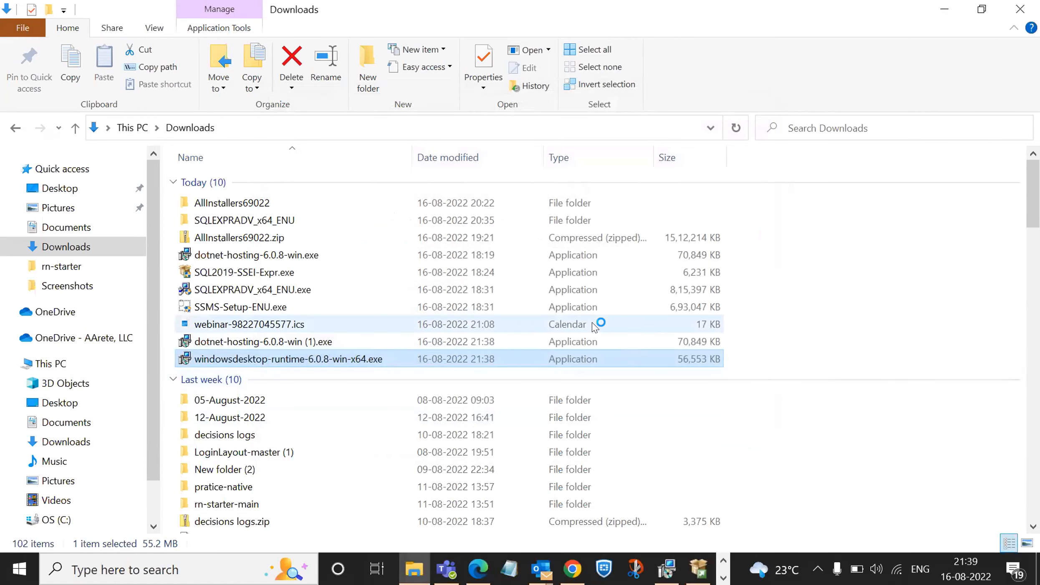
Open the AllInstallers69022 folder and run DecisionsServerInstaller.exe as administrator.
{"action": "double_click", "coordinate": [514, 204]}
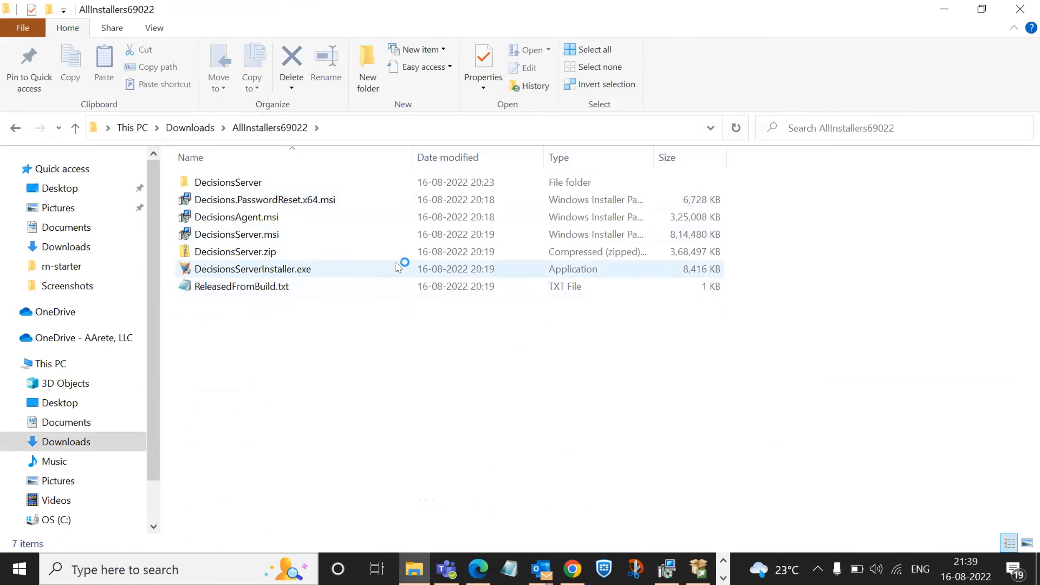
{"action": "right_click", "coordinate": [398, 268]}
{"action": "left_click", "coordinate": [375, 269]}
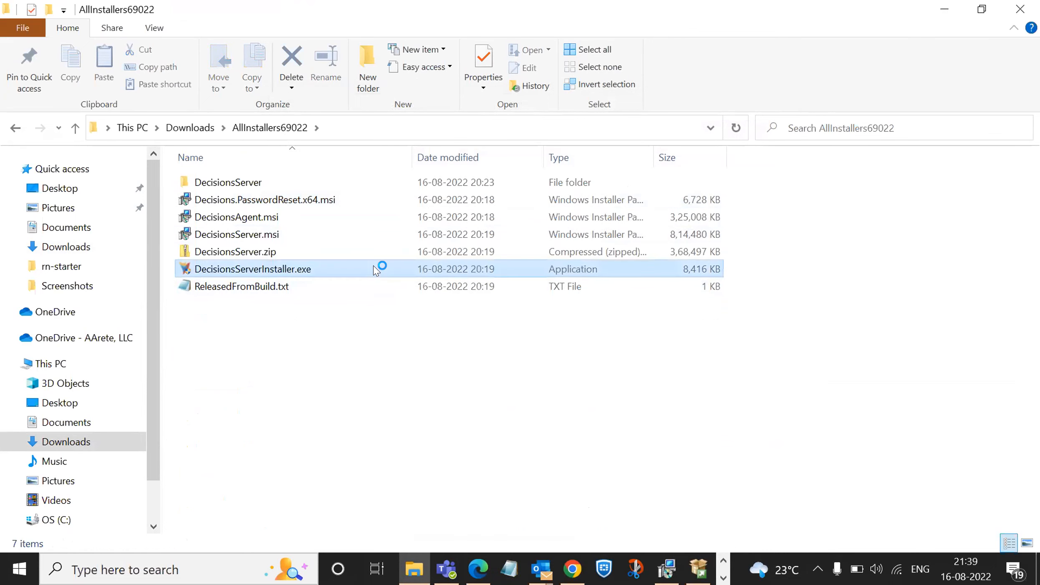
{"action": "right_click", "coordinate": [376, 268]}
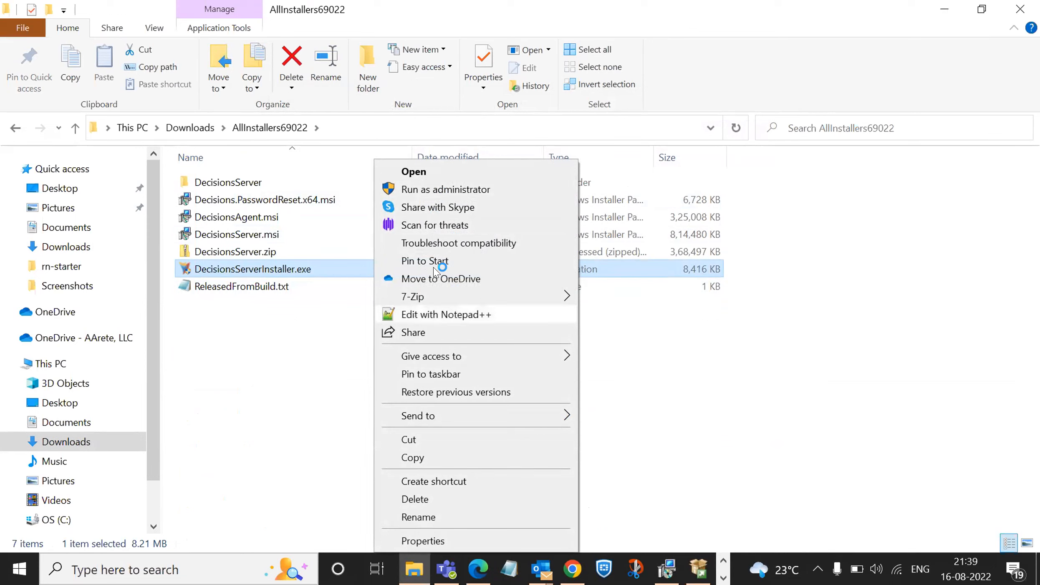
{"action": "left_click", "coordinate": [324, 273]}
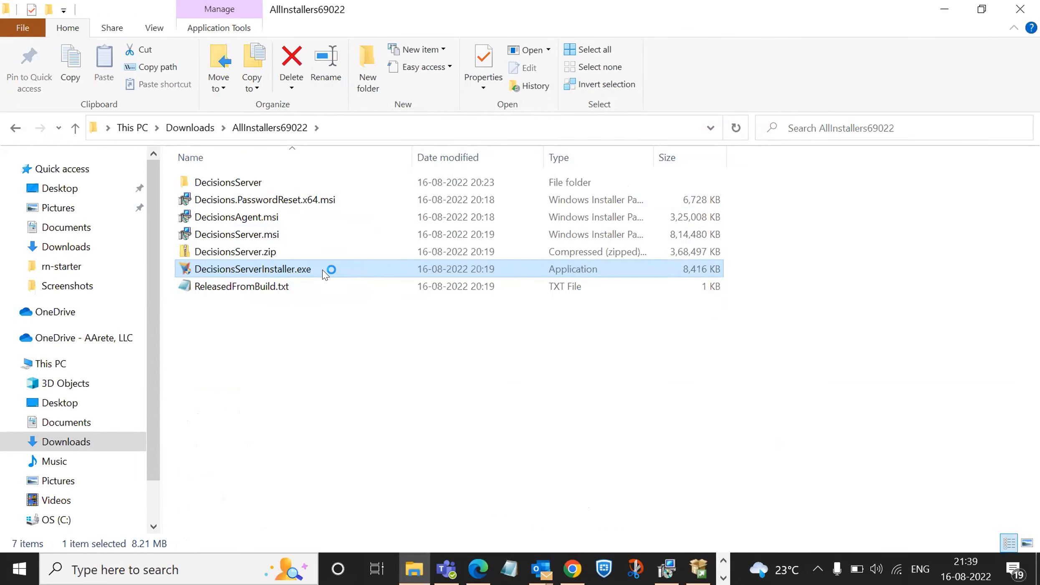
{"action": "left_click", "coordinate": [378, 268]}
{"action": "right_click", "coordinate": [379, 268]}
{"action": "left_click", "coordinate": [413, 190]}
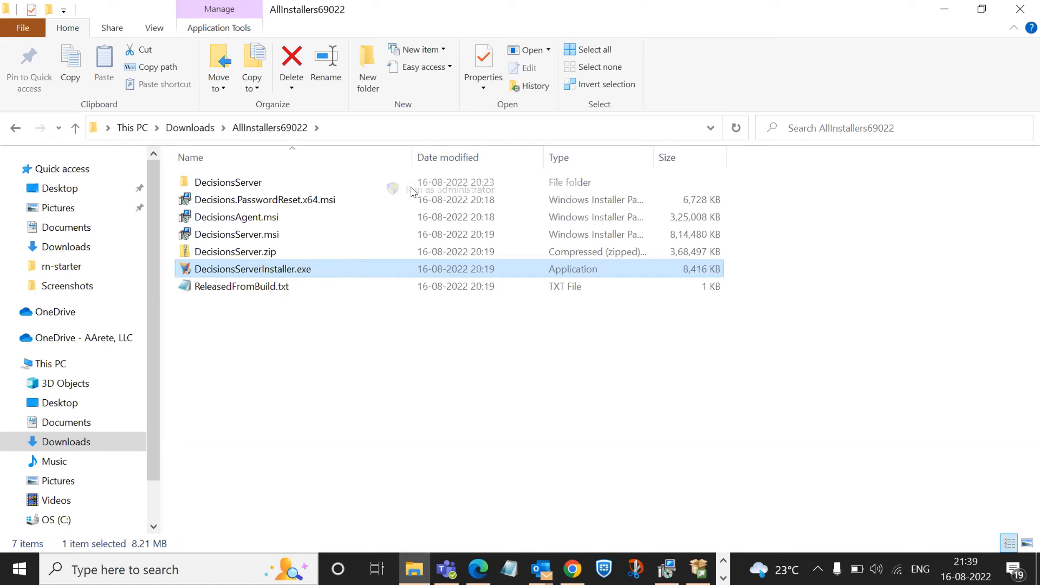
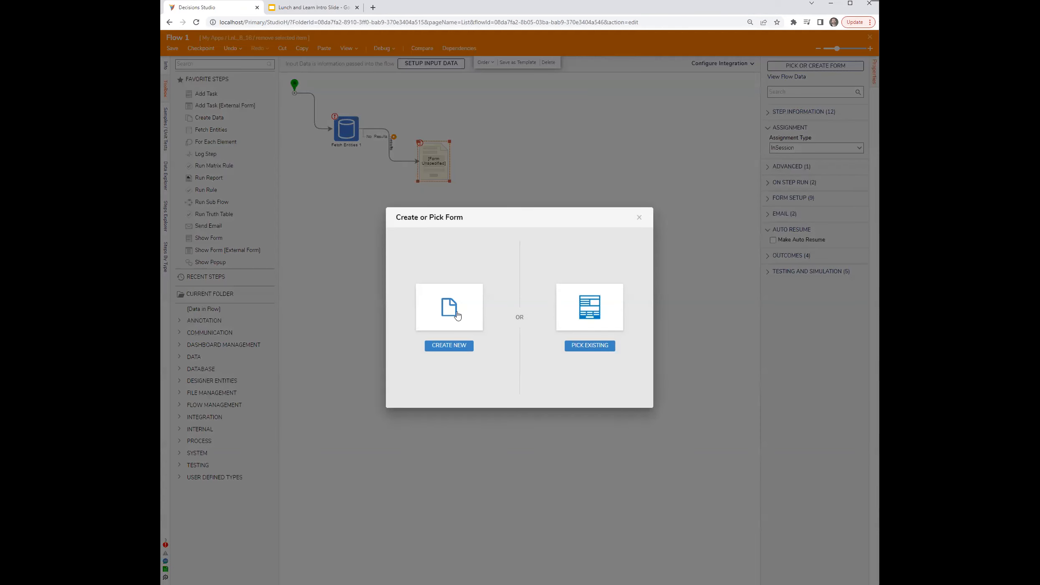
Create a new form for the flow's unspecified form step and delete the default two-column layout in its main area.
{"action": "left_click", "coordinate": [457, 315]}
{"action": "left_click", "coordinate": [472, 278]}
{"action": "left_click", "coordinate": [558, 280]}
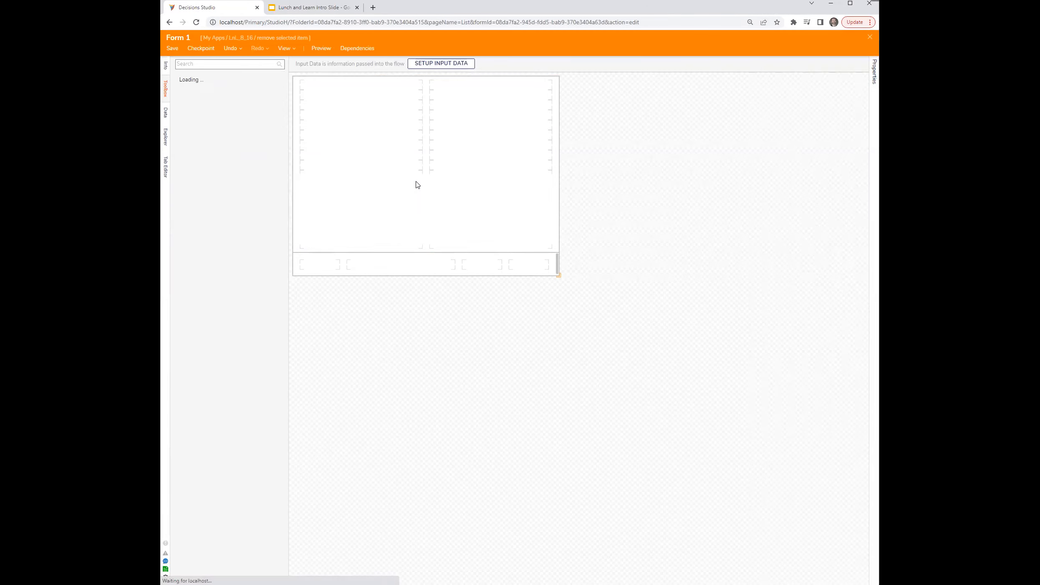
{"action": "key", "text": "Delete"}
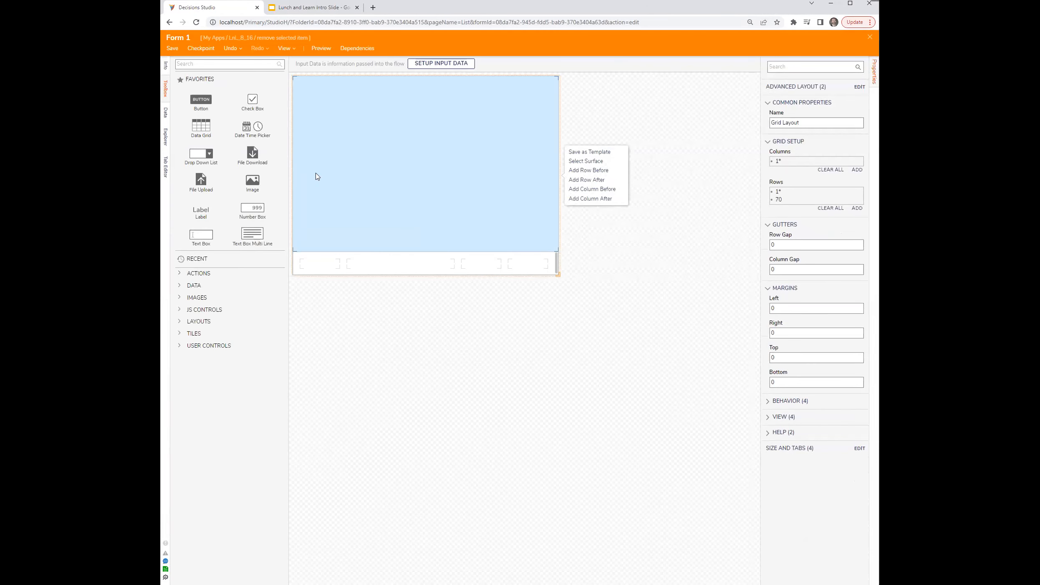
Add a Data Grid filling the form's empty main area and set its data type to Account.
{"action": "left_click_drag", "start_coordinate": [201, 130], "coordinate": [385, 184]}
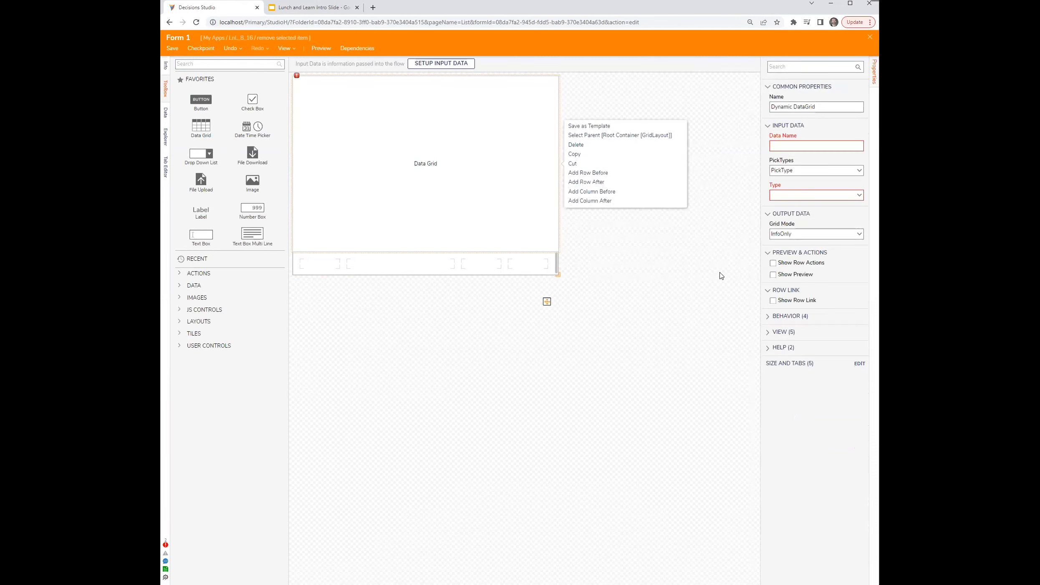
{"action": "left_click", "coordinate": [679, 282]}
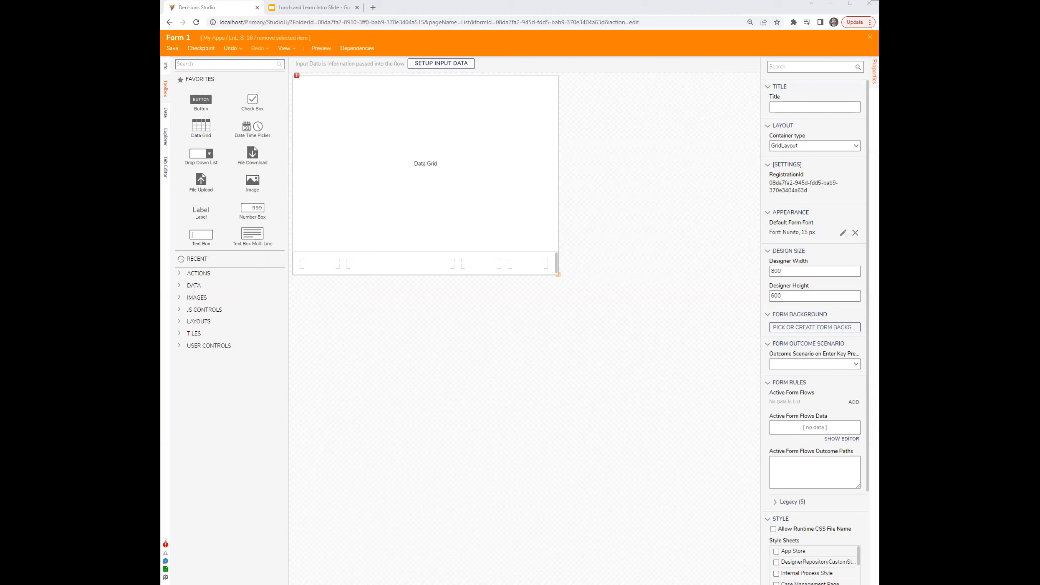
{"action": "left_click", "coordinate": [464, 190]}
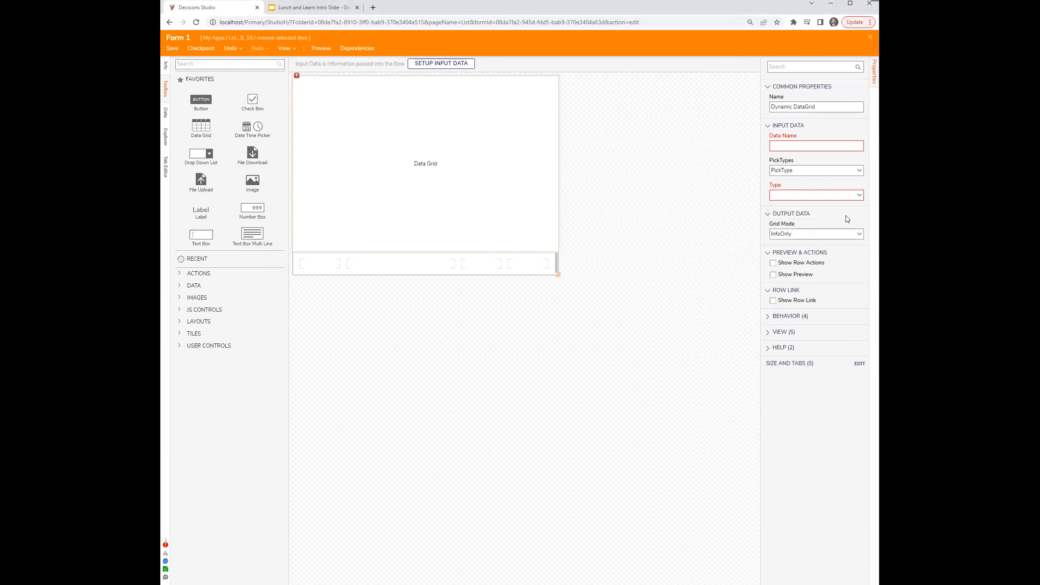
{"action": "left_click", "coordinate": [860, 199]}
{"action": "left_click", "coordinate": [803, 196]}
{"action": "type", "text": "acc"}
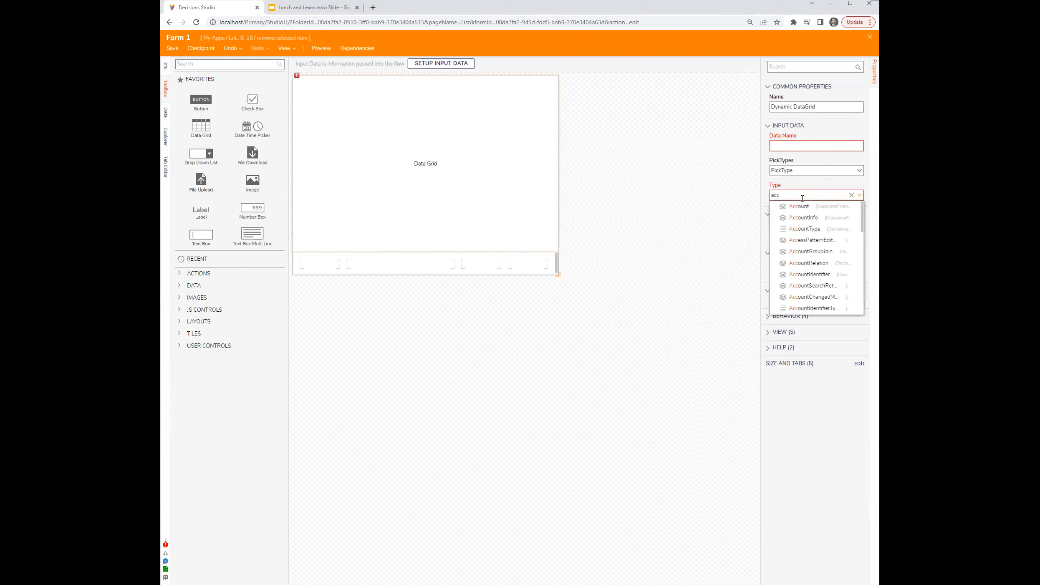
{"action": "left_click", "coordinate": [799, 212]}
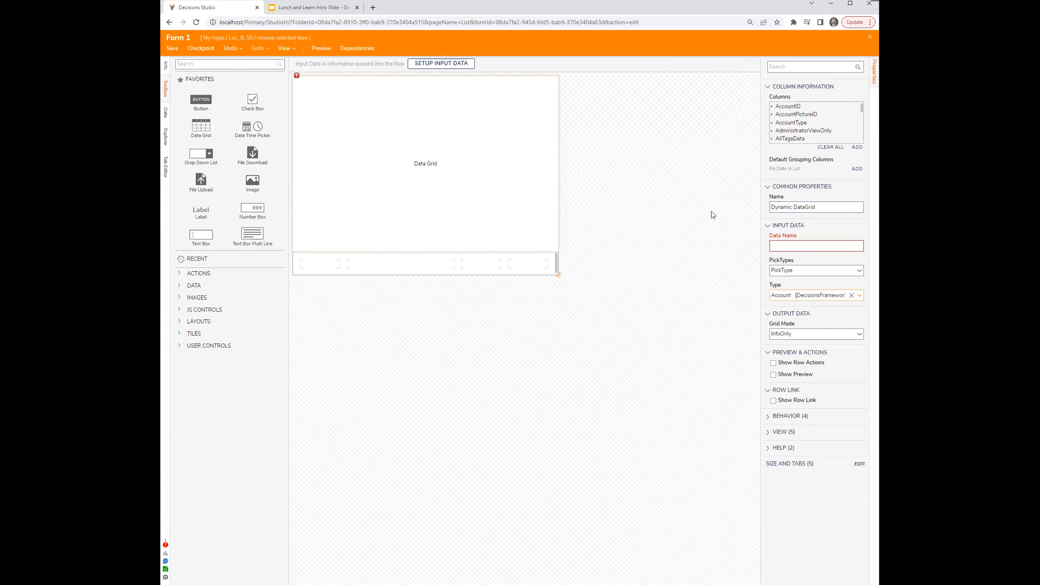
Set the grid's input data name to accts, grid mode to SingleSelect and output data name to selectedAcct, and save the form.
{"action": "left_click", "coordinate": [796, 244]}
{"action": "type", "text": "accts"}
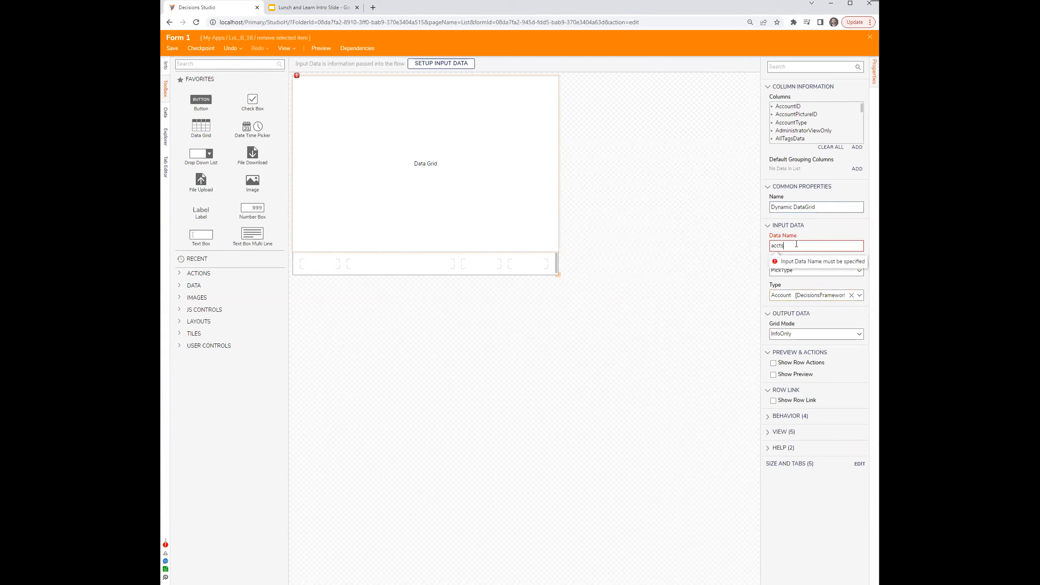
{"action": "left_click", "coordinate": [859, 334]}
{"action": "left_click", "coordinate": [816, 357]}
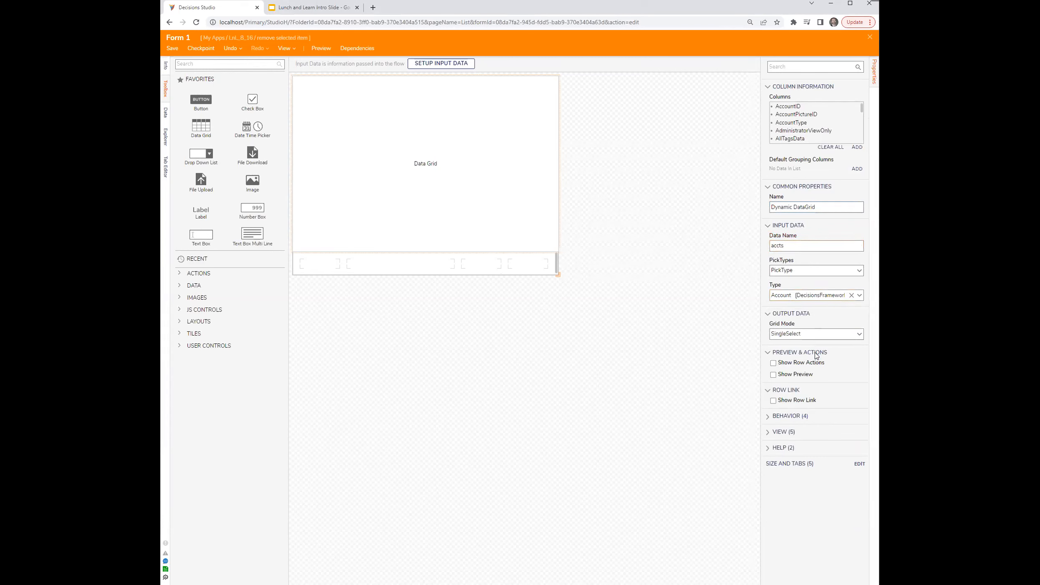
{"action": "left_click", "coordinate": [798, 462]}
{"action": "type", "text": "selectedAcct"}
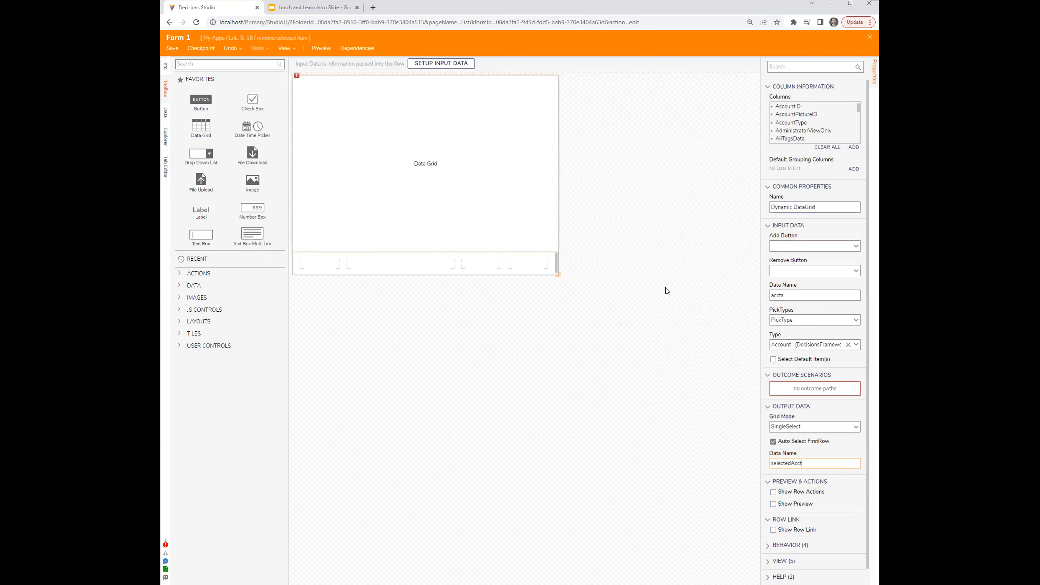
{"action": "left_click", "coordinate": [655, 277]}
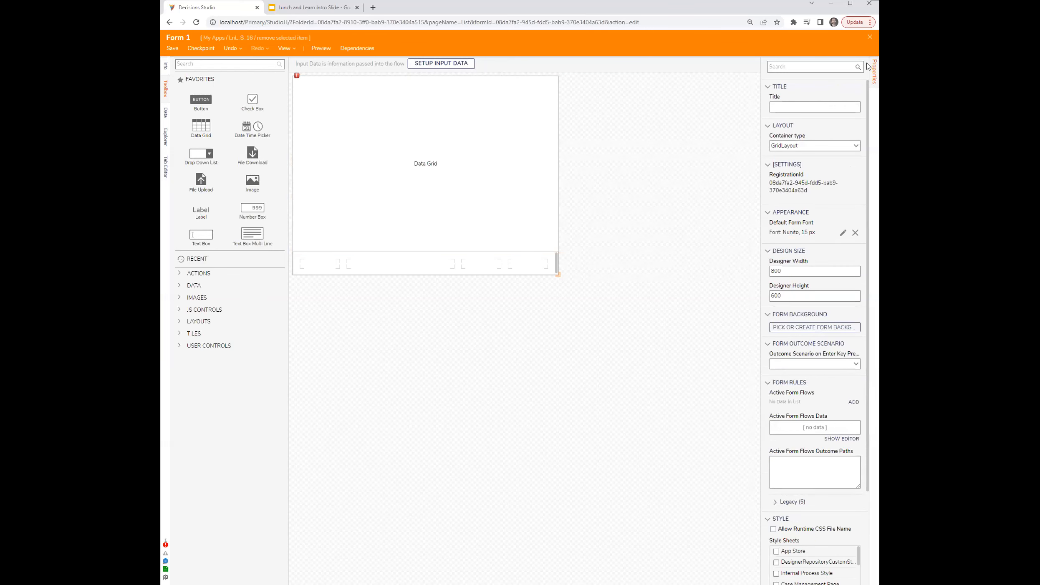
{"action": "key", "text": "ctrl+s"}
{"action": "left_click", "coordinate": [604, 347]}
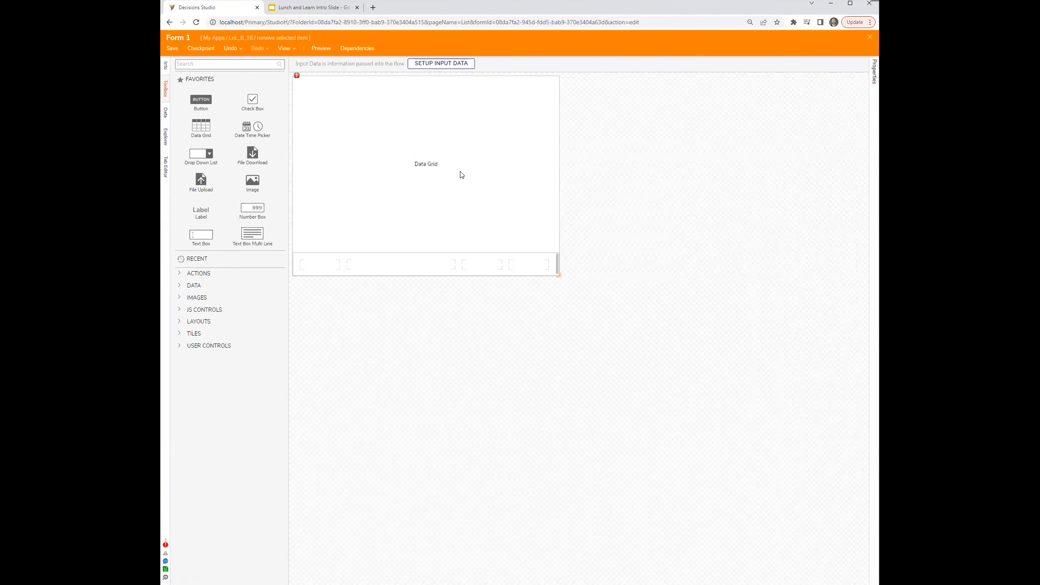
Add a Button to the last cell of the form's bottom row, and save and close the form.
{"action": "left_click", "coordinate": [460, 171]}
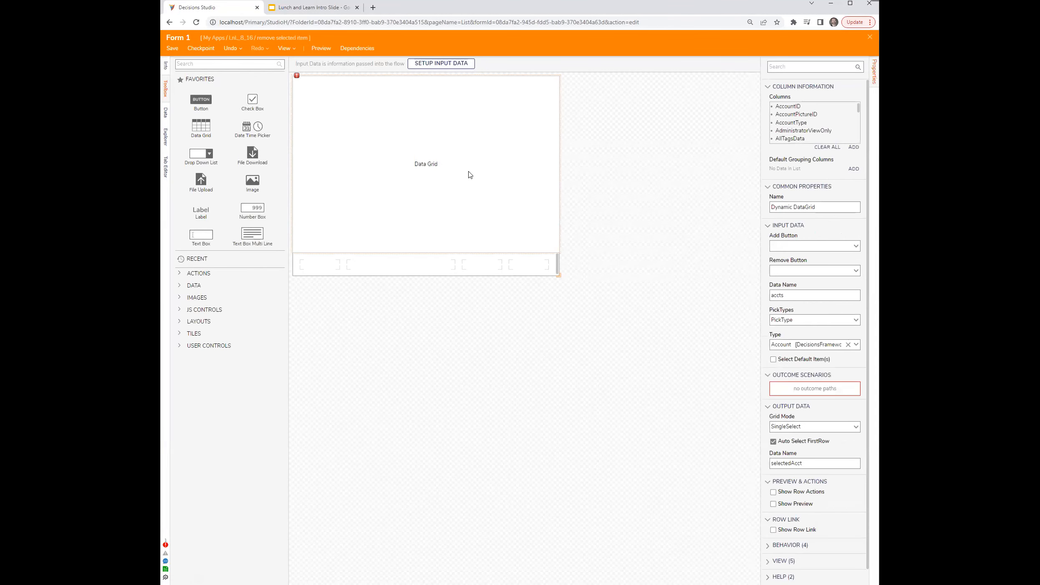
{"action": "left_click_drag", "start_coordinate": [201, 100], "coordinate": [522, 274]}
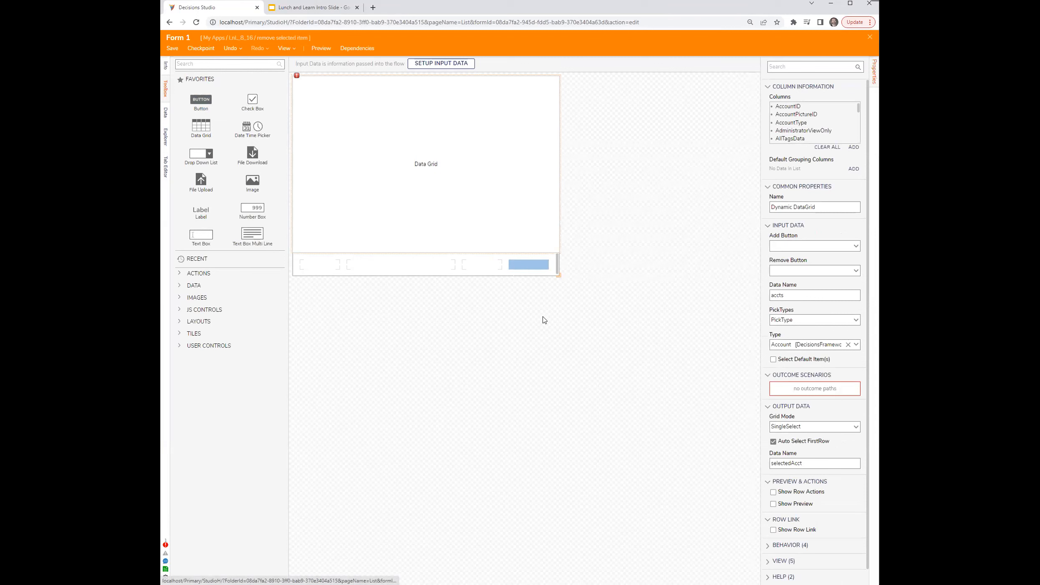
{"action": "left_click", "coordinate": [415, 192]}
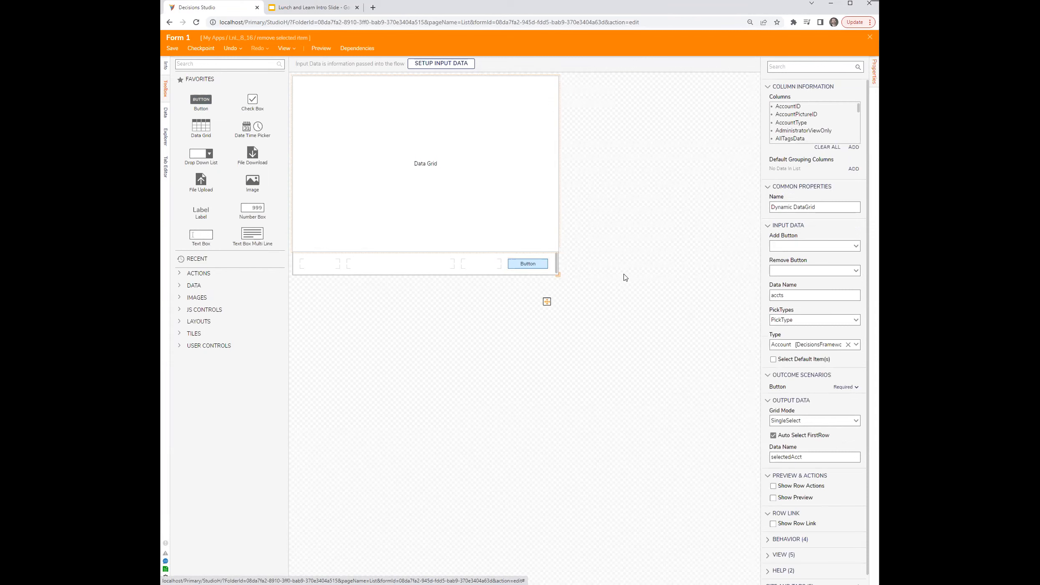
{"action": "left_click", "coordinate": [871, 39]}
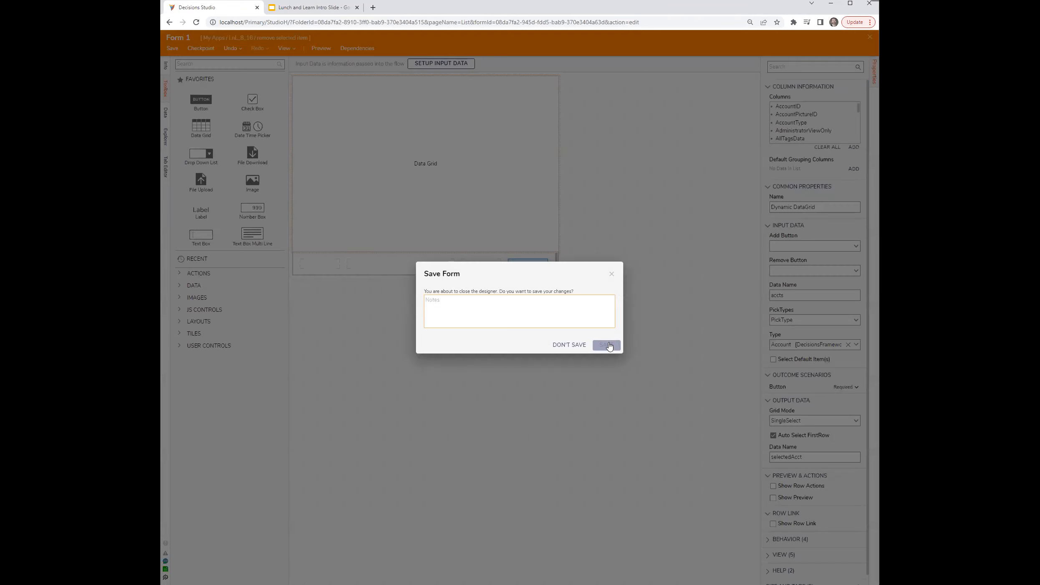
{"action": "left_click", "coordinate": [605, 346]}
Connect the form step's outcome to the end step and map its accts input to Entity Results selected from the flow.
{"action": "left_click_drag", "start_coordinate": [461, 161], "coordinate": [569, 196]}
{"action": "left_click", "coordinate": [492, 225]}
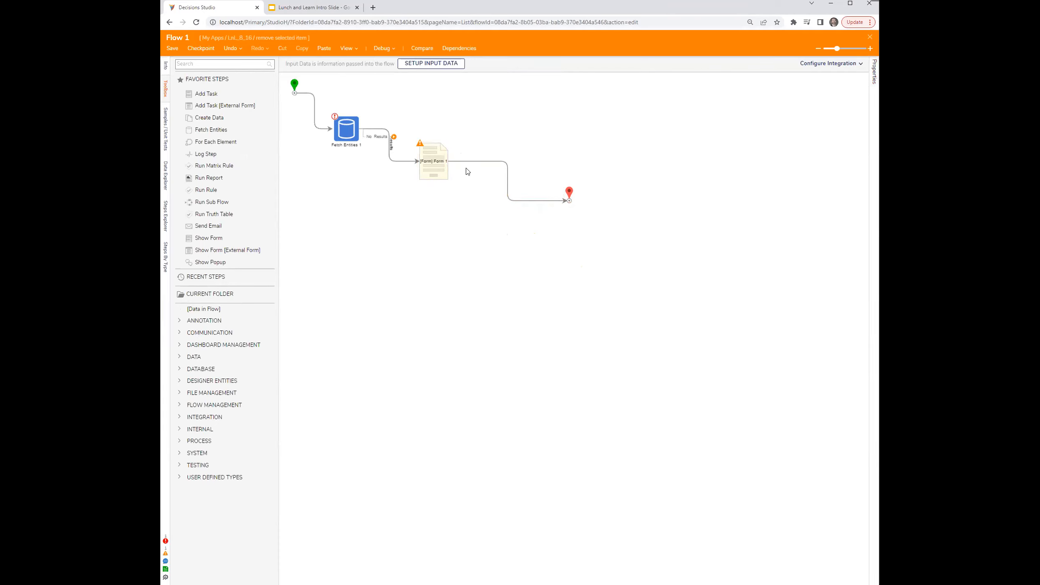
{"action": "left_click", "coordinate": [429, 164]}
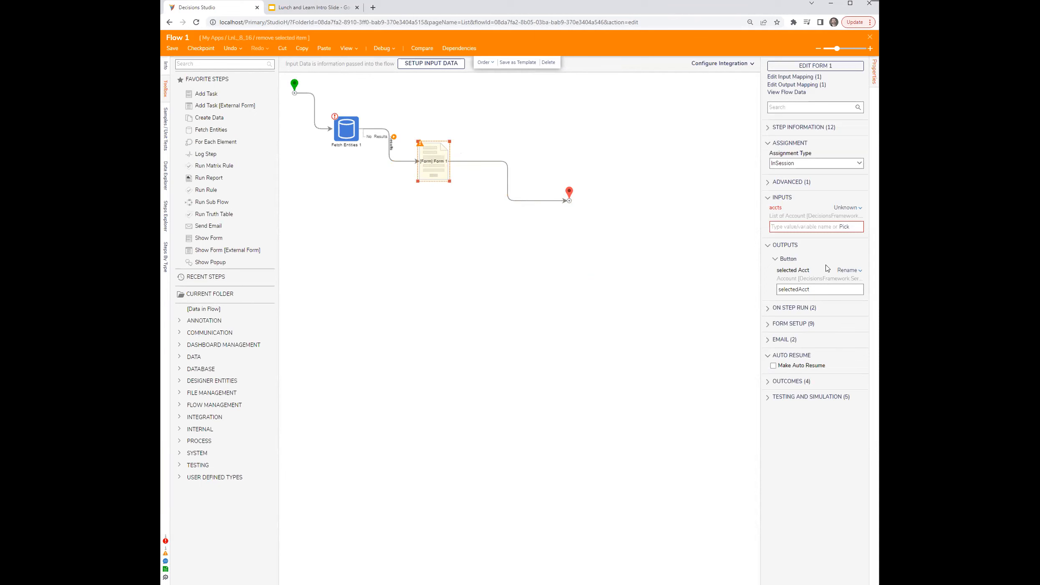
{"action": "left_click", "coordinate": [849, 207]}
{"action": "left_click", "coordinate": [799, 192]}
{"action": "left_click", "coordinate": [817, 225]}
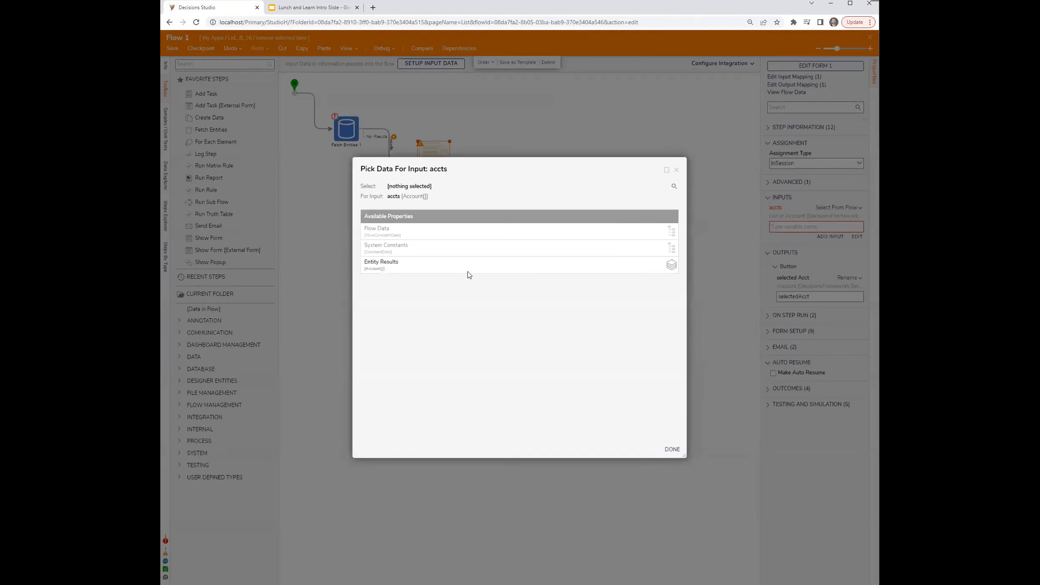
{"action": "left_click", "coordinate": [467, 268]}
{"action": "left_click", "coordinate": [675, 453]}
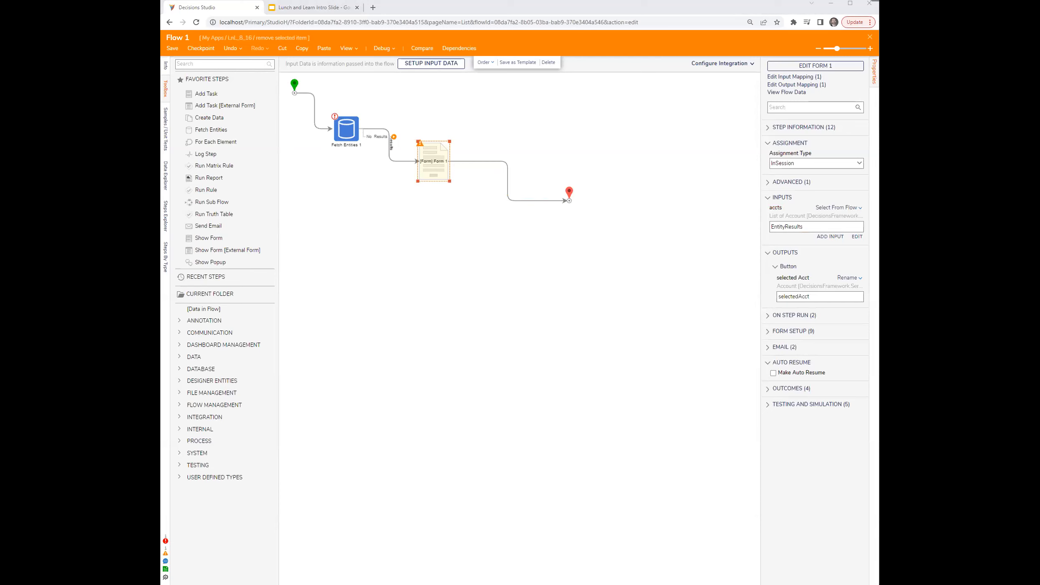
Debug Flow 1 to view the account grid in the running form, and return to the form step in the flow.
{"action": "left_click", "coordinate": [434, 158]}
{"action": "left_click", "coordinate": [553, 137]}
{"action": "left_click", "coordinate": [387, 50]}
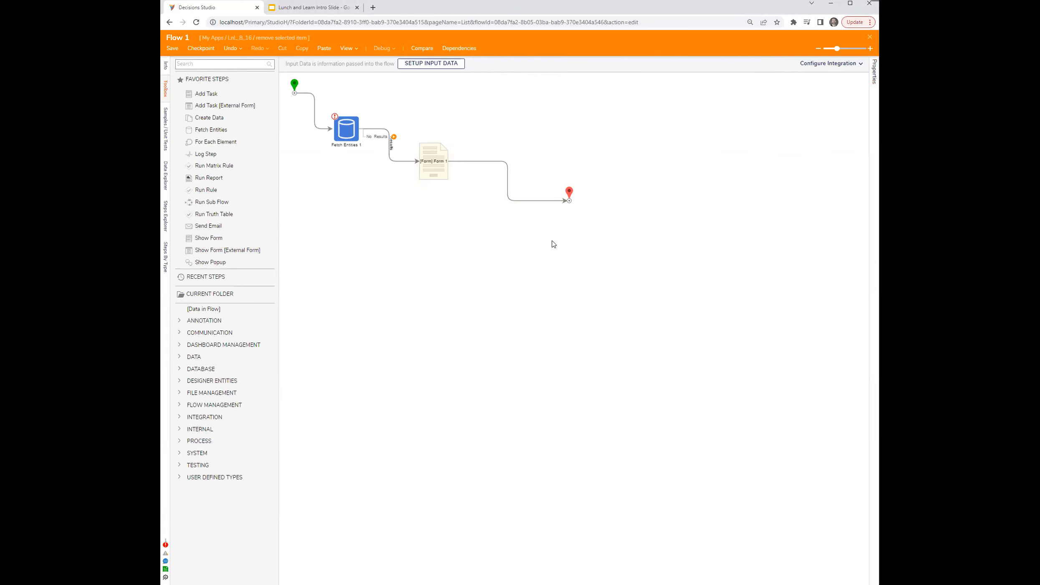
{"action": "left_click", "coordinate": [558, 225]}
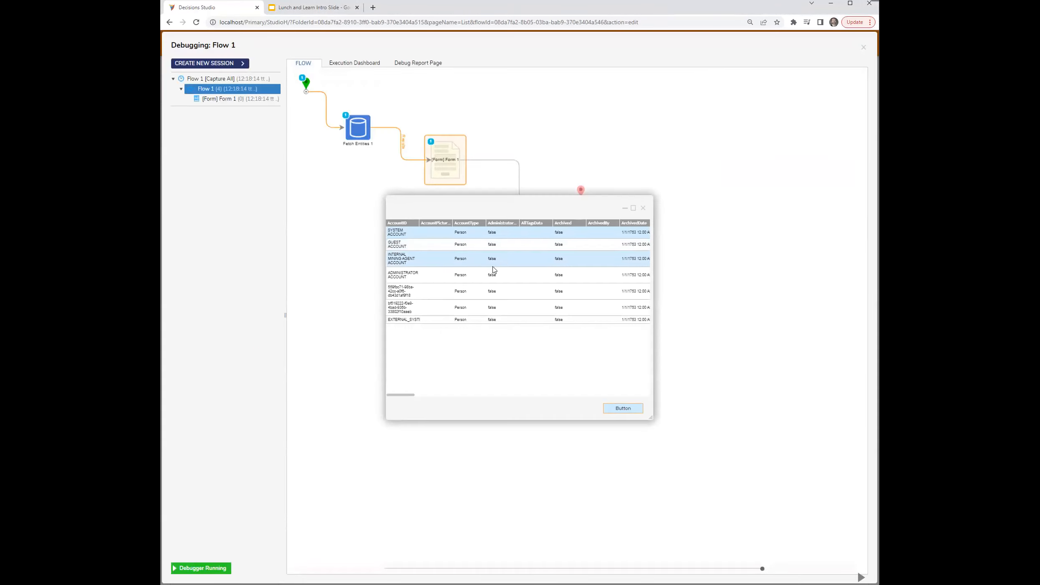
{"action": "left_click", "coordinate": [643, 208]}
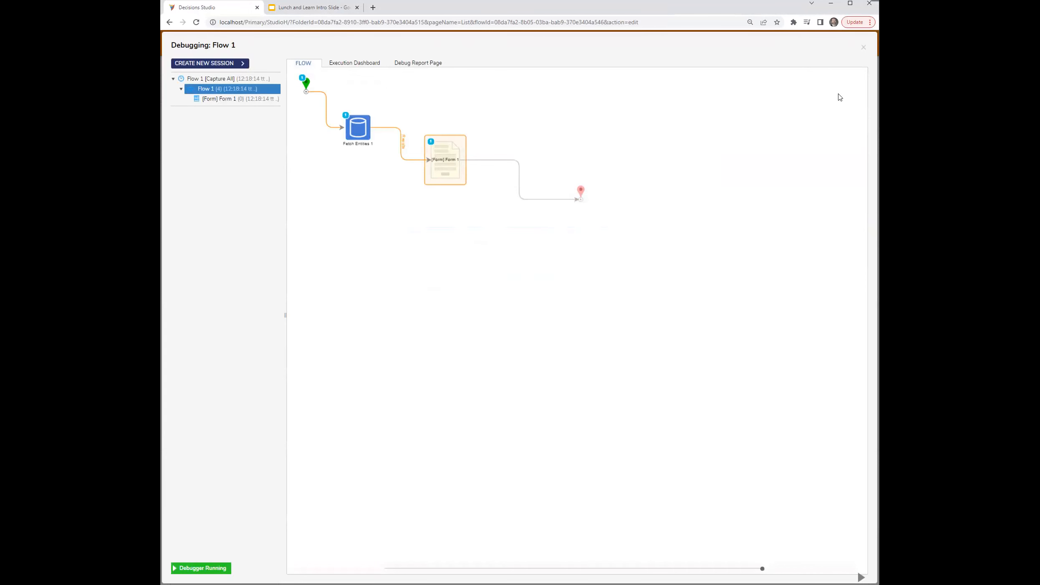
{"action": "left_click", "coordinate": [444, 162]}
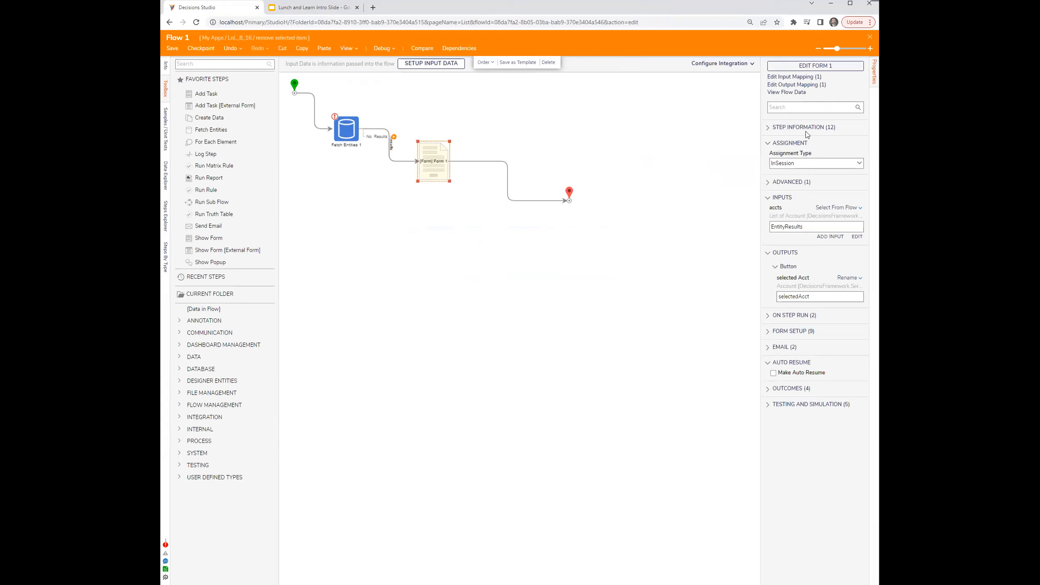
Open Form 1, add an active form flow named removeSelected, and open its rule flow for editing.
{"action": "left_click", "coordinate": [808, 66]}
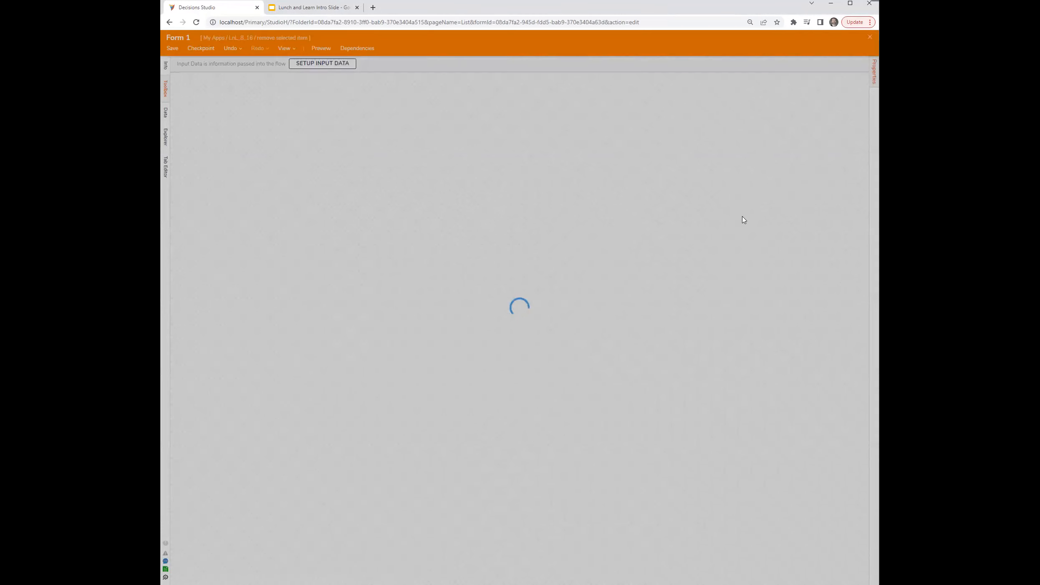
{"action": "left_click", "coordinate": [874, 71]}
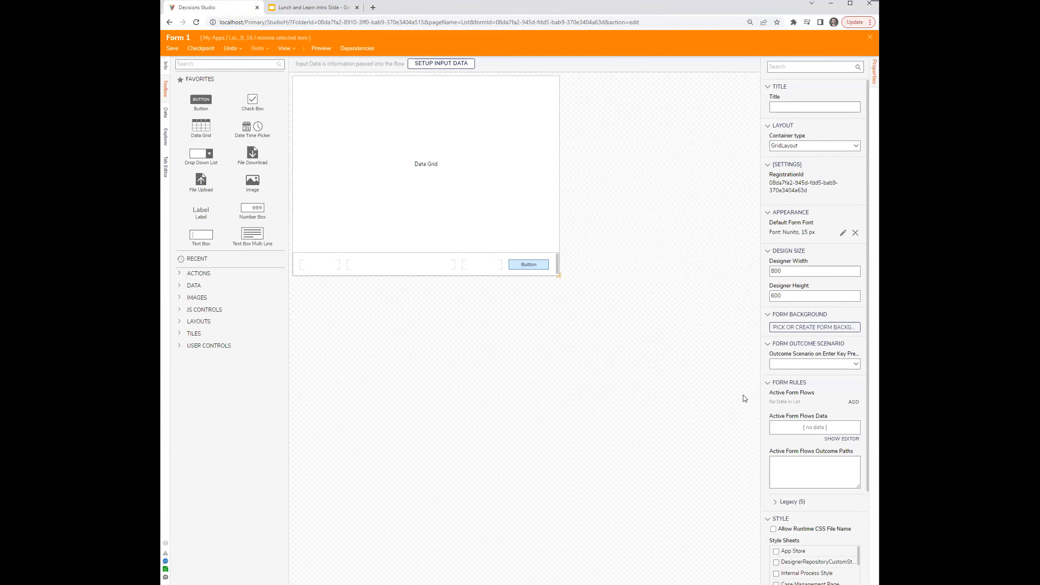
{"action": "scroll", "coordinate": [800, 417], "scroll_direction": "down", "scroll_amount": 2}
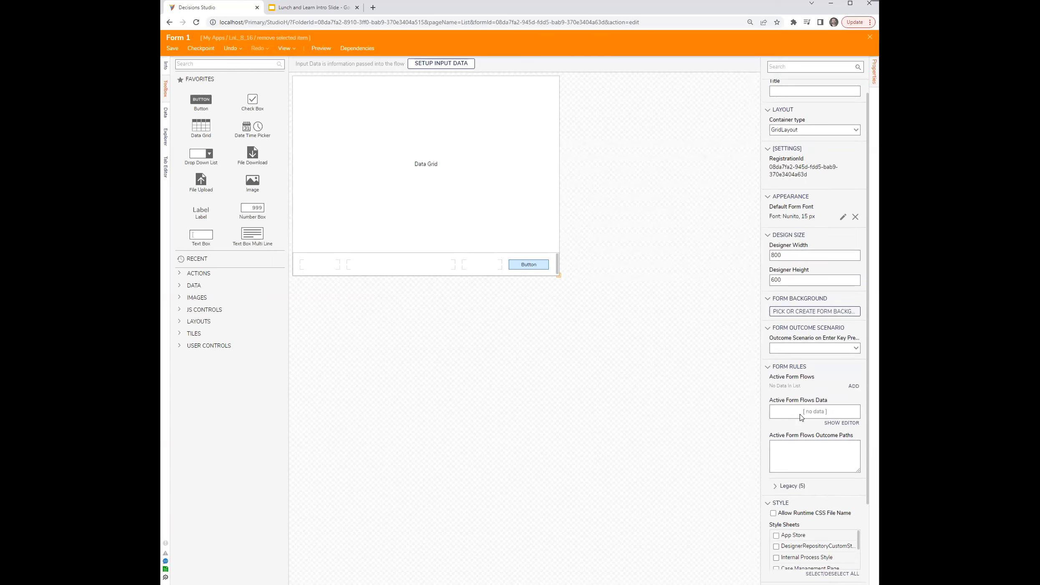
{"action": "scroll", "coordinate": [800, 418], "scroll_direction": "down", "scroll_amount": 3}
{"action": "left_click", "coordinate": [854, 328]}
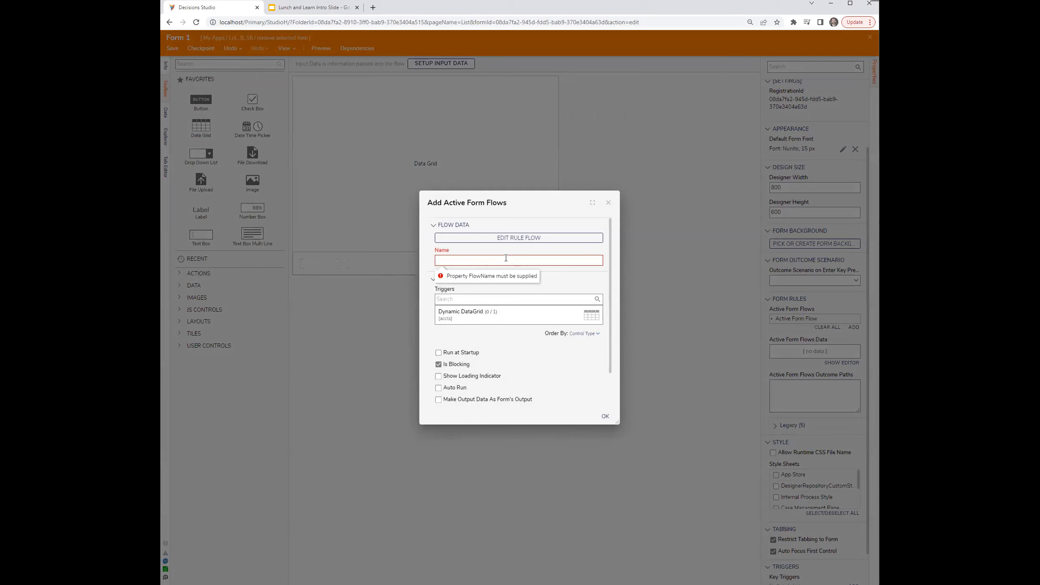
{"action": "type", "text": "removeSelected"}
{"action": "left_click", "coordinate": [510, 238]}
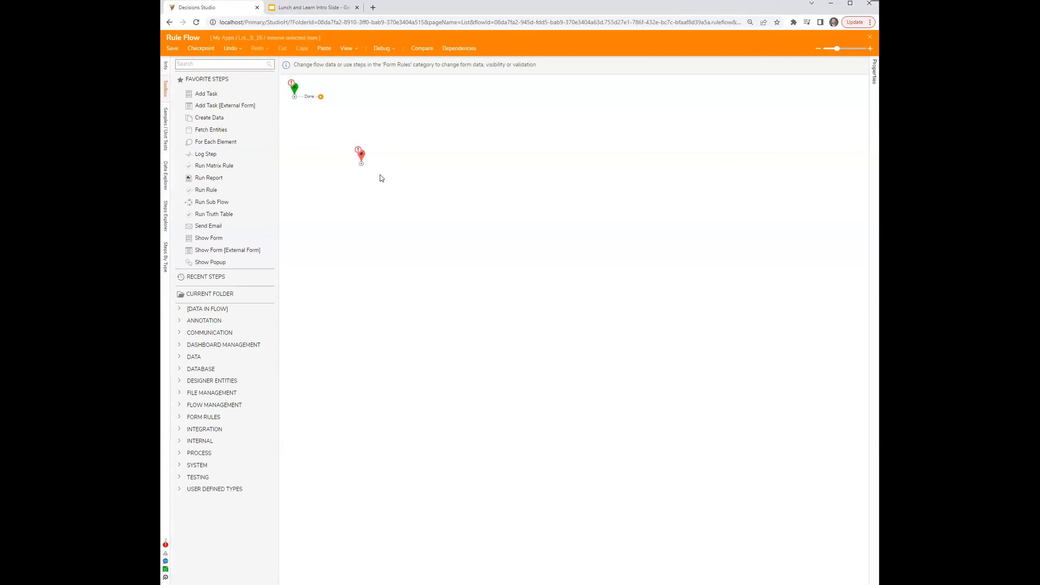
Add a Set Control Value step between the rule flow's start and end steps and connect the start step to it.
{"action": "left_click_drag", "start_coordinate": [361, 158], "coordinate": [478, 160]}
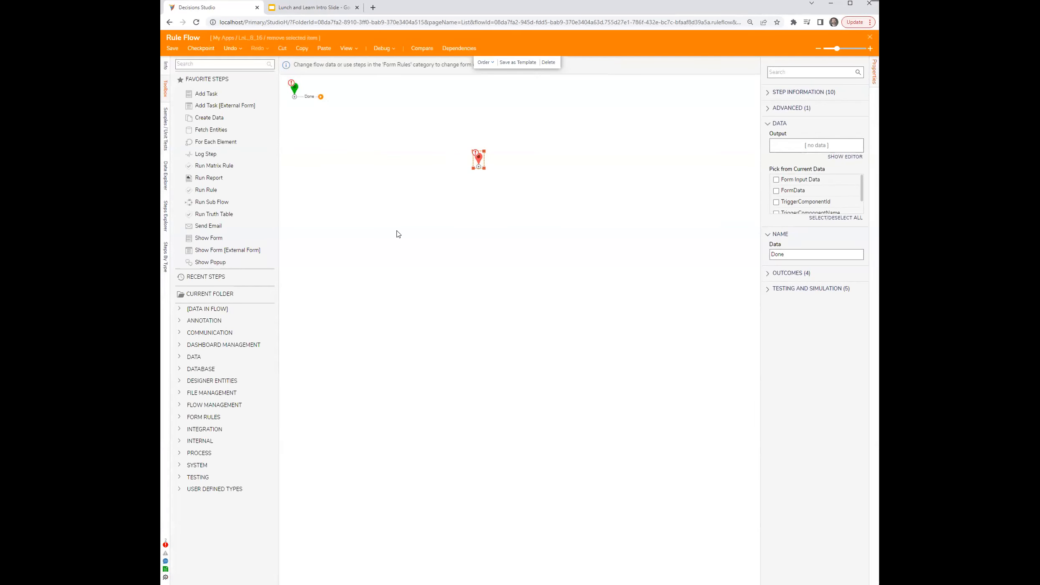
{"action": "left_click_drag", "start_coordinate": [296, 100], "coordinate": [306, 148]}
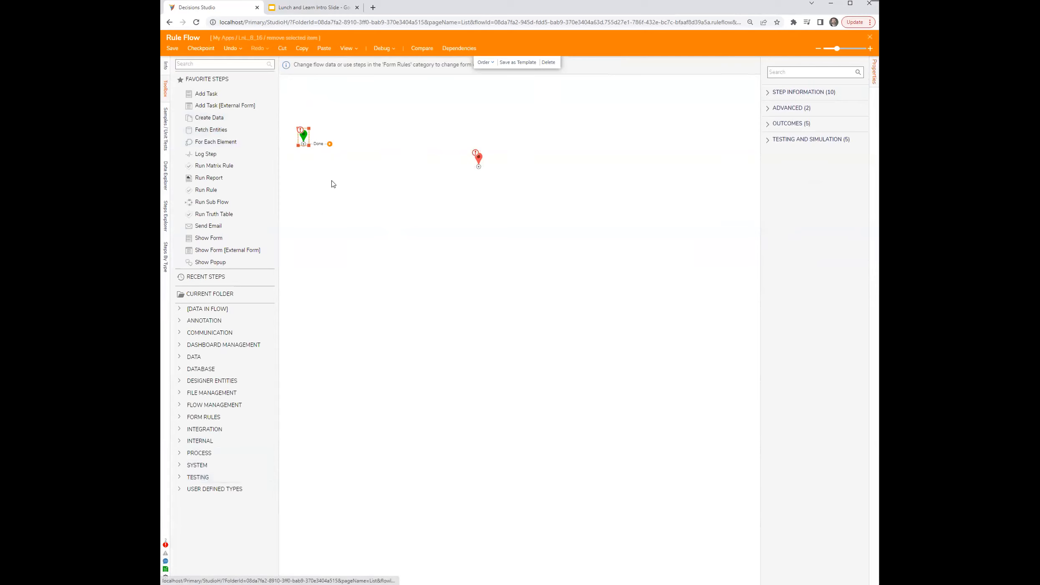
{"action": "left_click_drag", "start_coordinate": [478, 161], "coordinate": [504, 164]}
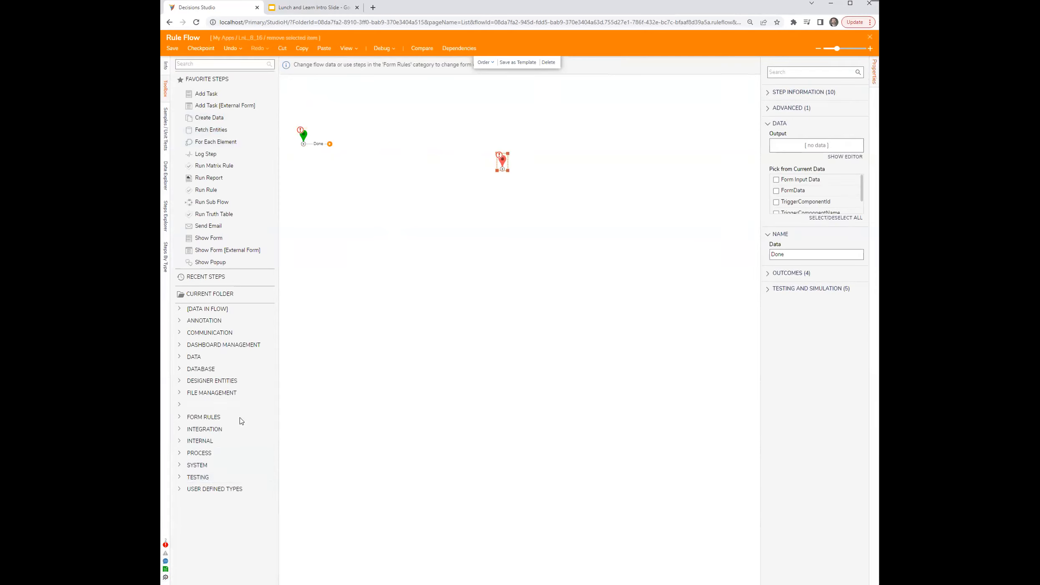
{"action": "left_click", "coordinate": [179, 417]}
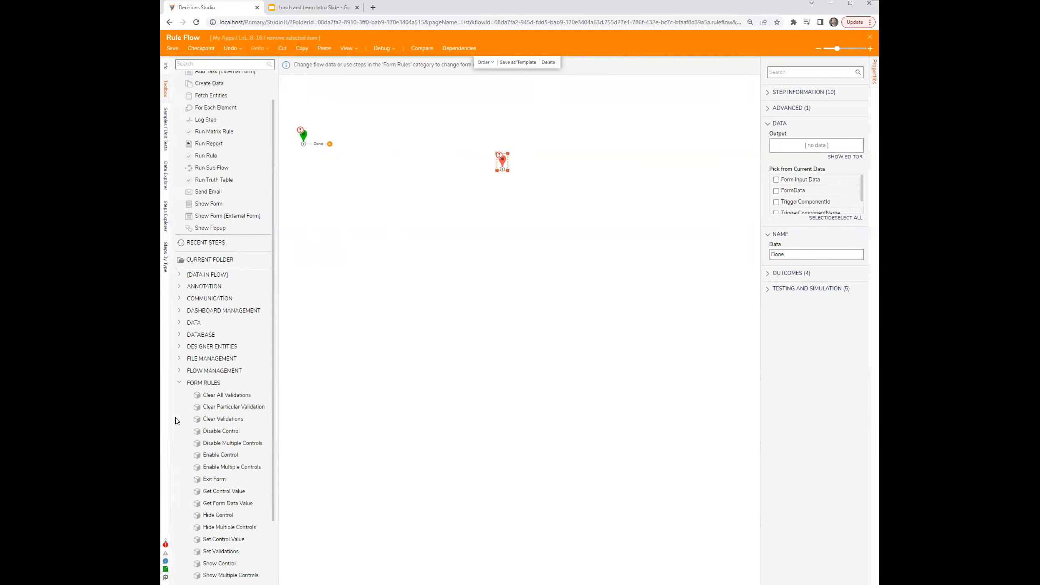
{"action": "left_click_drag", "start_coordinate": [231, 540], "coordinate": [426, 210]}
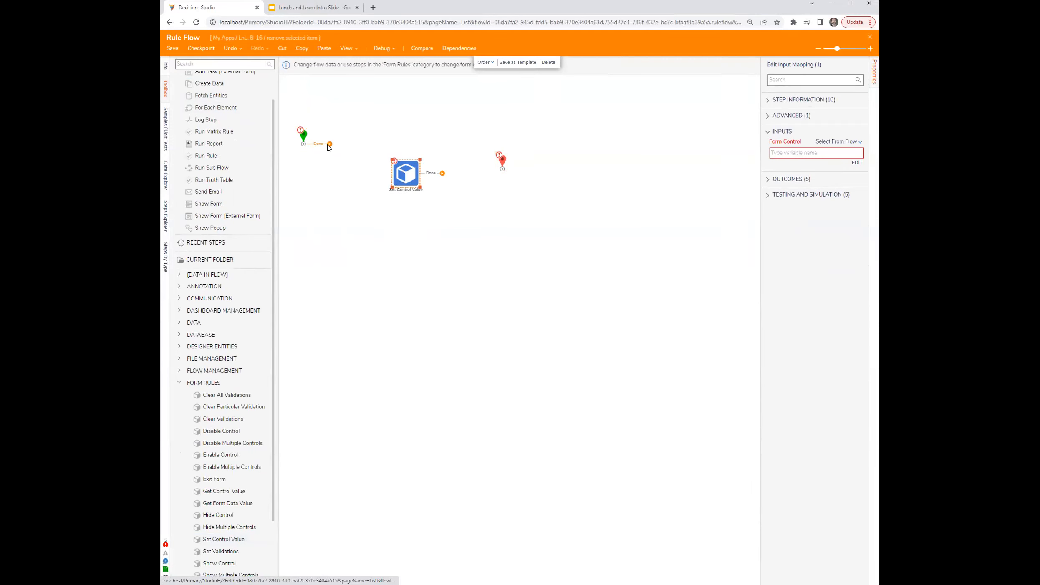
{"action": "left_click_drag", "start_coordinate": [330, 144], "coordinate": [389, 171]}
Map the Set Control Value step's Form Control input to Dynamic DataGrid from Form Data.
{"action": "left_click", "coordinate": [856, 170]}
{"action": "left_click", "coordinate": [383, 235]}
{"action": "left_click", "coordinate": [416, 296]}
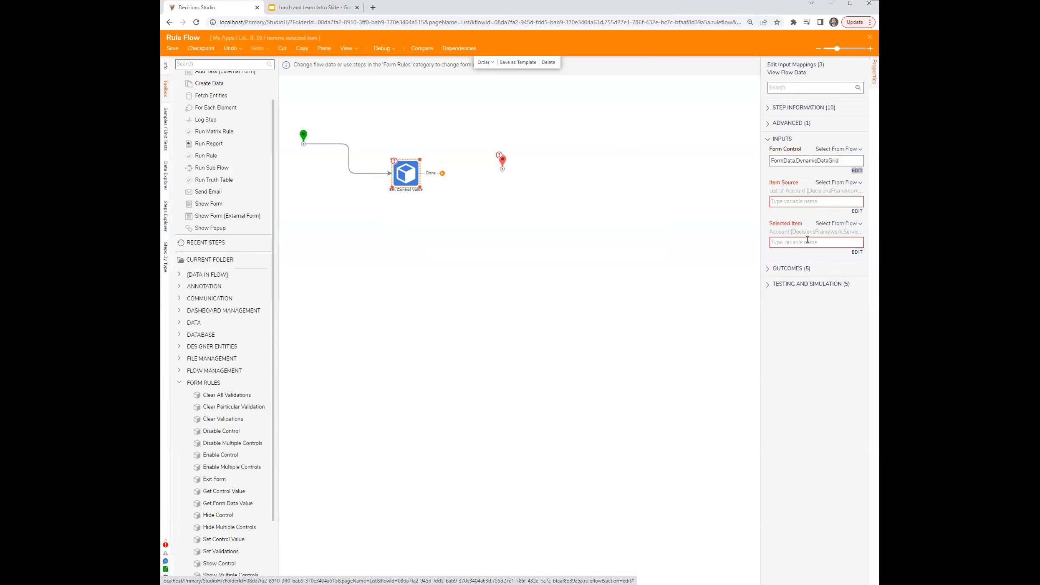
Move the end step farther away and map the Item Source input to Item Source of Dynamic DataGrid from Form Data.
{"action": "left_click_drag", "start_coordinate": [761, 234], "coordinate": [717, 236]}
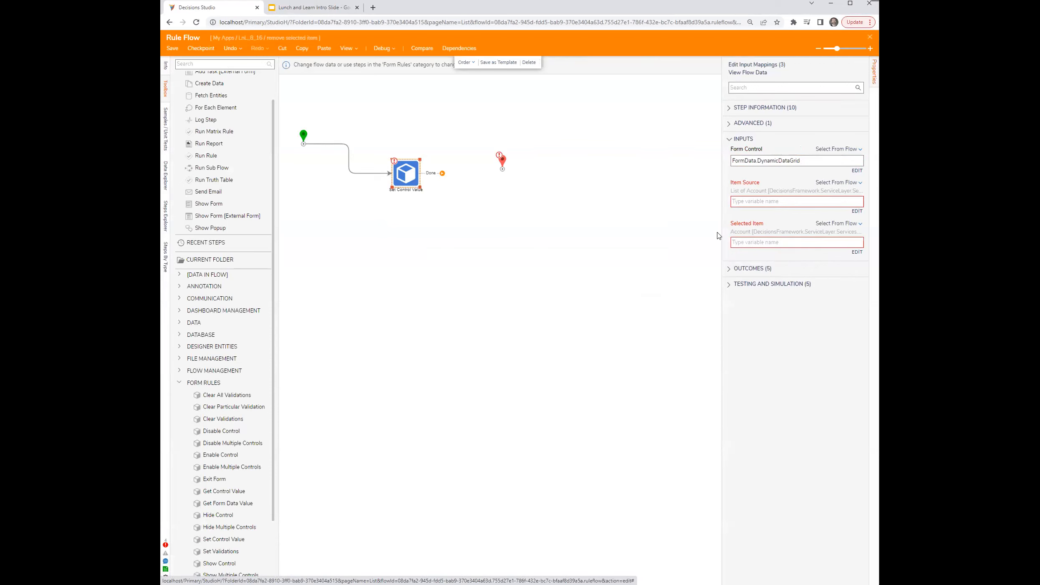
{"action": "left_click", "coordinate": [553, 239]}
{"action": "left_click_drag", "start_coordinate": [503, 163], "coordinate": [550, 165]}
{"action": "left_click", "coordinate": [412, 176]}
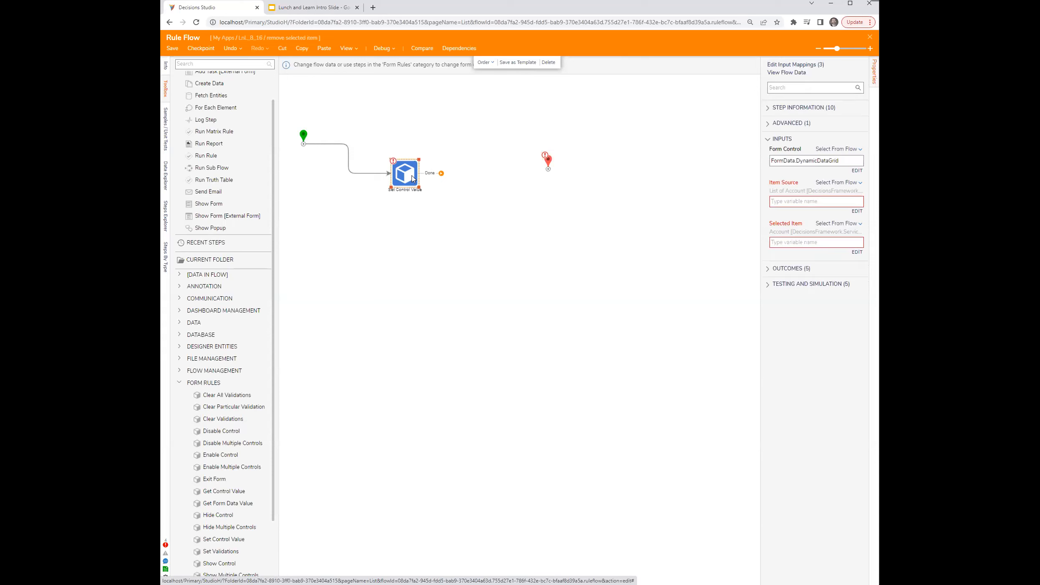
{"action": "left_click", "coordinate": [857, 211]}
{"action": "left_click", "coordinate": [377, 232]}
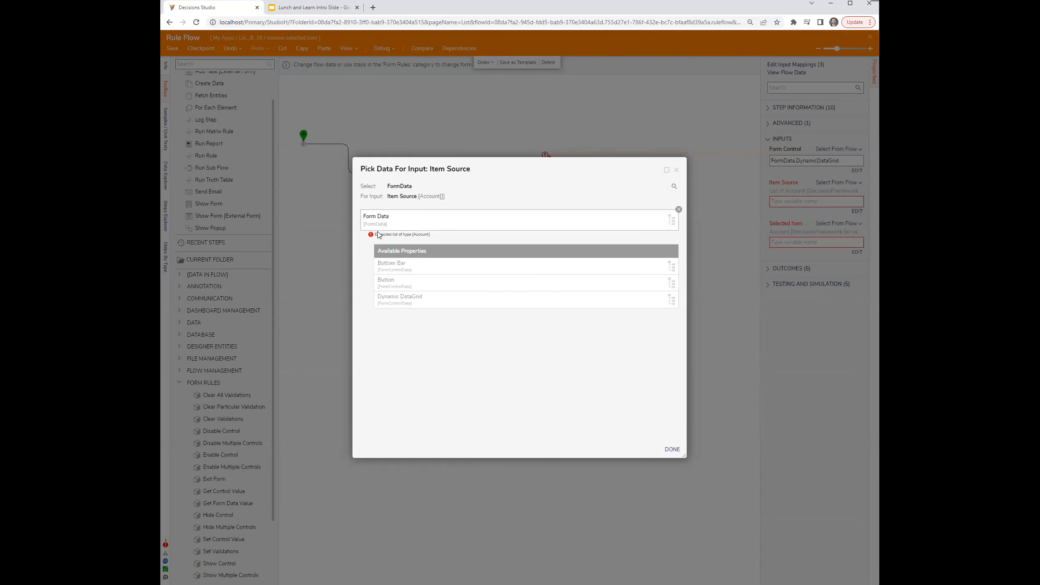
{"action": "left_click", "coordinate": [388, 300]}
{"action": "left_click", "coordinate": [419, 319]}
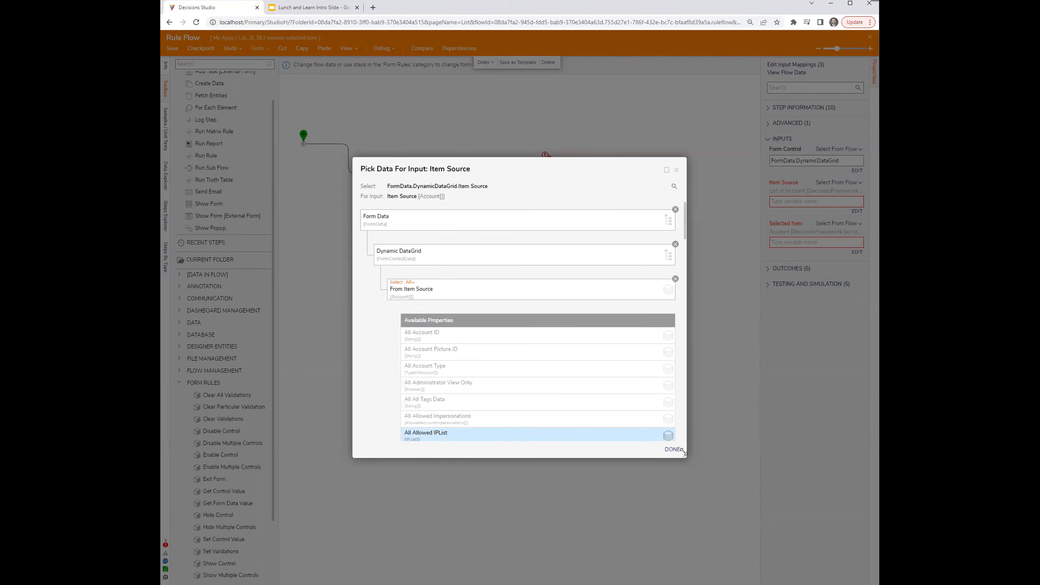
{"action": "left_click", "coordinate": [672, 449]}
Set the Selected Item input to Null and connect the Set Control Value step's Done outcome to the end step.
{"action": "left_click", "coordinate": [838, 225]}
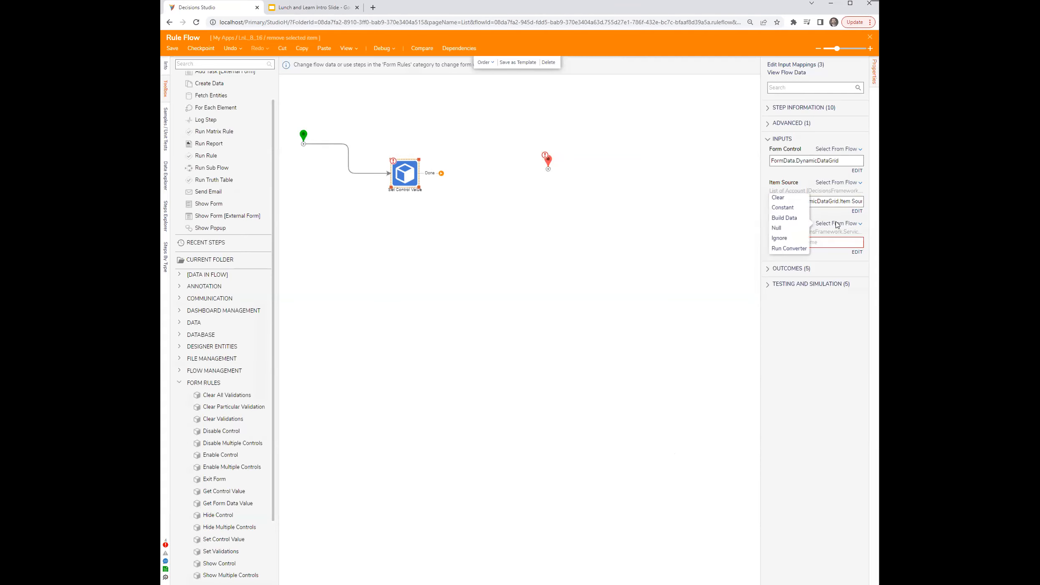
{"action": "left_click", "coordinate": [812, 229]}
{"action": "left_click_drag", "start_coordinate": [441, 173], "coordinate": [547, 163]}
{"action": "left_click", "coordinate": [668, 160]}
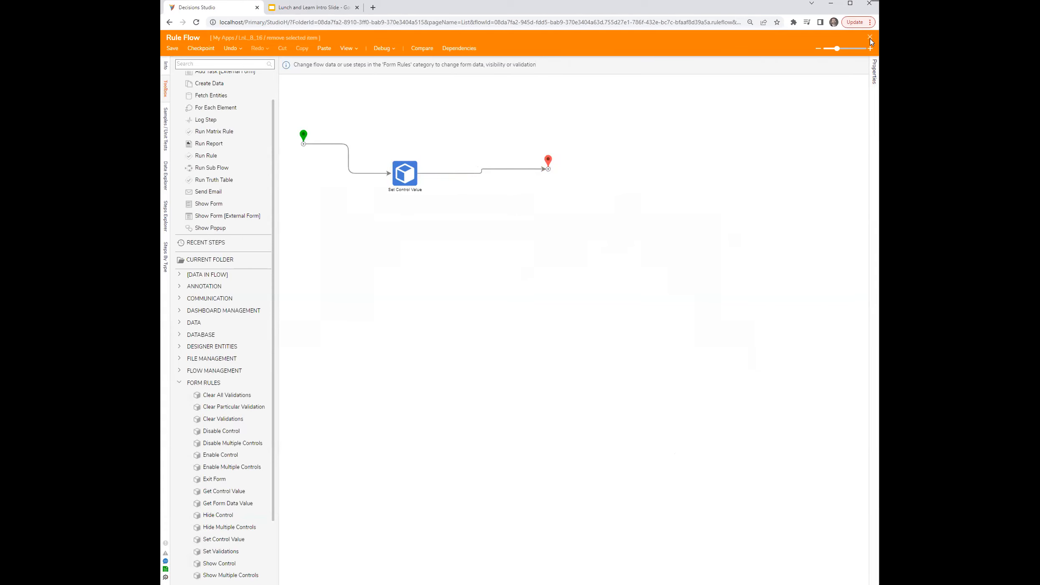
Save and close the rule flow and accept the removeSelected active form flow.
{"action": "left_click", "coordinate": [870, 40]}
{"action": "left_click", "coordinate": [602, 344]}
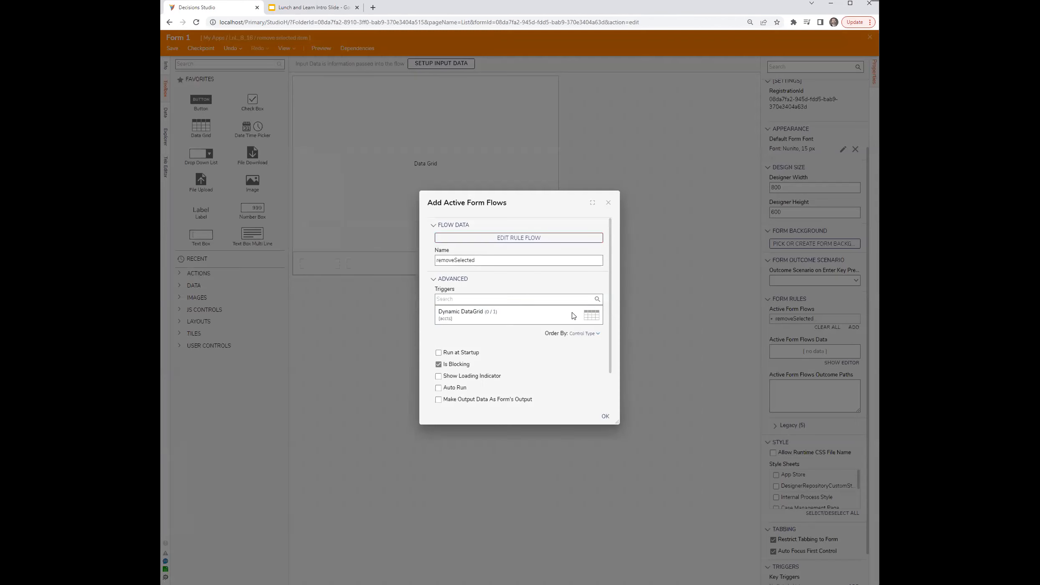
{"action": "left_click", "coordinate": [605, 416]}
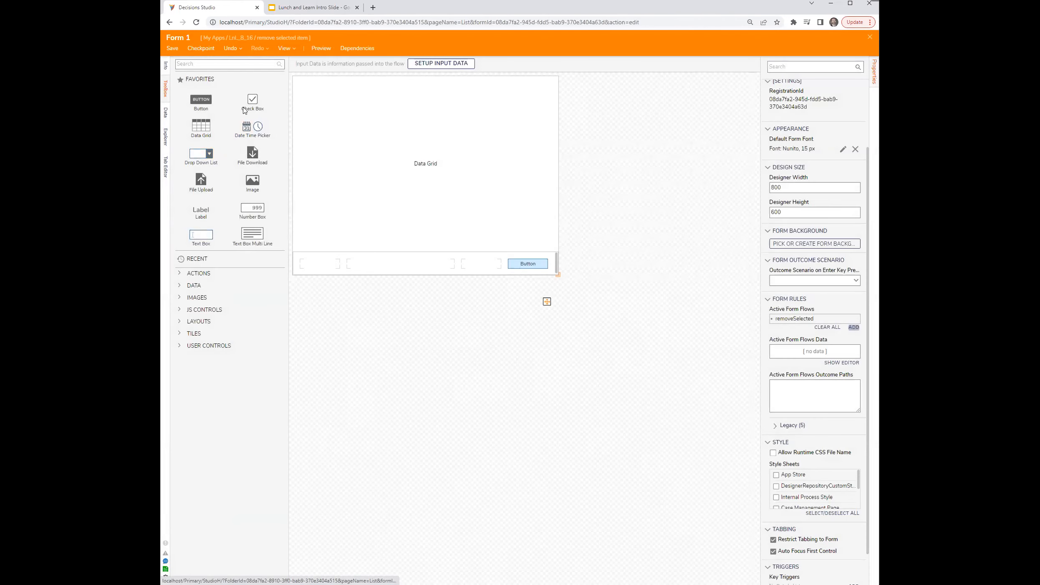
Add a Check Box to the first cell of the form's bottom row and set its data name to chkbox.
{"action": "left_click_drag", "start_coordinate": [245, 110], "coordinate": [309, 263]}
{"action": "left_click", "coordinate": [793, 158]}
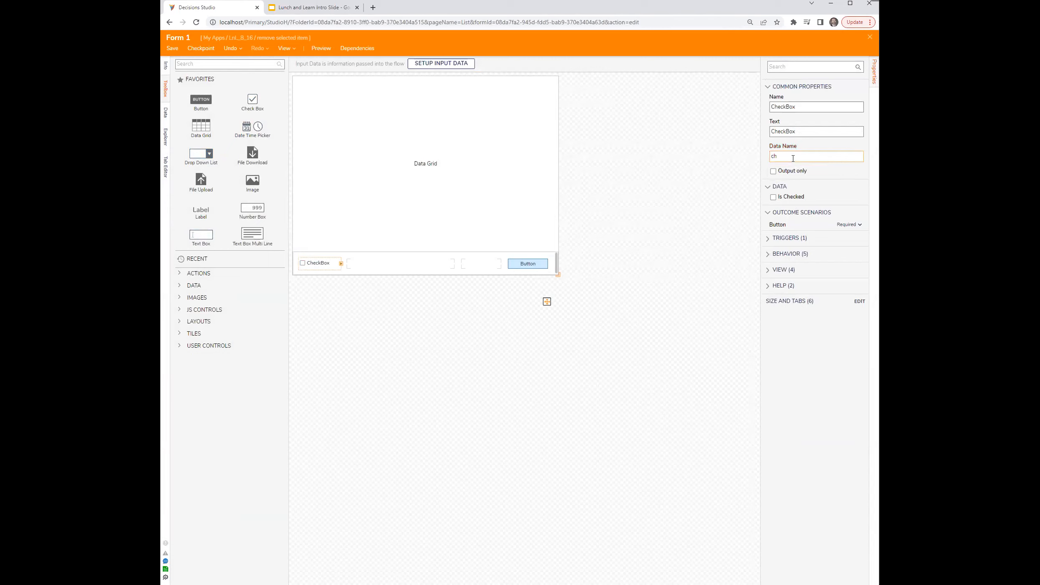
{"action": "left_click", "coordinate": [634, 197]}
{"action": "left_click", "coordinate": [318, 266]}
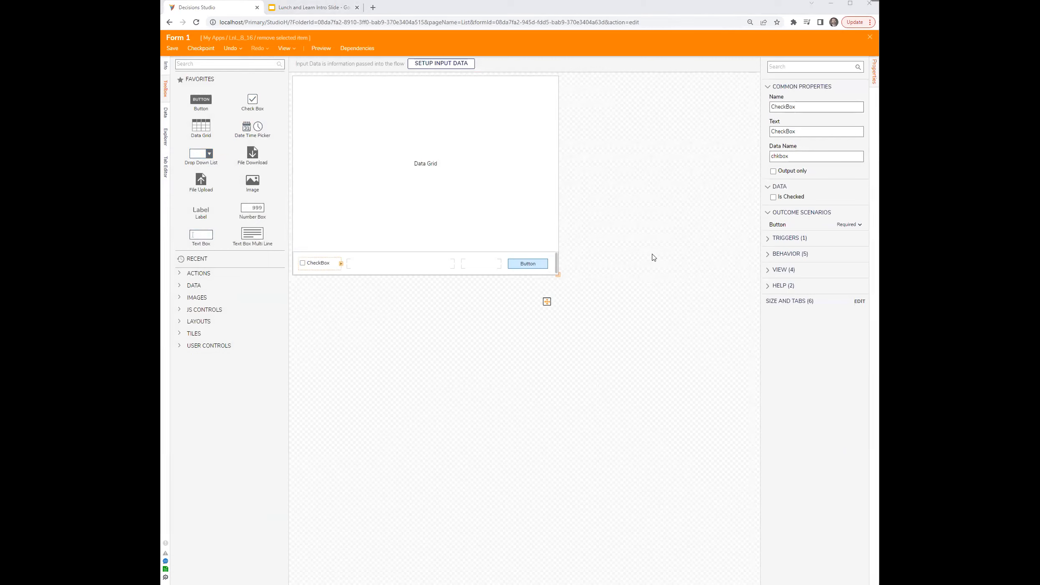
Set removeSelected to trigger on the check box's ValueChanged event, and save and close the form.
{"action": "left_click", "coordinate": [617, 243]}
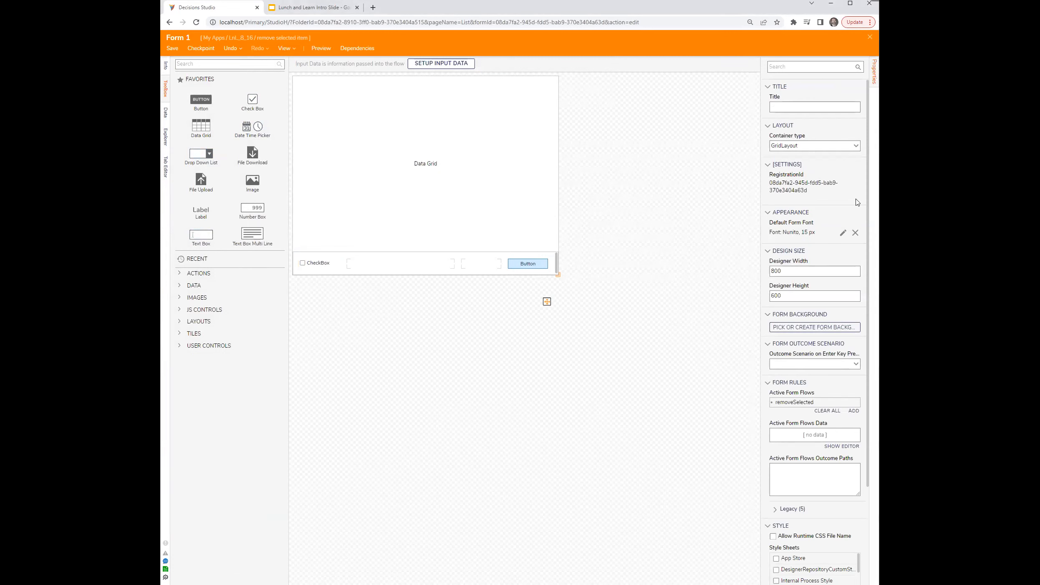
{"action": "left_click", "coordinate": [851, 402]}
{"action": "left_click", "coordinate": [595, 316]}
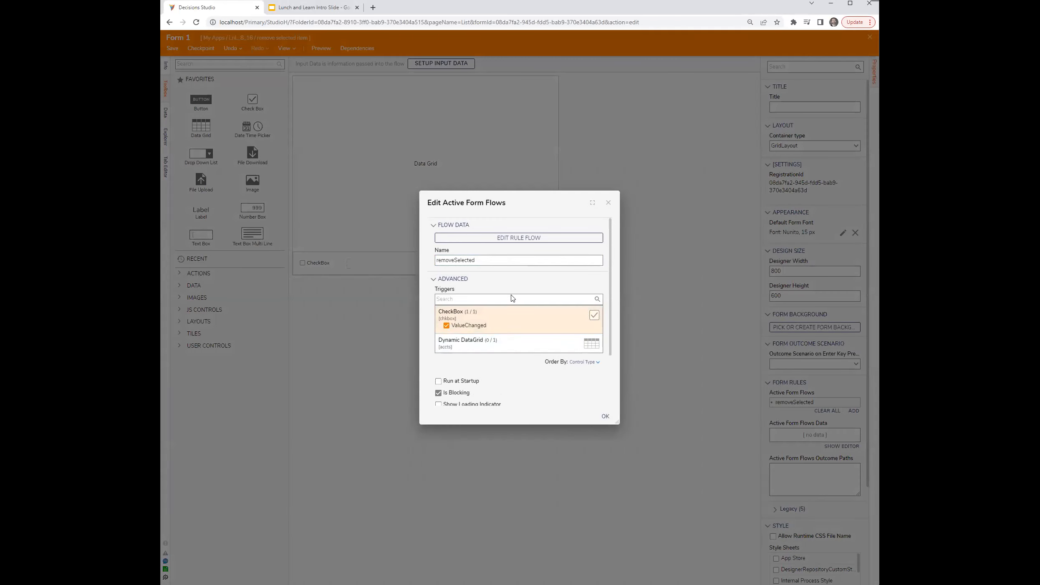
{"action": "scroll", "coordinate": [555, 405], "scroll_direction": "down", "scroll_amount": 2}
{"action": "left_click", "coordinate": [604, 417]}
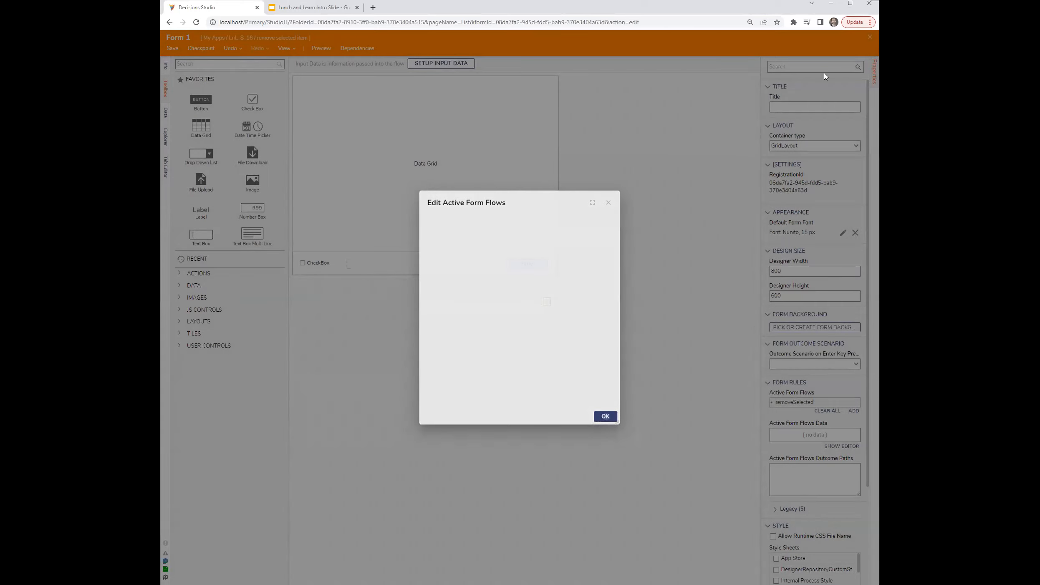
{"action": "left_click", "coordinate": [872, 38]}
{"action": "left_click", "coordinate": [606, 346]}
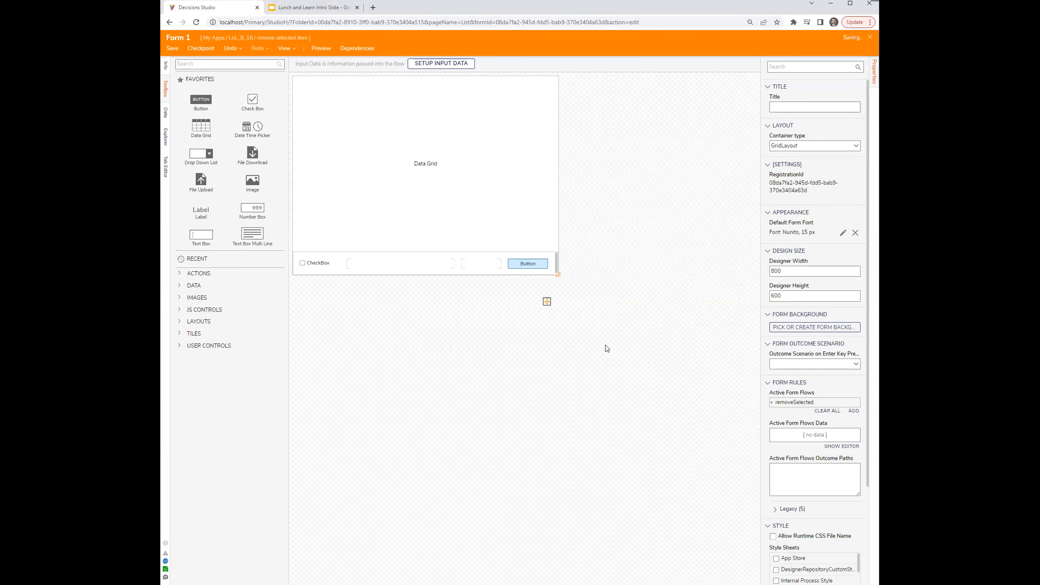
Debug Flow 1, select an account row in the running form's grid, and check the check box.
{"action": "left_click", "coordinate": [451, 182]}
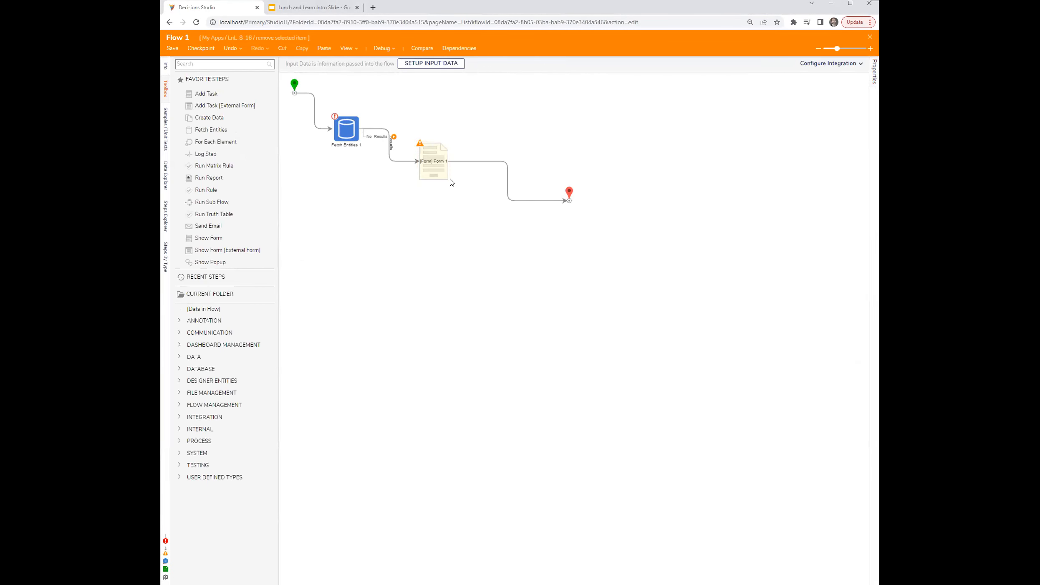
{"action": "left_click", "coordinate": [441, 174]}
{"action": "left_click", "coordinate": [382, 48]}
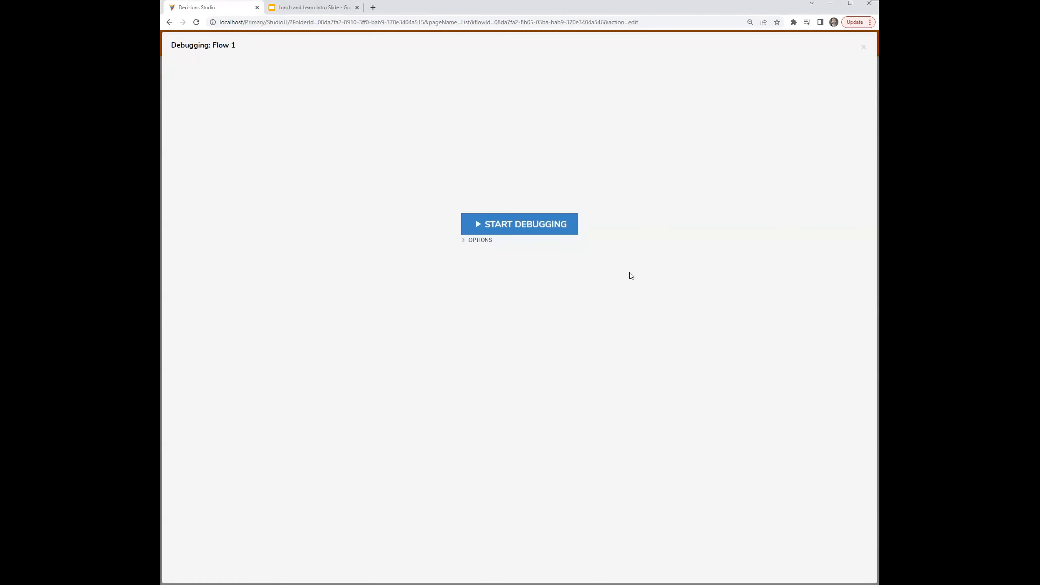
{"action": "left_click", "coordinate": [542, 227]}
{"action": "left_click", "coordinate": [533, 245]}
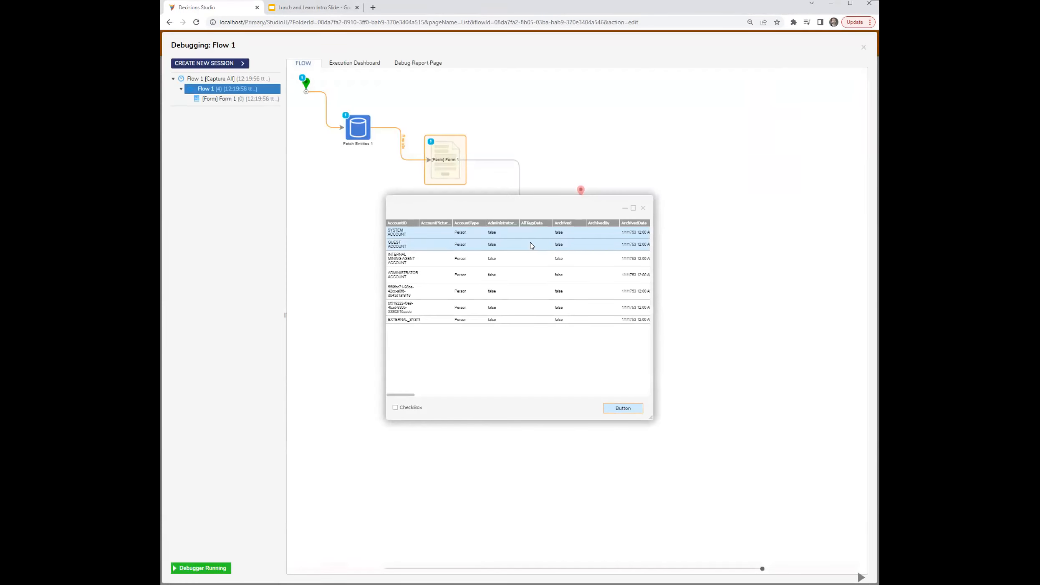
{"action": "left_click", "coordinate": [396, 408]}
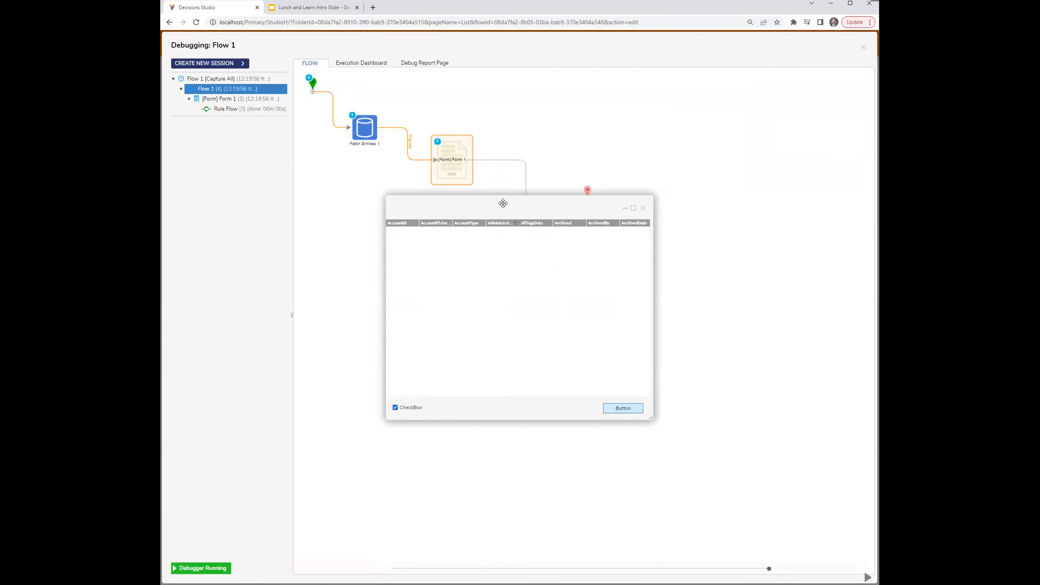
Examine the input and output data of the Set Control Value step in the executed rule flow.
{"action": "left_click_drag", "start_coordinate": [503, 203], "coordinate": [607, 249]}
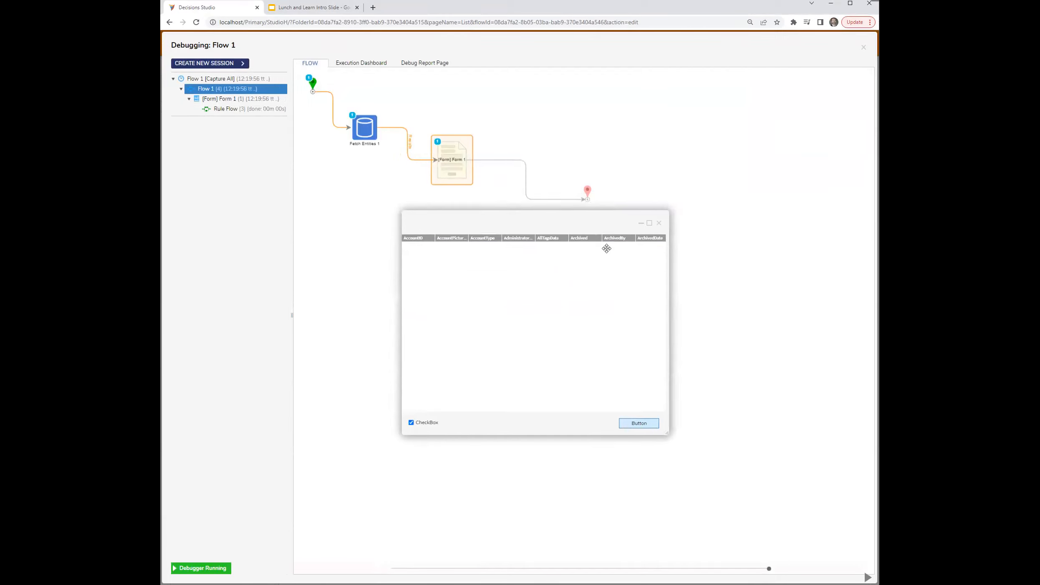
{"action": "left_click", "coordinate": [237, 109]}
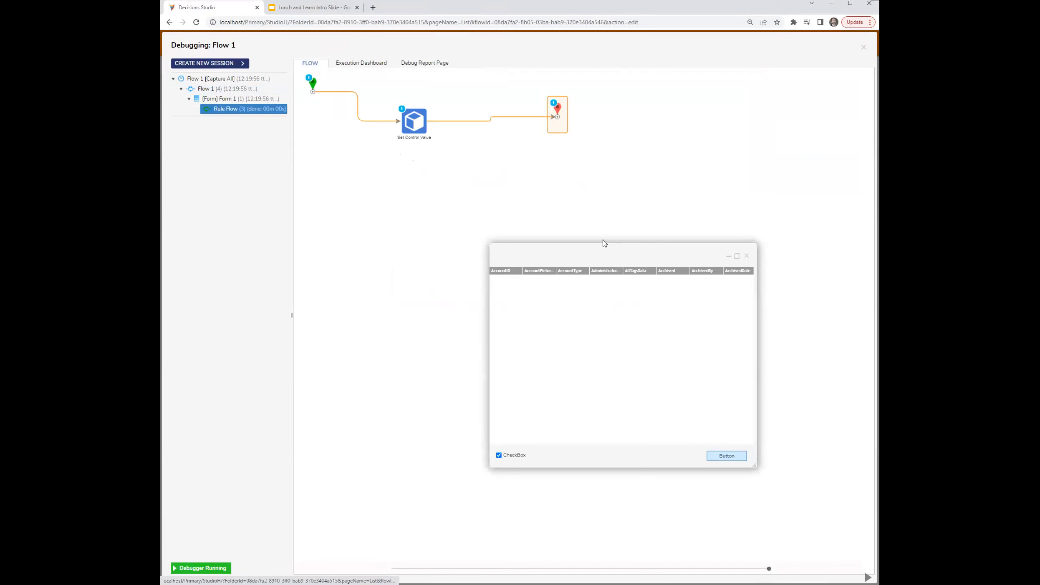
{"action": "left_click", "coordinate": [480, 117]}
{"action": "left_click", "coordinate": [522, 139]}
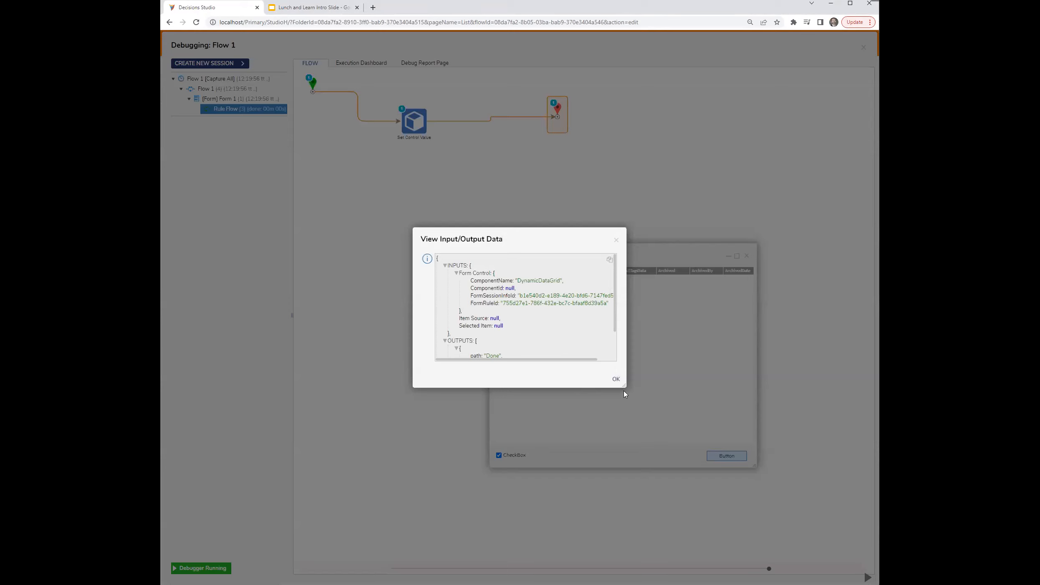
{"action": "left_click", "coordinate": [616, 241]}
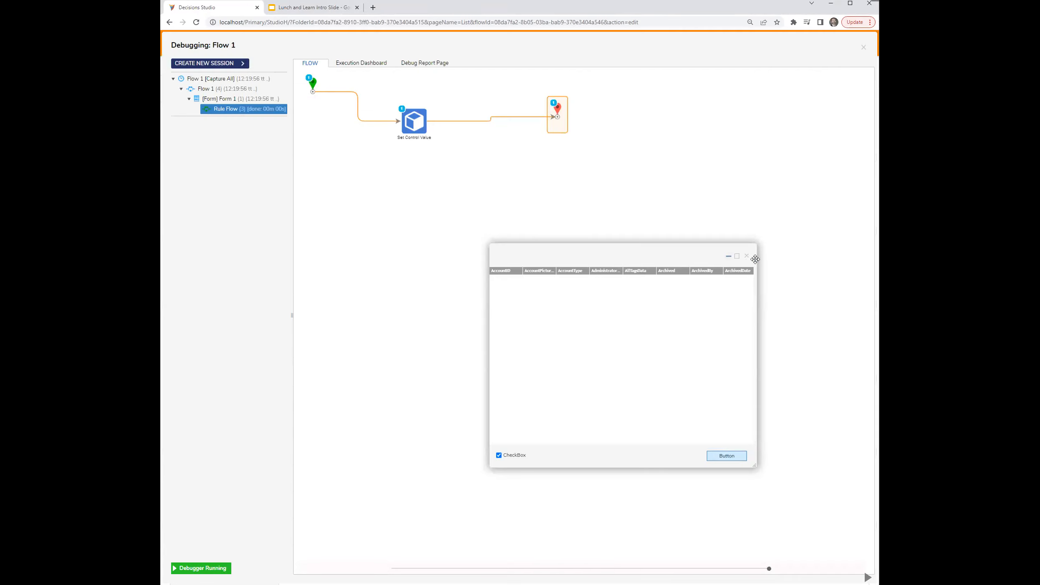
Close the running form and debugger, and reopen the removeSelected rule flow from Form 1.
{"action": "left_click", "coordinate": [747, 256]}
{"action": "left_click", "coordinate": [863, 47]}
{"action": "double_click", "coordinate": [436, 174]}
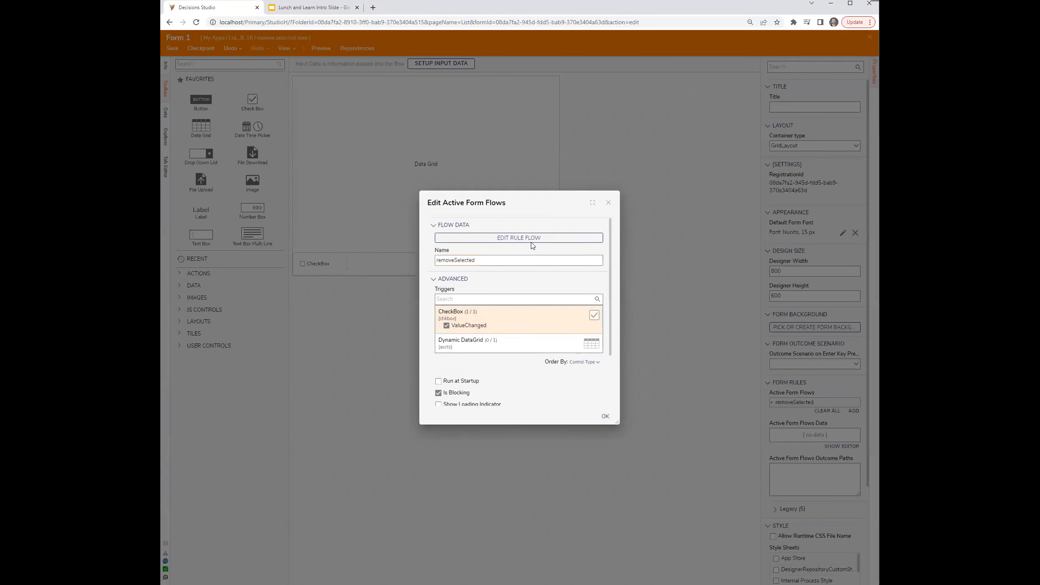
{"action": "left_click", "coordinate": [532, 239]}
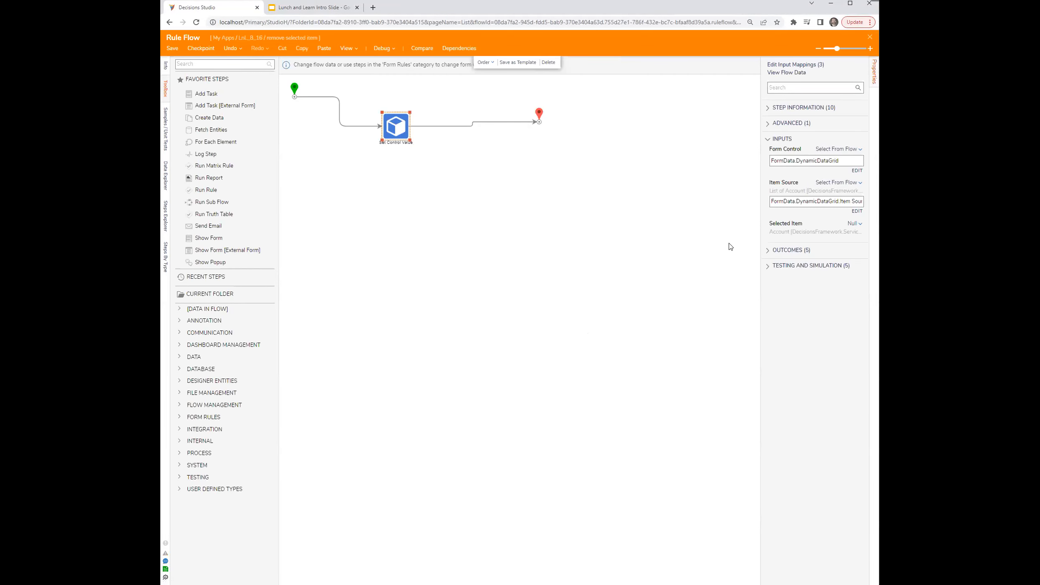
Map the Set Control Value step's Selected Item input to FormData.DynamicDataGrid.Selected Item.
{"action": "left_click_drag", "start_coordinate": [760, 245], "coordinate": [652, 253]}
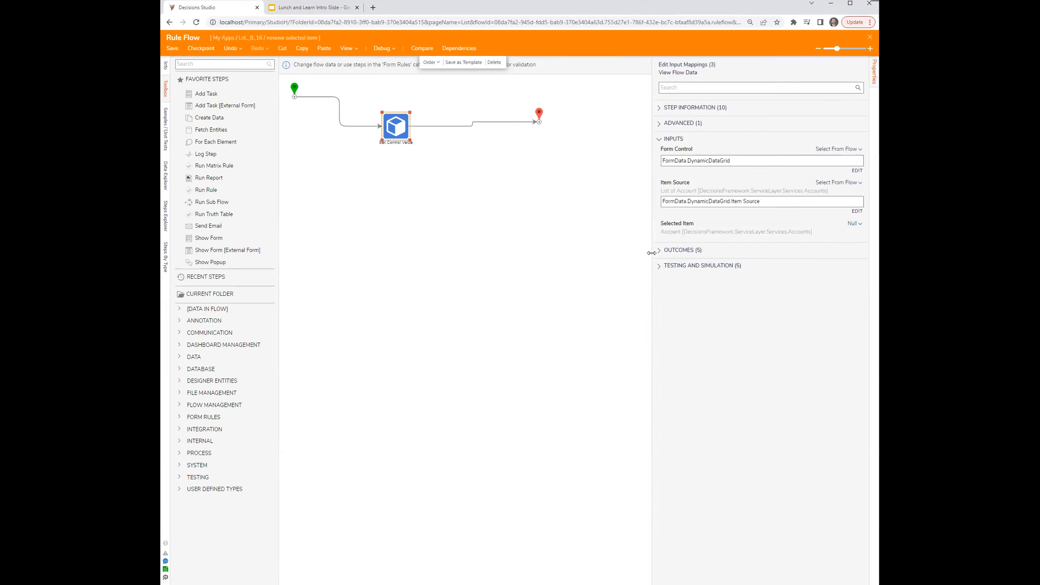
{"action": "left_click", "coordinate": [855, 224]}
{"action": "left_click", "coordinate": [848, 214]}
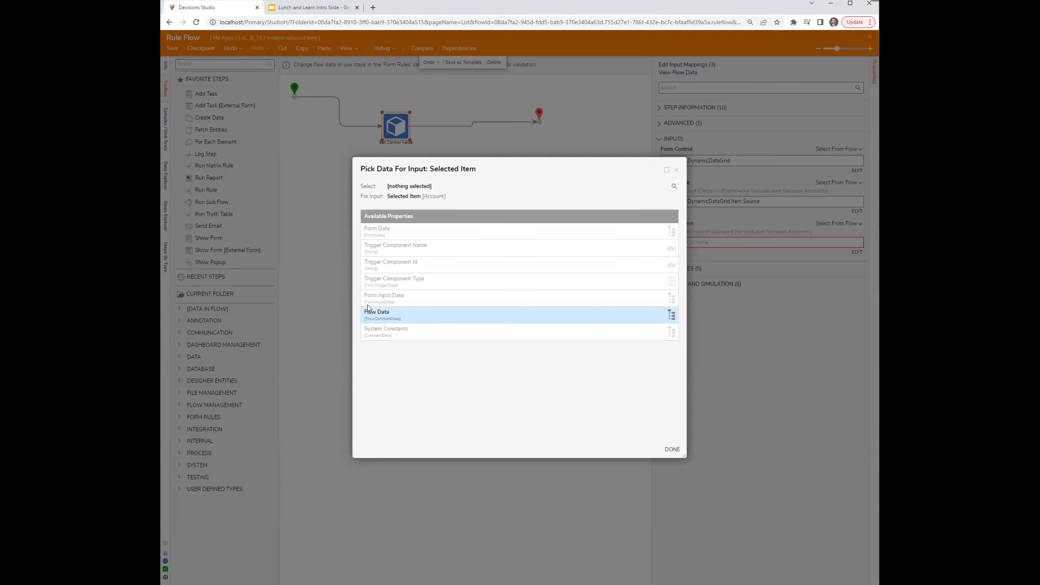
{"action": "left_click", "coordinate": [671, 230]}
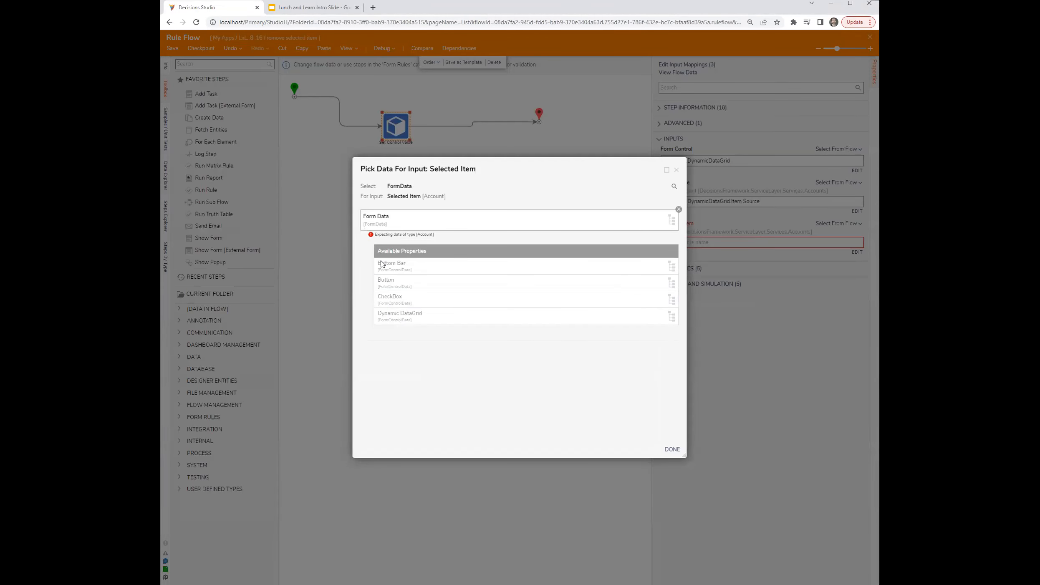
{"action": "left_click", "coordinate": [387, 320]}
{"action": "left_click", "coordinate": [416, 324]}
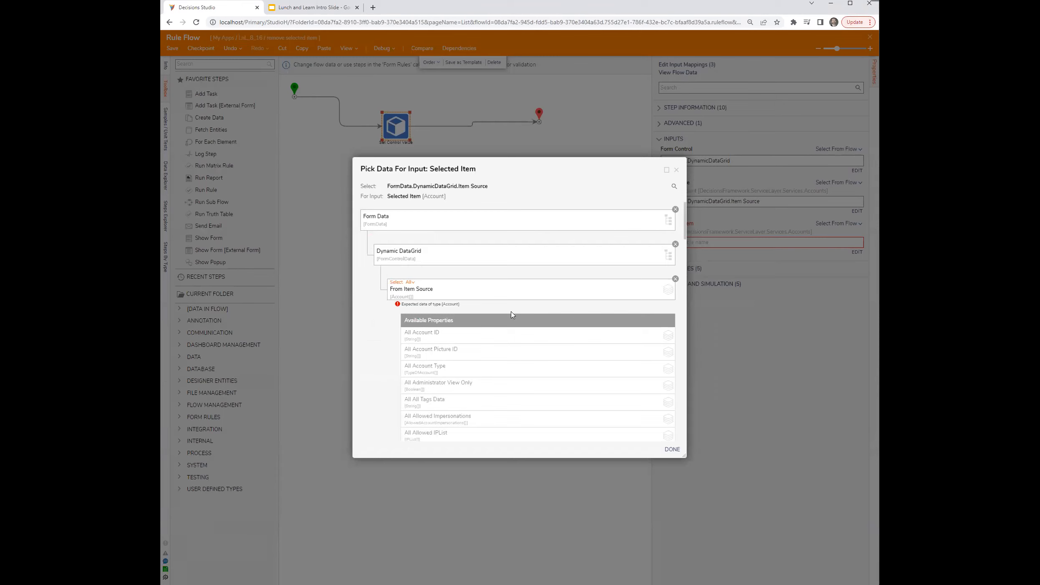
{"action": "left_click", "coordinate": [679, 278]}
{"action": "left_click", "coordinate": [409, 335]}
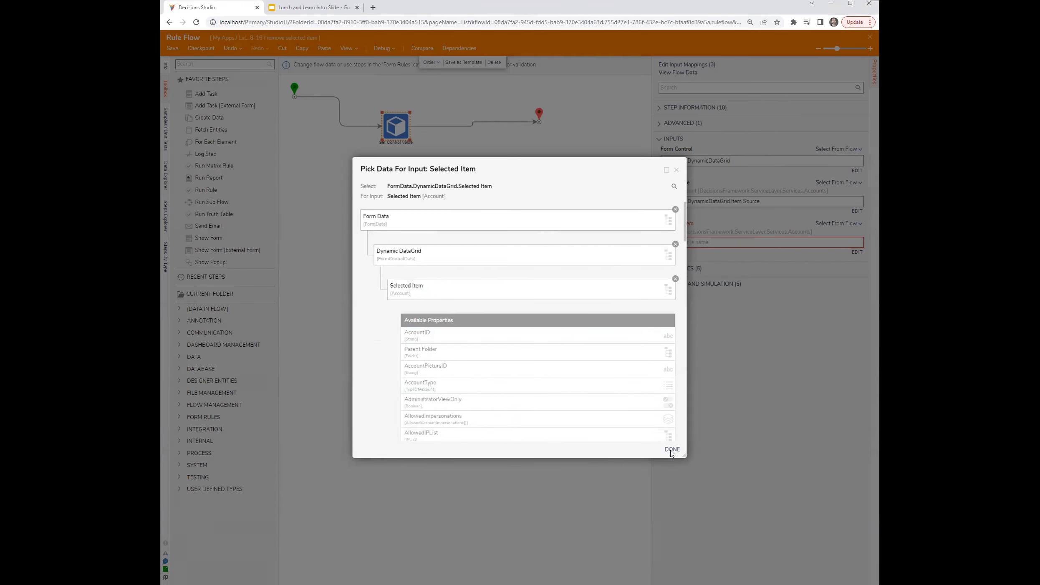
{"action": "left_click", "coordinate": [672, 449]}
Save and close the rule flow, accept the removeSelected form flow settings, and save and close Form 1.
{"action": "left_click", "coordinate": [506, 246]}
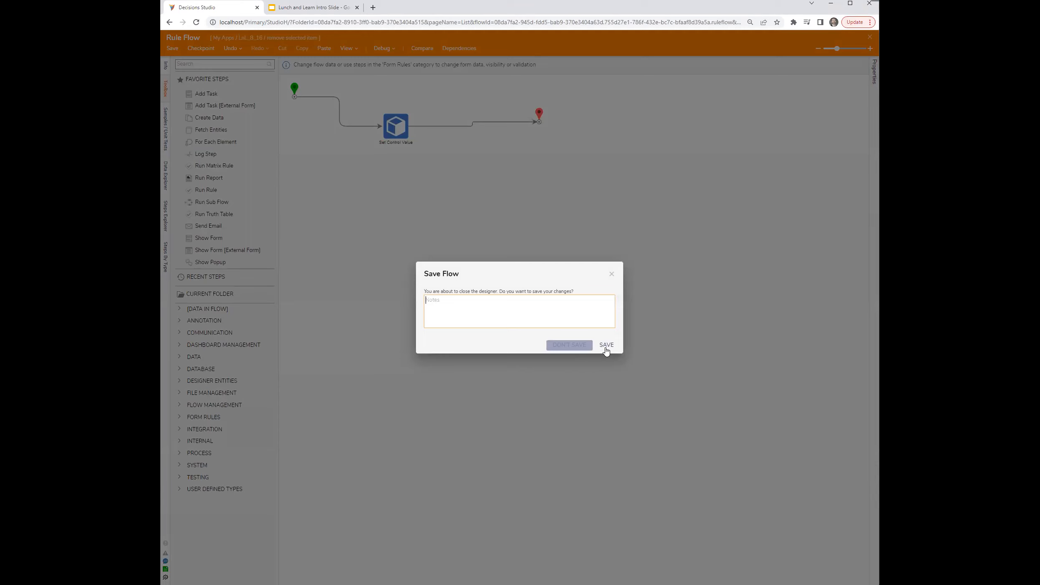
{"action": "left_click", "coordinate": [609, 349]}
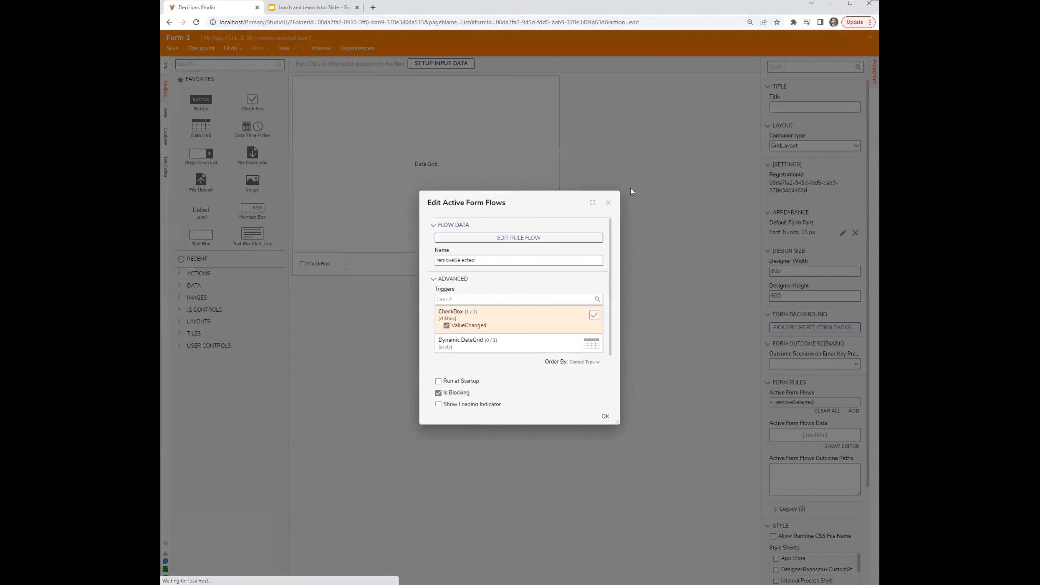
{"action": "left_click", "coordinate": [605, 416]}
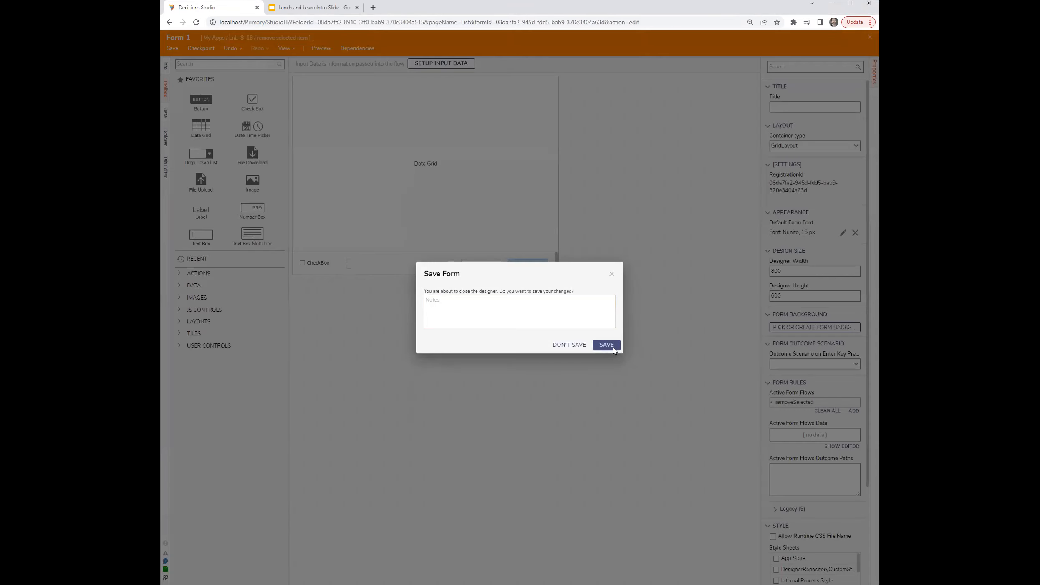
{"action": "left_click", "coordinate": [609, 345]}
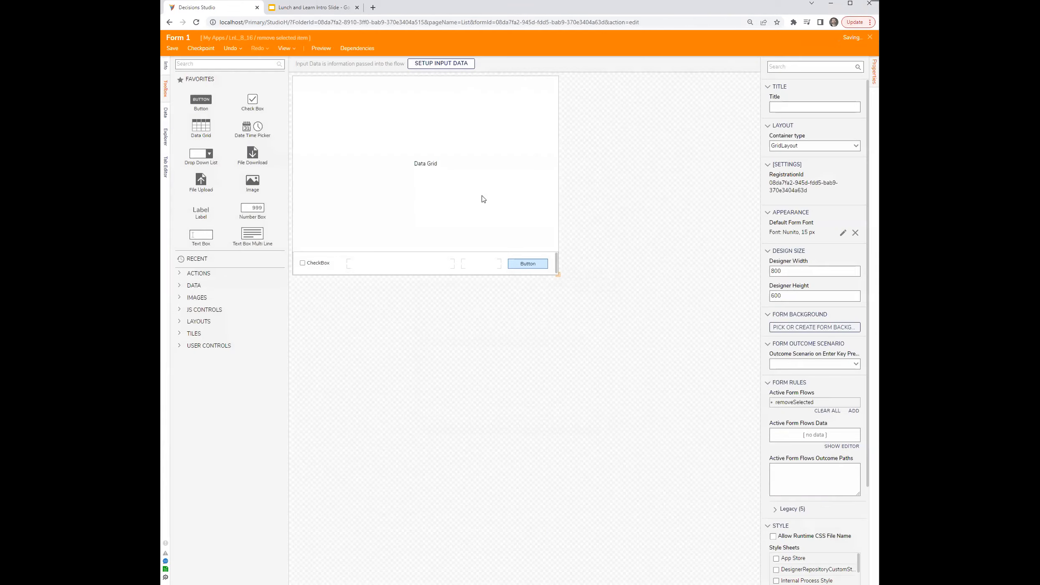
Debug Flow 1, toggle the check box in the running form, and move the form clear of the flow diagram.
{"action": "left_click", "coordinate": [383, 57]}
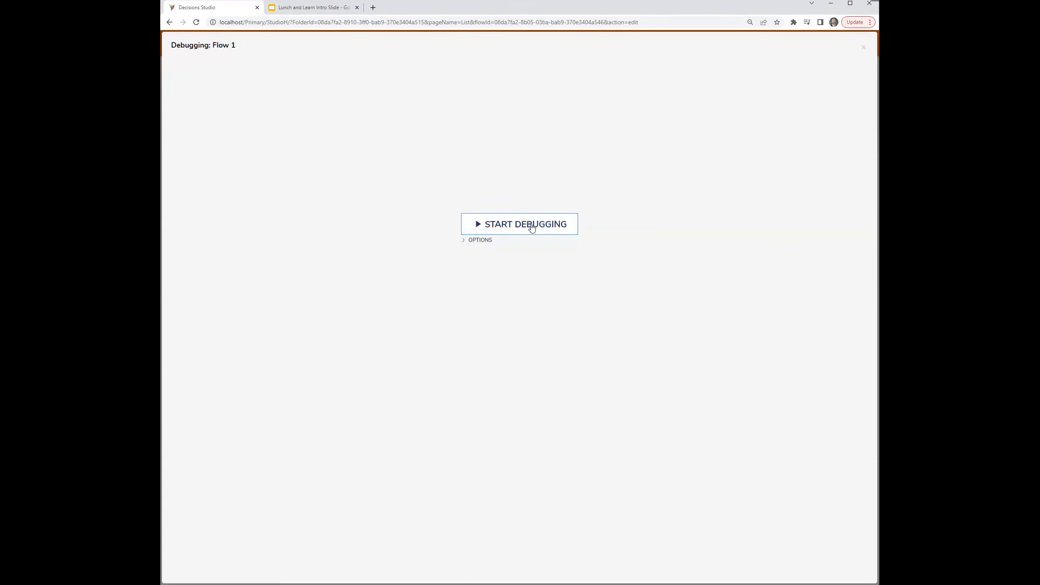
{"action": "left_click", "coordinate": [532, 226]}
{"action": "left_click", "coordinate": [395, 407]}
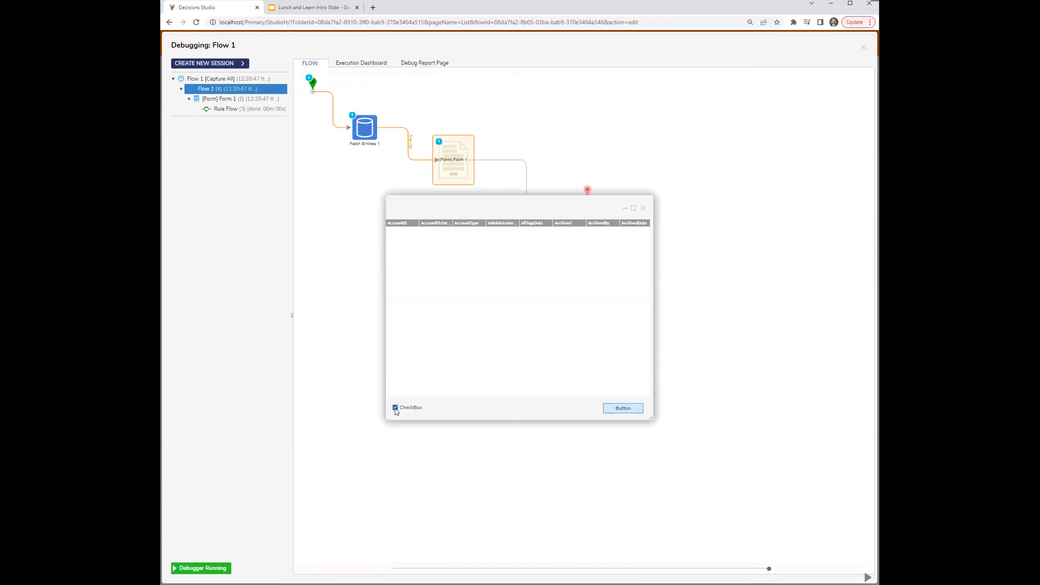
{"action": "left_click_drag", "start_coordinate": [499, 201], "coordinate": [539, 245]}
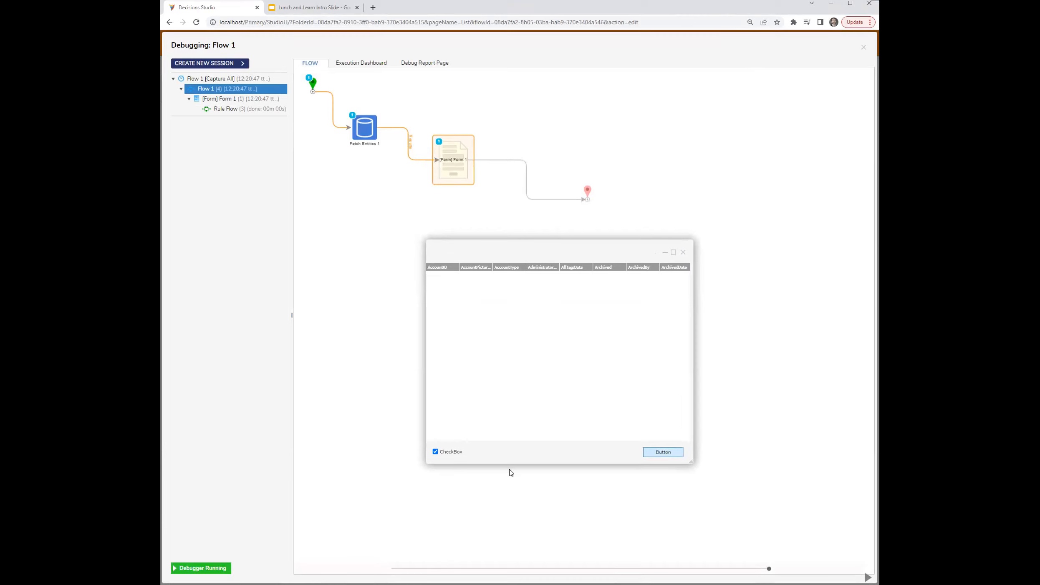
{"action": "left_click", "coordinate": [447, 452]}
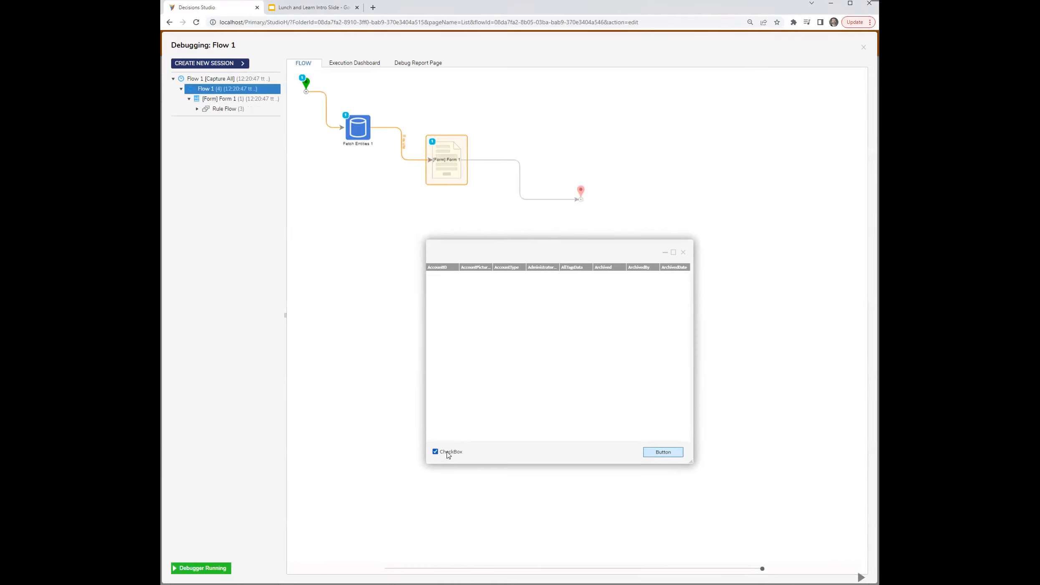
Expand the executed rule flow runs under Form 1 and examine the last and first runs.
{"action": "left_click", "coordinate": [197, 109]}
{"action": "left_click", "coordinate": [254, 141]}
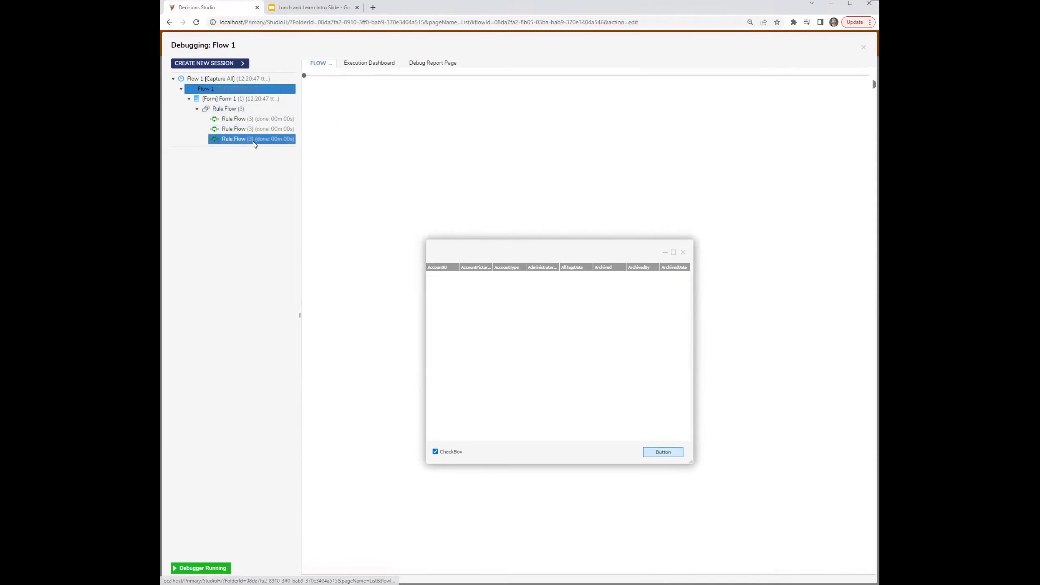
{"action": "left_click", "coordinate": [256, 120]}
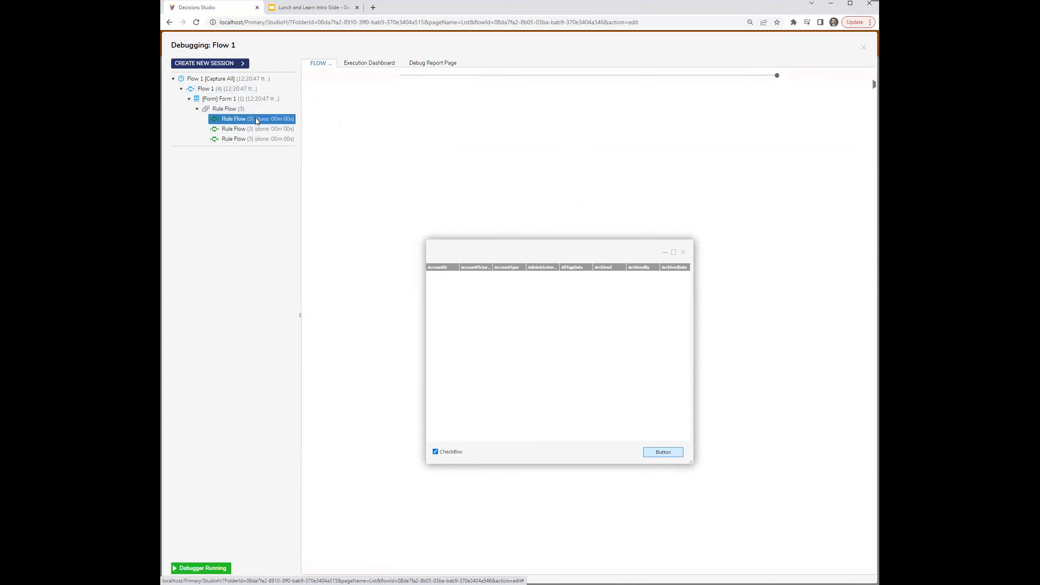
Close the running form and debugger, and open the removeSelected rule flow in Form 1 for editing.
{"action": "left_click", "coordinate": [683, 252]}
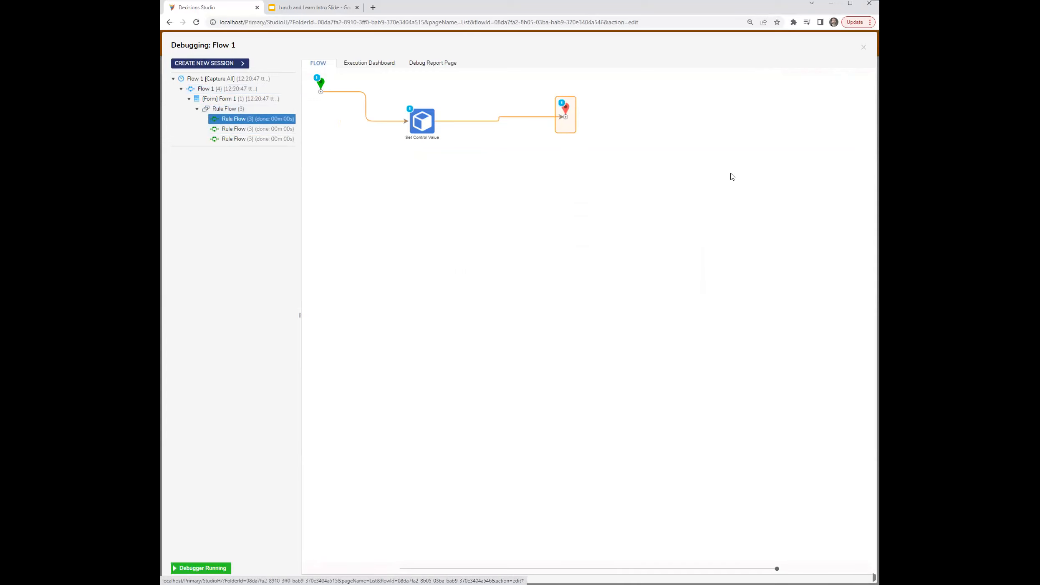
{"action": "left_click", "coordinate": [864, 48]}
{"action": "left_click", "coordinate": [816, 66]}
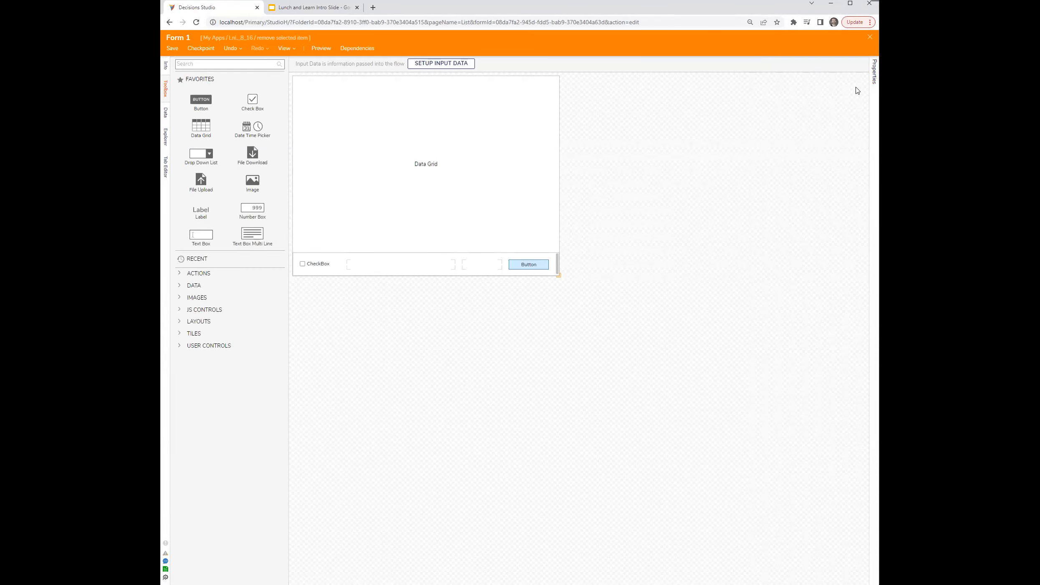
{"action": "left_click", "coordinate": [872, 69]}
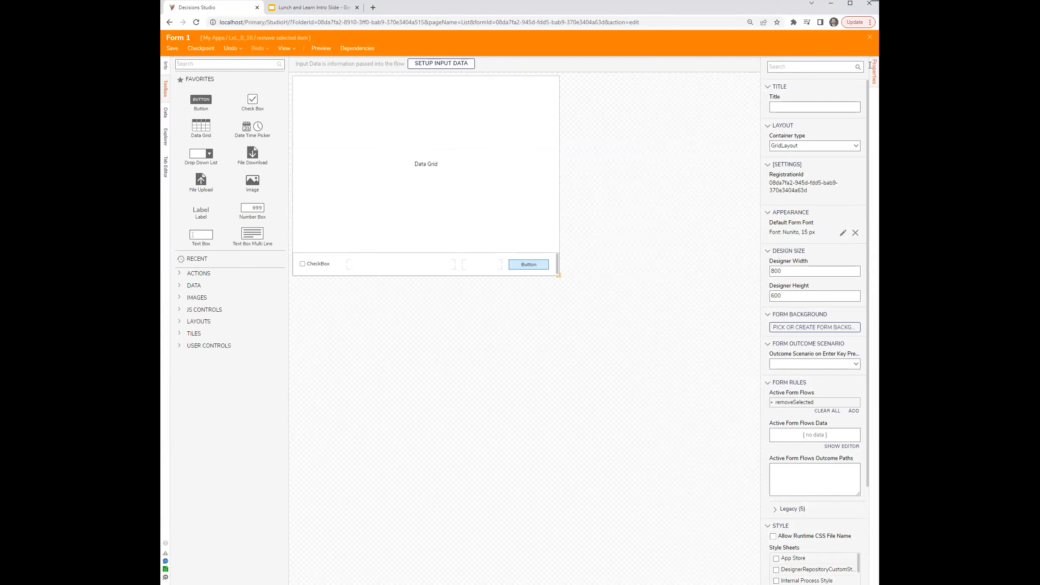
{"action": "scroll", "coordinate": [843, 365], "scroll_direction": "down", "scroll_amount": 1}
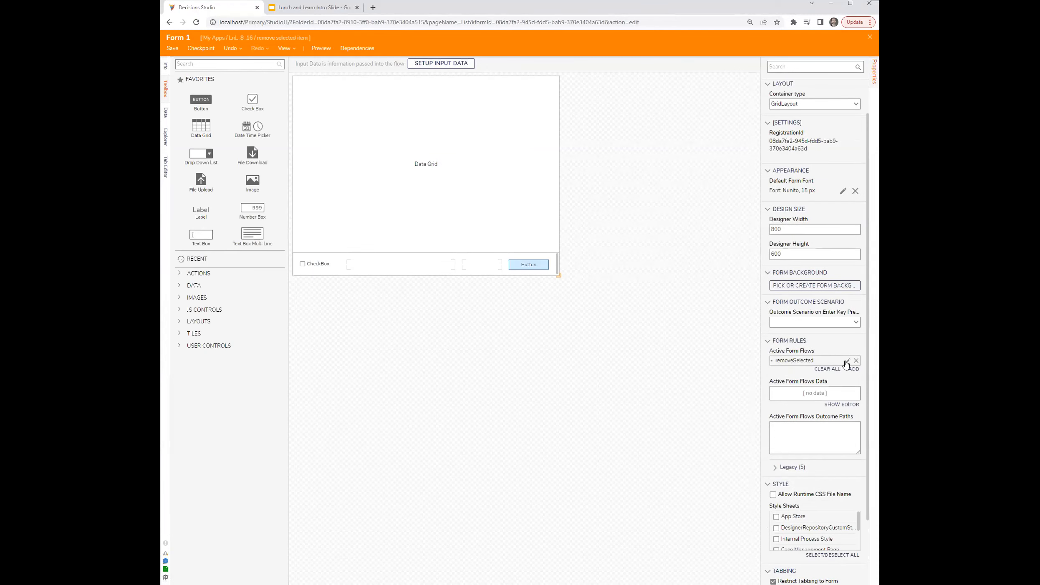
{"action": "left_click", "coordinate": [847, 360]}
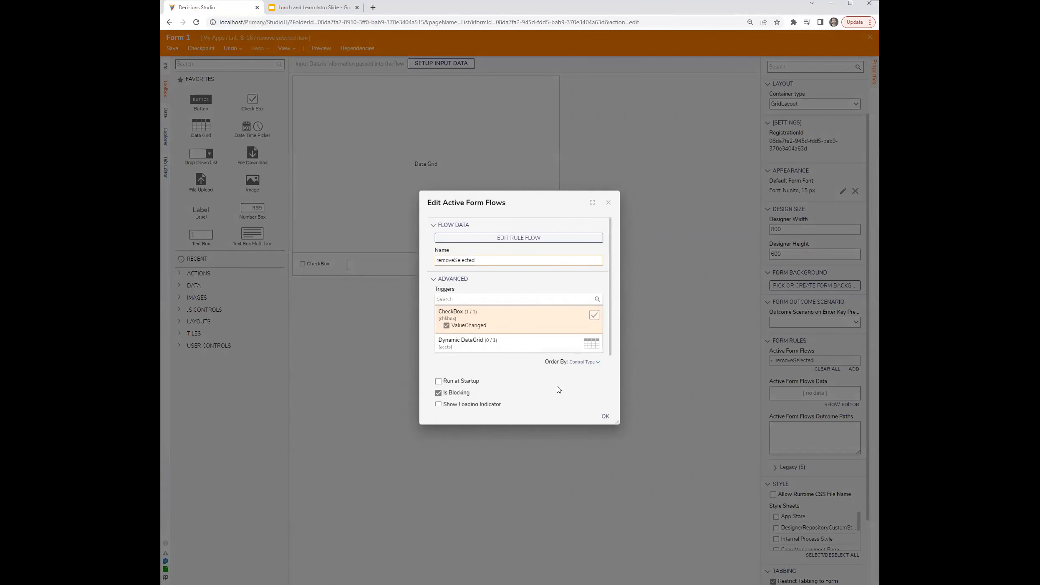
{"action": "left_click", "coordinate": [518, 238]}
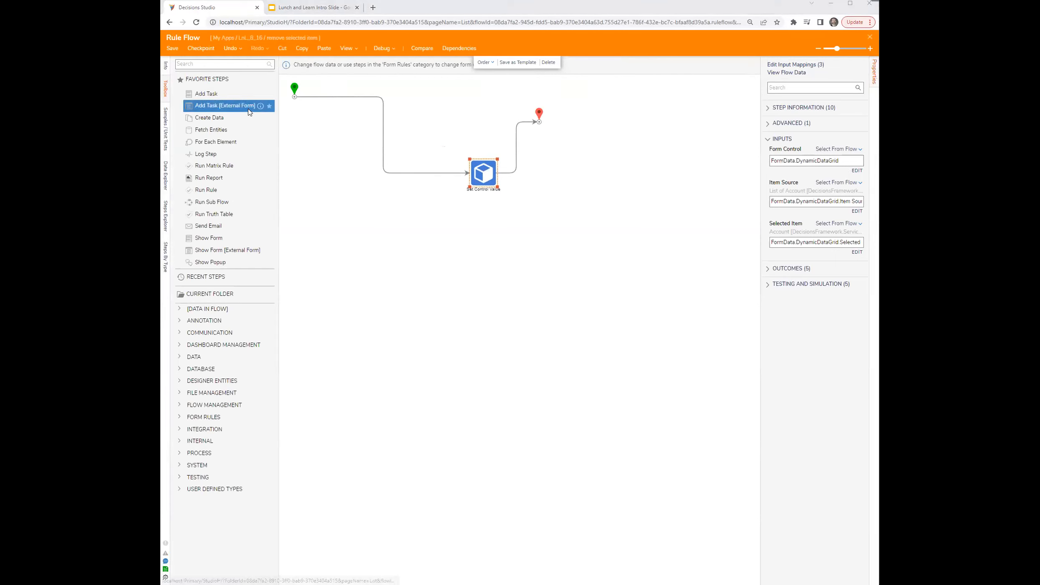
Insert a Create Data step before Set Control Value and define its data as acctlist, a list of type Account.
{"action": "left_click_drag", "start_coordinate": [377, 129], "coordinate": [376, 127]}
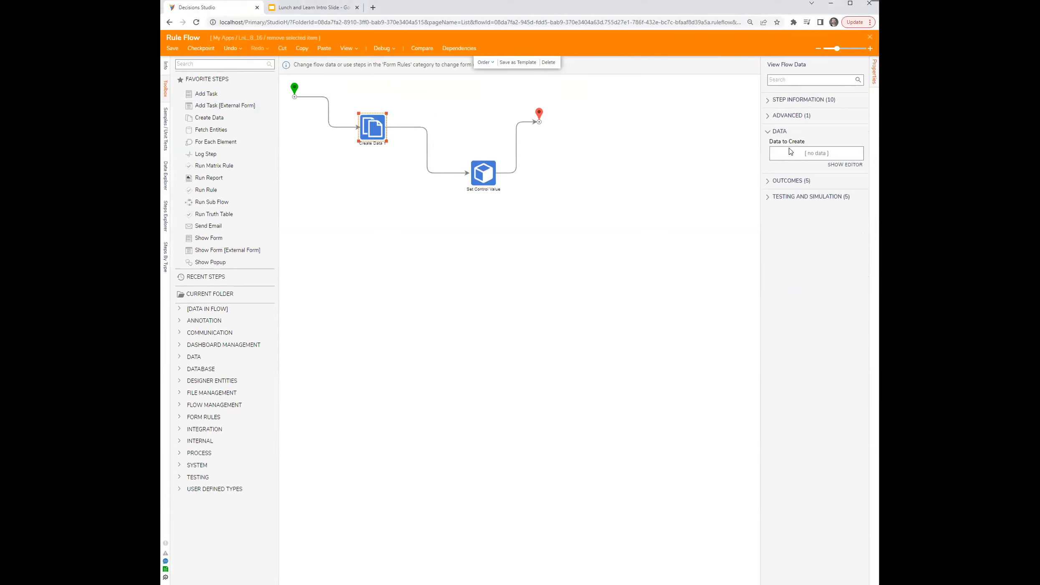
{"action": "left_click", "coordinate": [855, 168]}
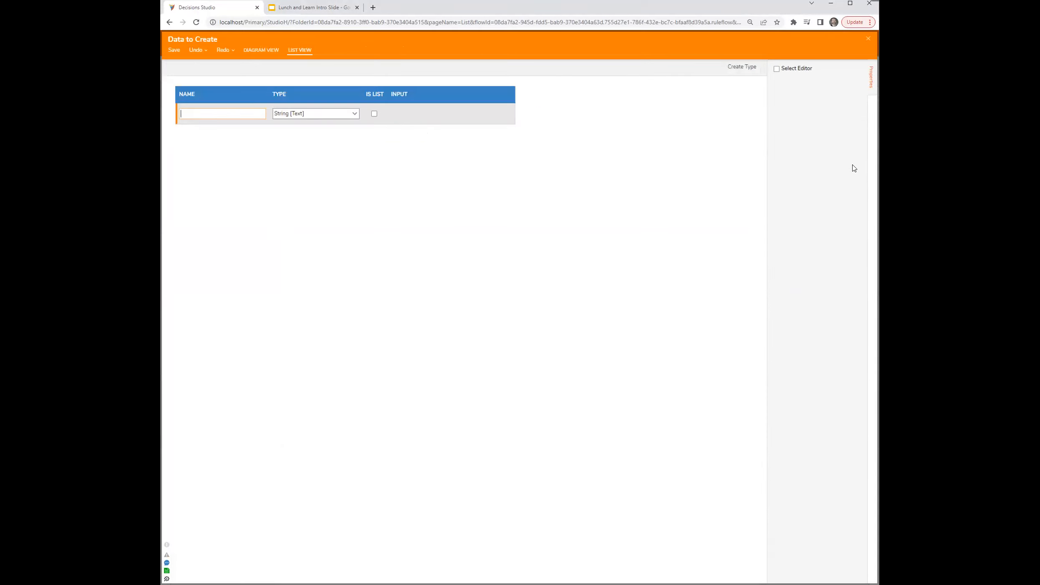
{"action": "type", "text": "acctlist"}
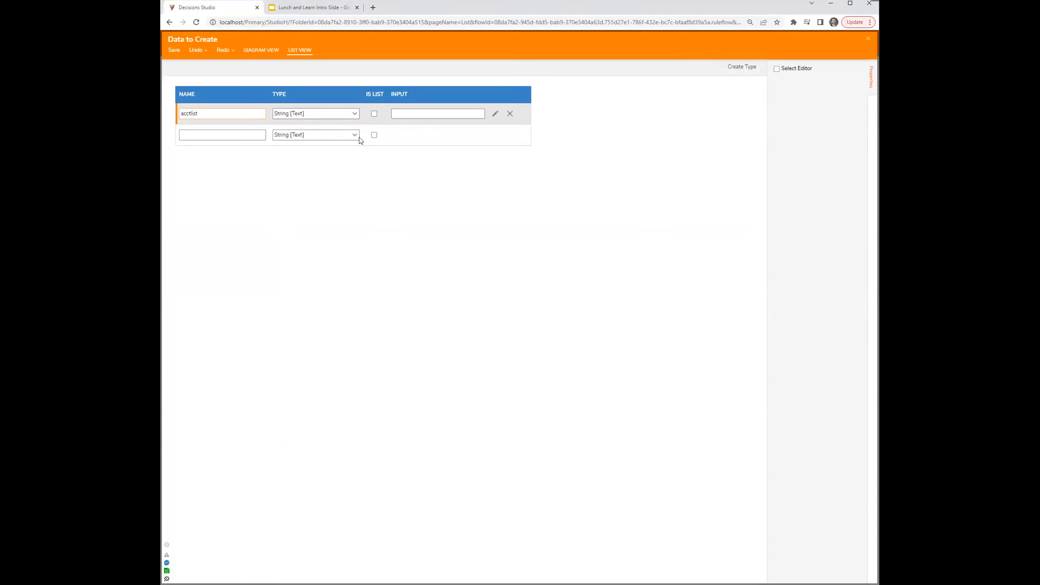
{"action": "left_click", "coordinate": [325, 113]}
{"action": "type", "text": "account"}
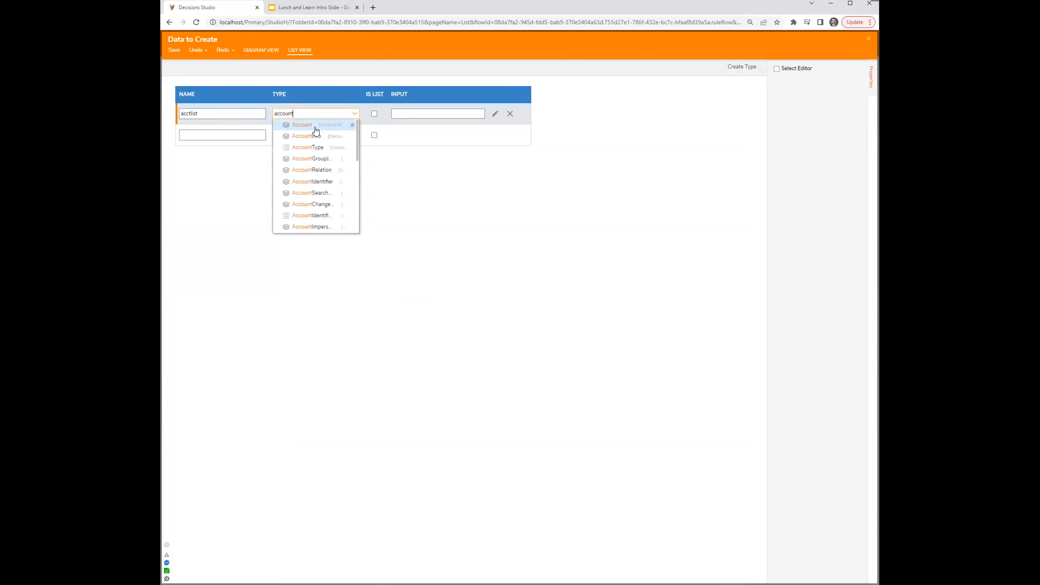
{"action": "left_click", "coordinate": [314, 129]}
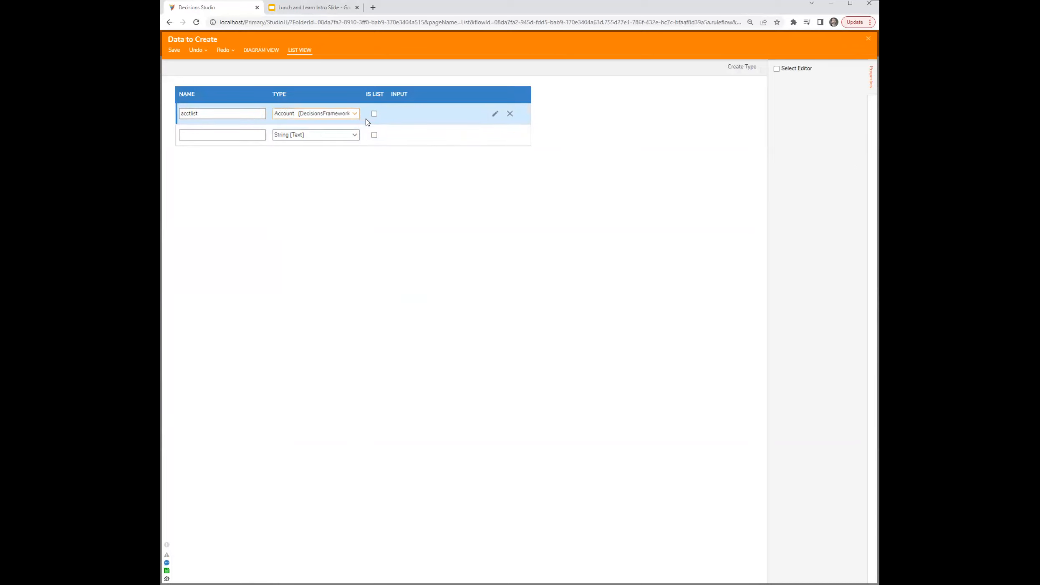
{"action": "left_click", "coordinate": [374, 114]}
{"action": "left_click", "coordinate": [868, 38]}
{"action": "left_click", "coordinate": [608, 325]}
{"action": "left_click", "coordinate": [477, 277]}
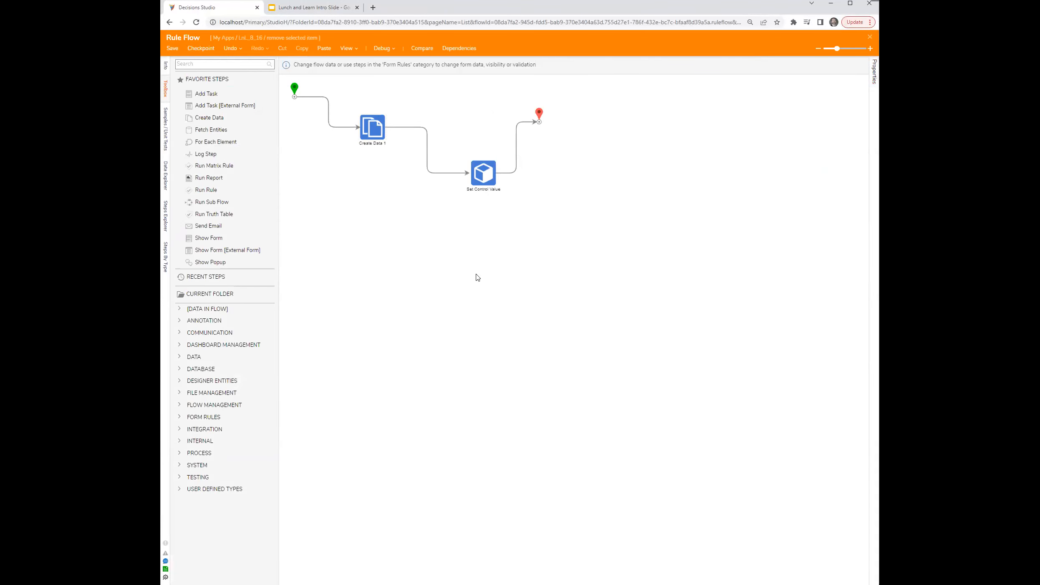
Map the Create Data step's acctlist input to FormData.DynamicDataGrid.Item Source.
{"action": "left_click", "coordinate": [382, 132]}
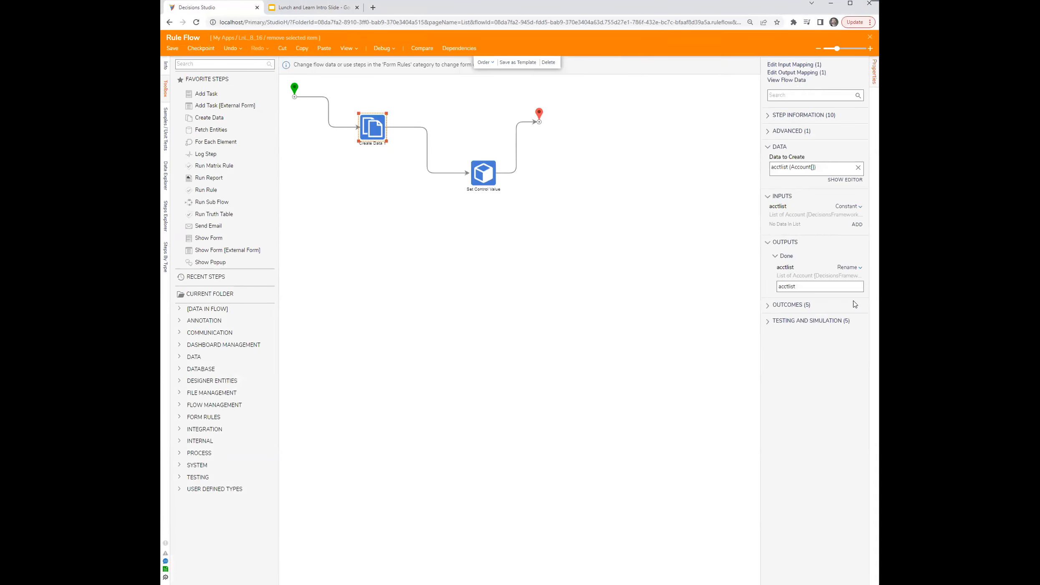
{"action": "left_click", "coordinate": [848, 206]}
{"action": "left_click", "coordinate": [803, 185]}
{"action": "left_click", "coordinate": [378, 229]}
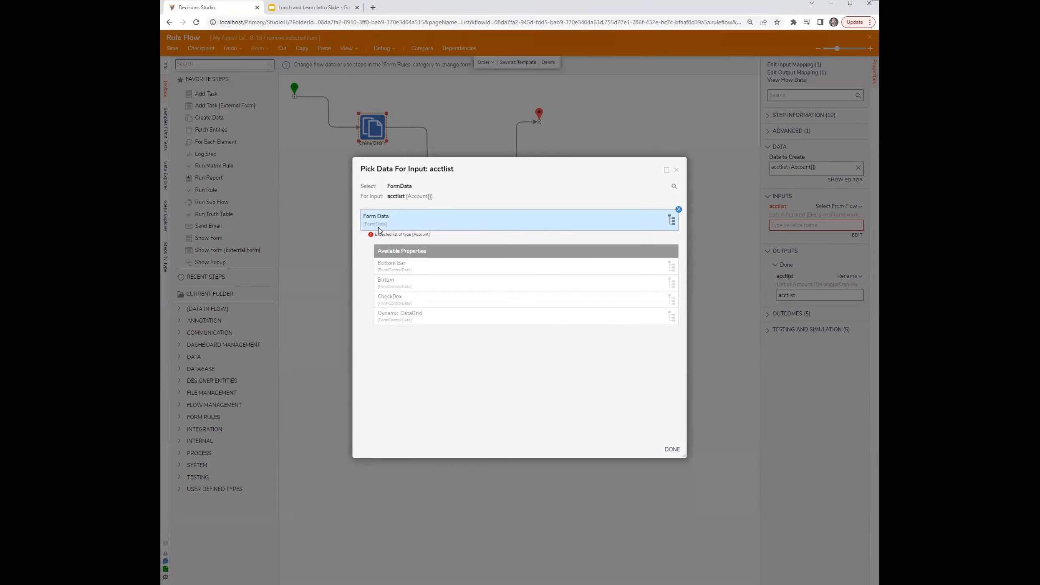
{"action": "left_click", "coordinate": [393, 320]}
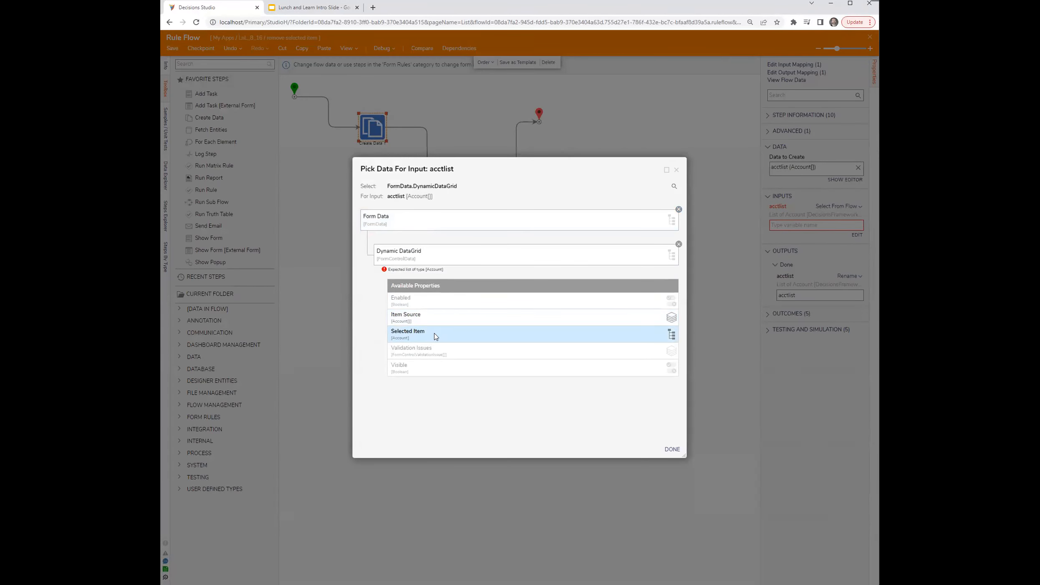
{"action": "left_click", "coordinate": [425, 318]}
{"action": "left_click", "coordinate": [672, 450]}
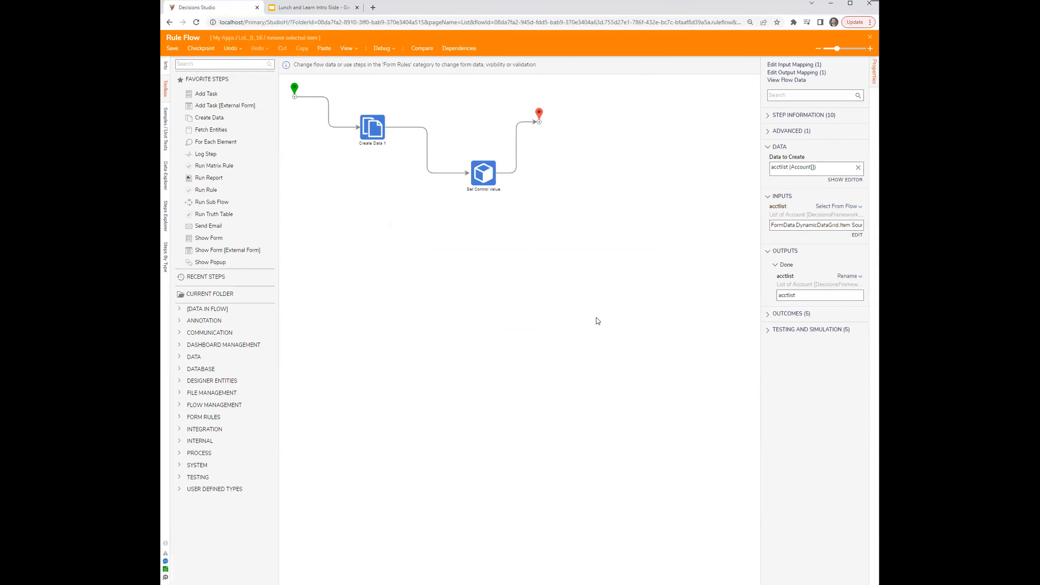
Save and close the rule flow with its acctlist mapping, and save and close Form 1.
{"action": "left_click", "coordinate": [868, 41]}
{"action": "left_click", "coordinate": [608, 344]}
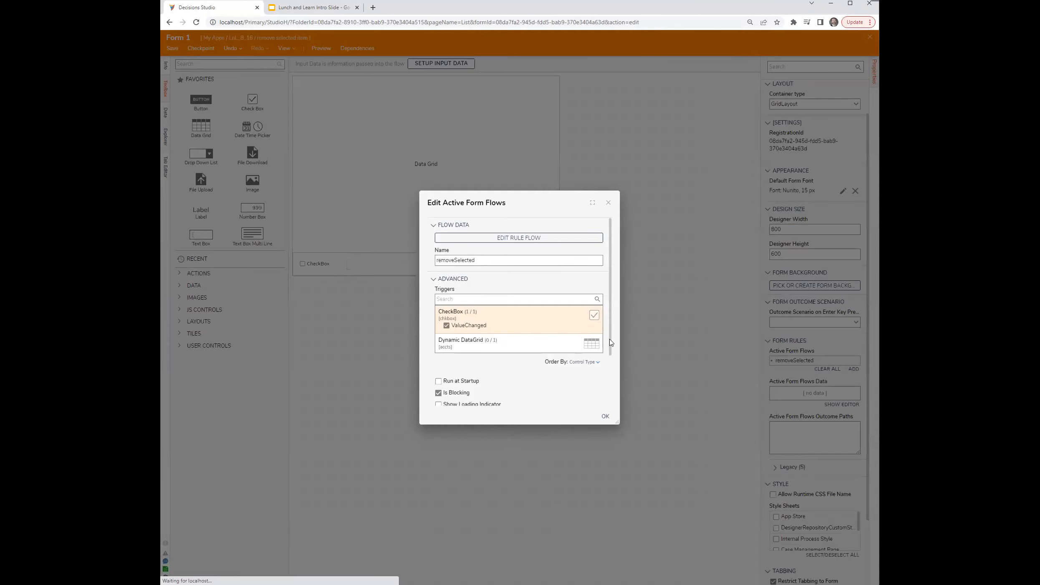
{"action": "left_click", "coordinate": [606, 418]}
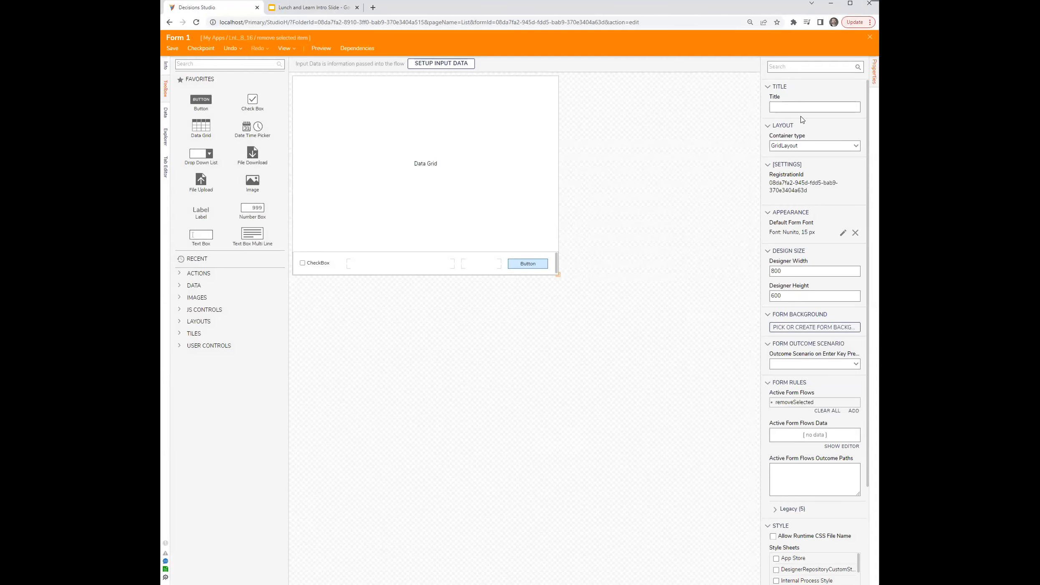
{"action": "left_click", "coordinate": [870, 37]}
{"action": "left_click", "coordinate": [606, 344]}
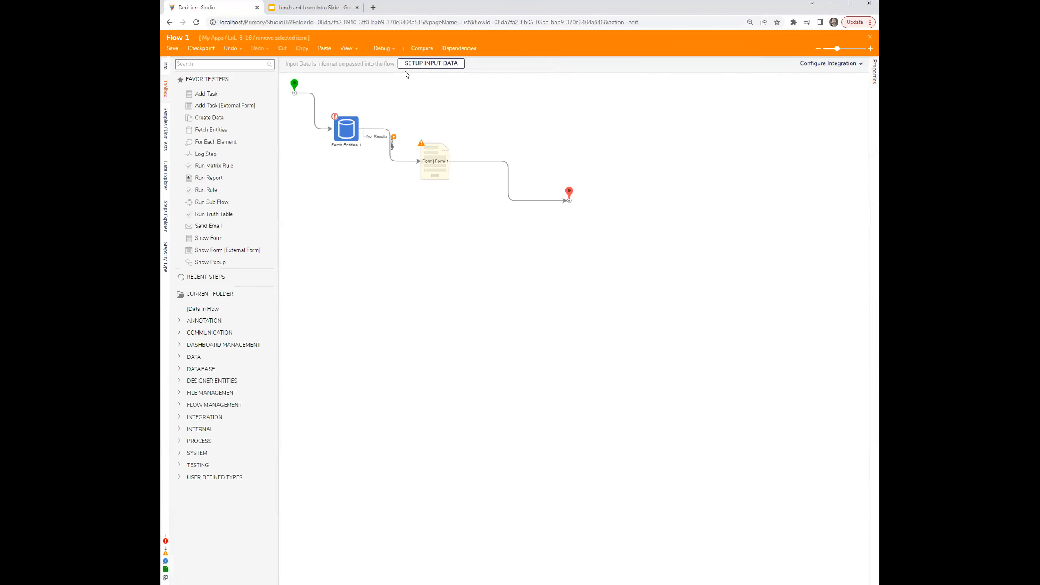
Debug Flow 1 and tick the form's CheckBox to trigger the removeSelected rule flow.
{"action": "left_click", "coordinate": [378, 46]}
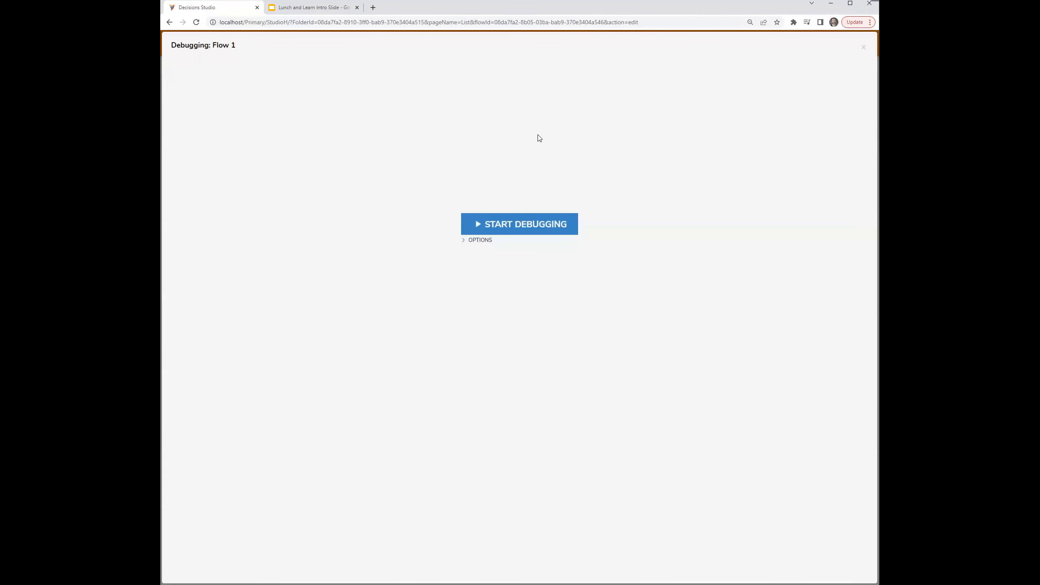
{"action": "left_click", "coordinate": [537, 226]}
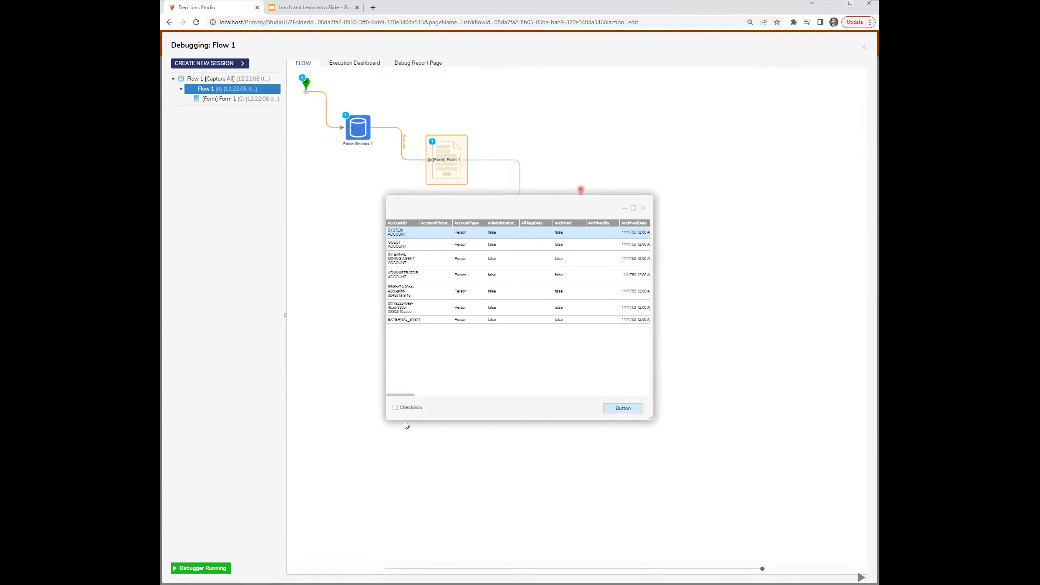
{"action": "left_click", "coordinate": [402, 408]}
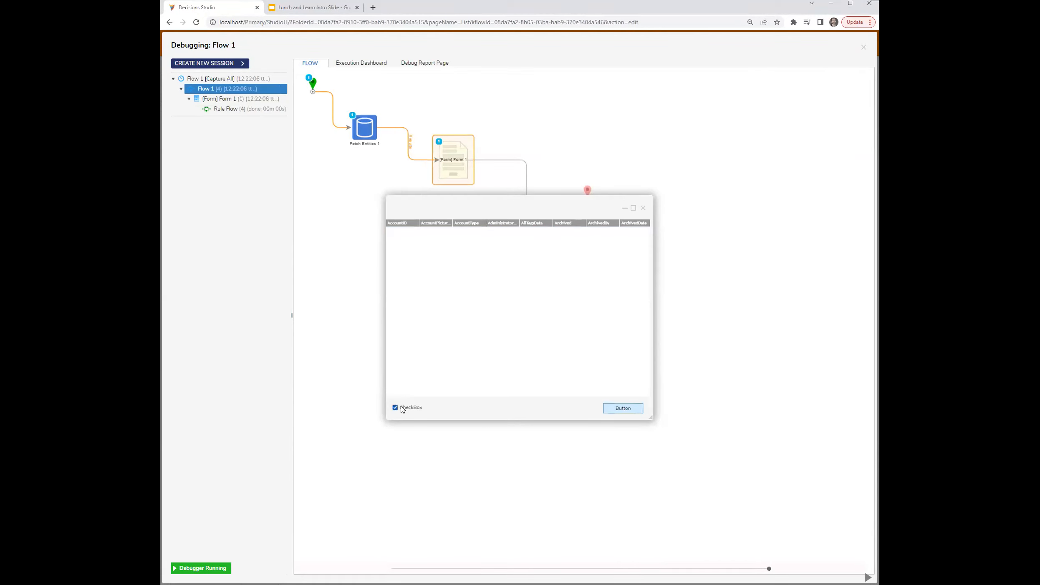
Examine the rule flow's Create Data 1 input and output data in the debugger, and close the debugger.
{"action": "left_click", "coordinate": [625, 209]}
{"action": "left_click", "coordinate": [239, 109]}
{"action": "mouse_move", "coordinate": [392, 127]}
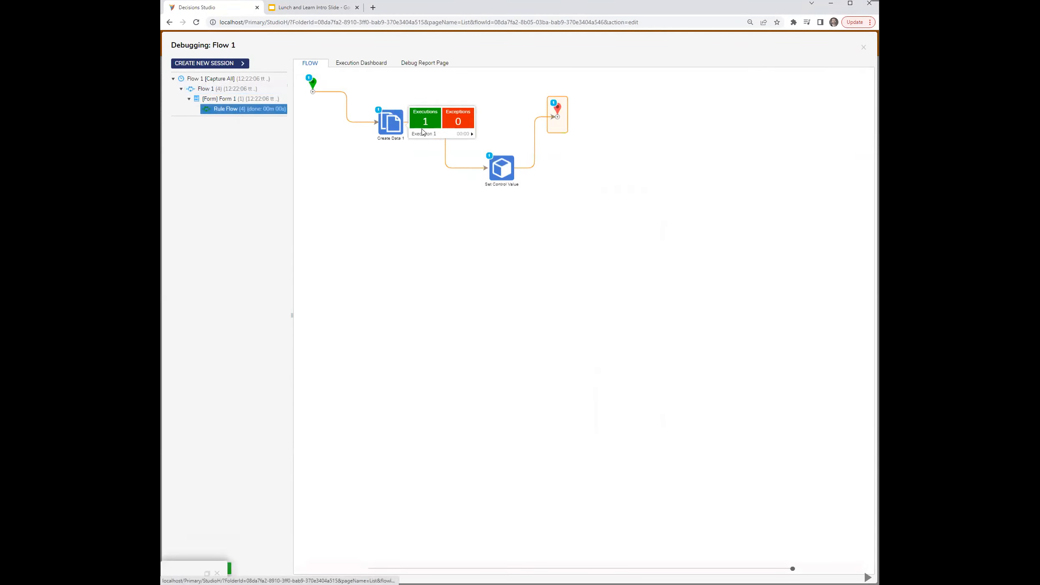
{"action": "left_click", "coordinate": [500, 137]}
{"action": "left_click_drag", "start_coordinate": [553, 238], "coordinate": [472, 238]}
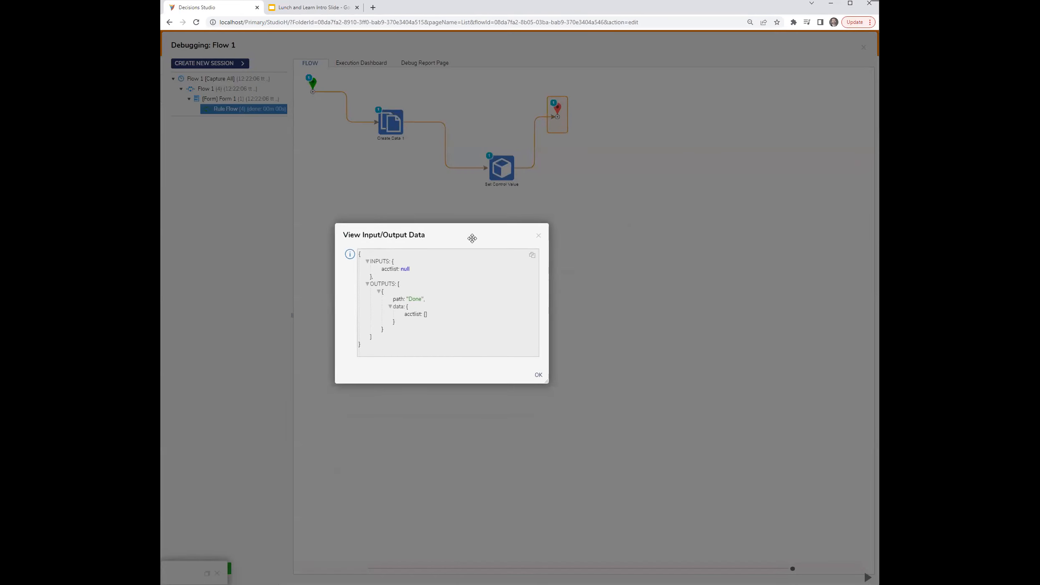
{"action": "left_click_drag", "start_coordinate": [472, 239], "coordinate": [477, 230]}
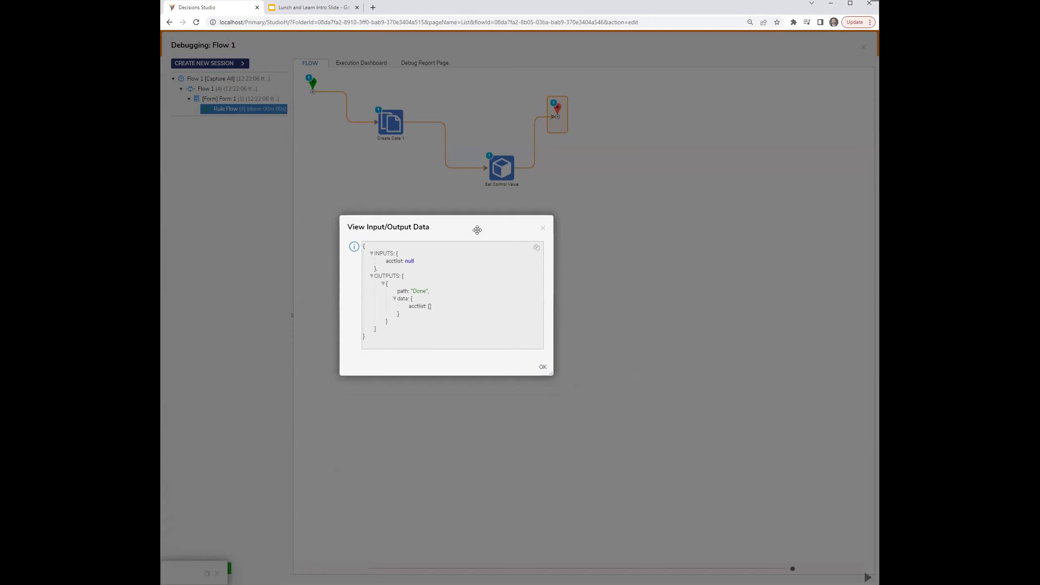
{"action": "left_click", "coordinate": [543, 228]}
{"action": "left_click", "coordinate": [864, 47]}
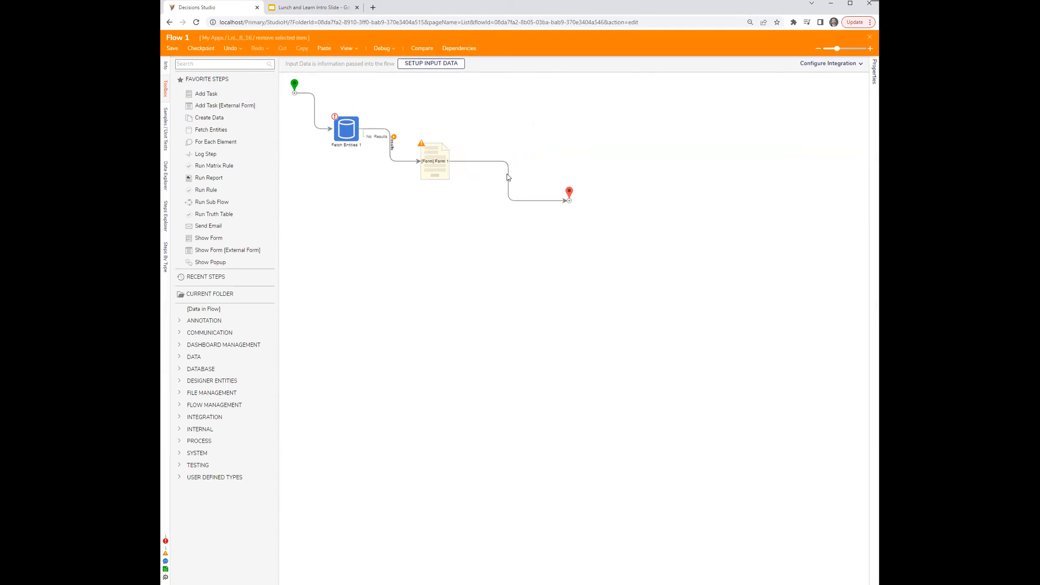
Open Form 1 for editing from a duplicate browser tab, without breaking the lock on Flow 1.
{"action": "left_click", "coordinate": [433, 171]}
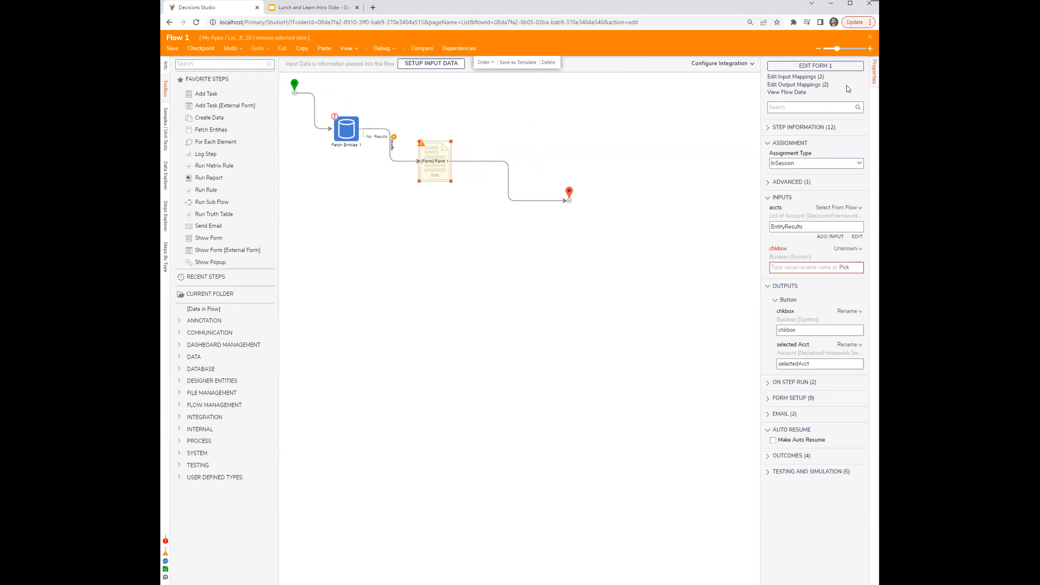
{"action": "right_click", "coordinate": [212, 10]}
{"action": "left_click", "coordinate": [267, 70]}
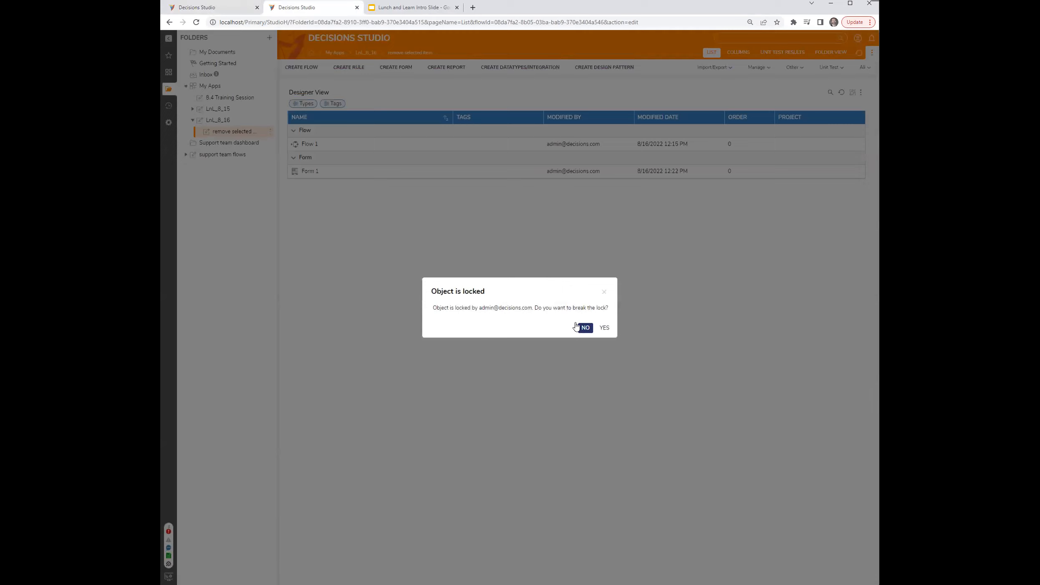
{"action": "left_click", "coordinate": [585, 327]}
{"action": "left_click", "coordinate": [312, 173]}
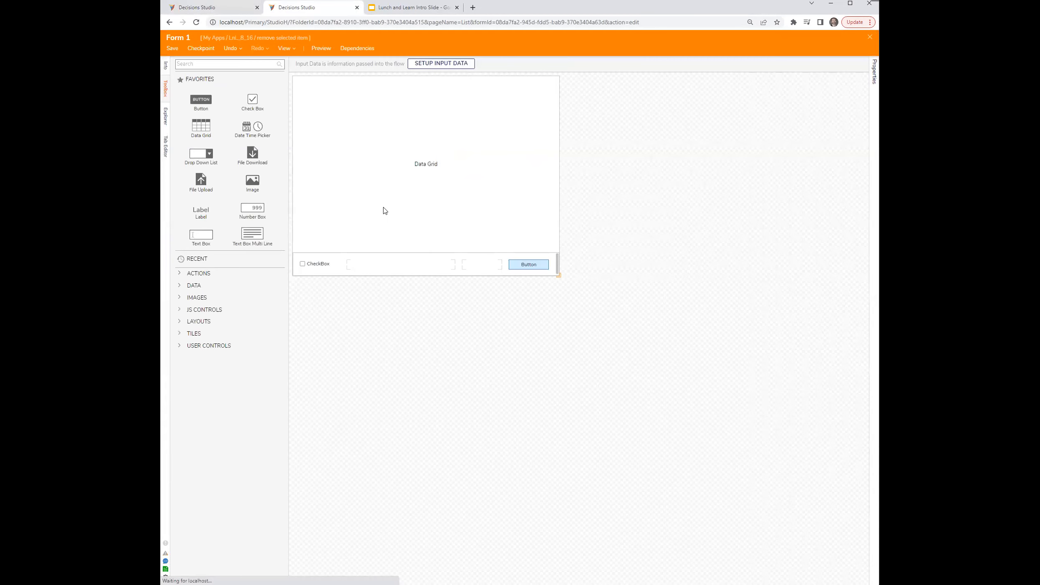
Check the Create Data step's acctlist mapping in the removeSelected rule flow, and close the rule flow and its settings.
{"action": "left_click", "coordinate": [875, 70]}
{"action": "left_click", "coordinate": [849, 404]}
{"action": "left_click", "coordinate": [550, 242]}
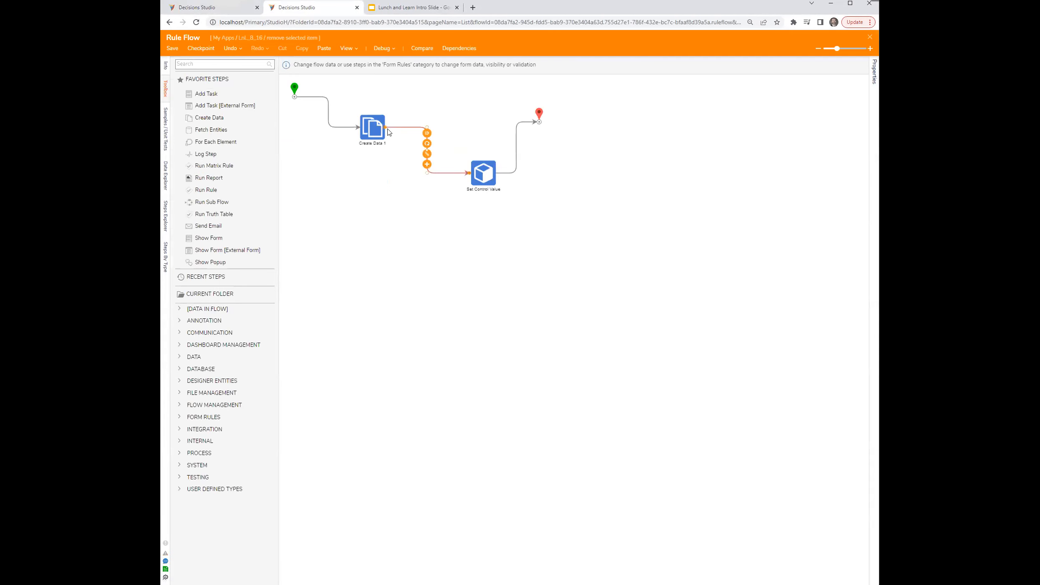
{"action": "left_click", "coordinate": [387, 131]}
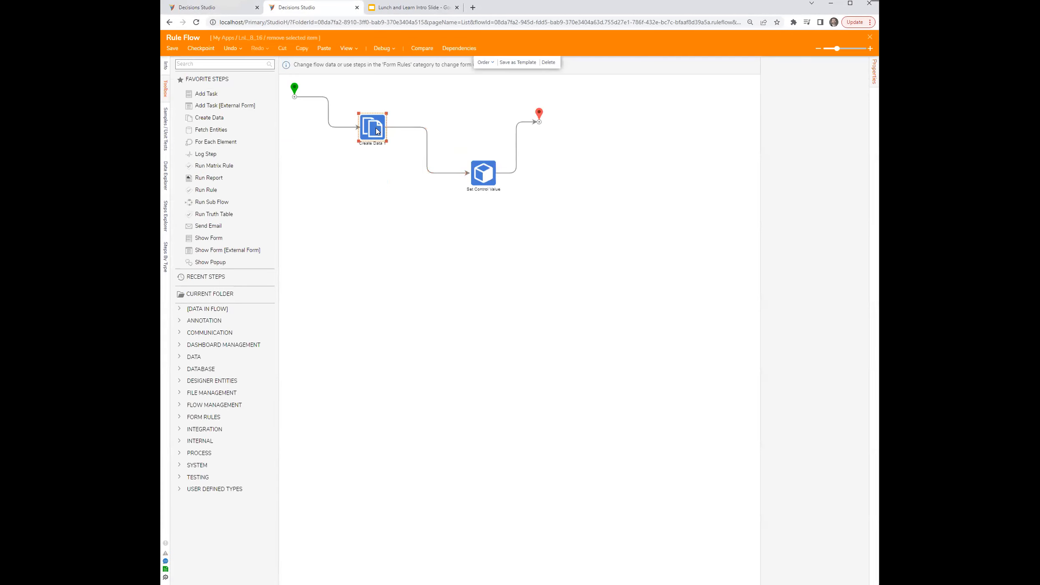
{"action": "left_click_drag", "start_coordinate": [752, 280], "coordinate": [679, 279]}
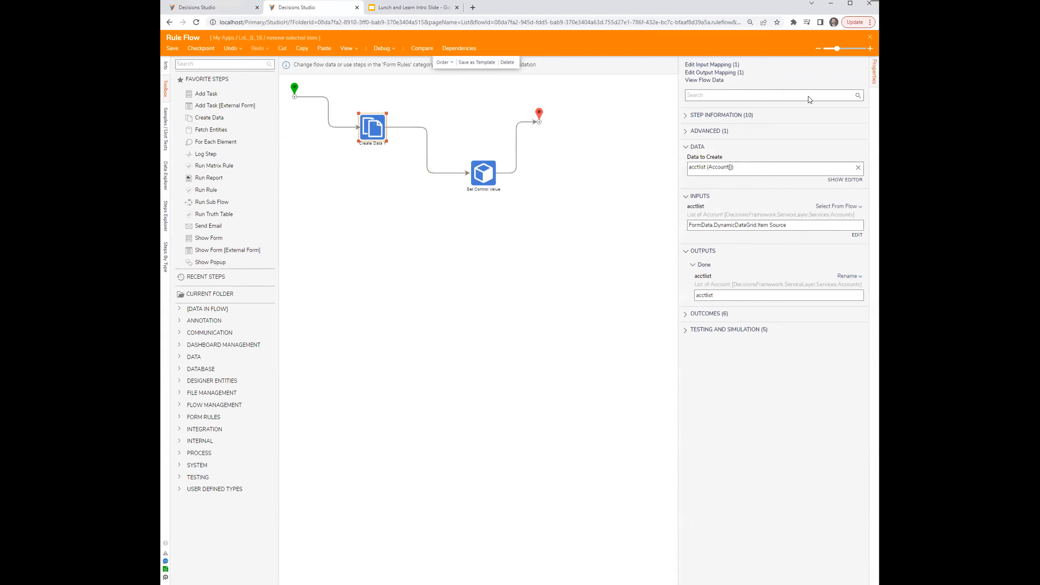
{"action": "left_click", "coordinate": [871, 38]}
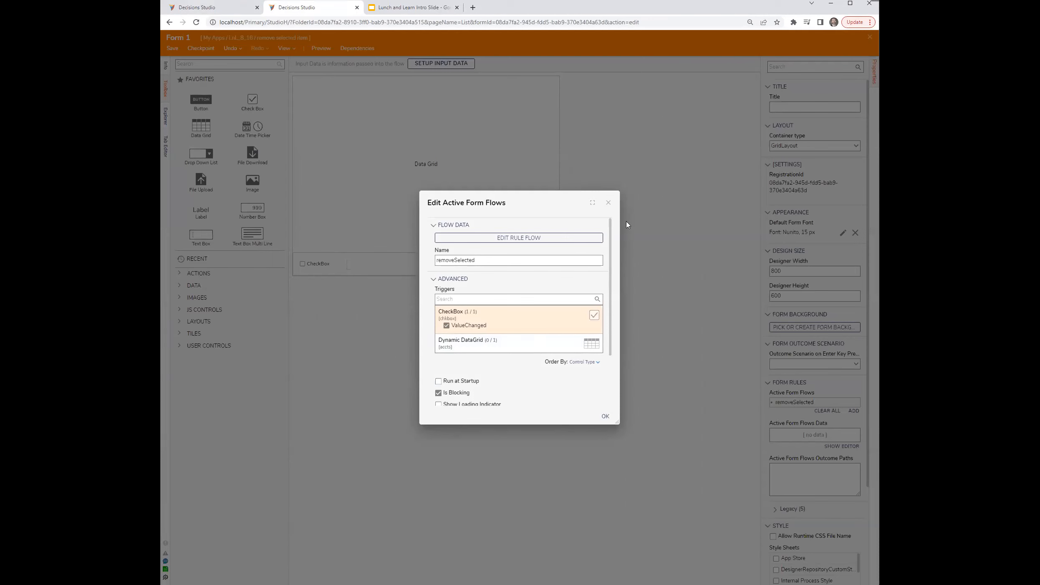
{"action": "left_click", "coordinate": [608, 202]}
Delete the Data Grid from Form 1.
{"action": "left_click", "coordinate": [449, 167]}
{"action": "key", "text": "Delete"}
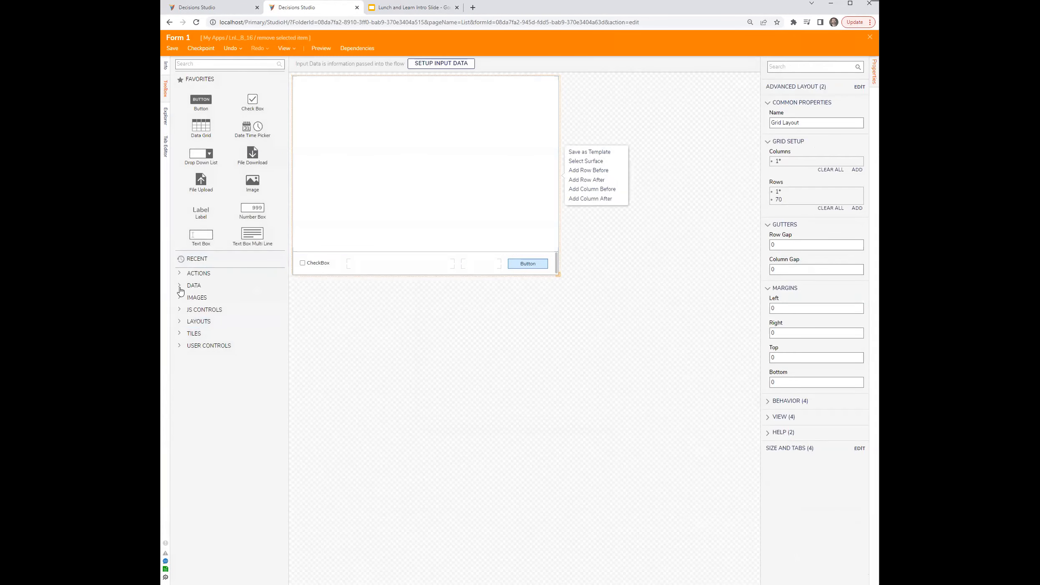
Place a standard Data Grid in the form's empty area above the CheckBox row.
{"action": "left_click", "coordinate": [180, 287]}
{"action": "scroll", "coordinate": [187, 187], "scroll_direction": "down", "scroll_amount": 3}
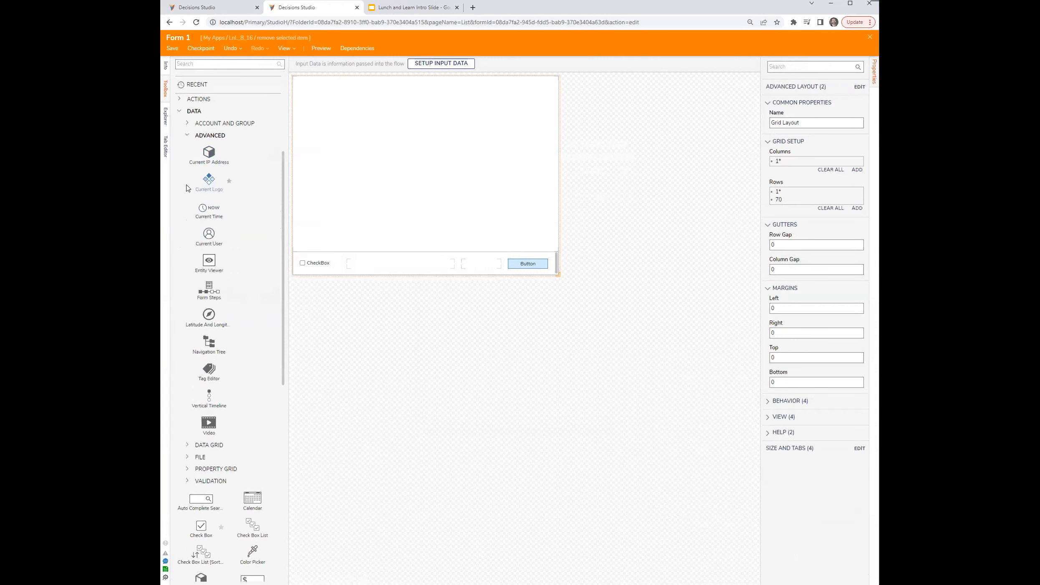
{"action": "scroll", "coordinate": [186, 188], "scroll_direction": "down", "scroll_amount": 2}
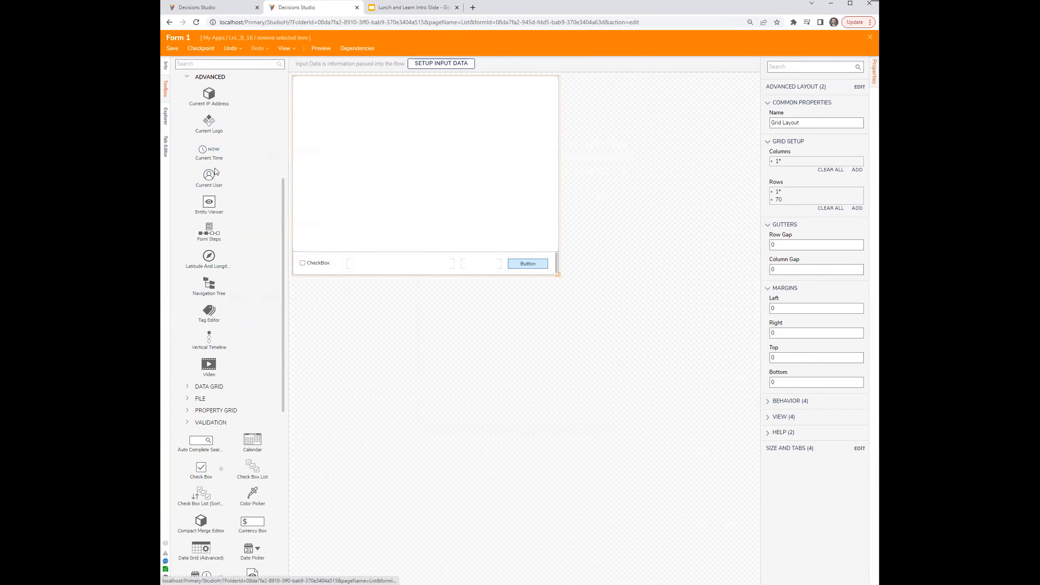
{"action": "left_click", "coordinate": [193, 386]}
{"action": "left_click_drag", "start_coordinate": [208, 404], "coordinate": [367, 219]}
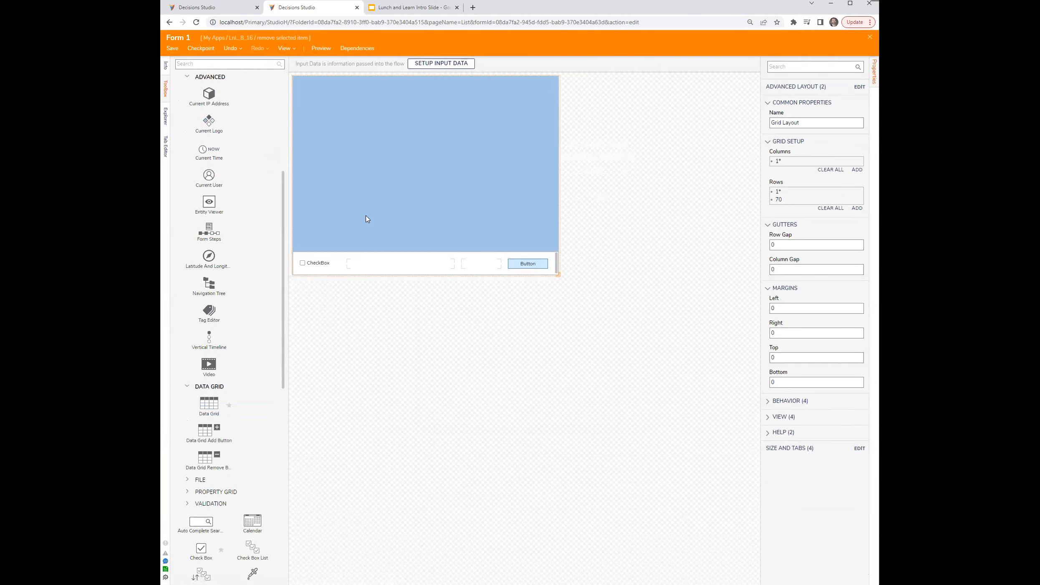
{"action": "left_click_drag", "start_coordinate": [368, 218], "coordinate": [368, 217]}
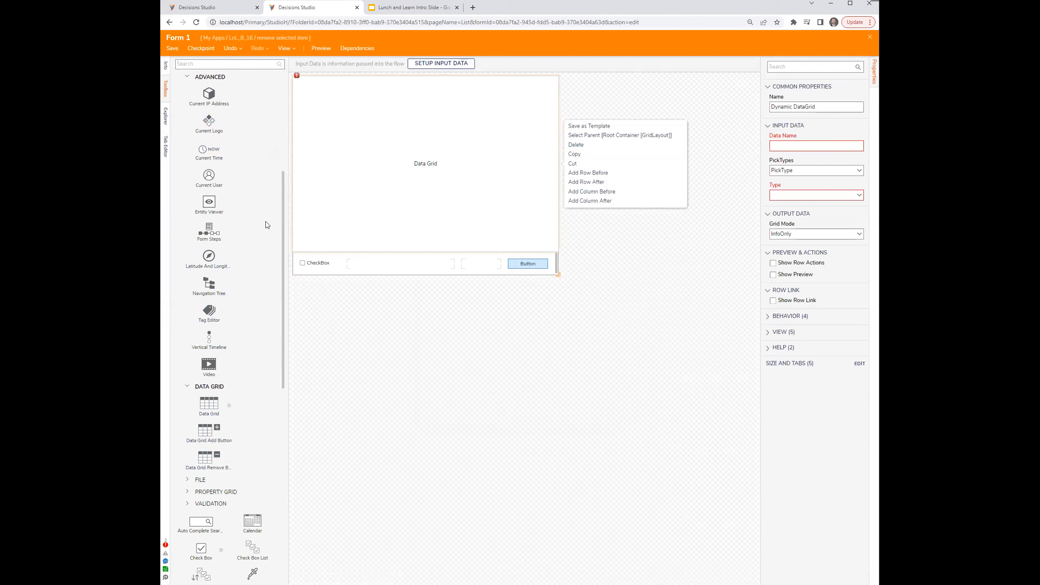
Search the controls for "advanced" and replace the form's standard Data Grid with a Data Grid (Advanced).
{"action": "left_click", "coordinate": [219, 64]}
{"action": "type", "text": "advance"}
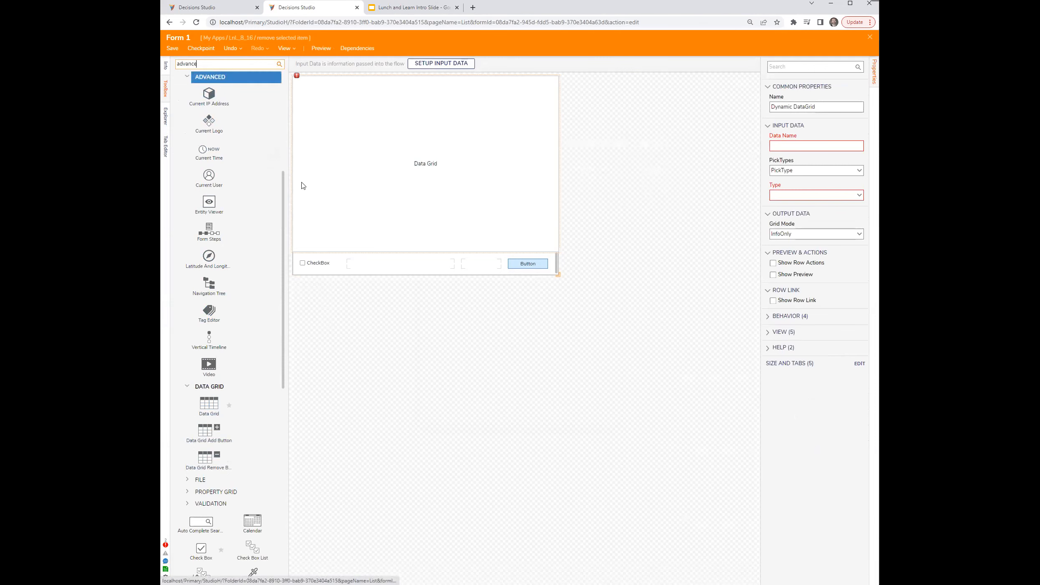
{"action": "type", "text": "d"}
{"action": "key", "text": "Delete"}
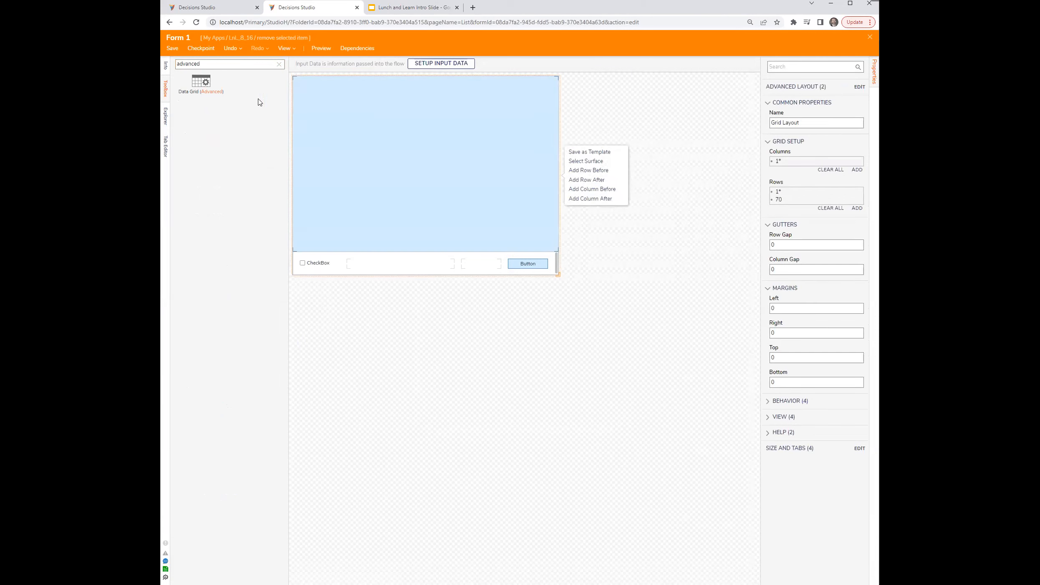
{"action": "left_click_drag", "start_coordinate": [201, 88], "coordinate": [425, 195]}
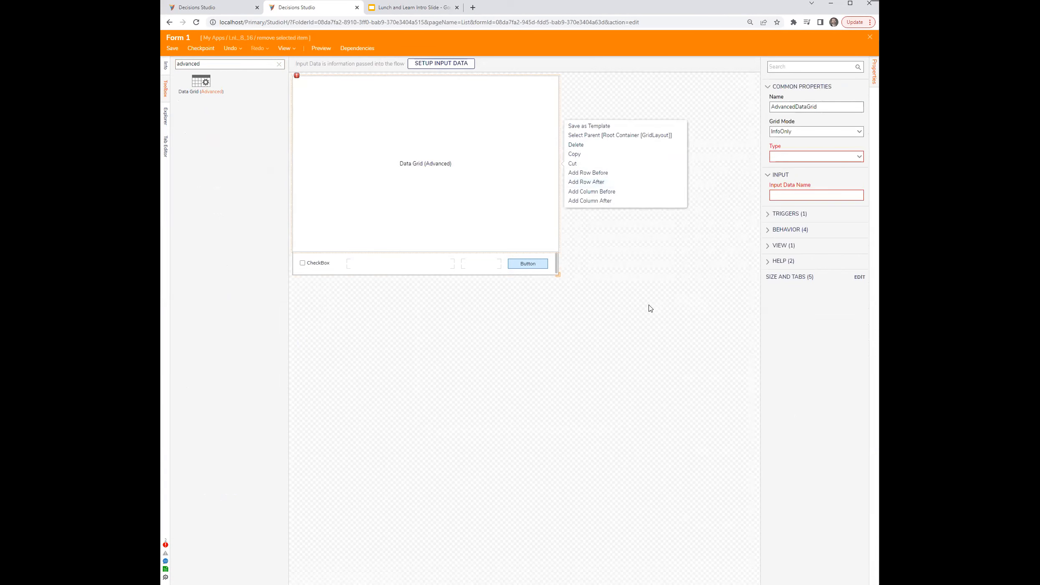
Set the advanced data grid's type to Account and its input data name to accts.
{"action": "left_click", "coordinate": [783, 157]}
{"action": "type", "text": "acc"}
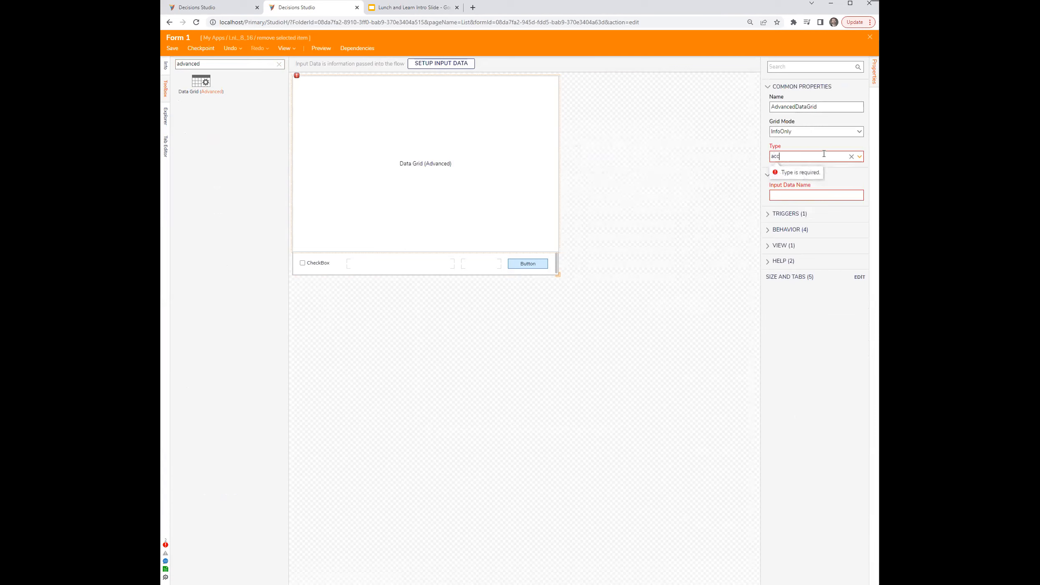
{"action": "key", "text": "Return"}
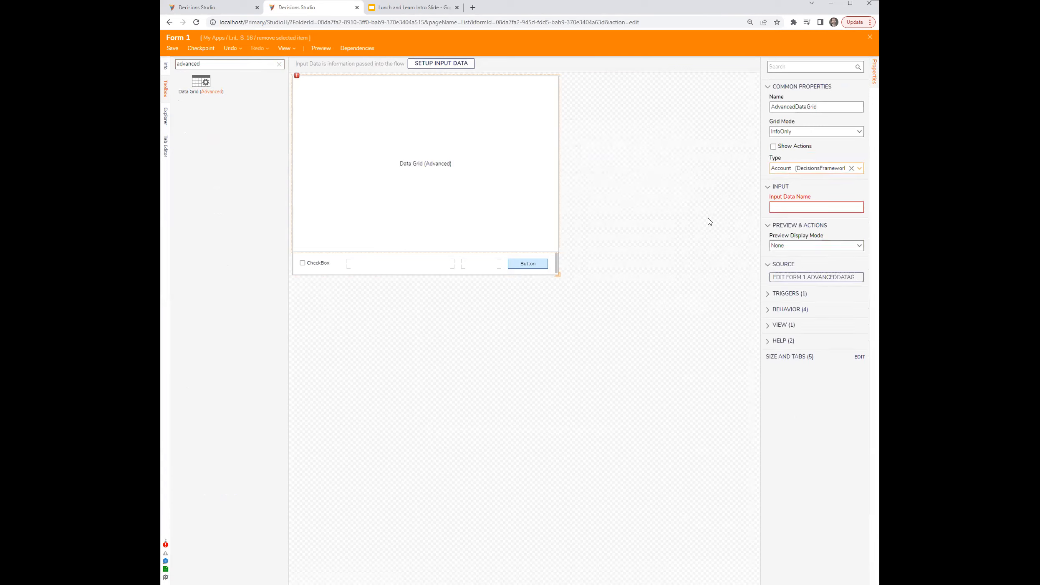
{"action": "left_click", "coordinate": [793, 205]}
{"action": "type", "text": "accts"}
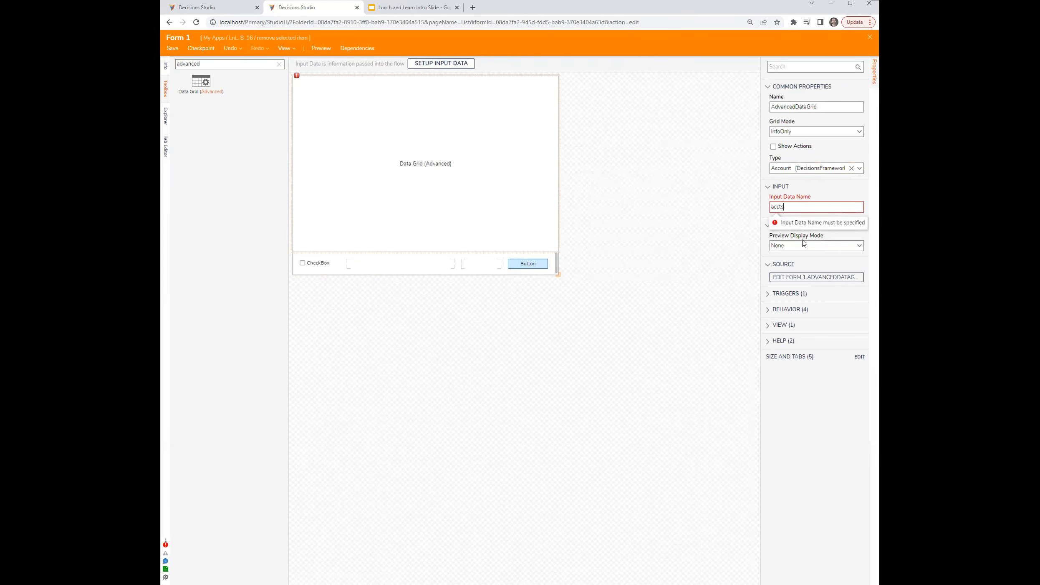
Add the Email Address, Created By and Created On Date fields to the advanced data grid's report.
{"action": "left_click", "coordinate": [811, 277]}
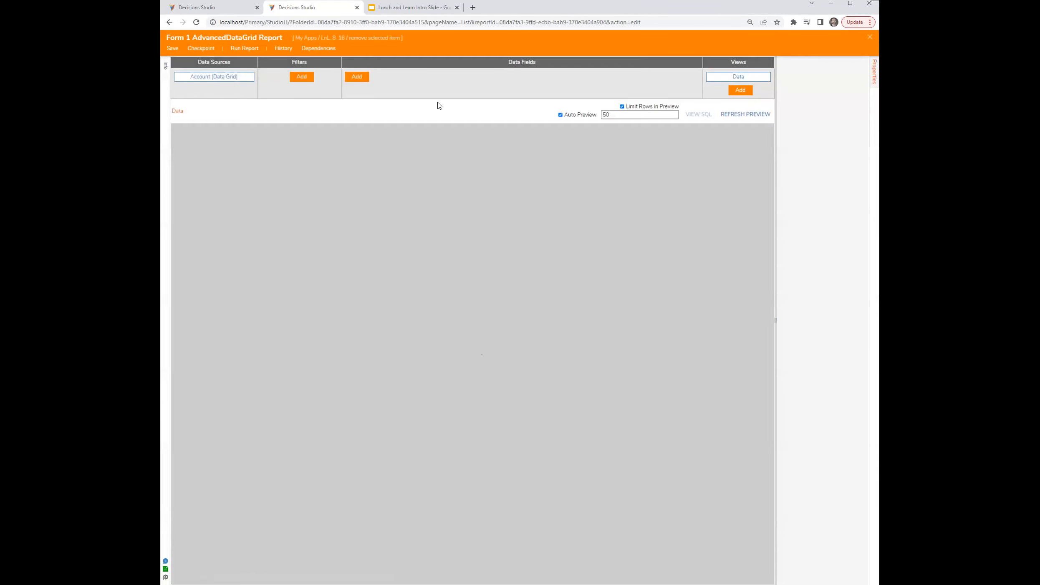
{"action": "left_click", "coordinate": [360, 93]}
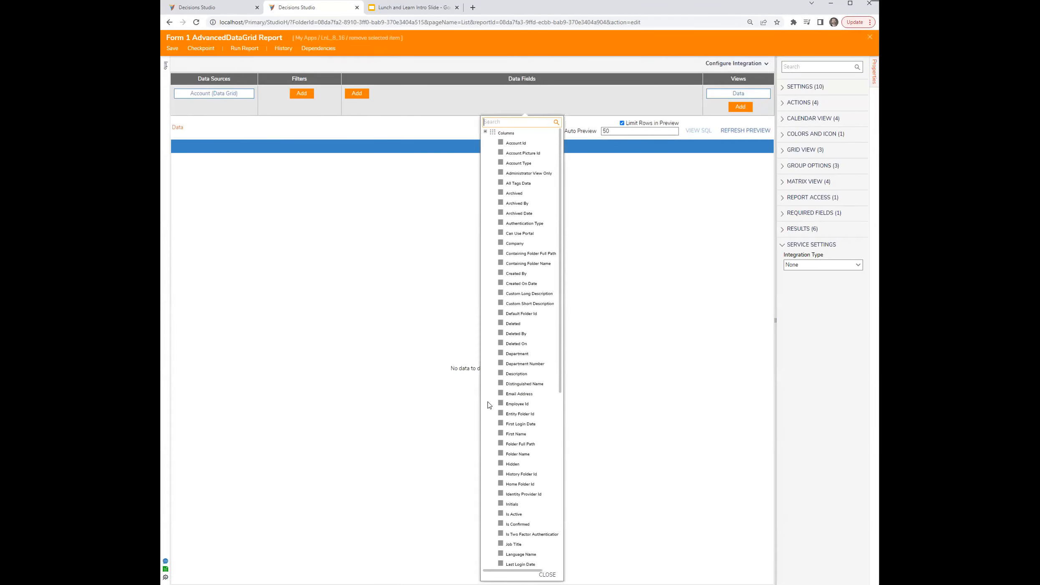
{"action": "left_click", "coordinate": [498, 394]}
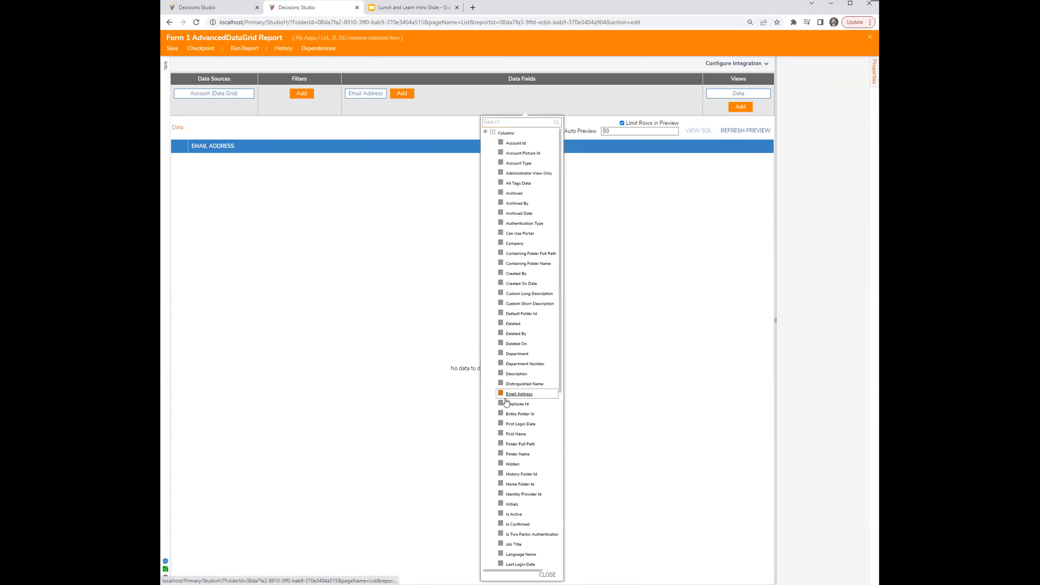
{"action": "left_click", "coordinate": [513, 274]}
{"action": "left_click", "coordinate": [510, 284]}
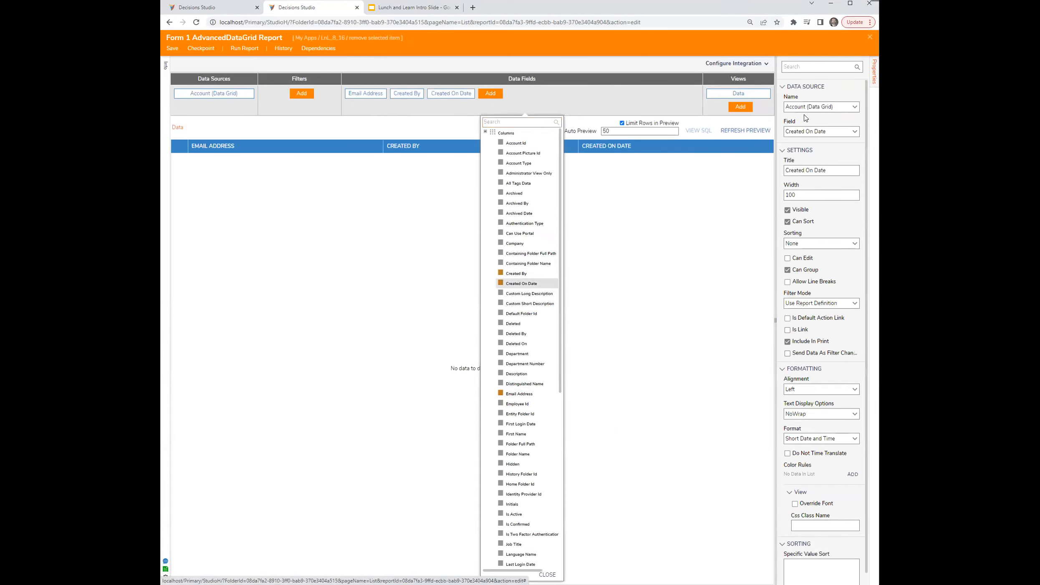
Save and close the advanced data grid's report and Form 1.
{"action": "left_click", "coordinate": [870, 37]}
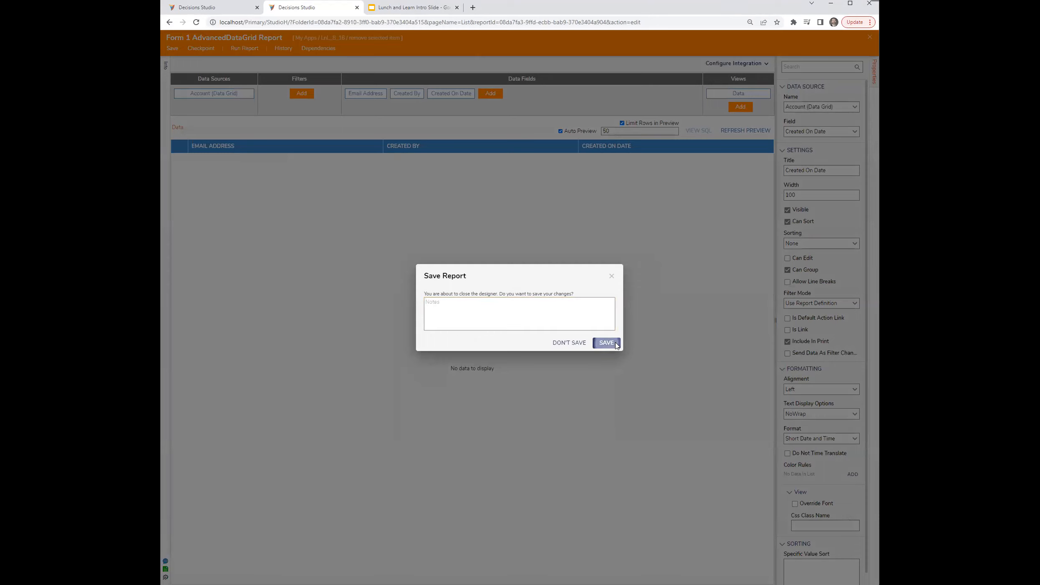
{"action": "left_click", "coordinate": [606, 343]}
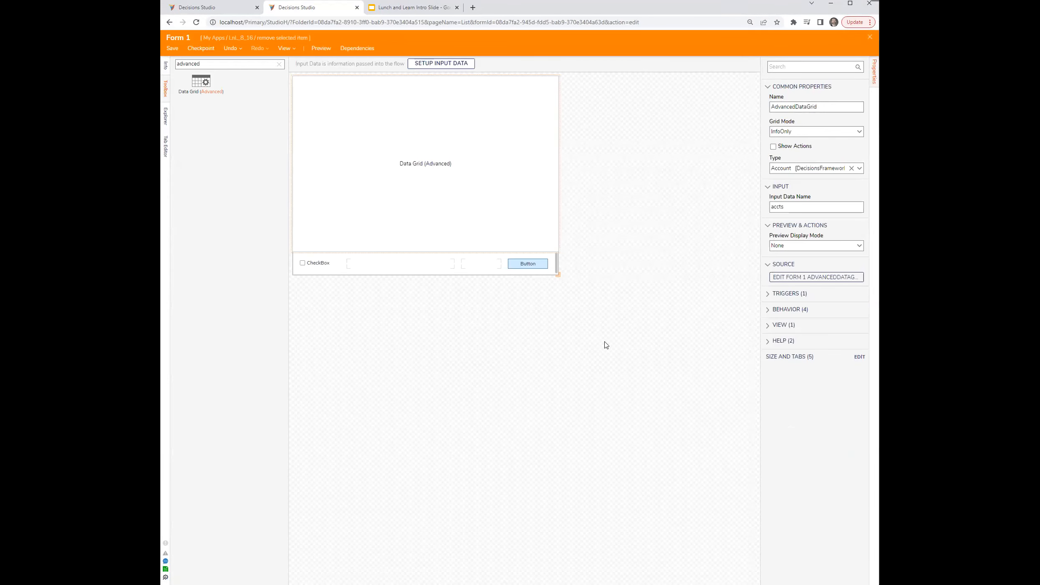
{"action": "left_click", "coordinate": [870, 37]}
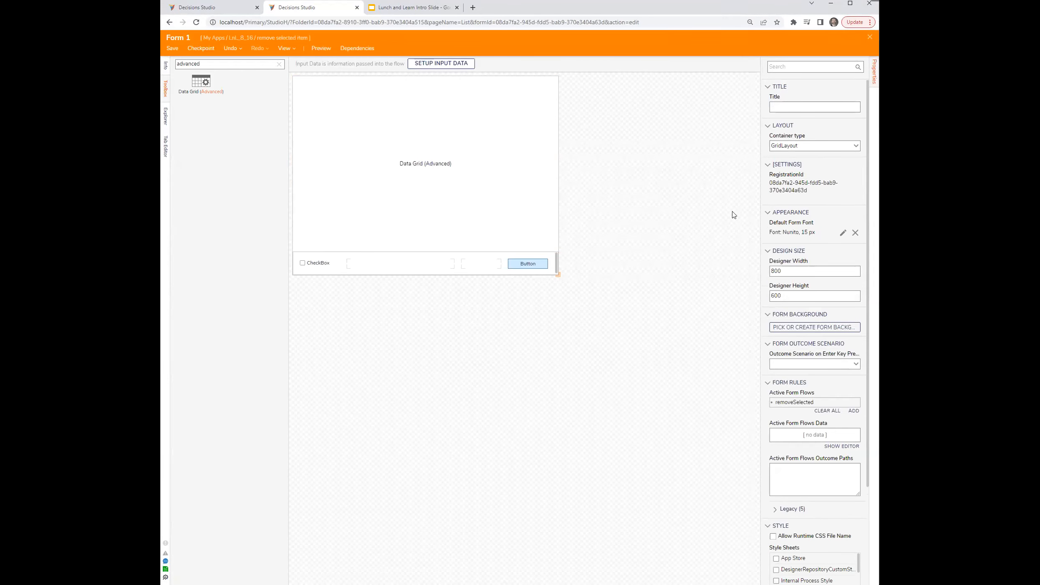
{"action": "left_click", "coordinate": [606, 342]}
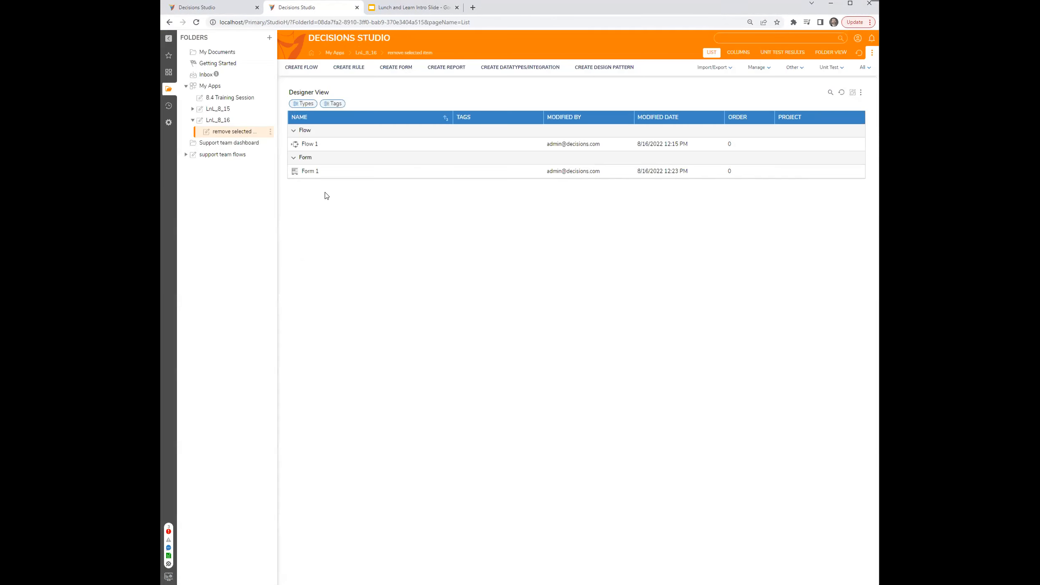
Reopen Form 1 and open its removeSelected rule flow at the Create Data step.
{"action": "double_click", "coordinate": [307, 175]}
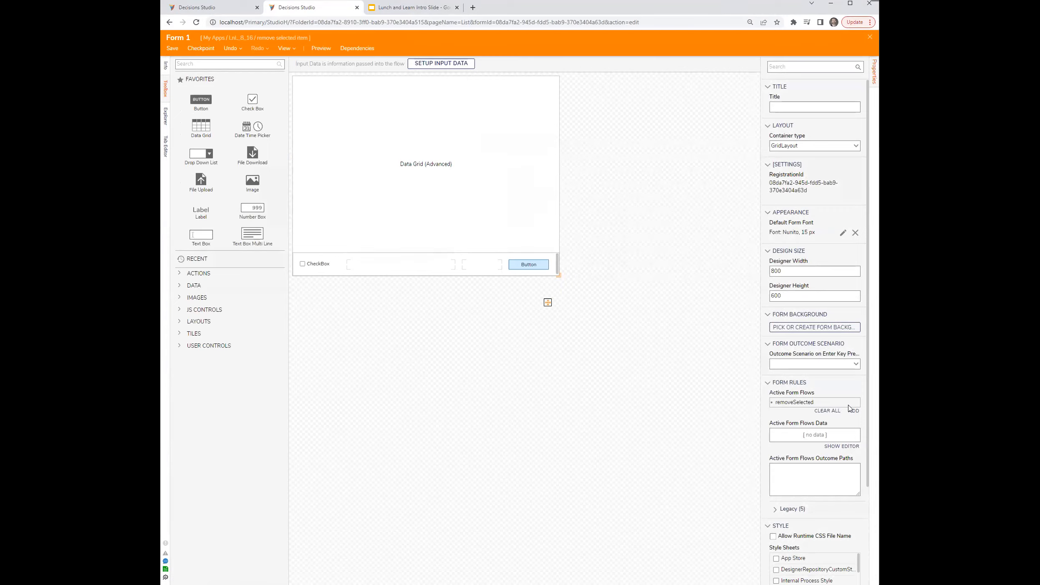
{"action": "left_click", "coordinate": [848, 404]}
{"action": "left_click", "coordinate": [539, 239]}
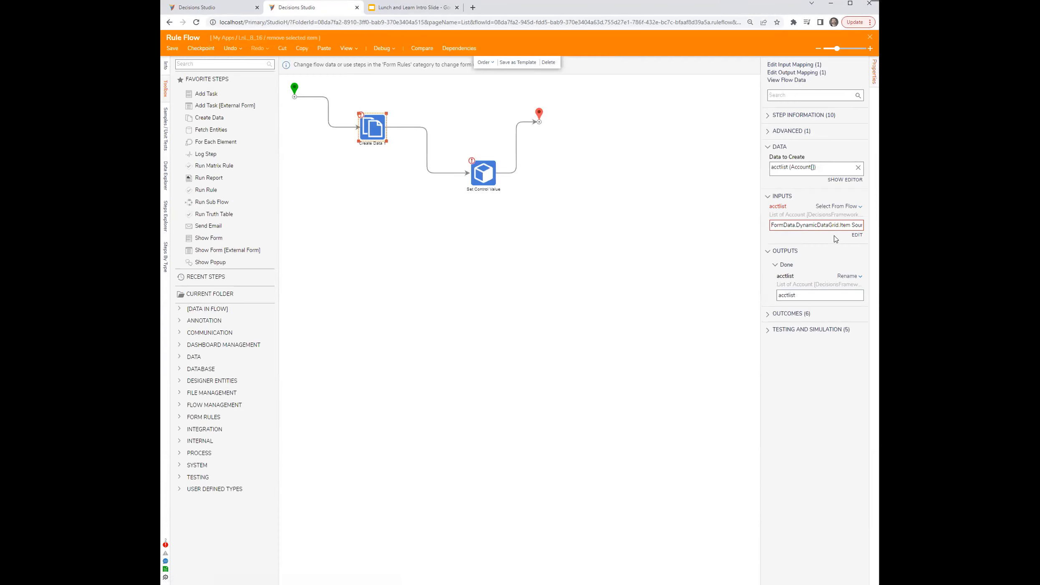
Map the Create Data step's acctlist input to FormData.AdvancedDataGrid.accts.
{"action": "left_click", "coordinate": [857, 234]}
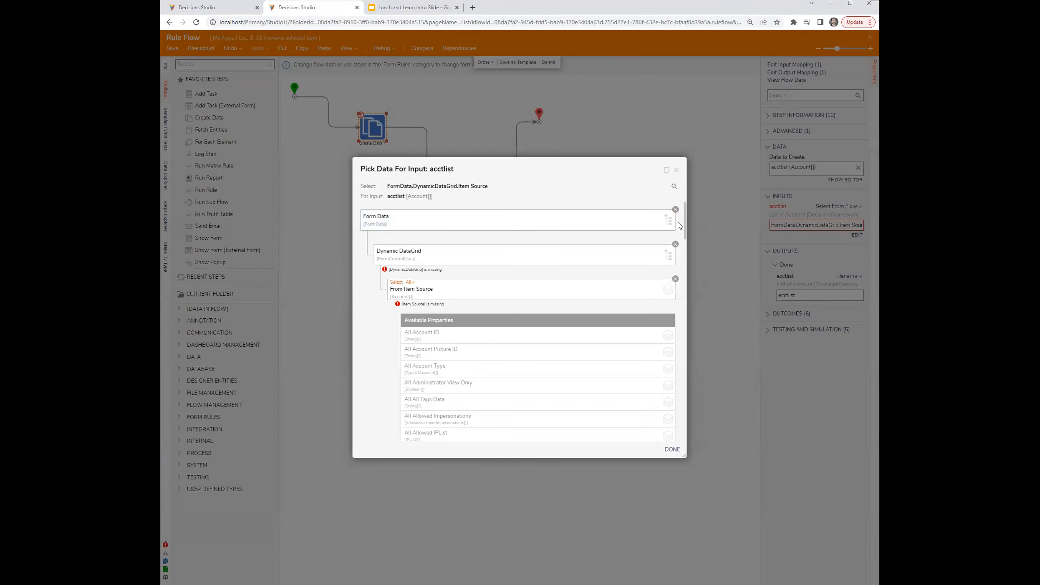
{"action": "left_click", "coordinate": [676, 245]}
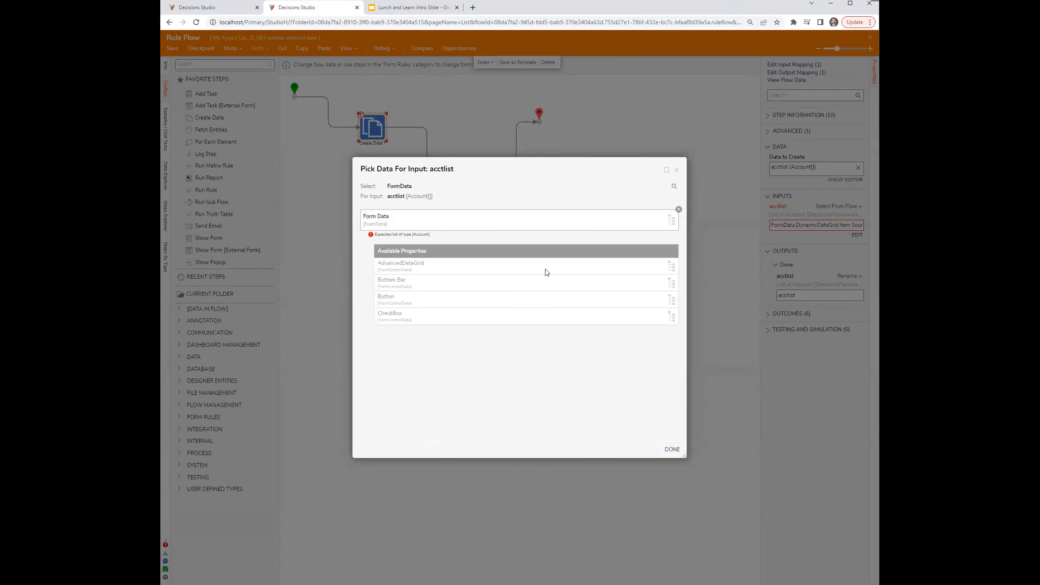
{"action": "left_click", "coordinate": [392, 265]}
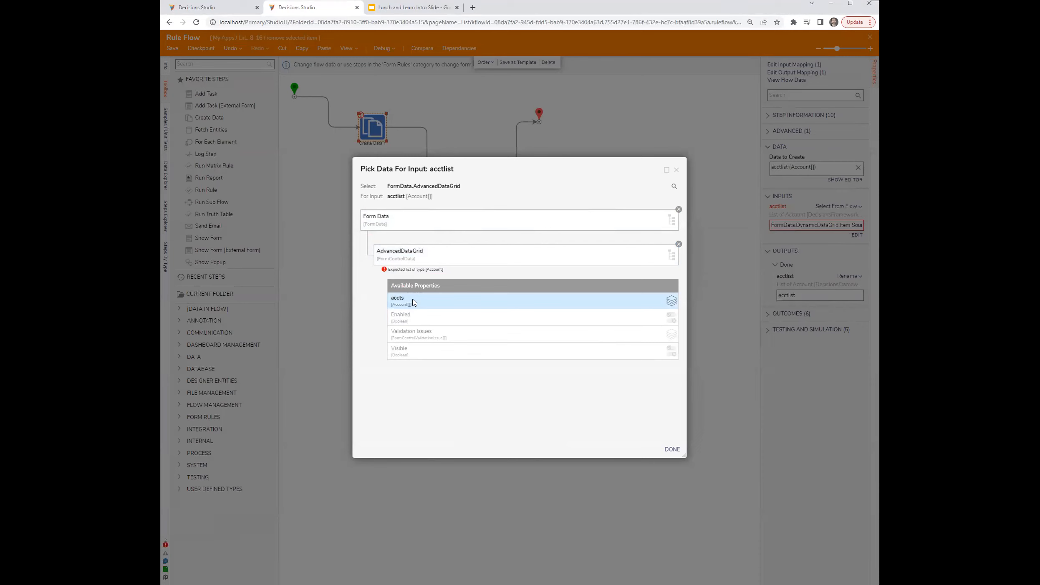
{"action": "left_click", "coordinate": [414, 302]}
{"action": "left_click", "coordinate": [671, 448]}
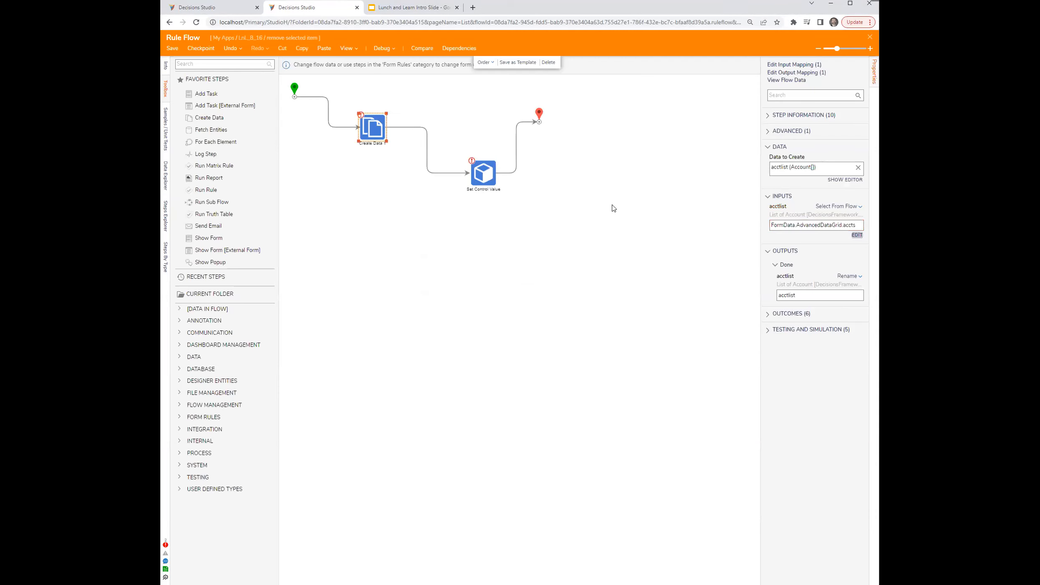
Point the Set Control Value step's Form Control input at FormData.AdvancedDataGrid.
{"action": "left_click", "coordinate": [484, 183]}
{"action": "left_click", "coordinate": [856, 170]}
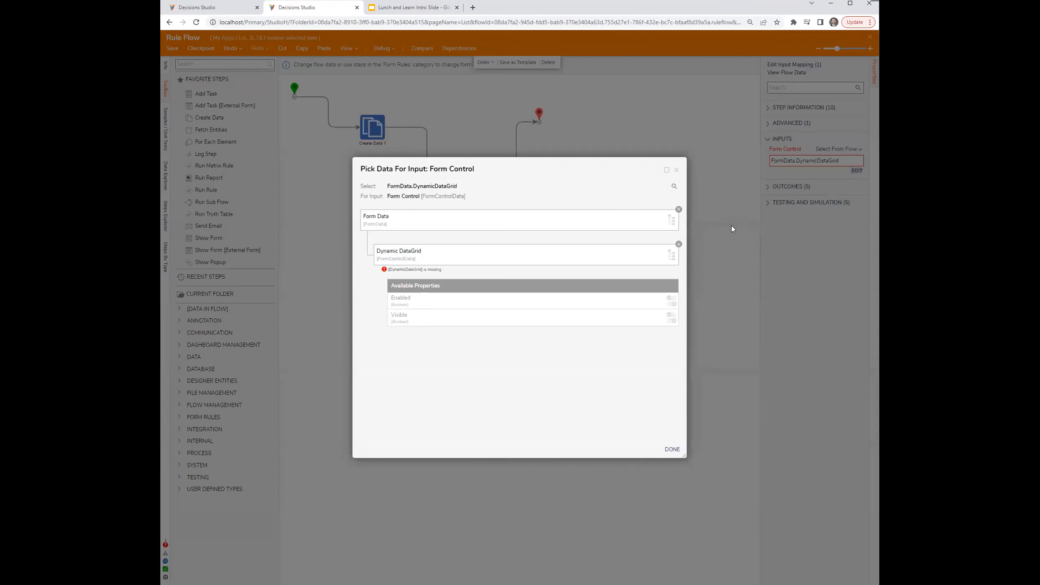
{"action": "left_click", "coordinate": [678, 244]}
{"action": "left_click", "coordinate": [417, 267]}
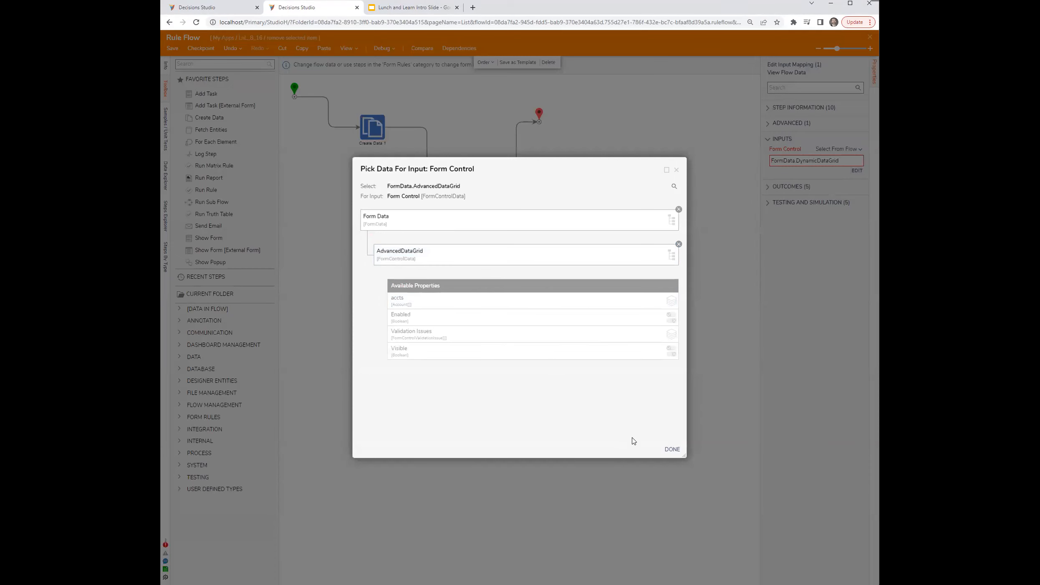
{"action": "left_click", "coordinate": [672, 450]}
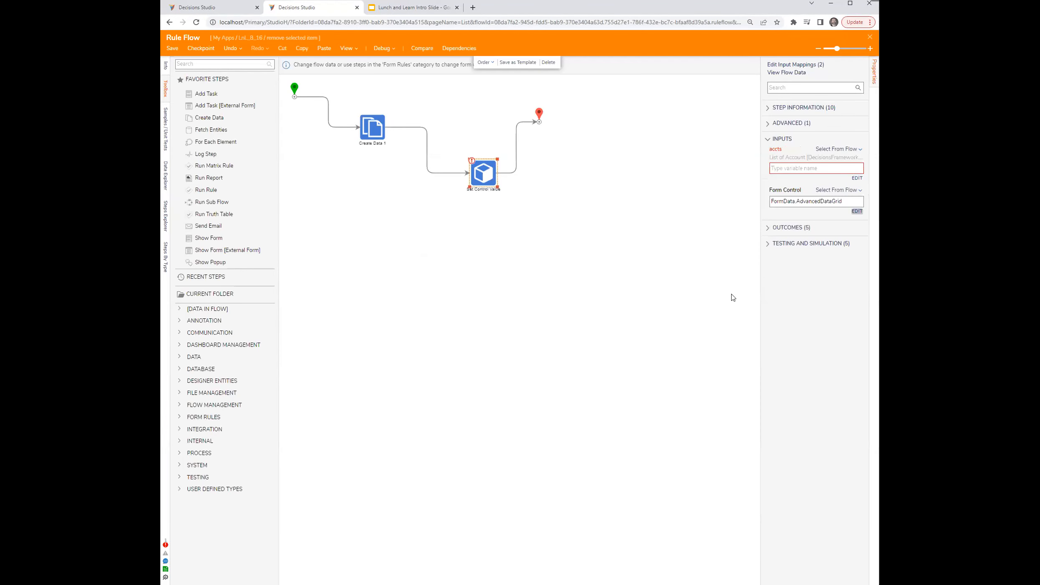
Map the Set Control Value step's accts input to FormData.AdvancedDataGrid.accts and recheck its Form Control mapping.
{"action": "left_click", "coordinate": [857, 178]}
{"action": "left_click", "coordinate": [670, 230]}
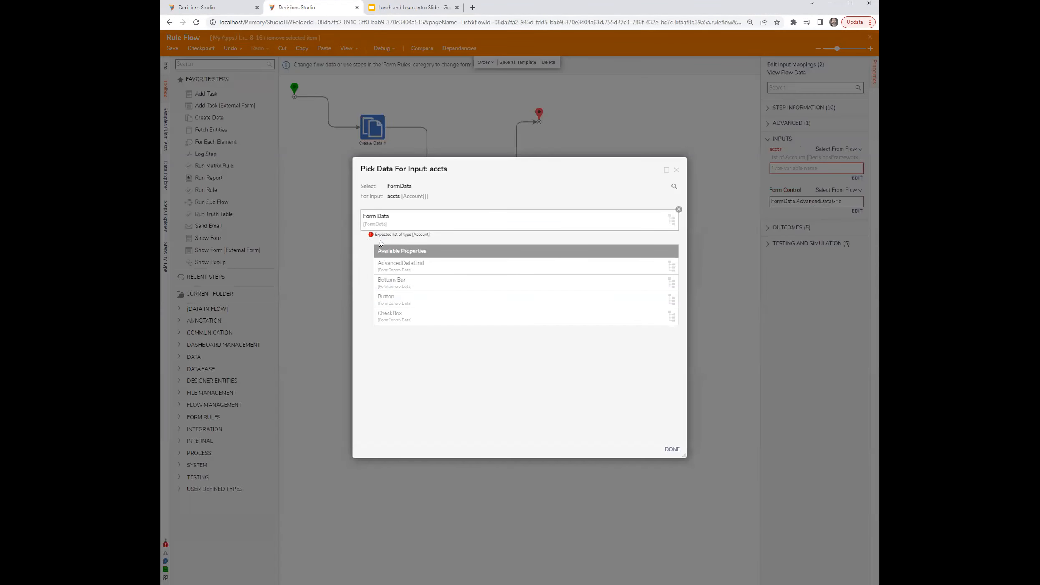
{"action": "left_click", "coordinate": [392, 269]}
{"action": "left_click", "coordinate": [409, 302]}
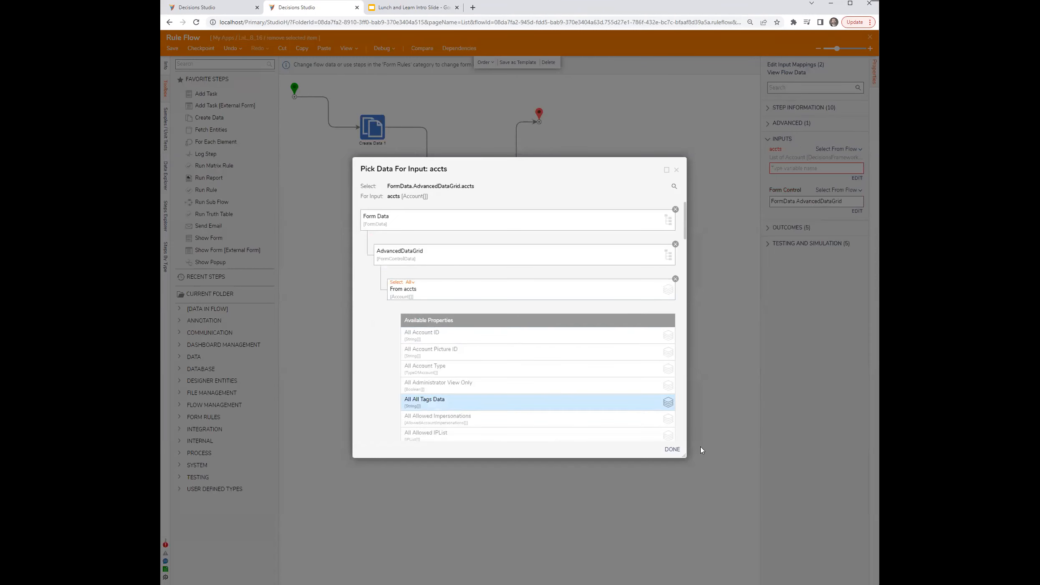
{"action": "left_click", "coordinate": [672, 449]}
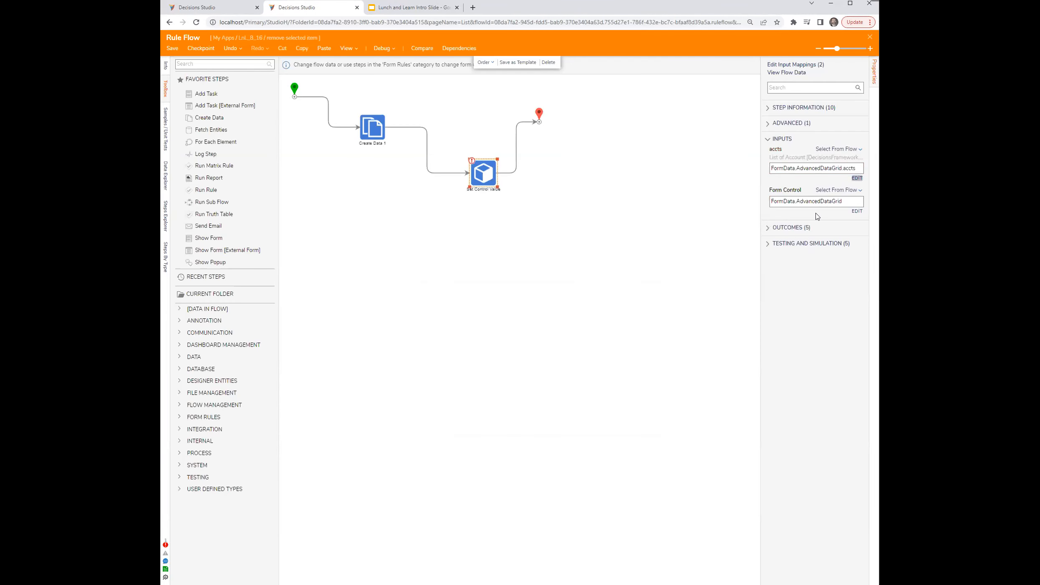
{"action": "left_click", "coordinate": [856, 211]}
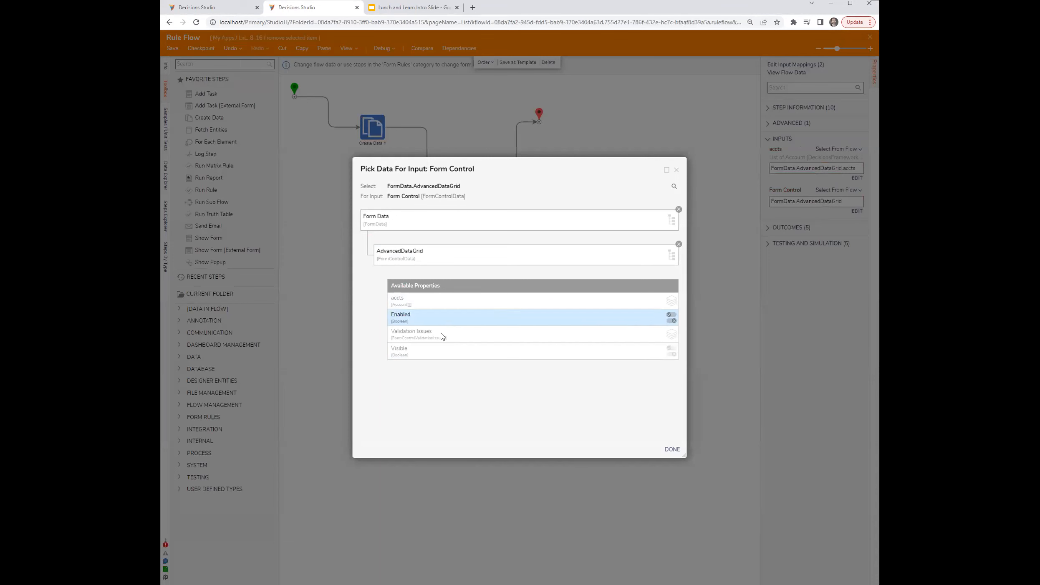
{"action": "left_click", "coordinate": [671, 449]}
{"action": "left_click", "coordinate": [568, 298]}
Save and close the rule flow and accept the removeSelected active form flow settings.
{"action": "left_click", "coordinate": [870, 37]}
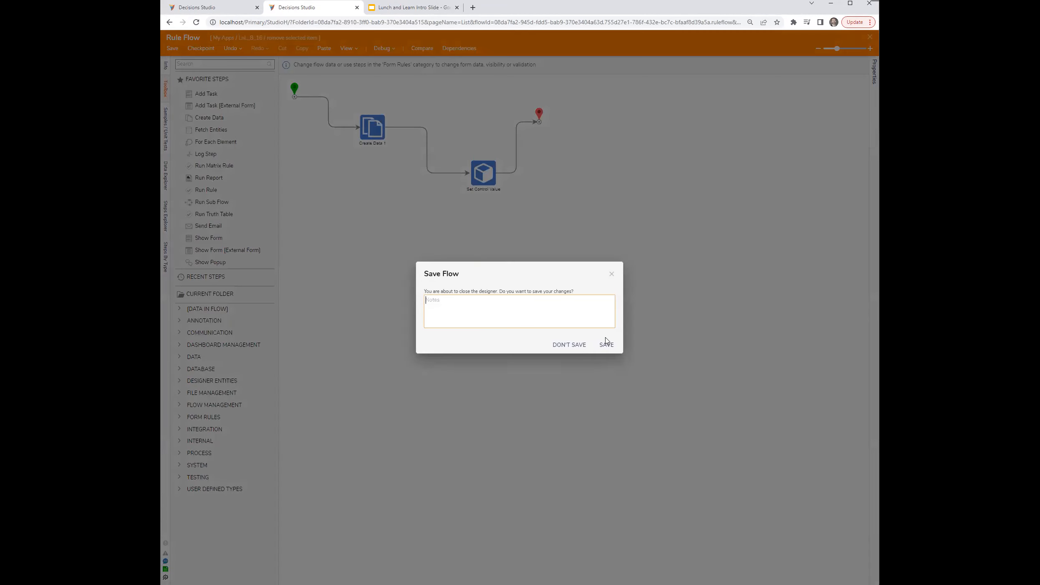
{"action": "left_click", "coordinate": [606, 344]}
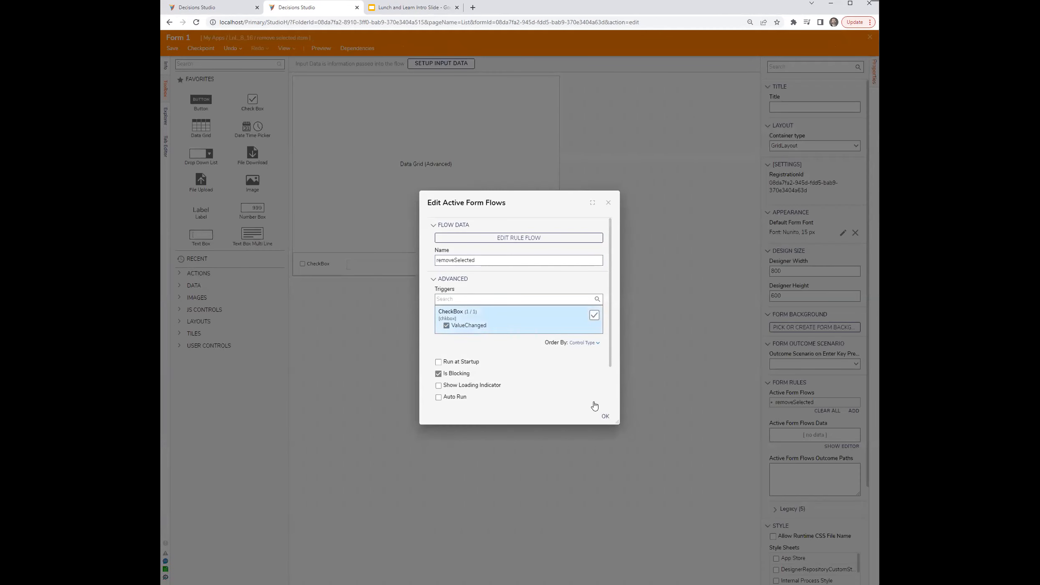
{"action": "left_click", "coordinate": [605, 416]}
Set the advanced data grid's Grid Mode to SingleSelect and its output data name to selectedAcct.
{"action": "left_click", "coordinate": [528, 215]}
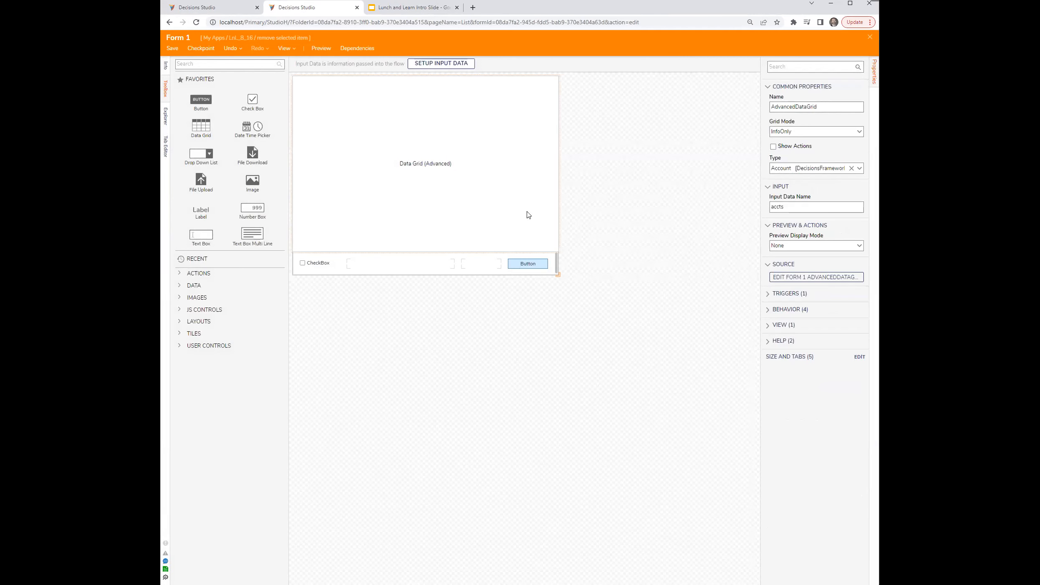
{"action": "left_click", "coordinate": [859, 132]}
{"action": "left_click", "coordinate": [799, 160]}
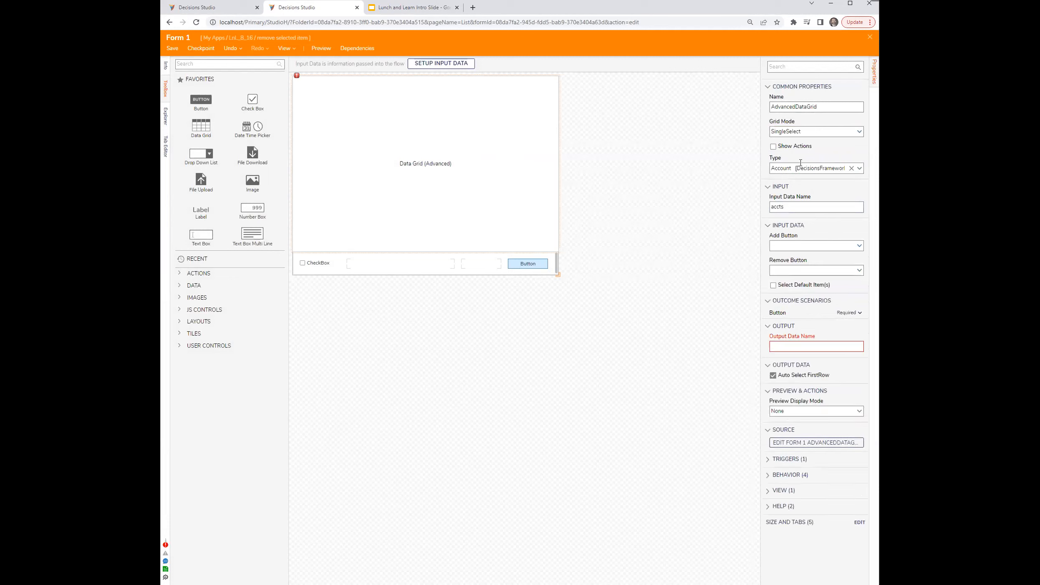
{"action": "left_click", "coordinate": [795, 345]}
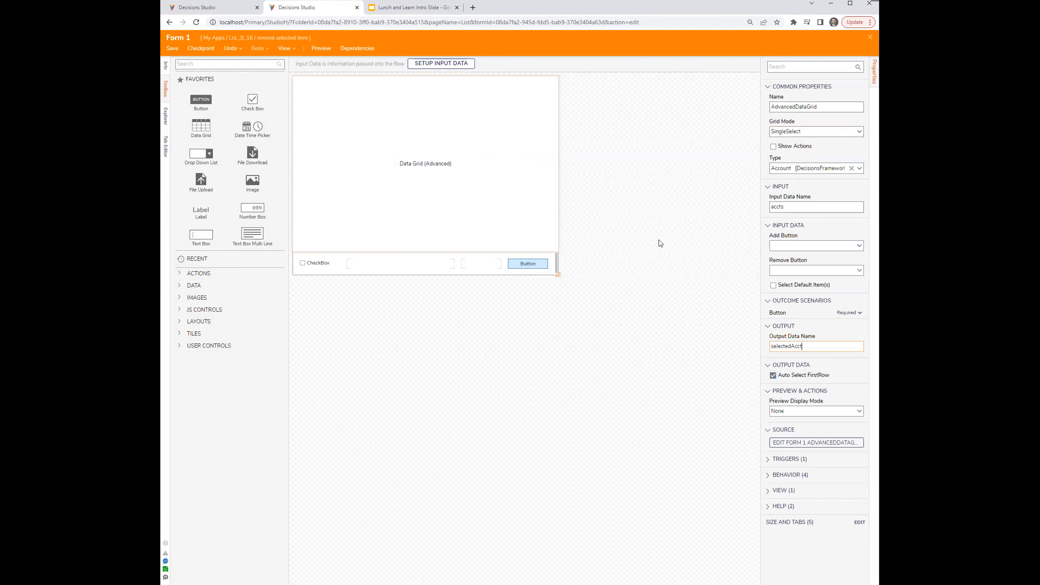
{"action": "left_click", "coordinate": [679, 252]}
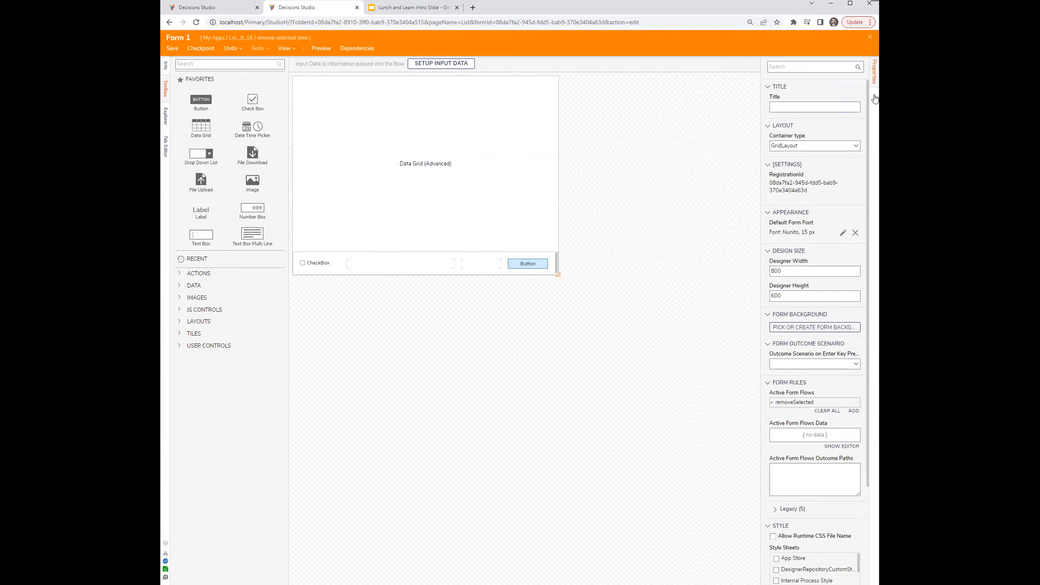
Reopen the removeSelected rule flow and map the Set Control Value step's selectedAcct input to FormData.AdvancedDataGrid.selectedAcct.
{"action": "left_click", "coordinate": [854, 411]}
{"action": "left_click", "coordinate": [518, 240]}
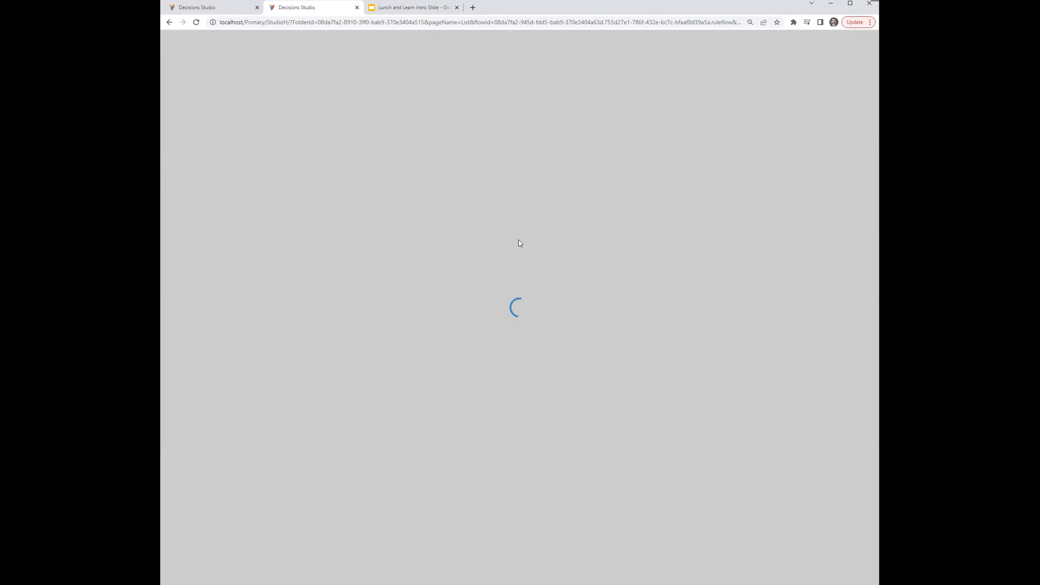
{"action": "left_click", "coordinate": [479, 188]}
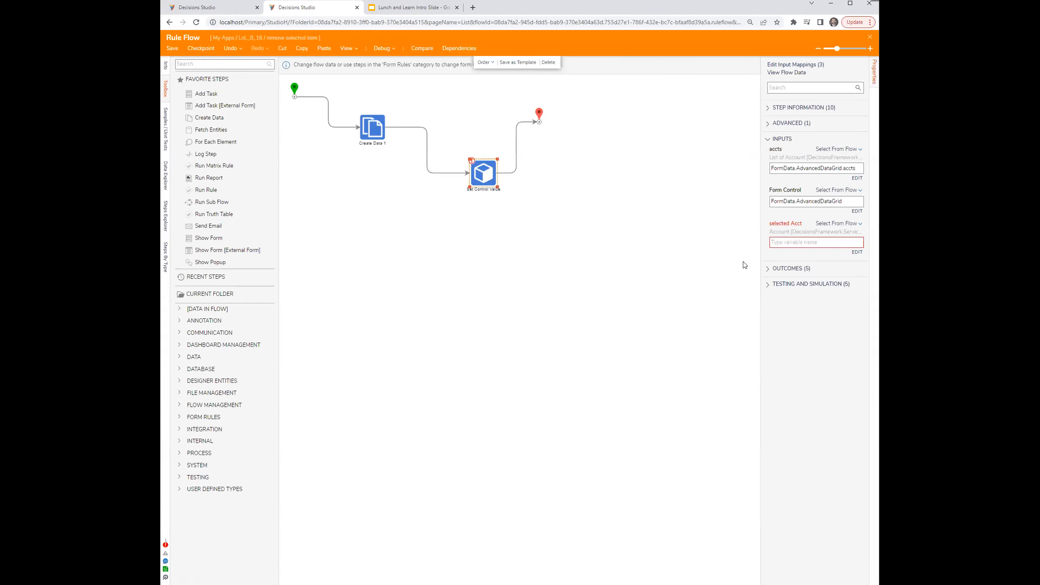
{"action": "left_click", "coordinate": [857, 252]}
{"action": "left_click", "coordinate": [566, 237]}
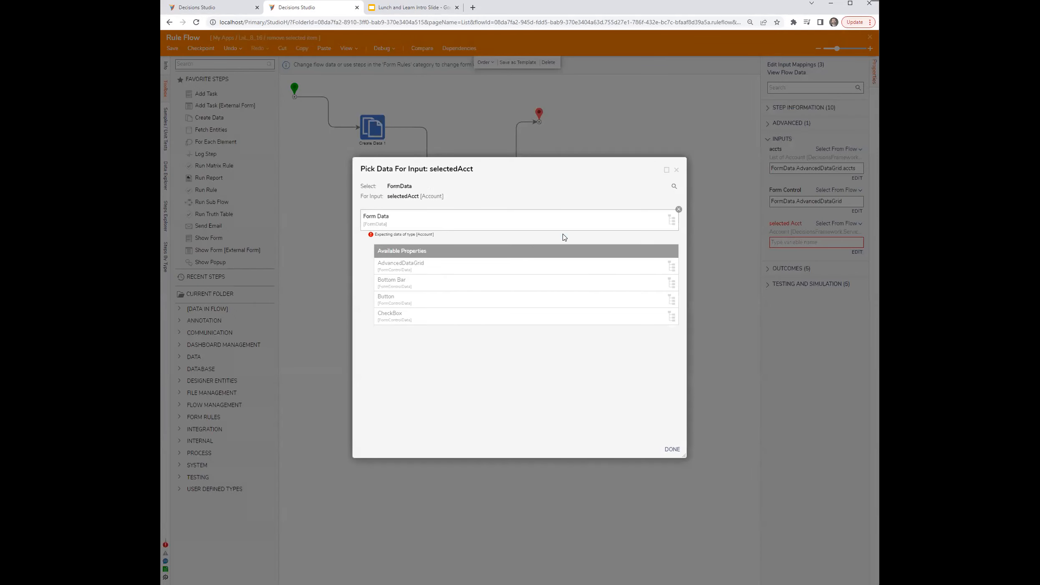
{"action": "left_click", "coordinate": [402, 266]}
{"action": "left_click", "coordinate": [415, 332]}
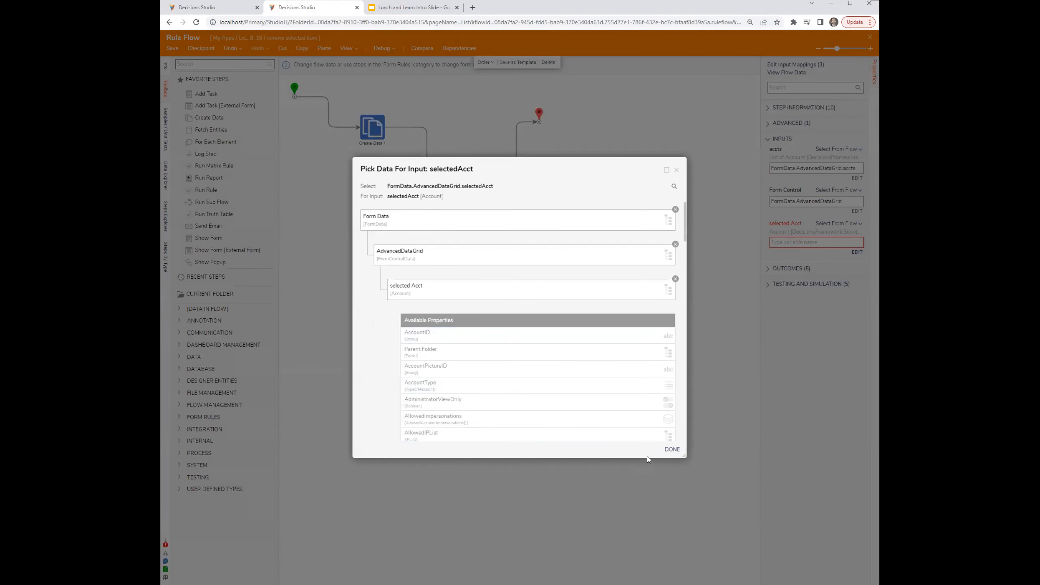
{"action": "left_click", "coordinate": [672, 450]}
Save and close the edited rule flow, its active form flow dialog and Form 1.
{"action": "left_click", "coordinate": [695, 186]}
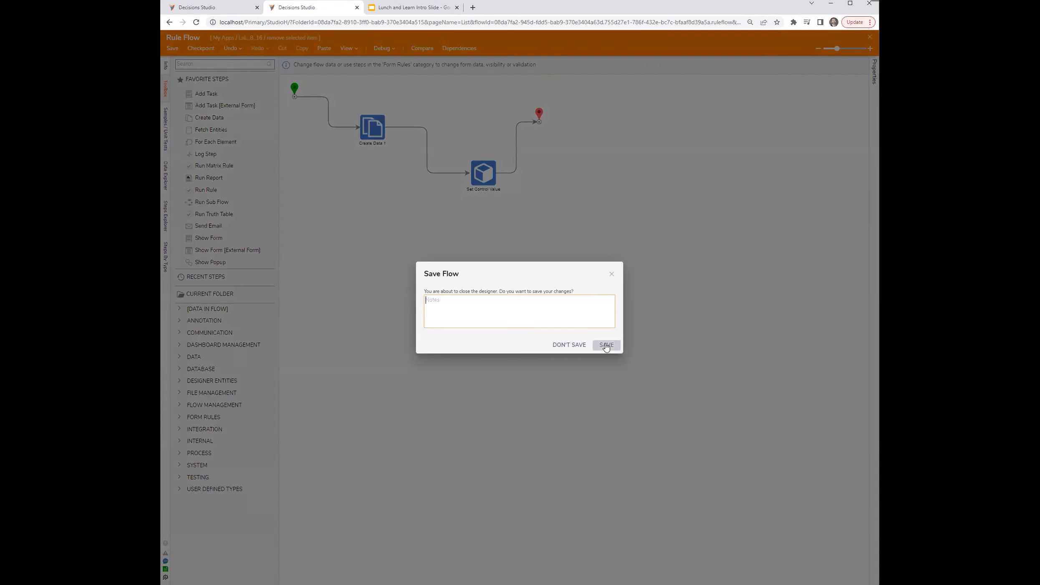
{"action": "left_click", "coordinate": [607, 346]}
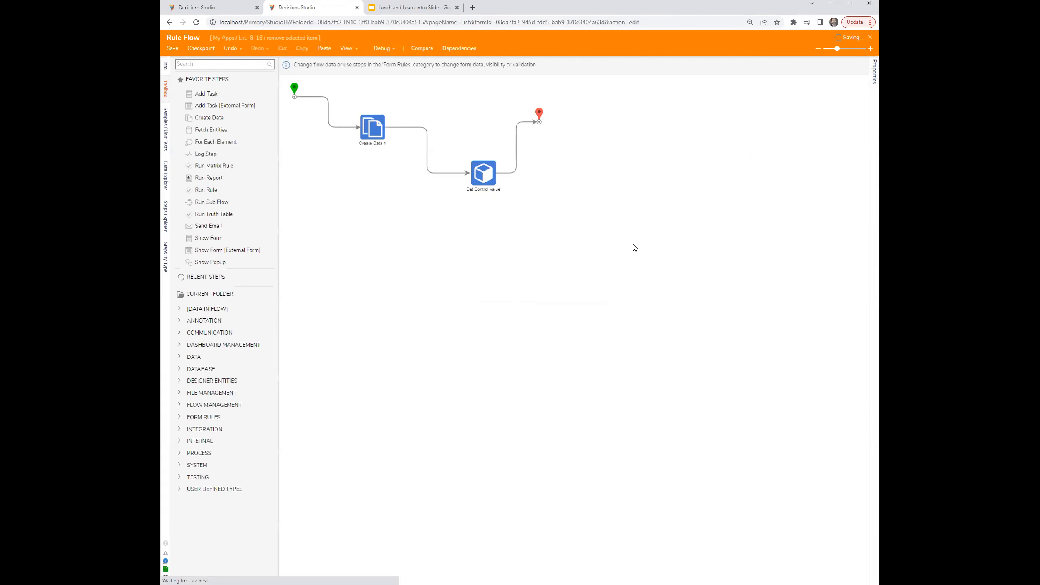
{"action": "left_click", "coordinate": [606, 416]}
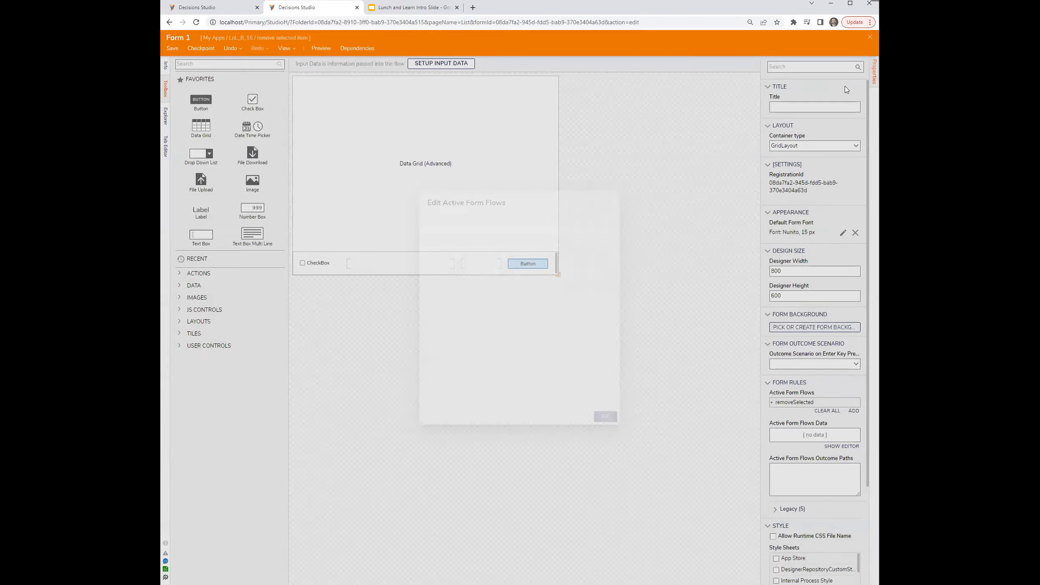
{"action": "left_click", "coordinate": [869, 39]}
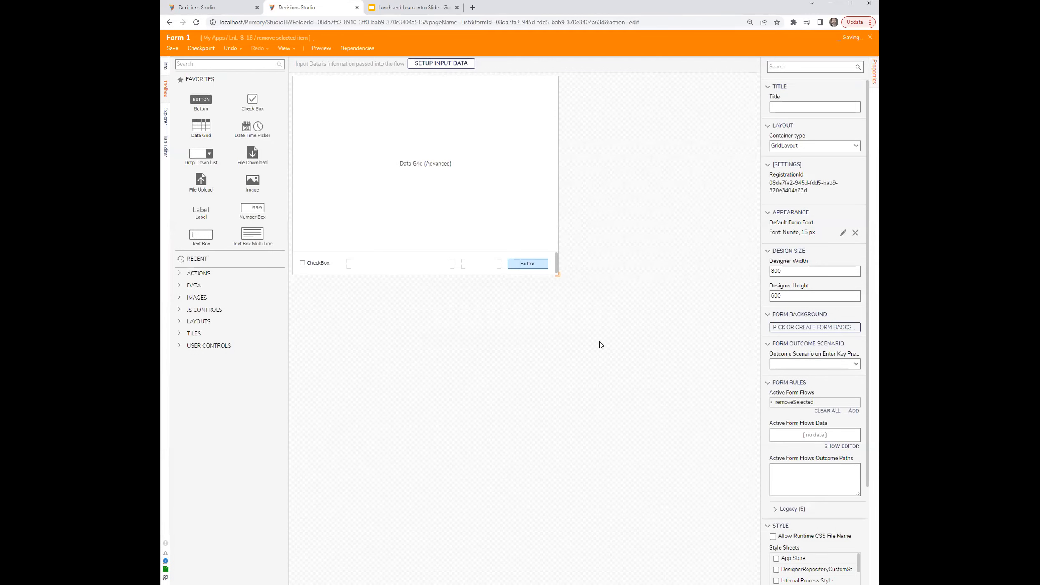
Run Flow 1 in the debugger from the other Decisions Studio browser tab and tick the form's CheckBox.
{"action": "left_click", "coordinate": [230, 8]}
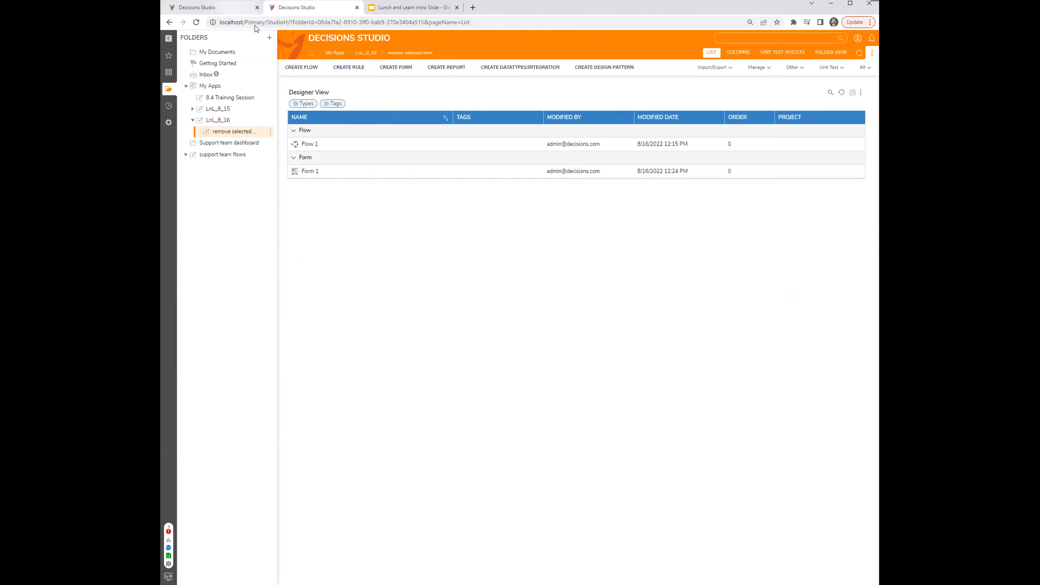
{"action": "left_click", "coordinate": [379, 51]}
{"action": "left_click", "coordinate": [521, 229]}
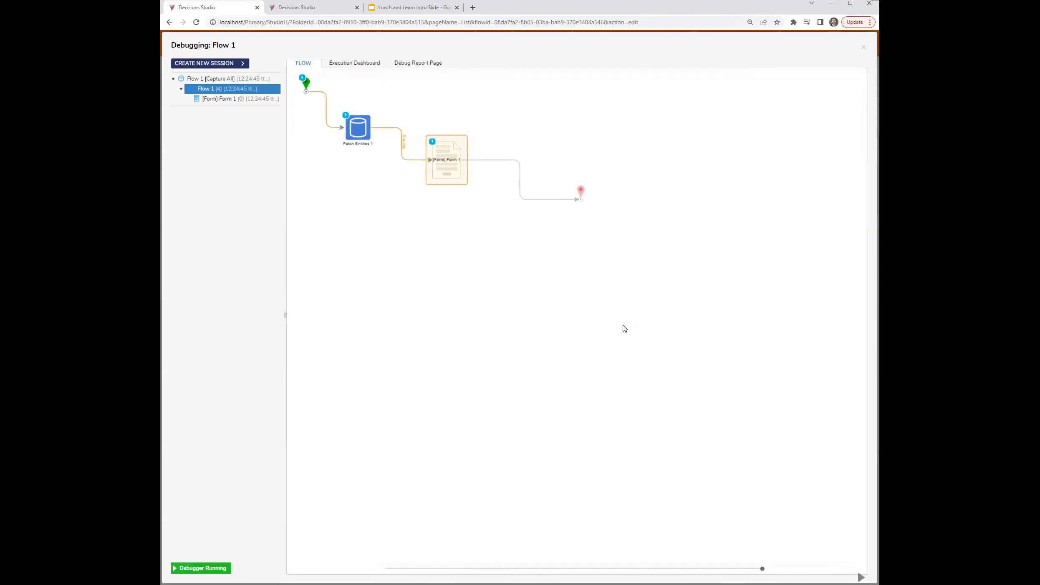
{"action": "left_click", "coordinate": [395, 408]}
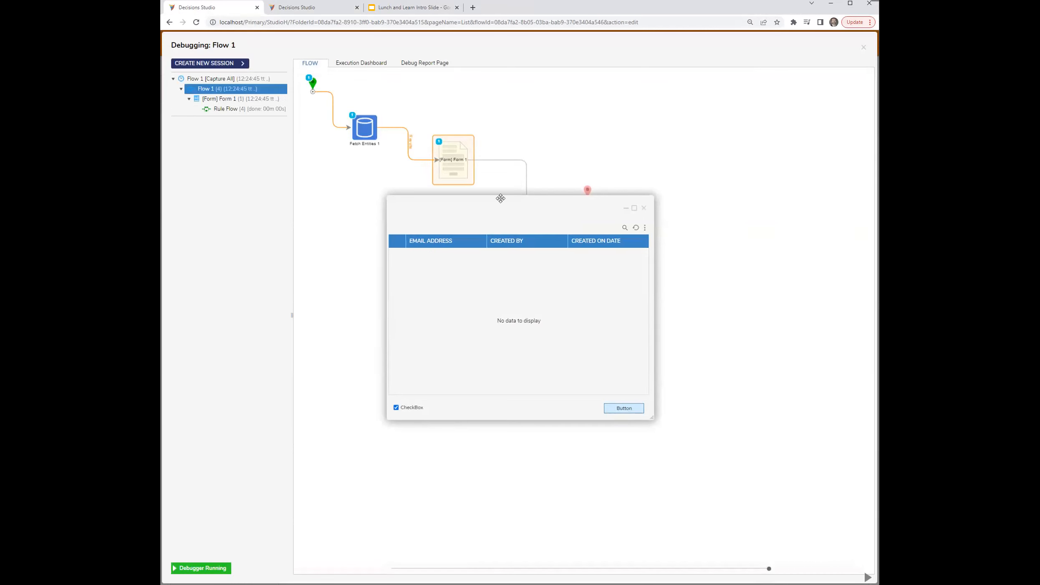
Examine the input and output data of the Create Data 1 step in the debugged rule flow.
{"action": "left_click_drag", "start_coordinate": [499, 197], "coordinate": [597, 258]}
{"action": "left_click", "coordinate": [227, 110]}
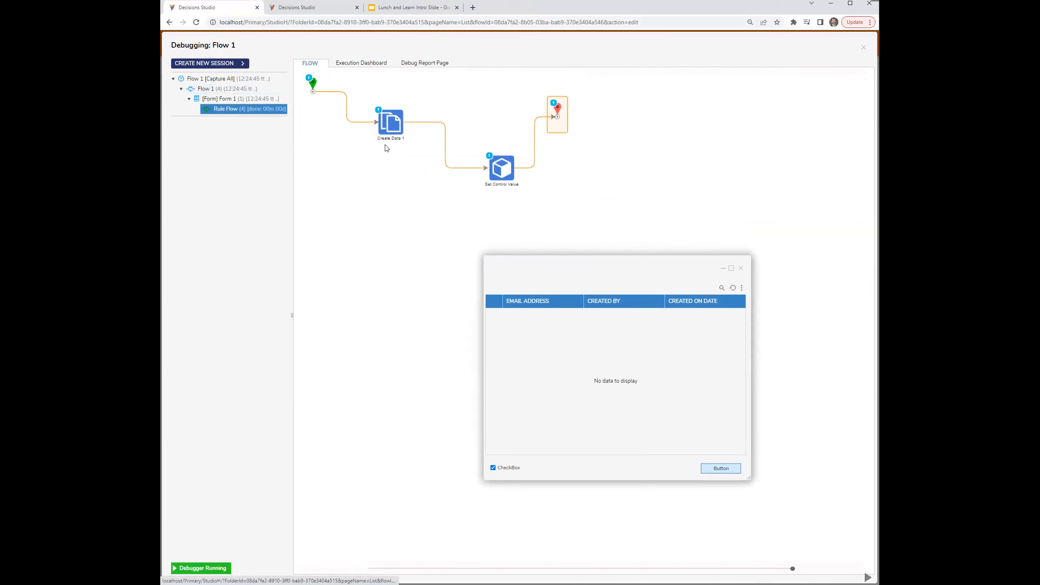
{"action": "left_click", "coordinate": [389, 124]}
{"action": "left_click", "coordinate": [436, 133]}
{"action": "left_click", "coordinate": [504, 138]}
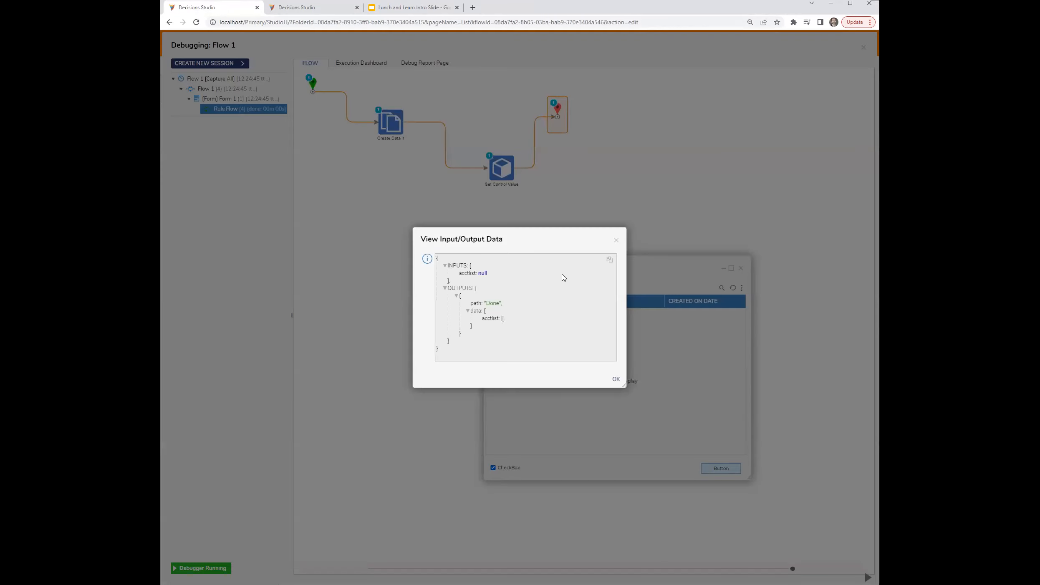
{"action": "left_click", "coordinate": [615, 239]}
Untick the CheckBox in the running form to retrigger the rule flow, and close the form.
{"action": "left_click_drag", "start_coordinate": [635, 270], "coordinate": [578, 240]}
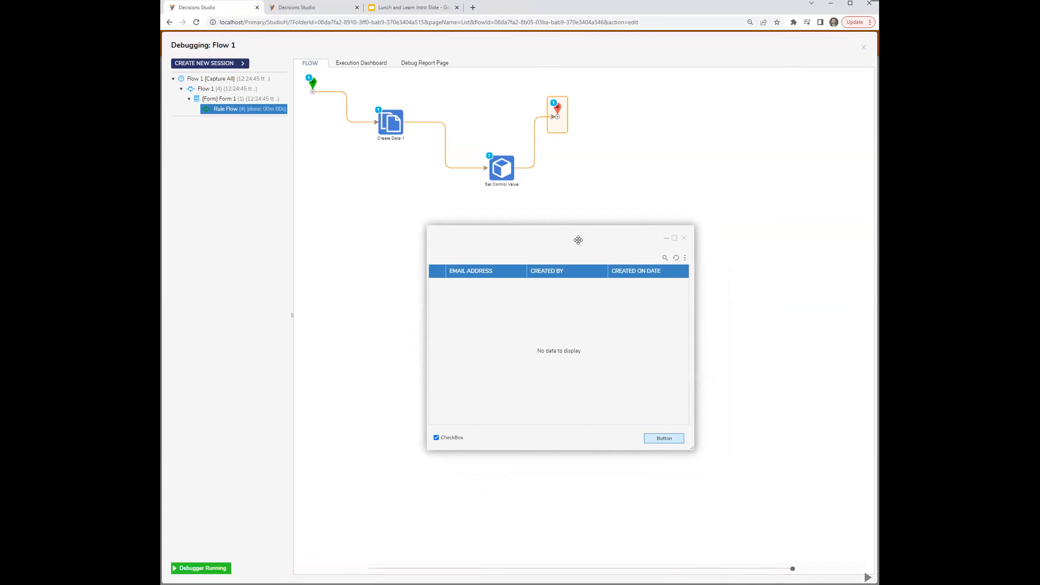
{"action": "left_click", "coordinate": [437, 439]}
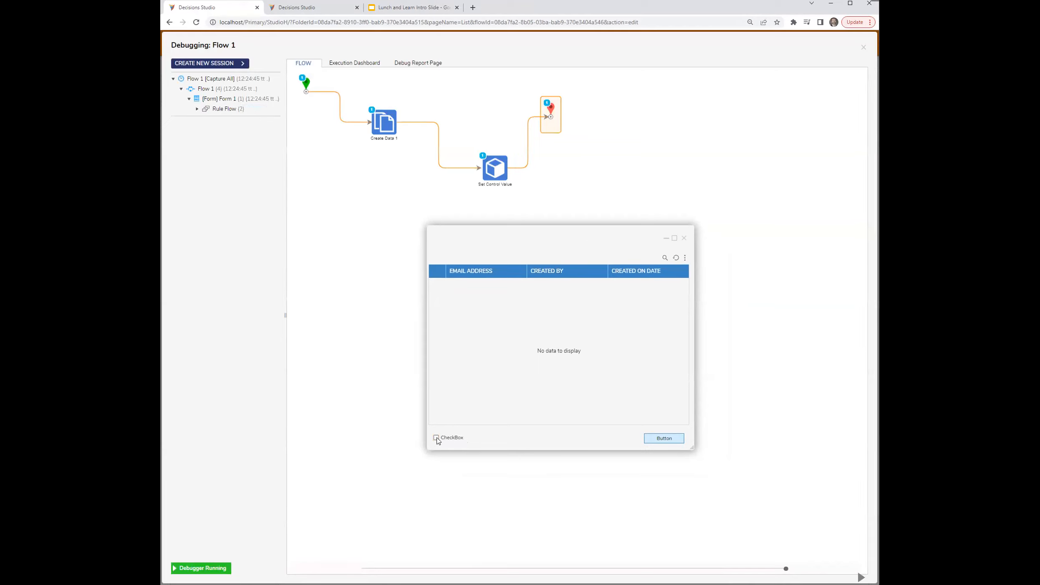
{"action": "left_click", "coordinate": [684, 237]}
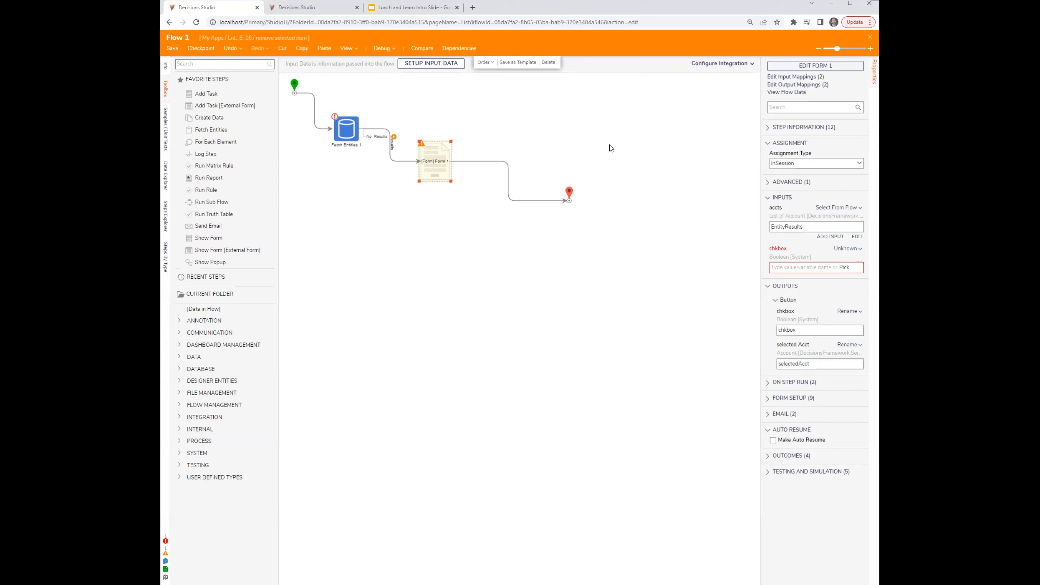
Open the removeSelected rule flow from Form 1 and review the Set Control Value step's input mappings.
{"action": "left_click", "coordinate": [804, 66]}
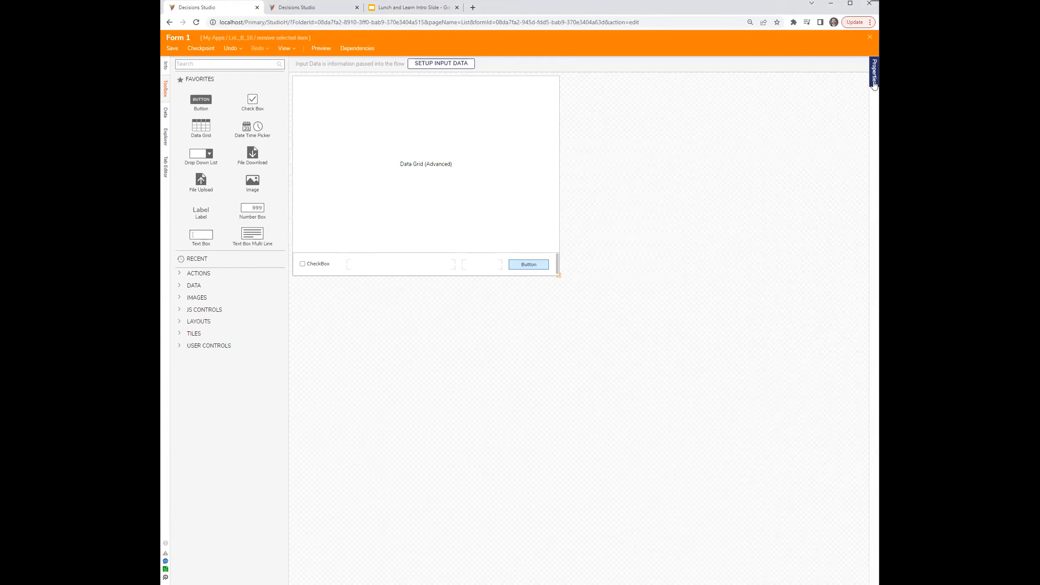
{"action": "left_click", "coordinate": [871, 90]}
{"action": "mouse_move", "coordinate": [842, 403]}
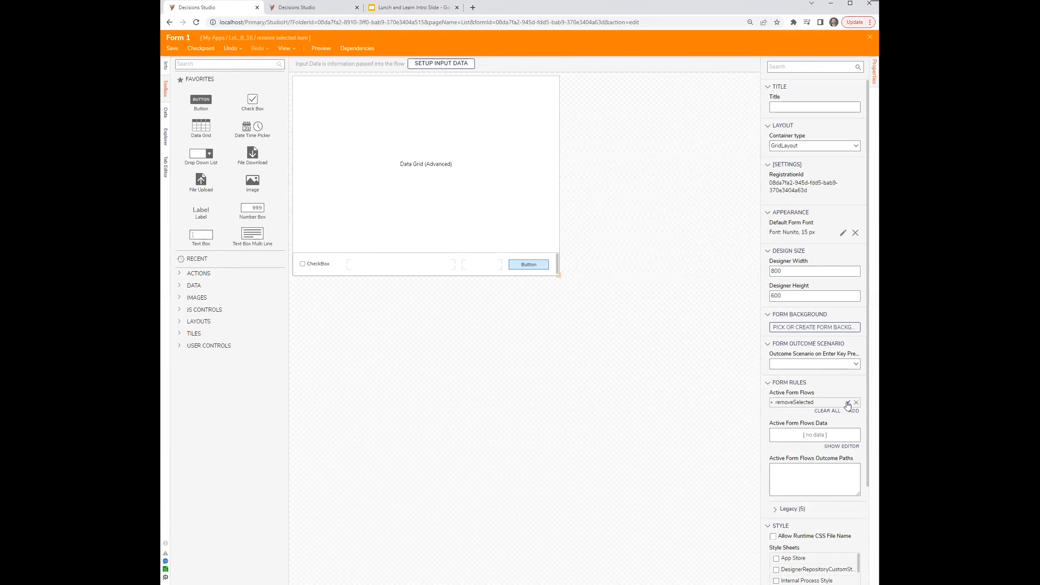
{"action": "left_click", "coordinate": [848, 403]}
{"action": "left_click", "coordinate": [510, 240]}
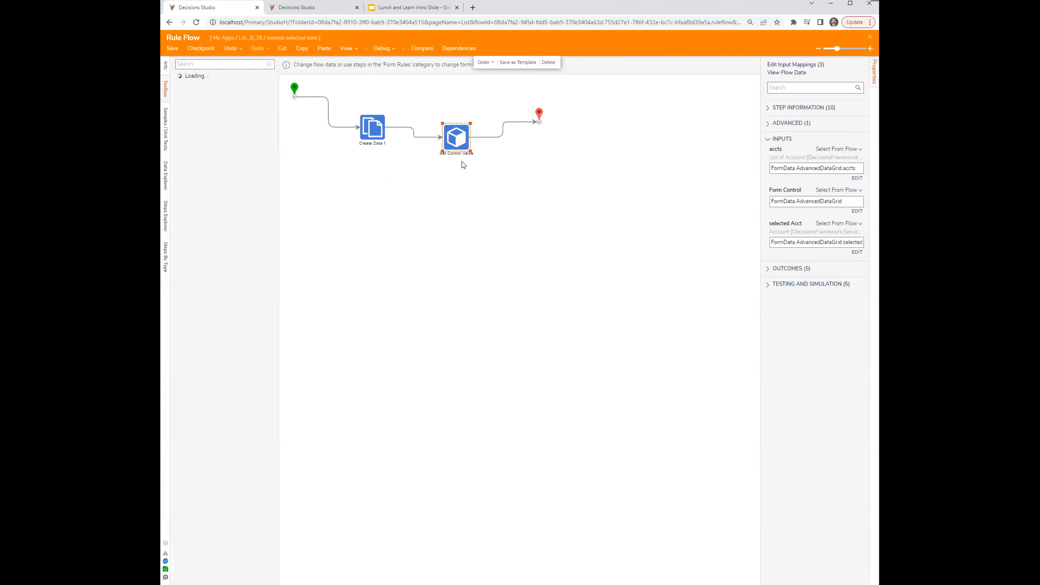
{"action": "left_click_drag", "start_coordinate": [760, 305], "coordinate": [712, 303]}
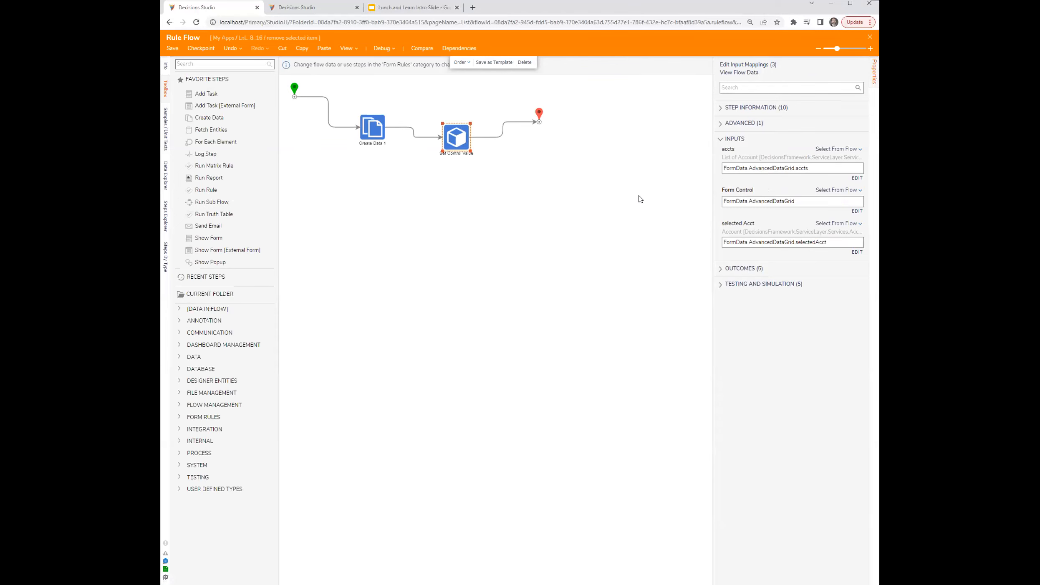
Clear and re-pick FormData.AdvancedDataGrid.accts as the accts input of the Set Control Value step.
{"action": "left_click", "coordinate": [857, 178]}
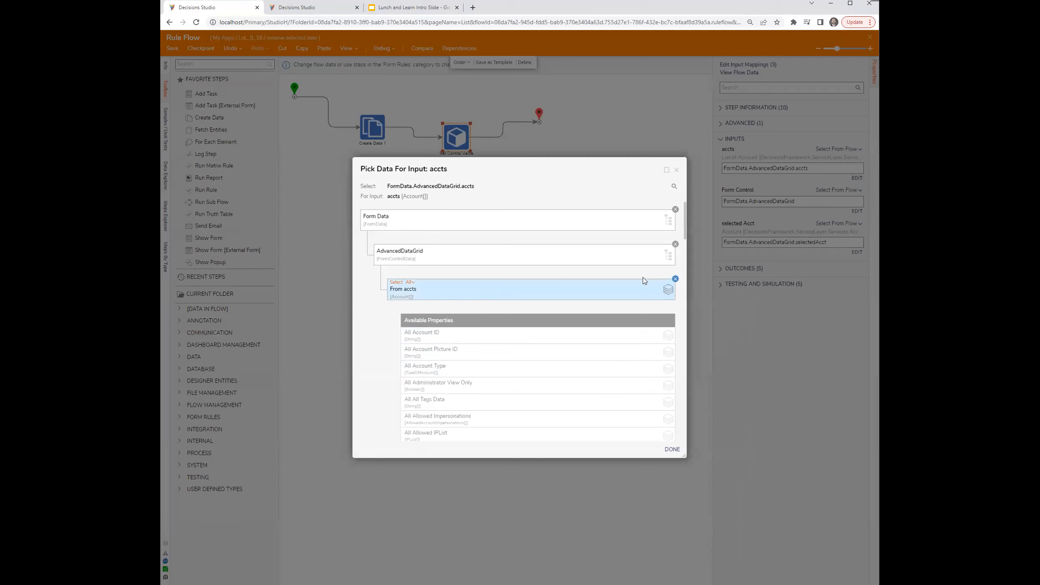
{"action": "left_click", "coordinate": [676, 279]}
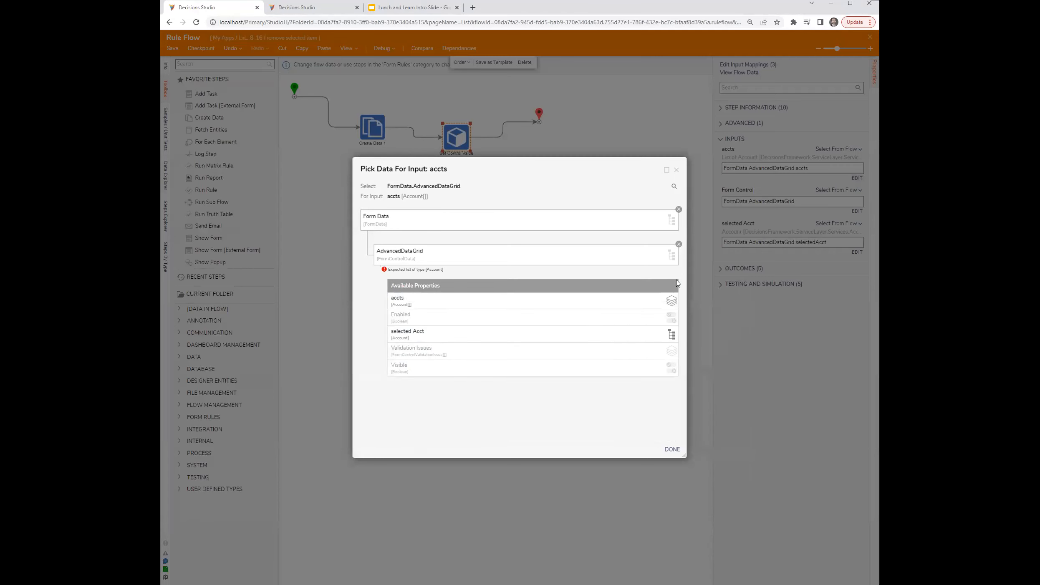
{"action": "left_click", "coordinate": [430, 299]}
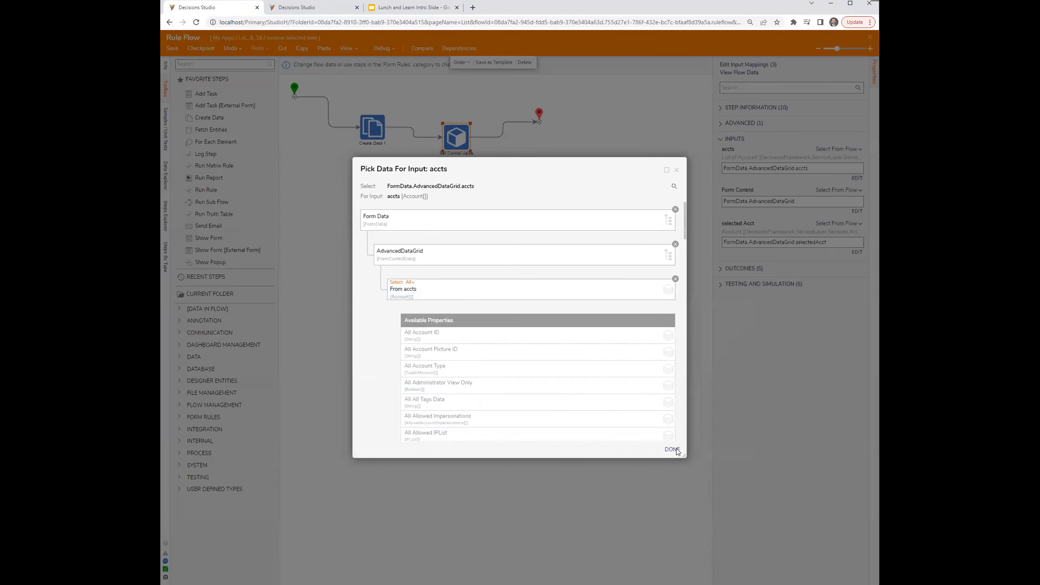
{"action": "left_click", "coordinate": [671, 449]}
{"action": "left_click", "coordinate": [559, 275]}
Save and close the rule flow, its active form flow settings, Form 1 and Flow 1.
{"action": "left_click", "coordinate": [870, 37]}
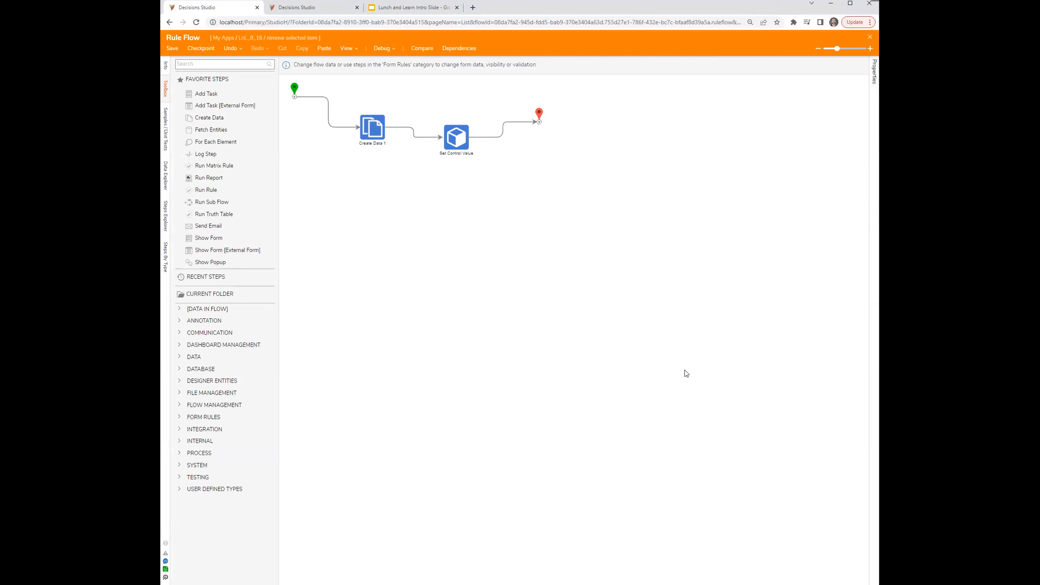
{"action": "left_click", "coordinate": [613, 346]}
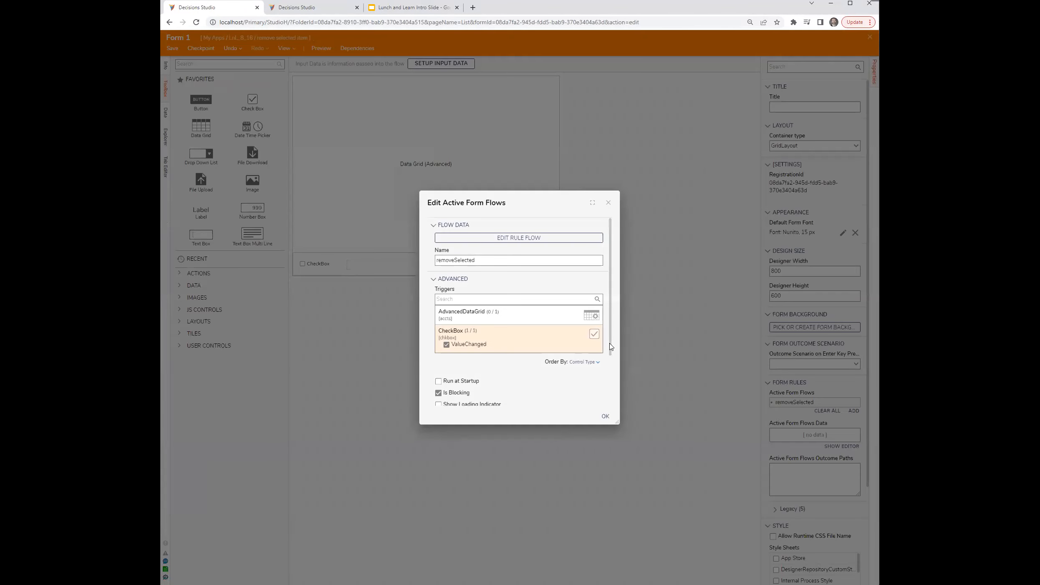
{"action": "left_click", "coordinate": [605, 416]}
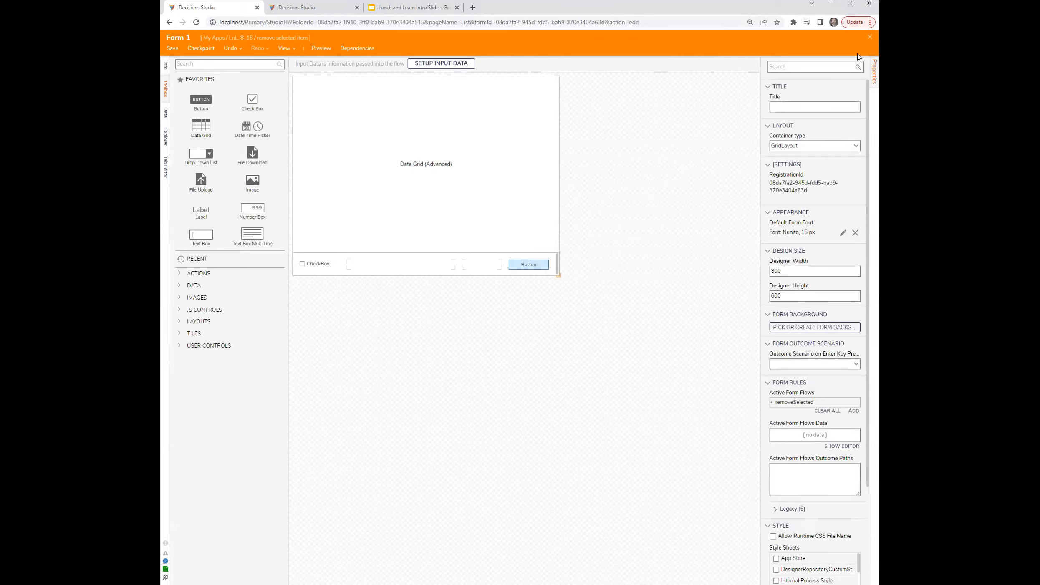
{"action": "left_click", "coordinate": [870, 37]}
{"action": "left_click", "coordinate": [607, 346]}
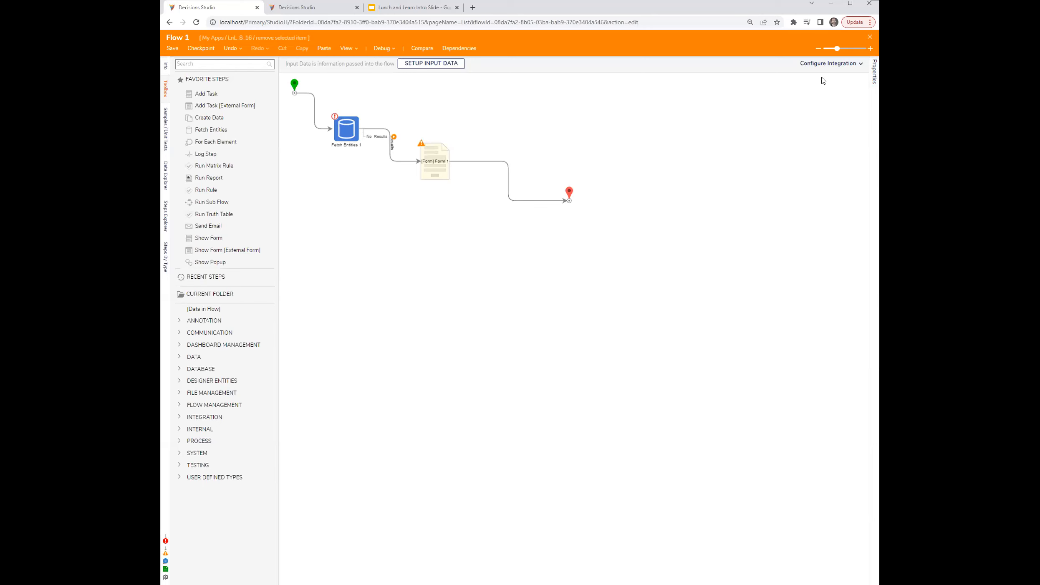
{"action": "left_click", "coordinate": [869, 37]}
{"action": "left_click", "coordinate": [609, 345]}
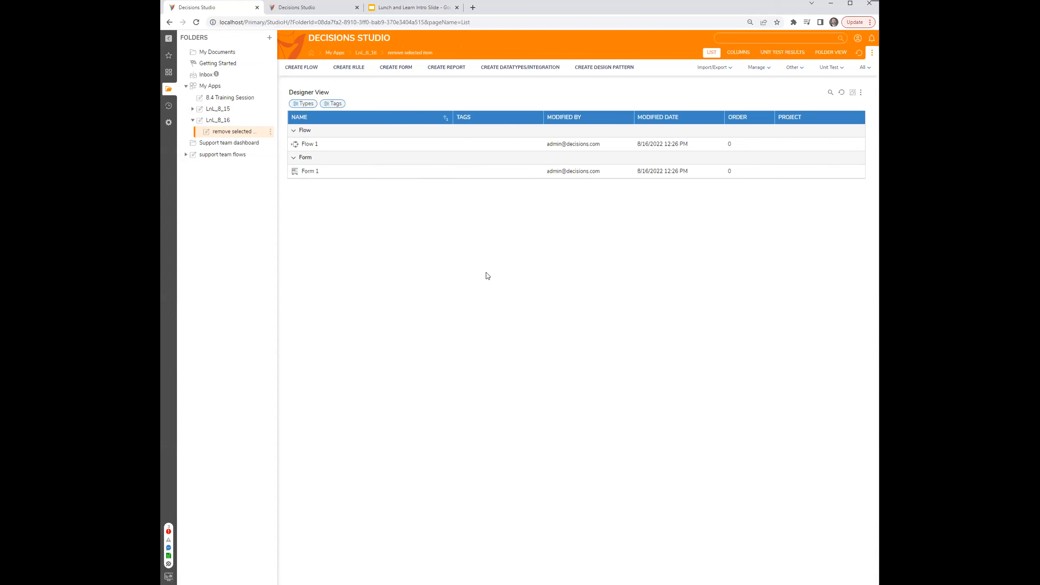
Create a report in the current folder and add Folder Data Source as its data source.
{"action": "left_click", "coordinate": [446, 67]}
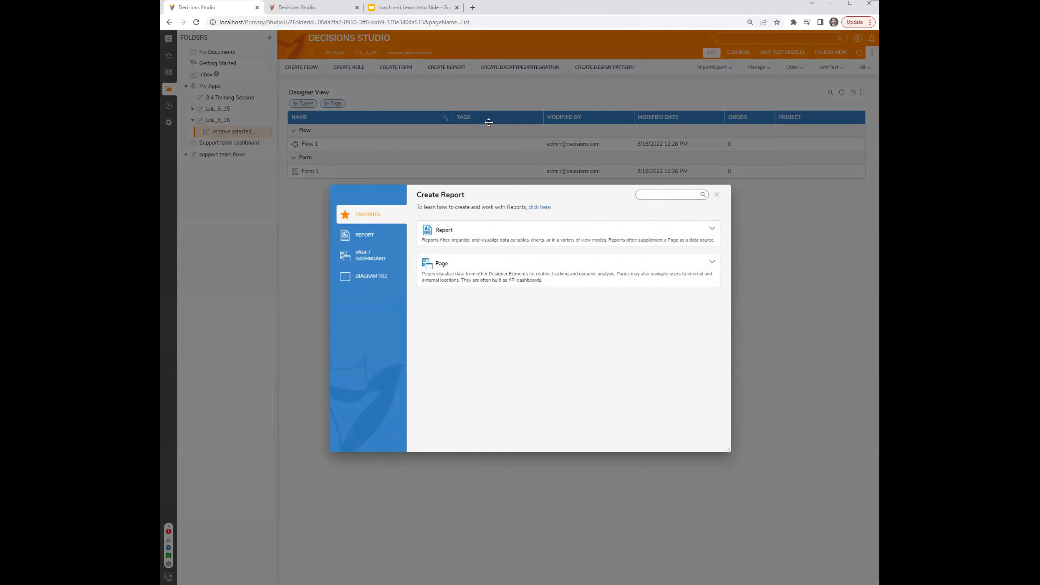
{"action": "left_click", "coordinate": [509, 237]}
{"action": "left_click", "coordinate": [568, 250]}
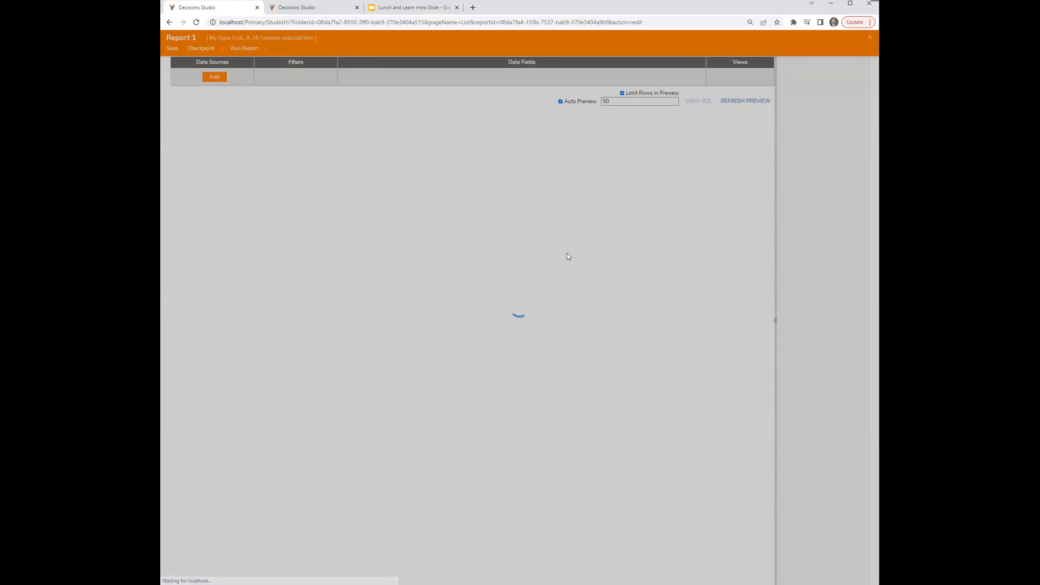
{"action": "left_click", "coordinate": [211, 94]}
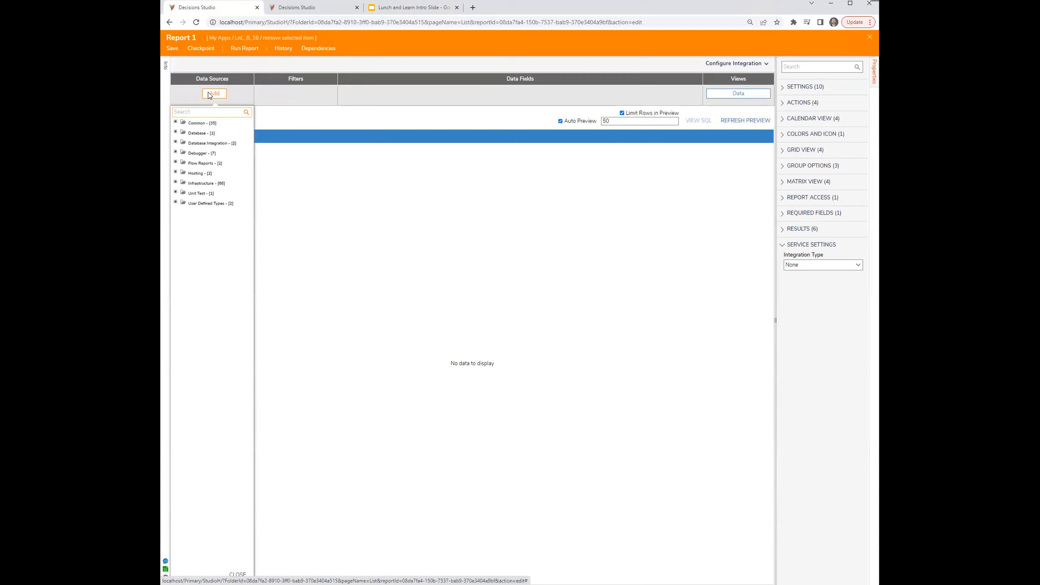
{"action": "type", "text": "folder"}
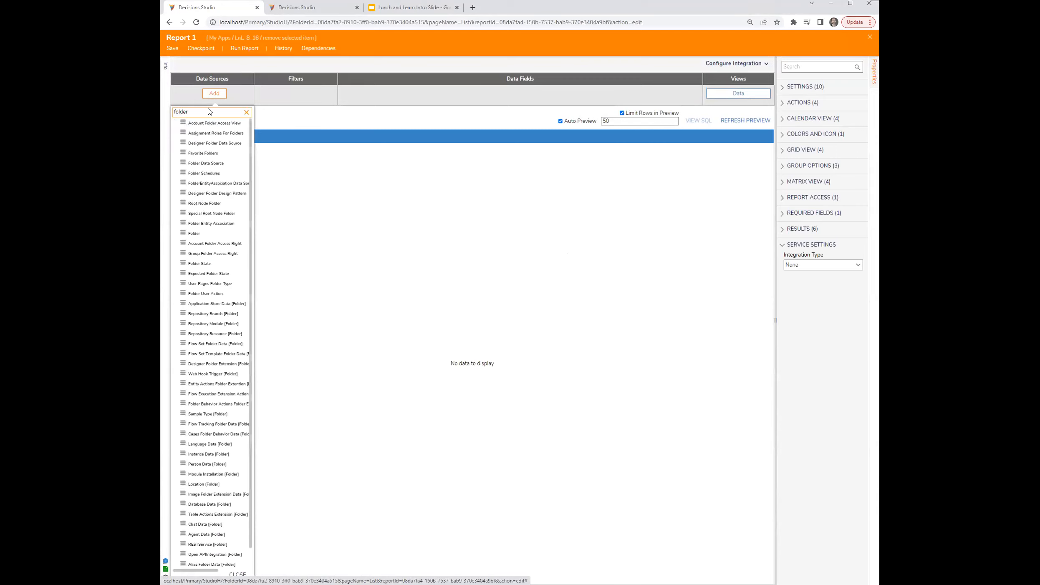
{"action": "left_click", "coordinate": [214, 165]}
Add Entity Name as a report data field and remove the mistakenly added Folder Behavior Type fields.
{"action": "left_click", "coordinate": [357, 93]}
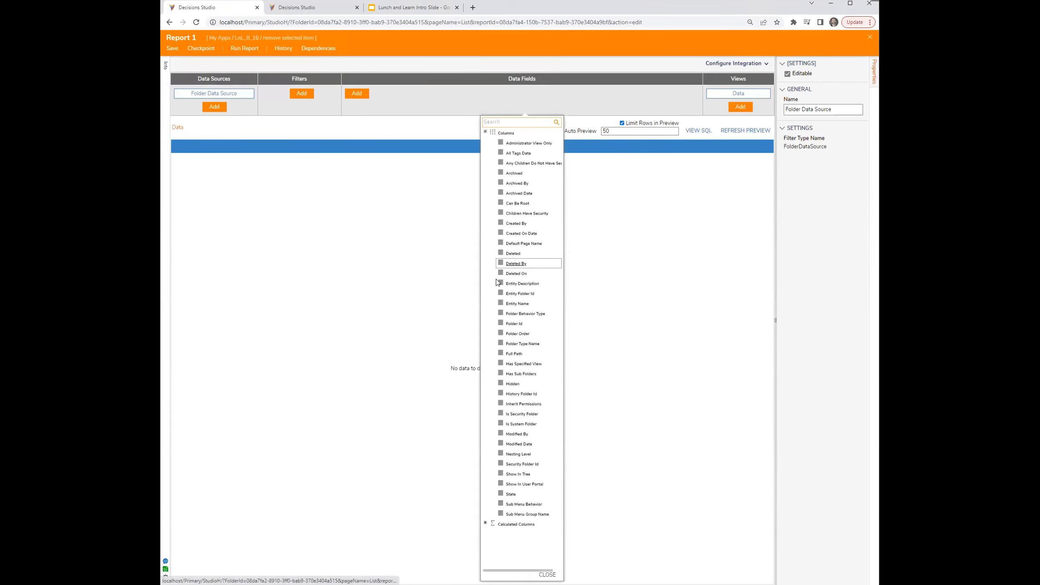
{"action": "double_click", "coordinate": [499, 313]}
{"action": "left_click", "coordinate": [501, 304]}
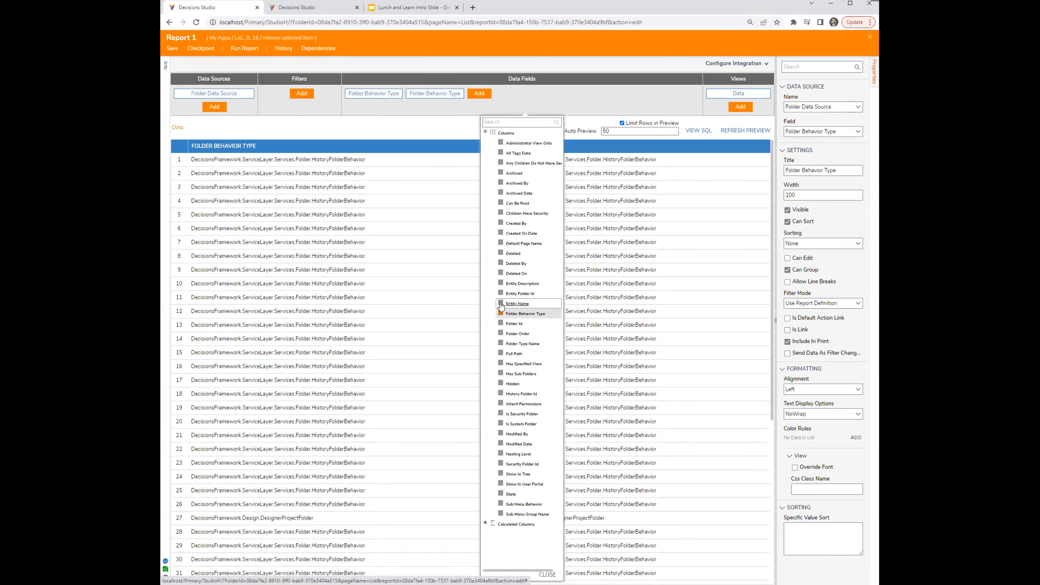
{"action": "left_click", "coordinate": [452, 96]}
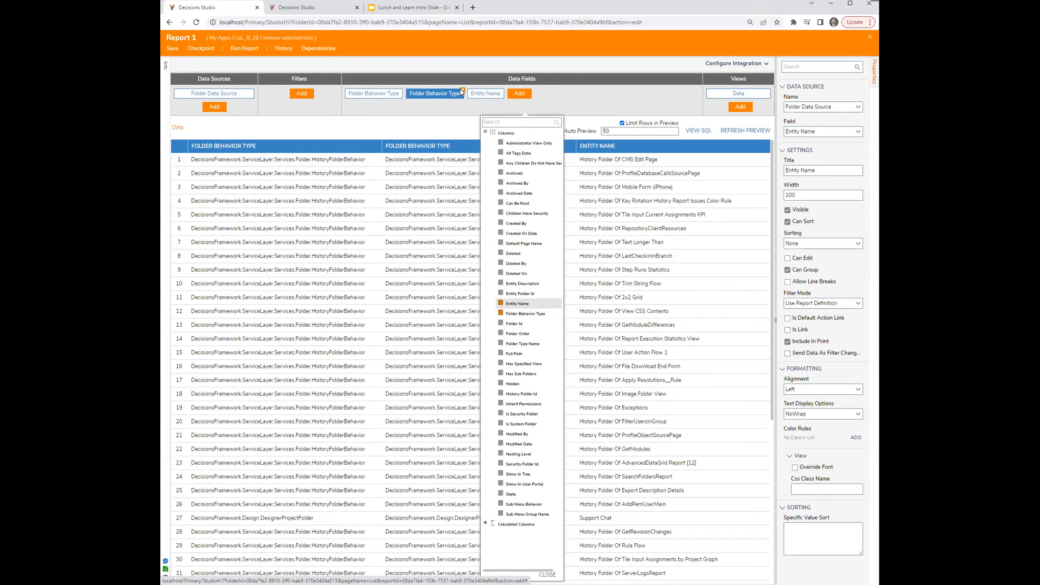
{"action": "left_click", "coordinate": [401, 91]}
{"action": "left_click", "coordinate": [586, 333]}
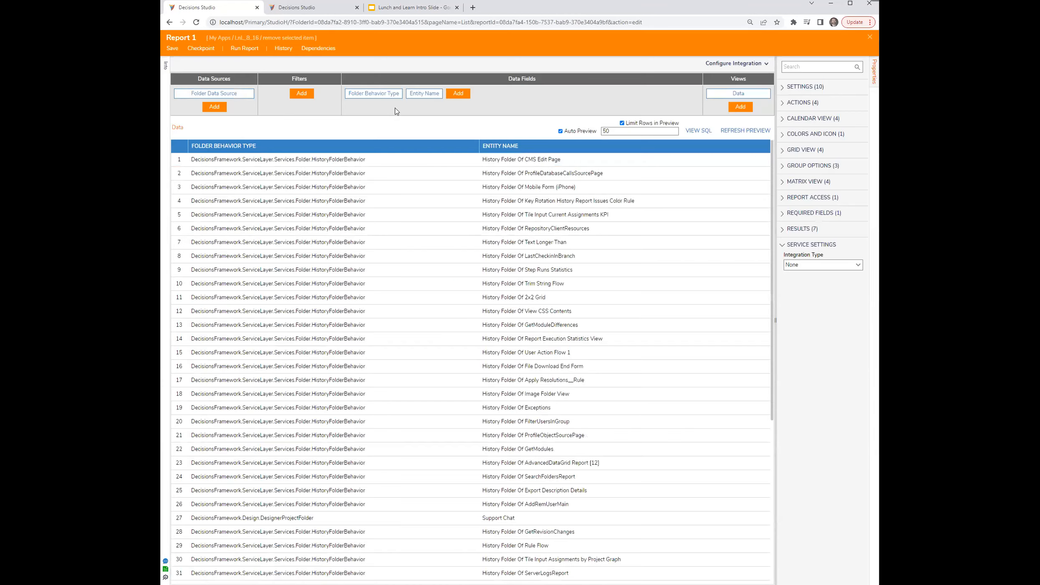
{"action": "left_click", "coordinate": [402, 91]}
{"action": "left_click", "coordinate": [588, 333]}
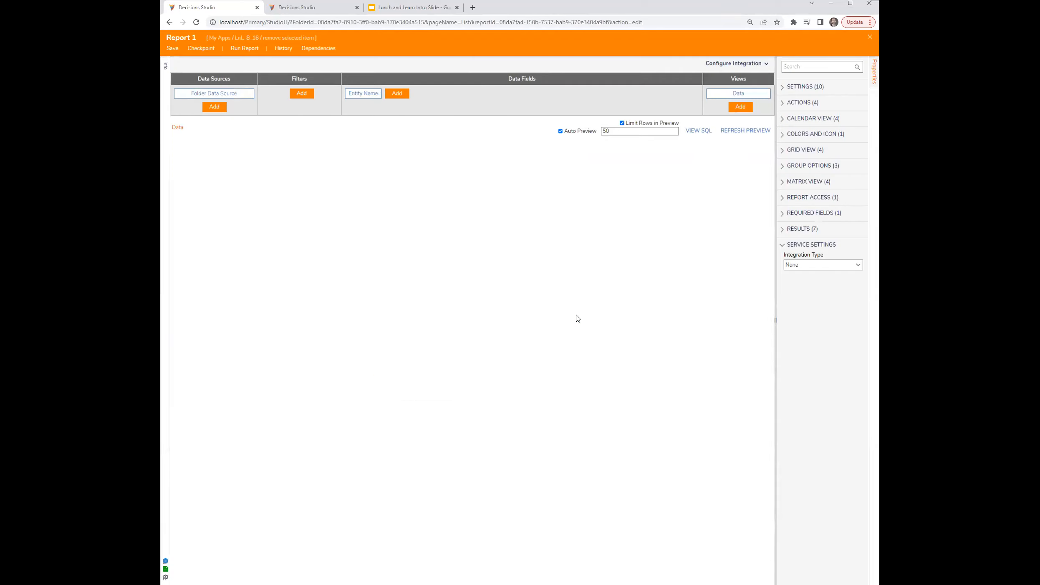
{"action": "left_click", "coordinate": [397, 94]}
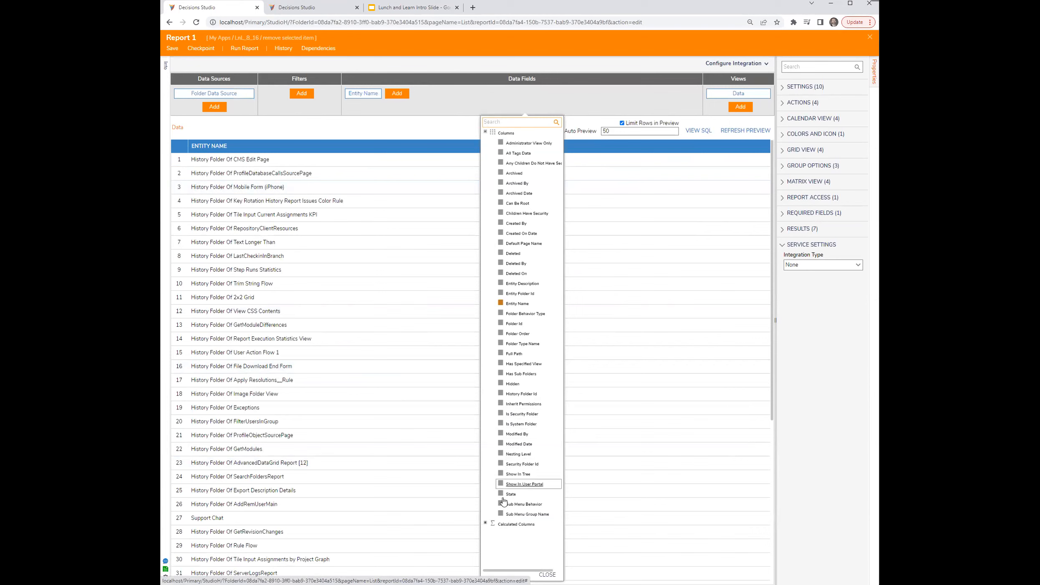
{"action": "left_click", "coordinate": [486, 525]}
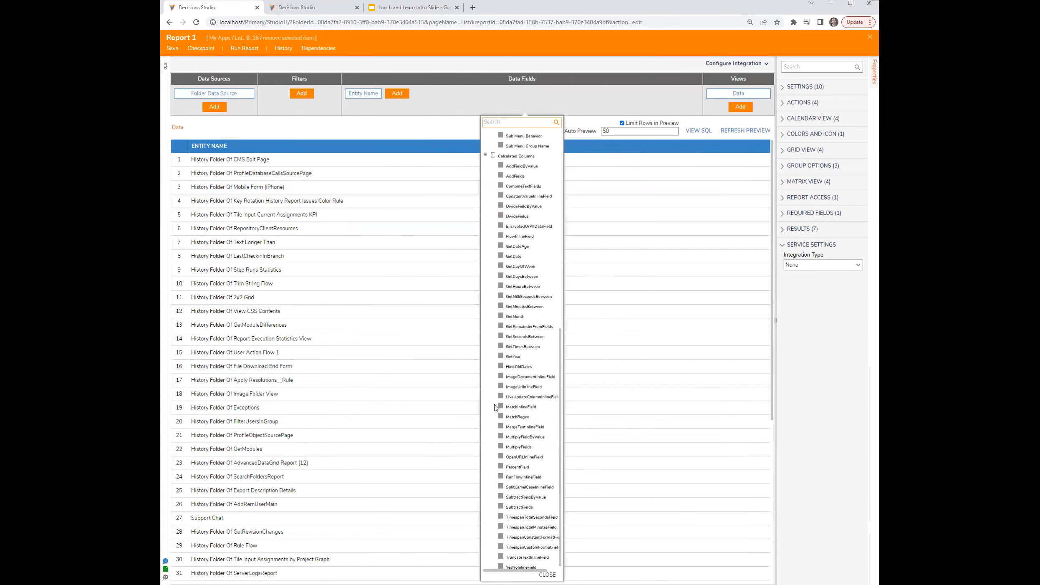
{"action": "scroll", "coordinate": [493, 369], "scroll_direction": "down", "scroll_amount": 3}
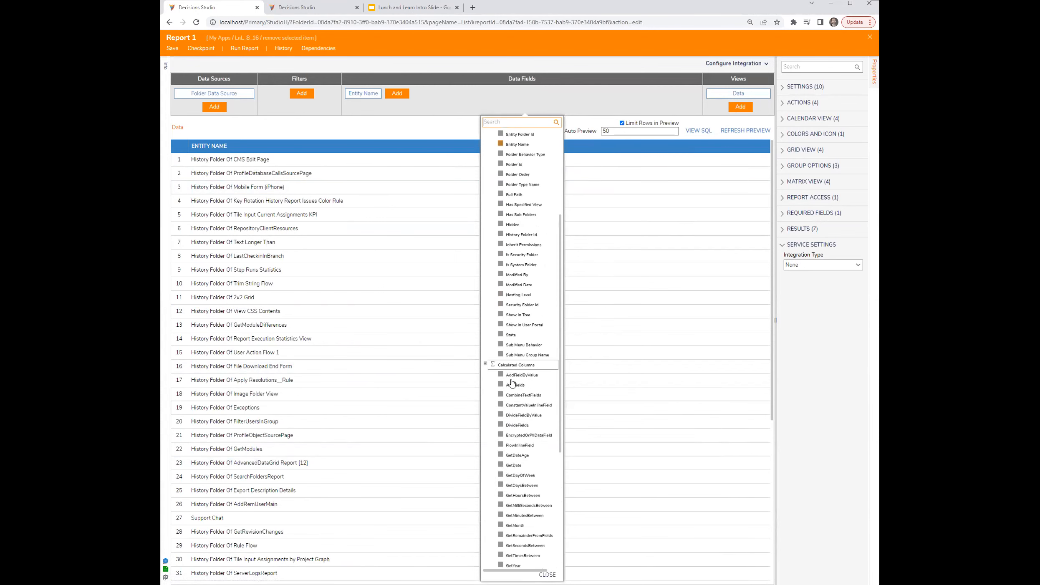
{"action": "left_click", "coordinate": [545, 88]}
Join the parent folder as a second data source and add its In entity Name data field to the report.
{"action": "left_click", "coordinate": [213, 107]}
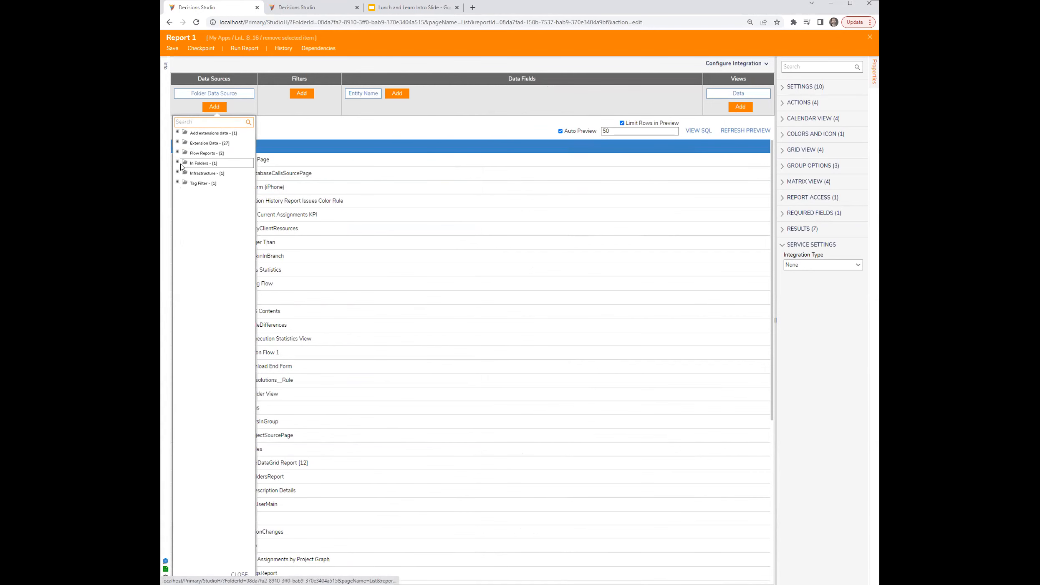
{"action": "left_click", "coordinate": [214, 173]}
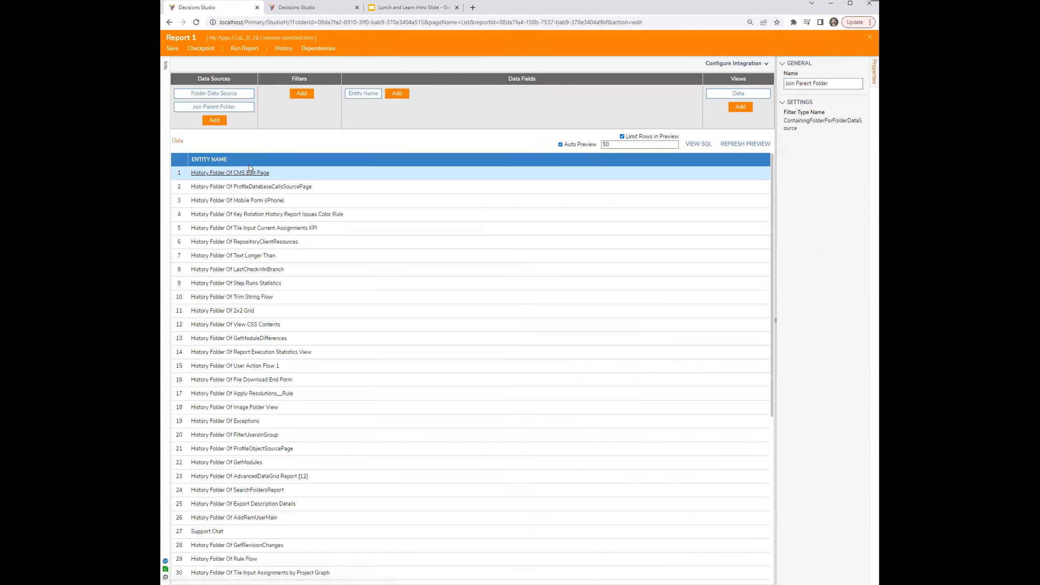
{"action": "left_click", "coordinate": [397, 93]}
{"action": "scroll", "coordinate": [522, 530], "scroll_direction": "down", "scroll_amount": 3}
{"action": "scroll", "coordinate": [516, 402], "scroll_direction": "down", "scroll_amount": 3}
{"action": "left_click", "coordinate": [517, 409]}
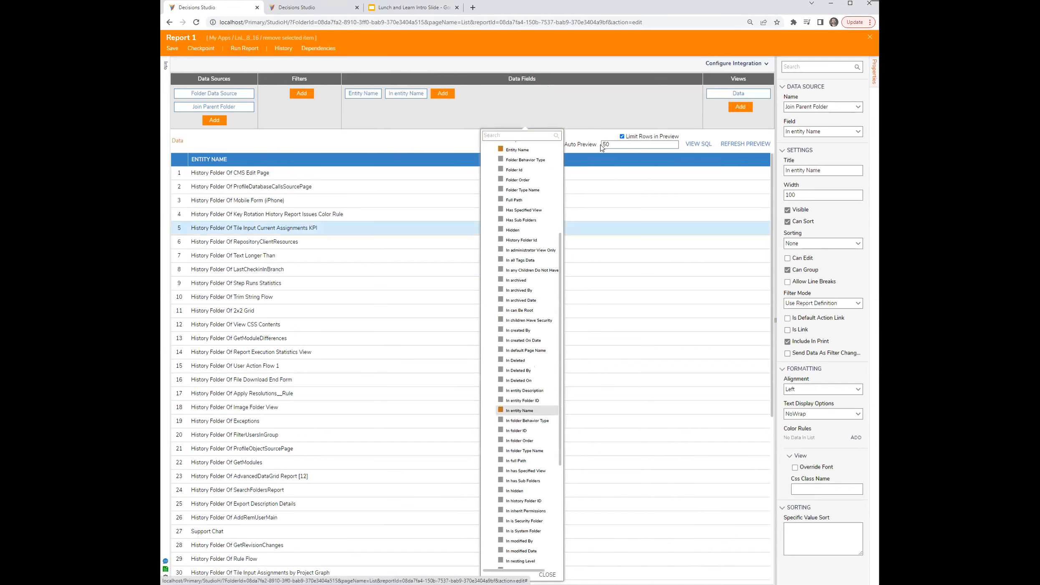
{"action": "left_click", "coordinate": [601, 111]}
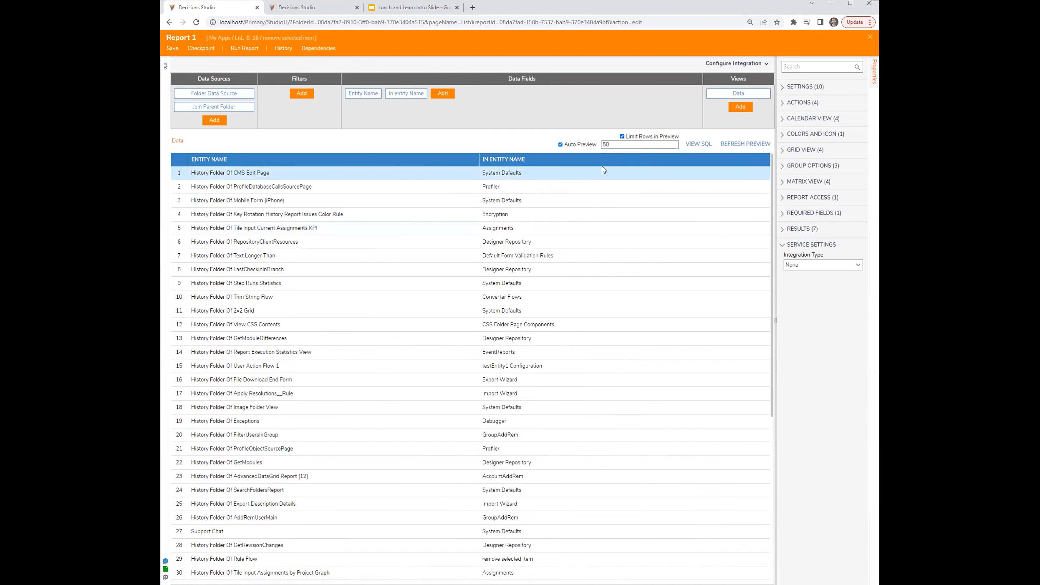
Group the report preview by the In entity Name column, and save and close the report.
{"action": "left_click", "coordinate": [753, 161]}
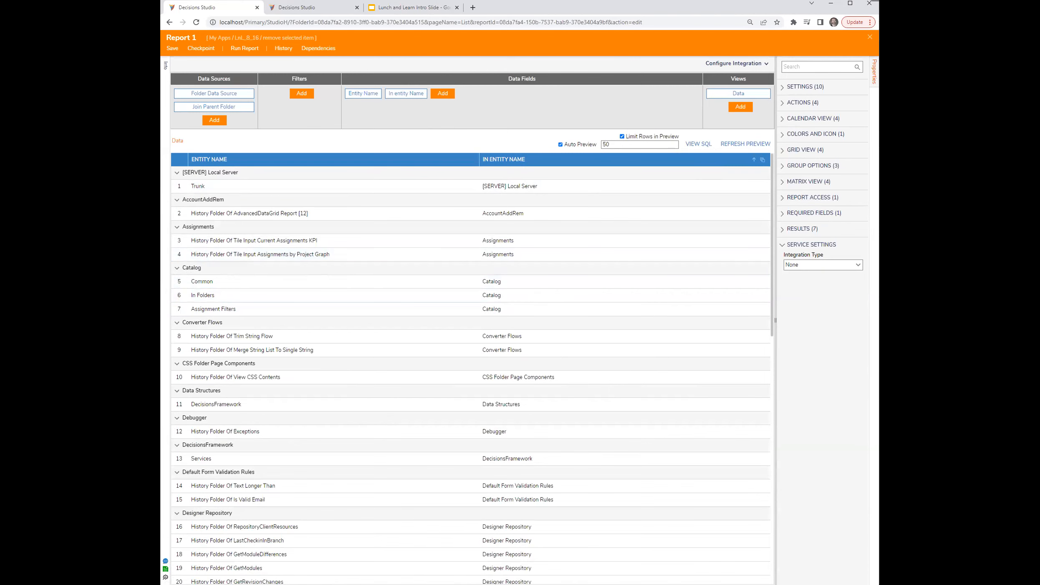
{"action": "key", "text": "ctrl+s"}
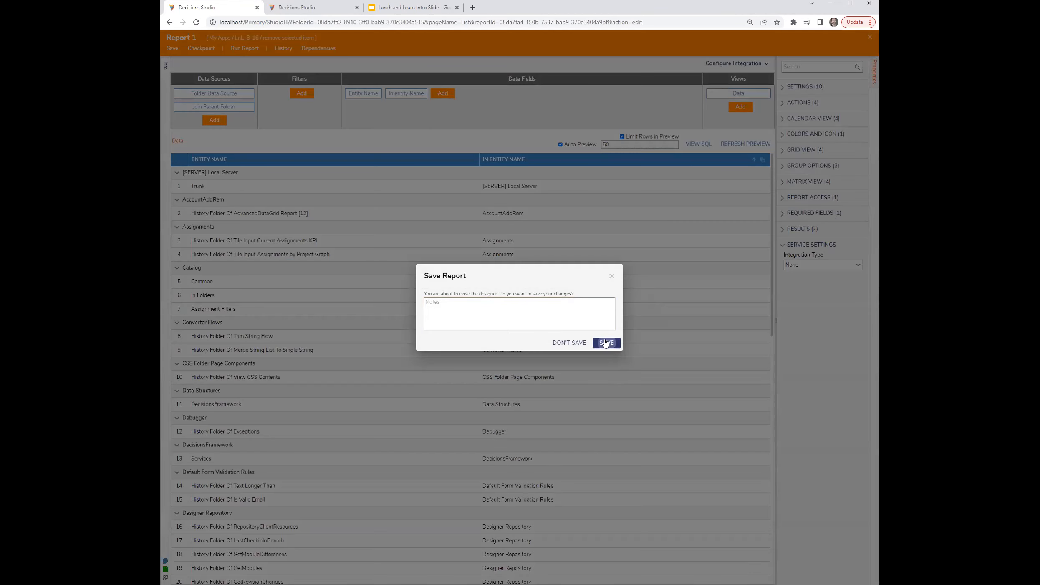
{"action": "left_click", "coordinate": [602, 342]}
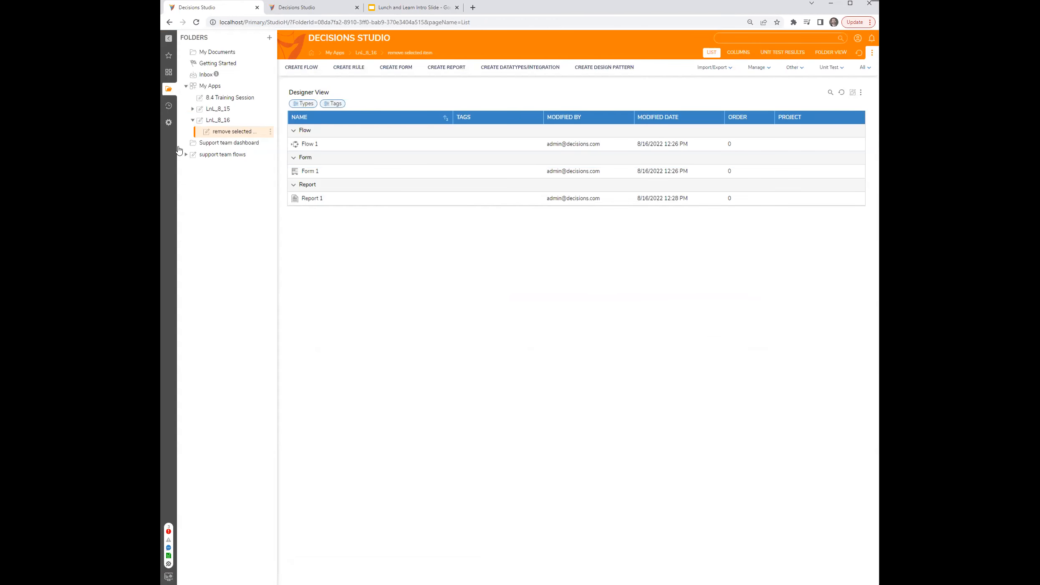
Open the Theme Editor for the System folder.
{"action": "left_click", "coordinate": [168, 122]}
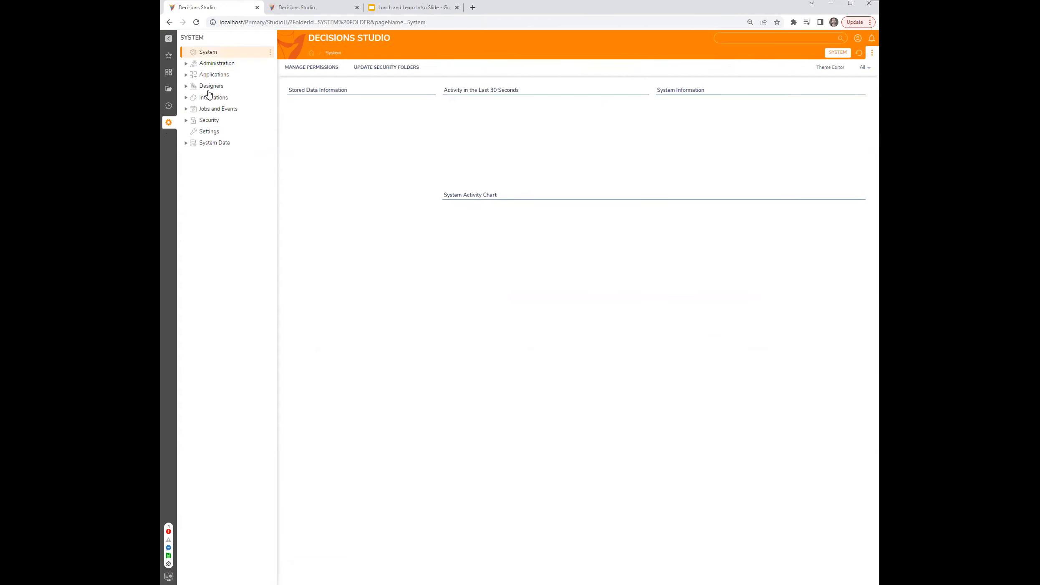
{"action": "right_click", "coordinate": [212, 59]}
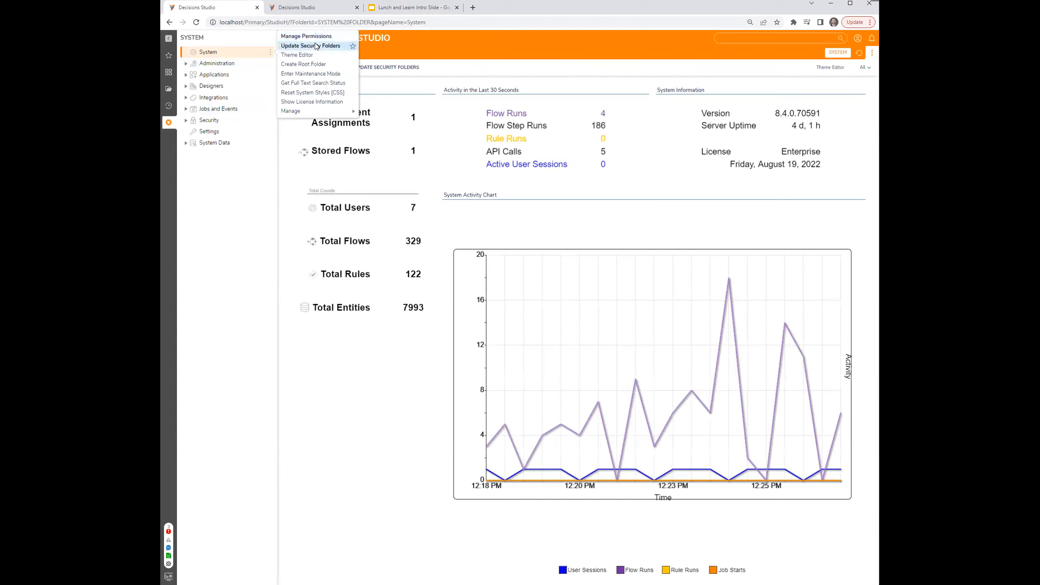
{"action": "left_click", "coordinate": [297, 55]}
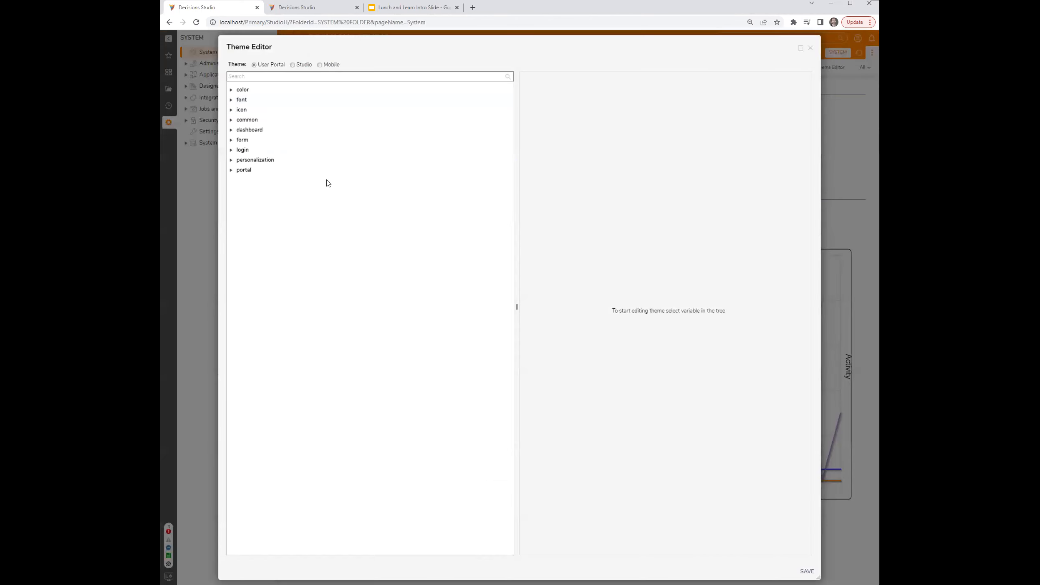
{"action": "left_click", "coordinate": [271, 74]}
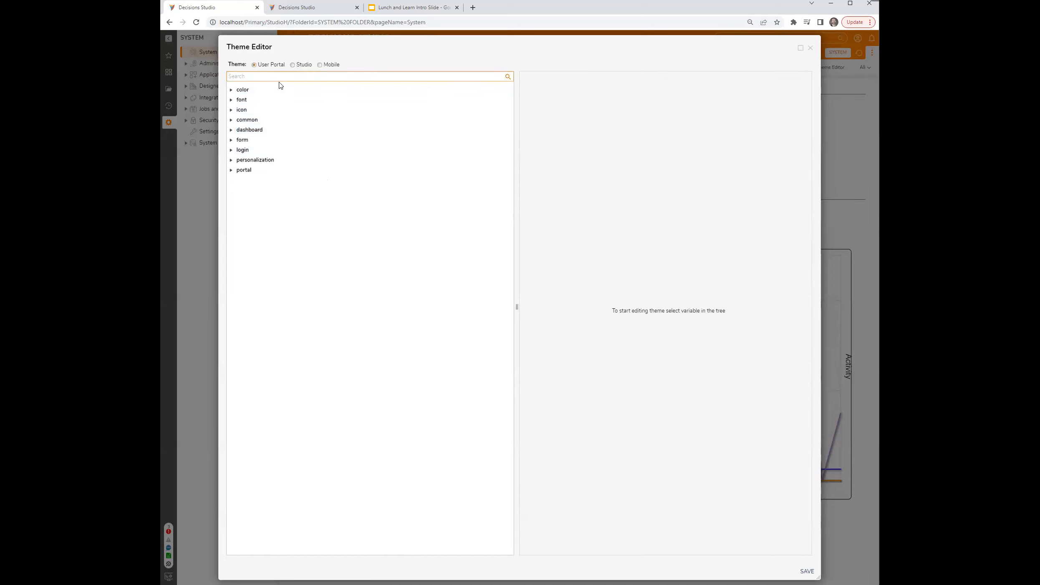
Compare the variable categories of the Studio and User Portal themes, including the User Portal dashboard category.
{"action": "left_click", "coordinate": [293, 66]}
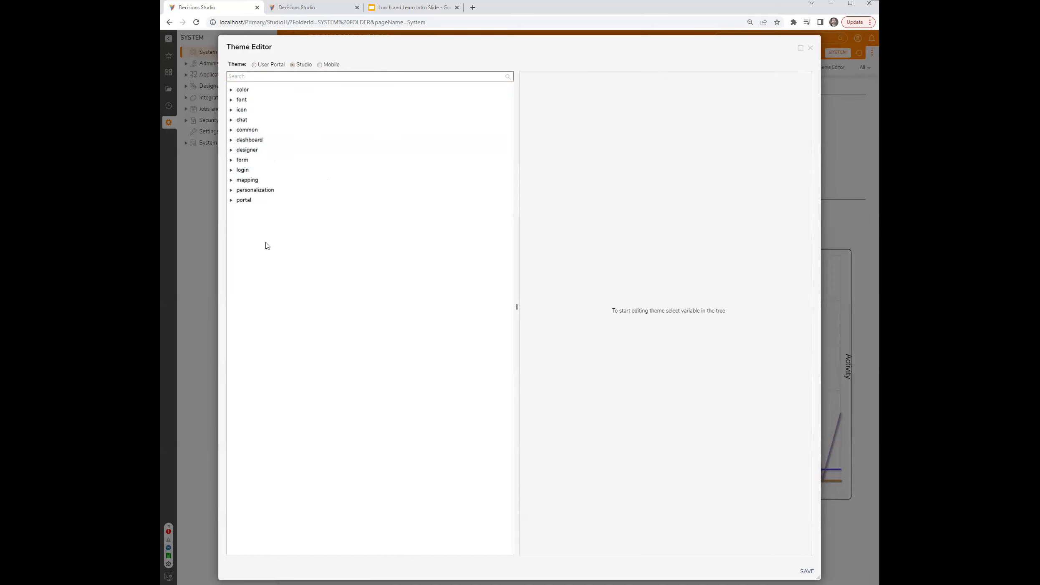
{"action": "left_click", "coordinate": [274, 66]}
{"action": "left_click", "coordinate": [232, 131]}
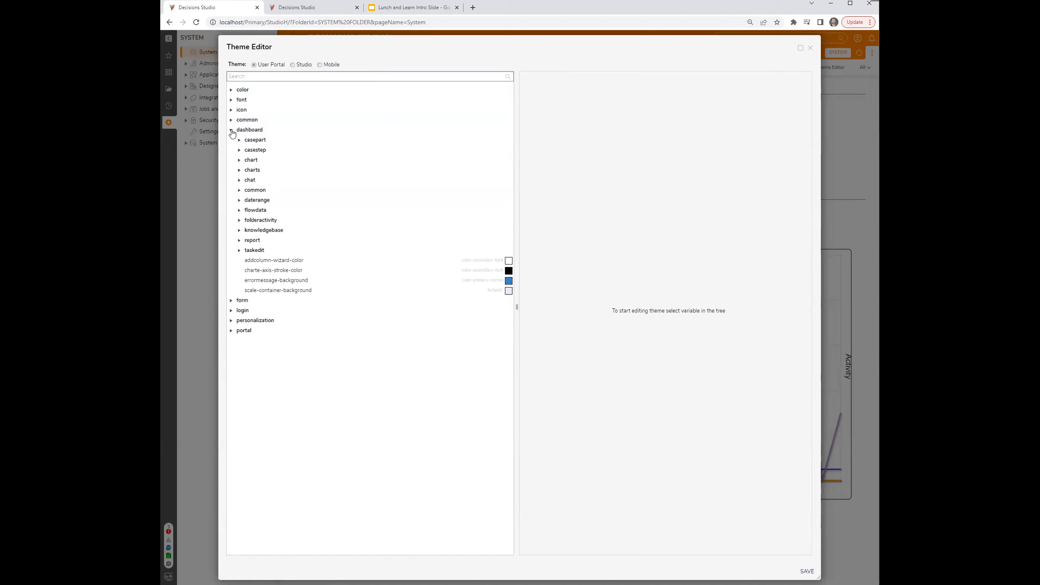
{"action": "left_click", "coordinate": [233, 131]}
Search the User Portal theme for "report" and examine the variables in the dashboard report category.
{"action": "left_click", "coordinate": [259, 74]}
{"action": "type", "text": "report"}
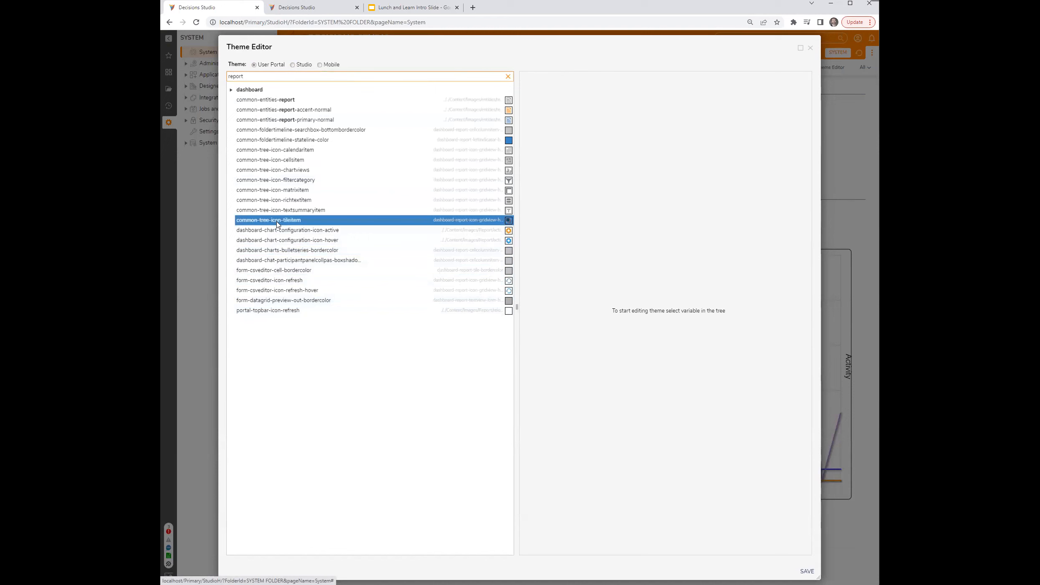
{"action": "left_click", "coordinate": [230, 89]}
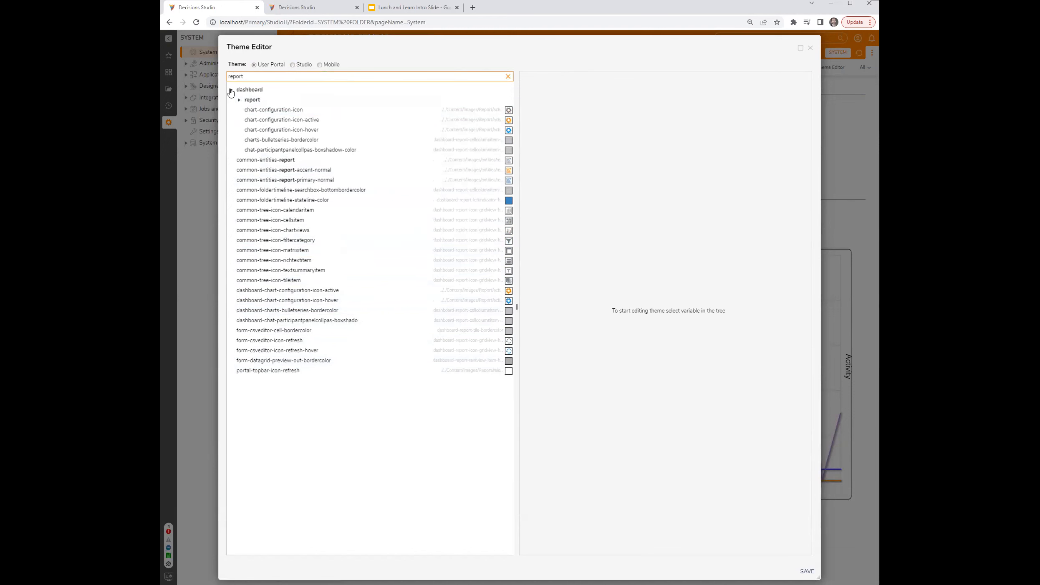
{"action": "left_click", "coordinate": [239, 100]}
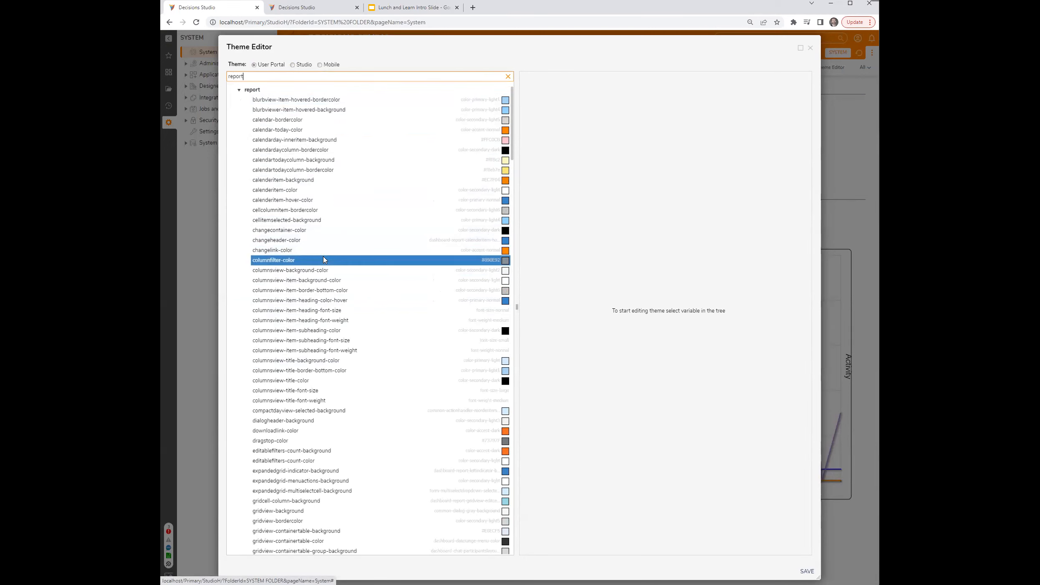
{"action": "scroll", "coordinate": [319, 367], "scroll_direction": "down", "scroll_amount": 1}
{"action": "scroll", "coordinate": [319, 417], "scroll_direction": "down", "scroll_amount": 5}
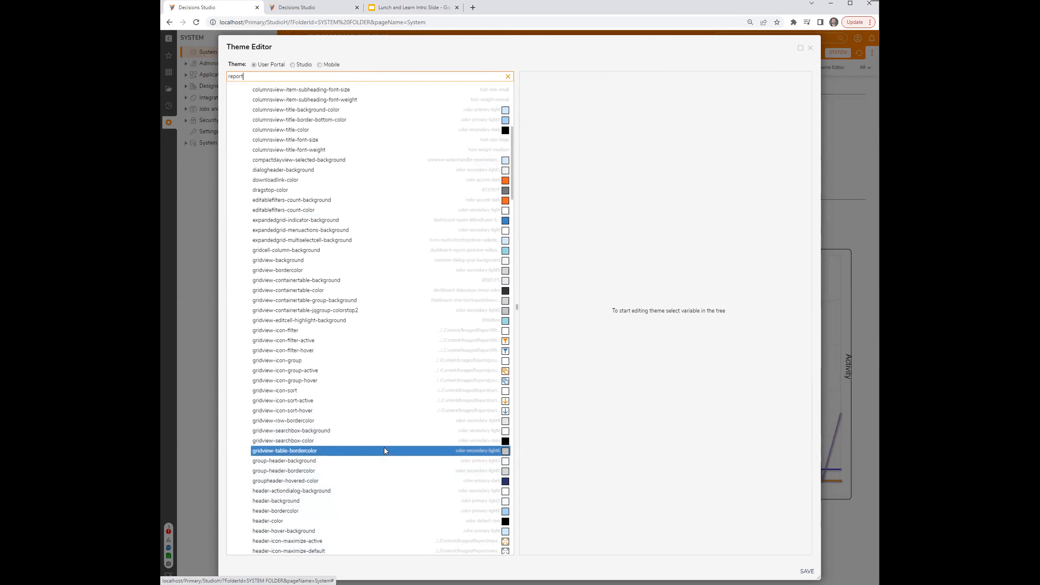
{"action": "scroll", "coordinate": [409, 248], "scroll_direction": "down", "scroll_amount": 1}
Duplicate the browser tab and run Report 1 from the remove selected item folder under LnL_8_16.
{"action": "right_click", "coordinate": [213, 8]}
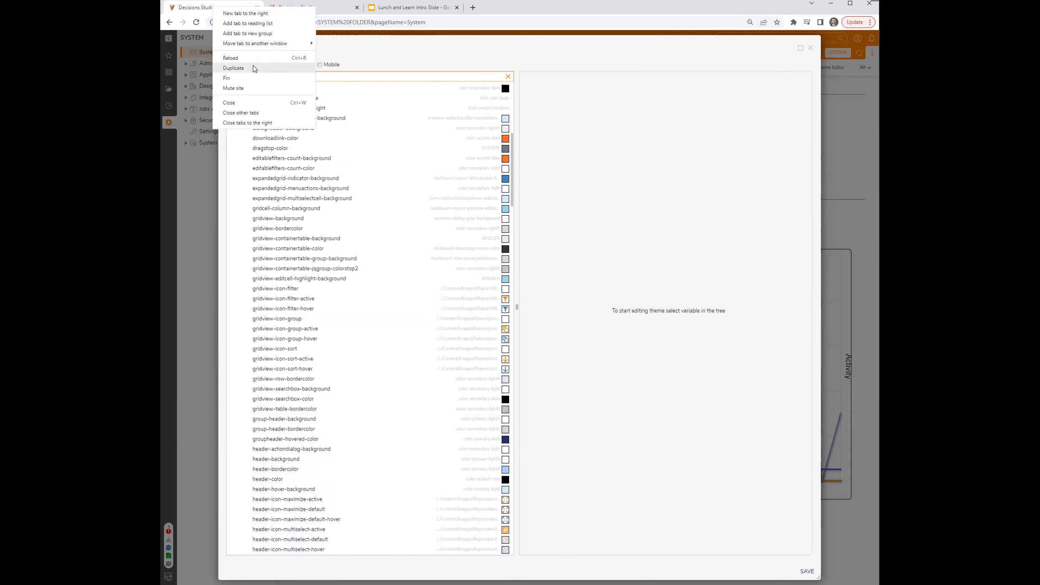
{"action": "left_click", "coordinate": [254, 67]}
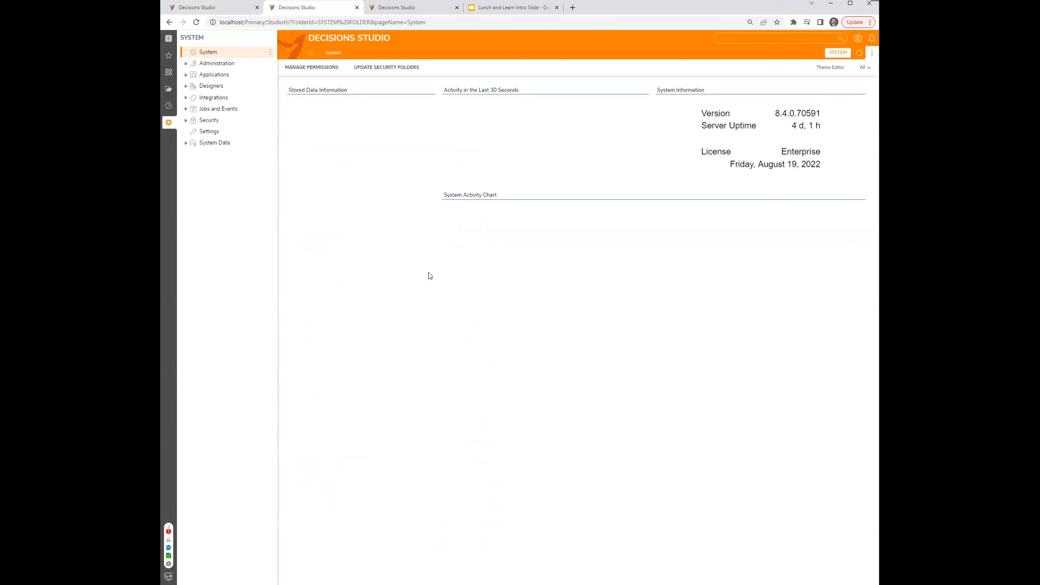
{"action": "left_click", "coordinate": [169, 89]}
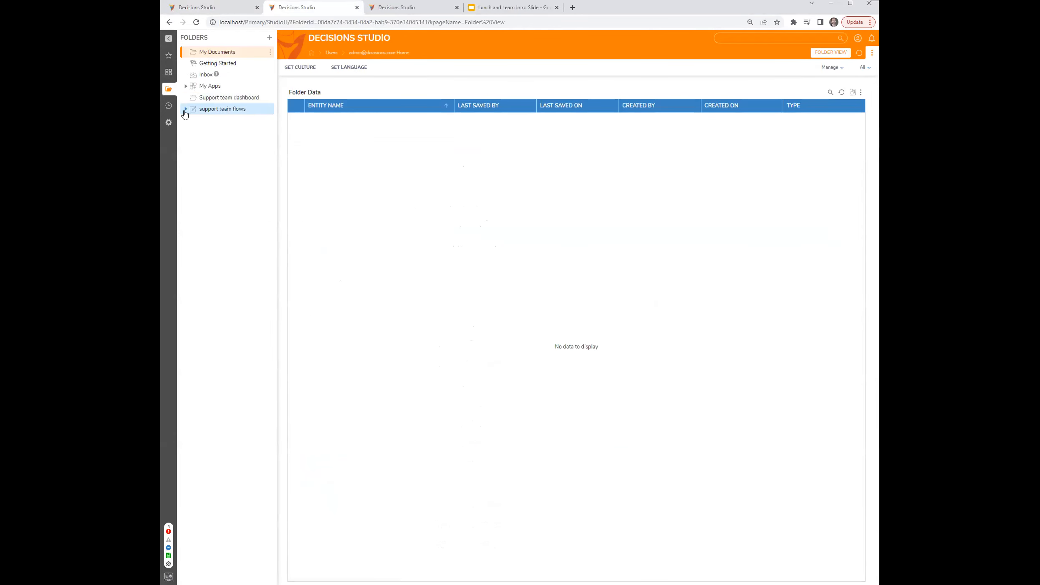
{"action": "left_click", "coordinate": [186, 85]}
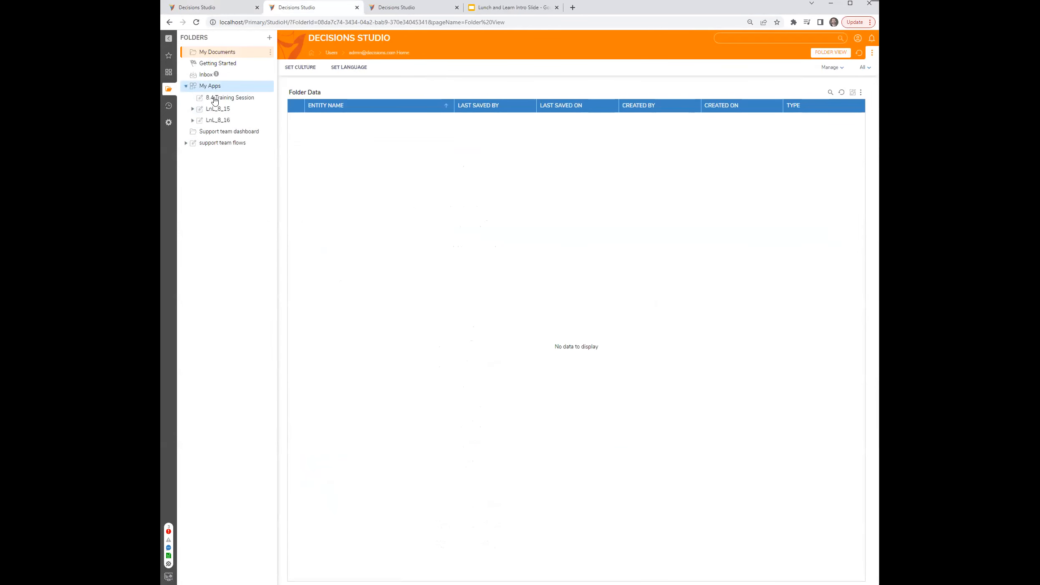
{"action": "left_click", "coordinate": [222, 122]}
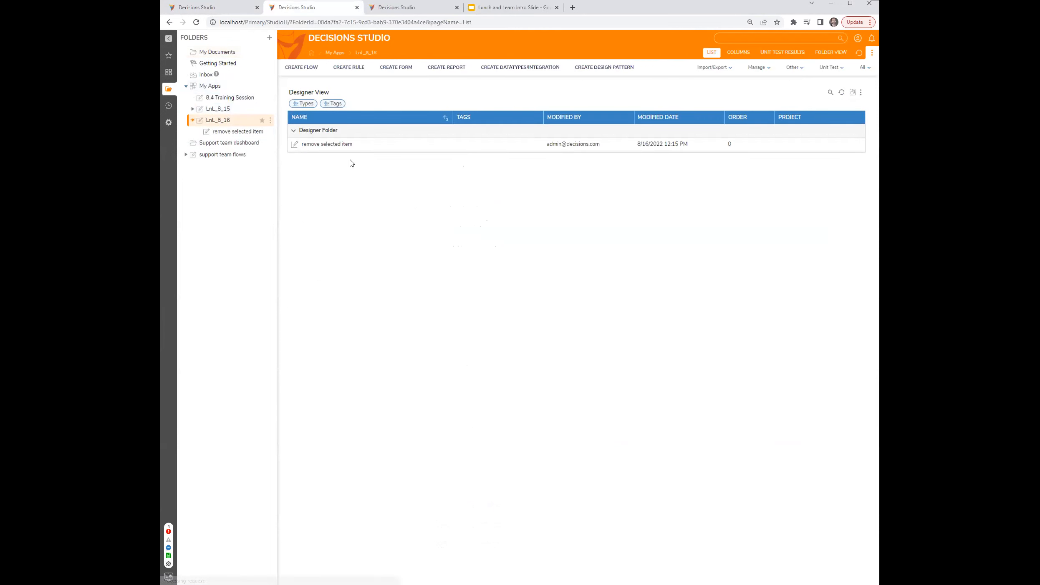
{"action": "right_click", "coordinate": [309, 200]}
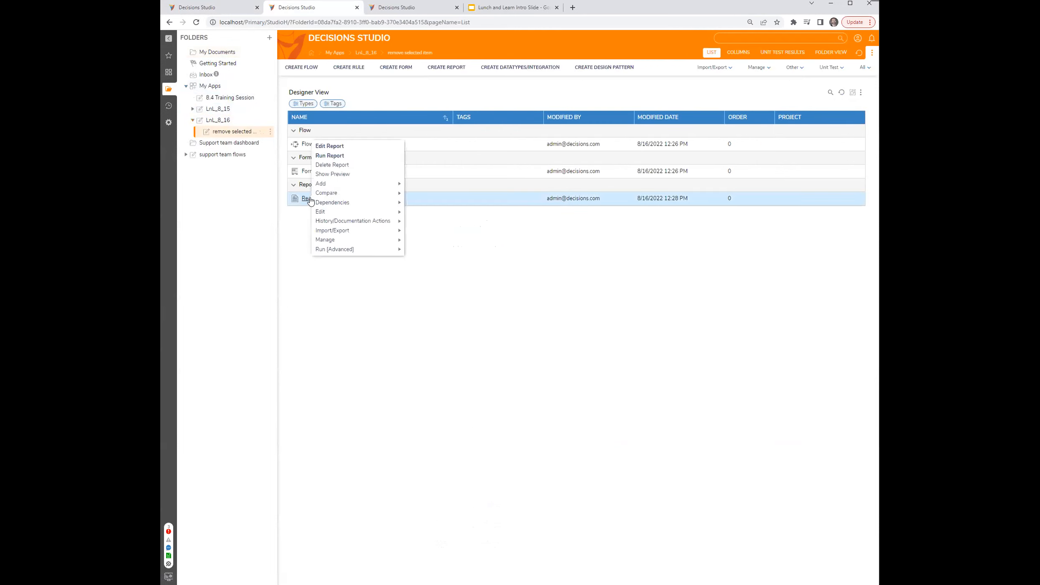
{"action": "left_click", "coordinate": [330, 156]}
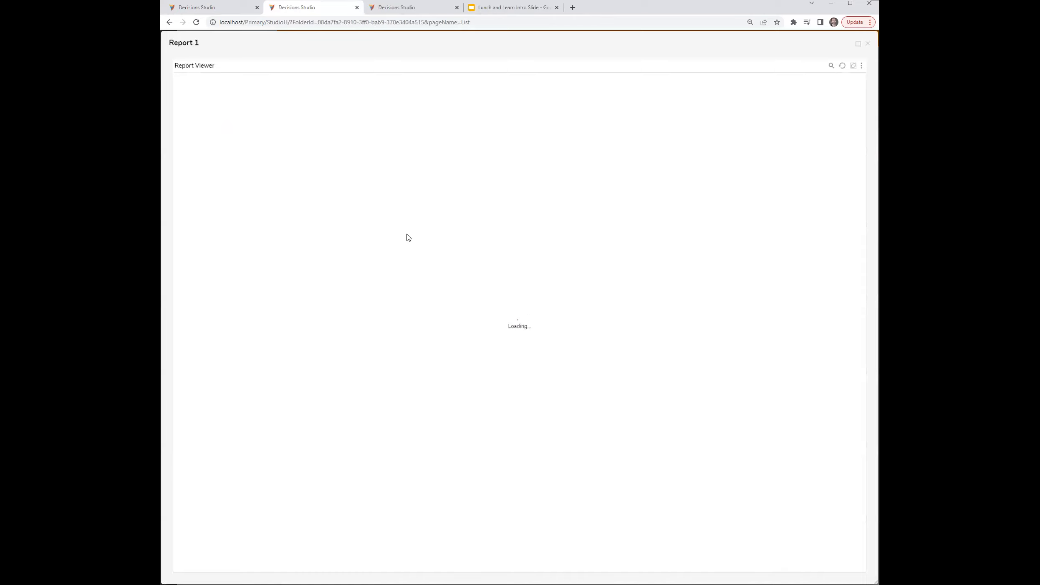
Inspect the Actions group header row of the running report in the browser's developer tools.
{"action": "key", "text": "F12"}
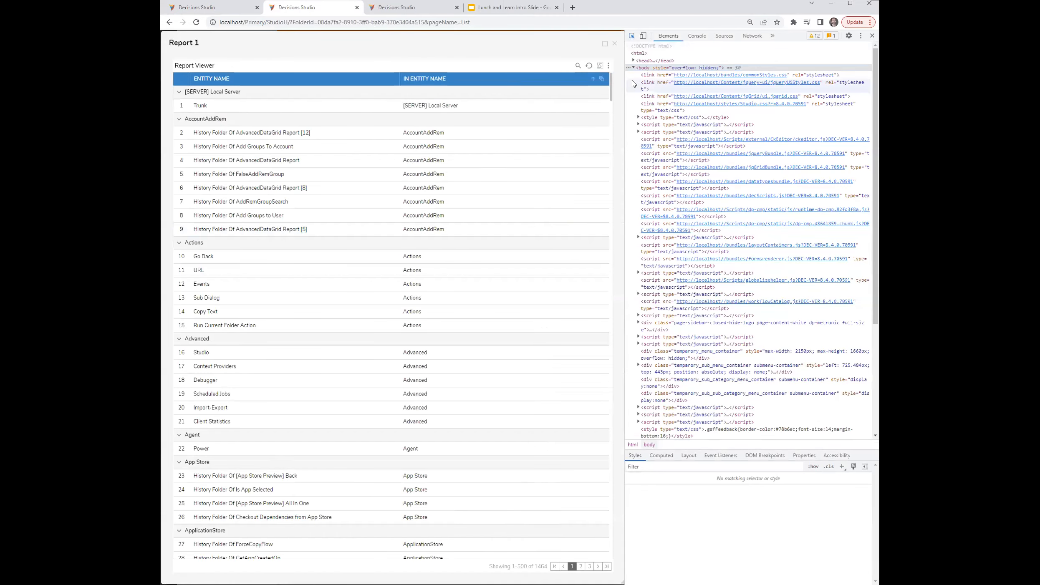
{"action": "key", "text": "ctrl+shift+c"}
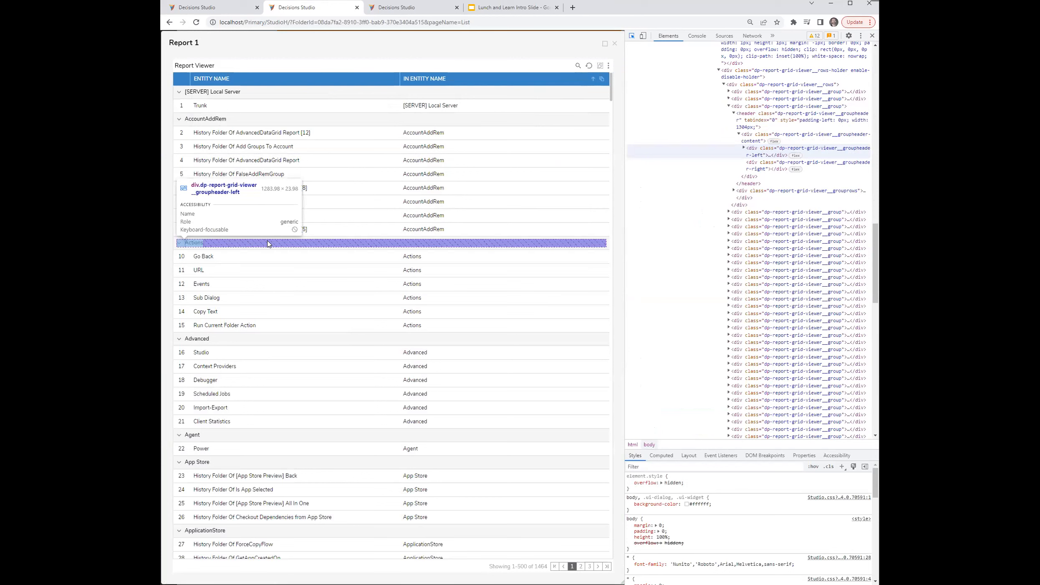
{"action": "left_click", "coordinate": [268, 244]}
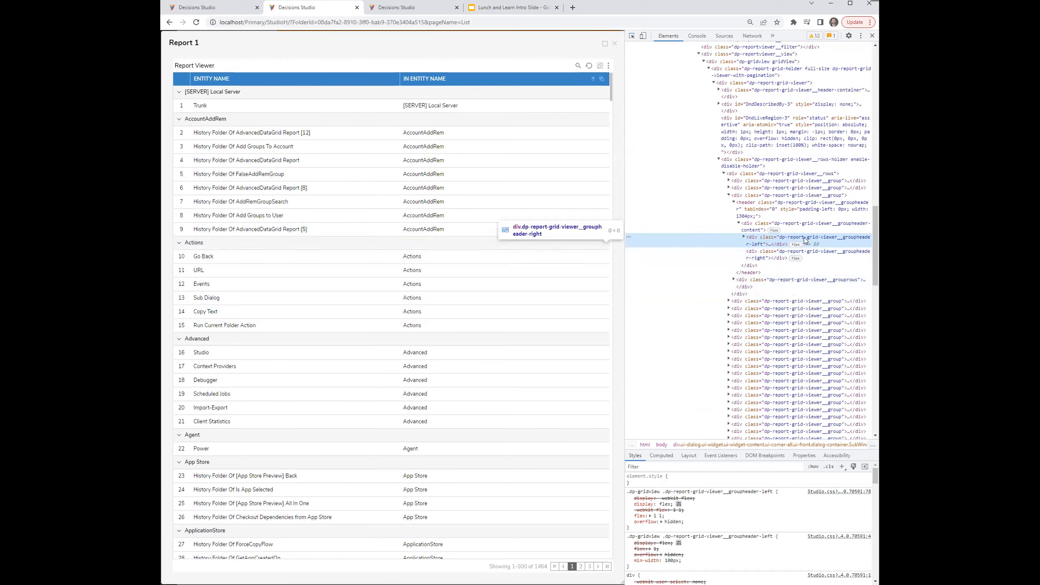
Look through the remaining report variables in the Theme Editor for one matching the inspected group header.
{"action": "left_click", "coordinate": [226, 13]}
{"action": "scroll", "coordinate": [326, 391], "scroll_direction": "down", "scroll_amount": 15}
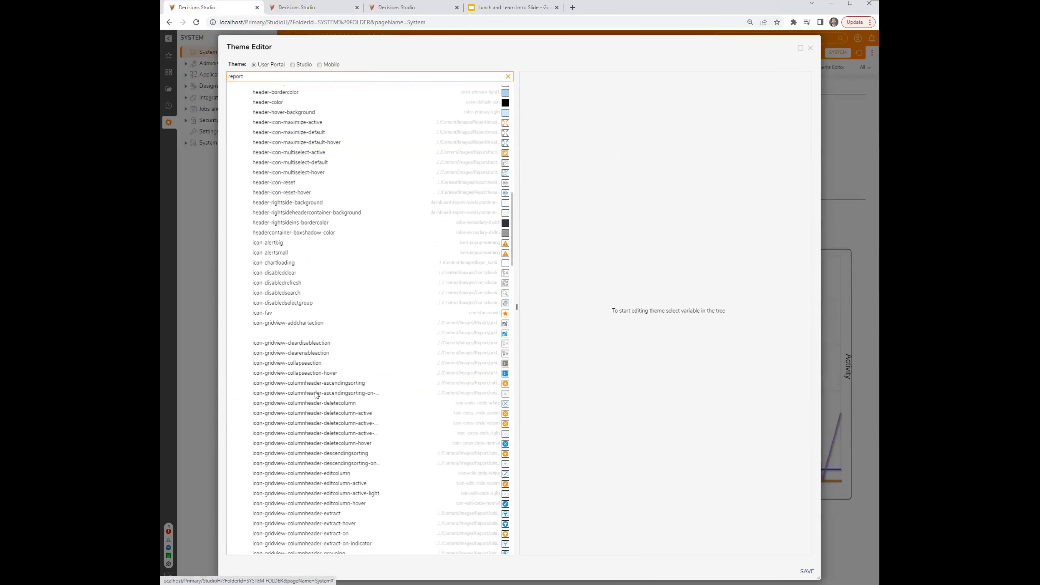
{"action": "scroll", "coordinate": [326, 392], "scroll_direction": "up", "scroll_amount": 10}
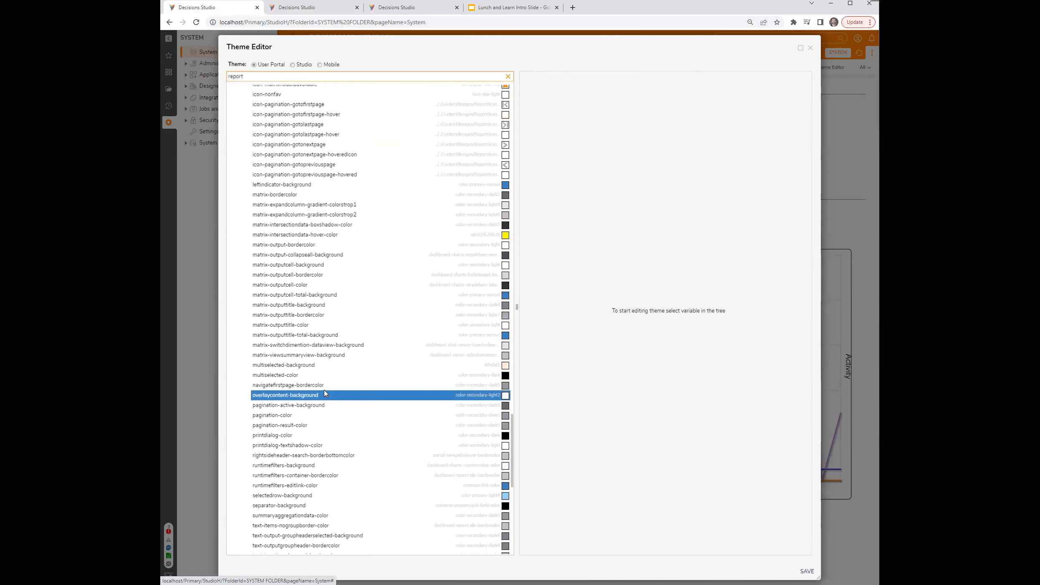
{"action": "scroll", "coordinate": [326, 395], "scroll_direction": "down", "scroll_amount": 1}
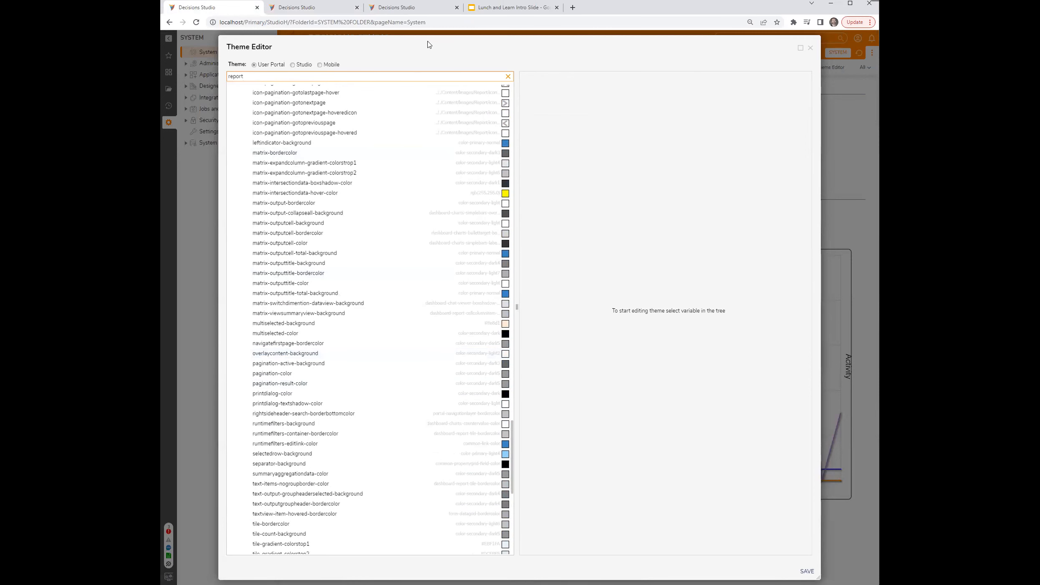
Narrow the User Portal theme search to "report-grid" and compare the dashboard variables with the inspected group header's class.
{"action": "left_click", "coordinate": [292, 8]}
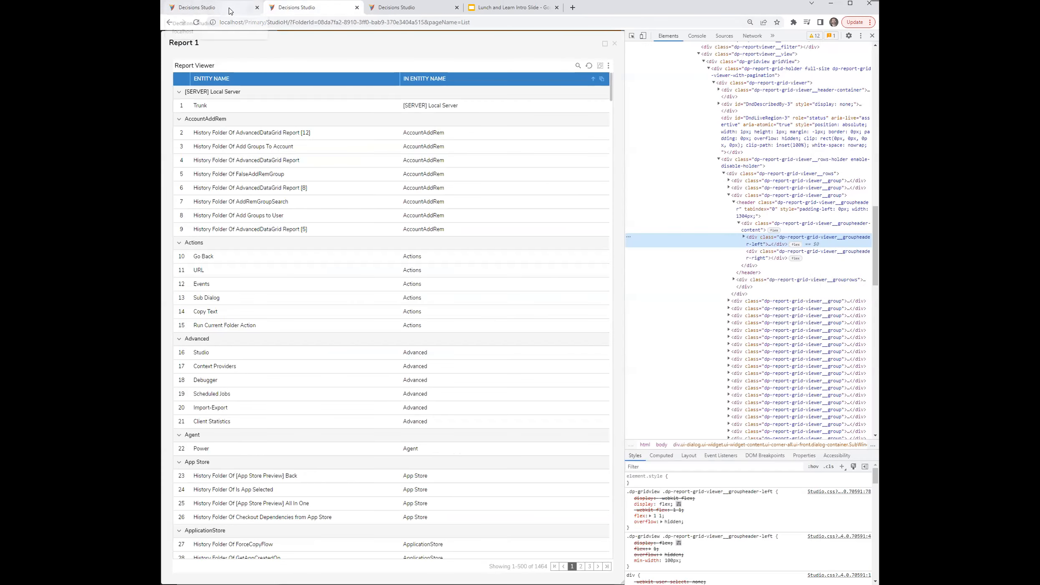
{"action": "left_click", "coordinate": [230, 9]}
{"action": "type", "text": "grid"}
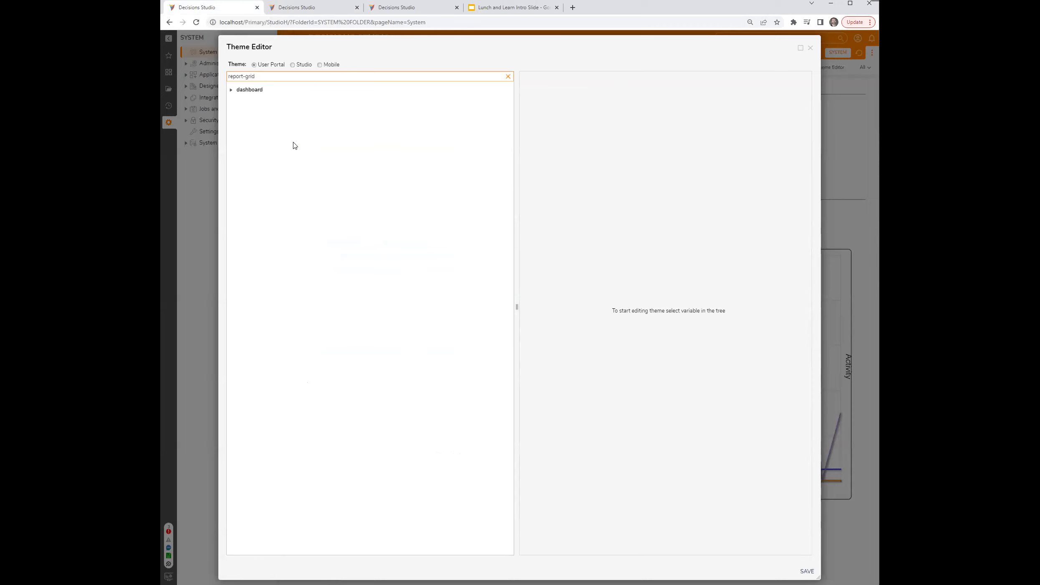
{"action": "left_click", "coordinate": [231, 91]}
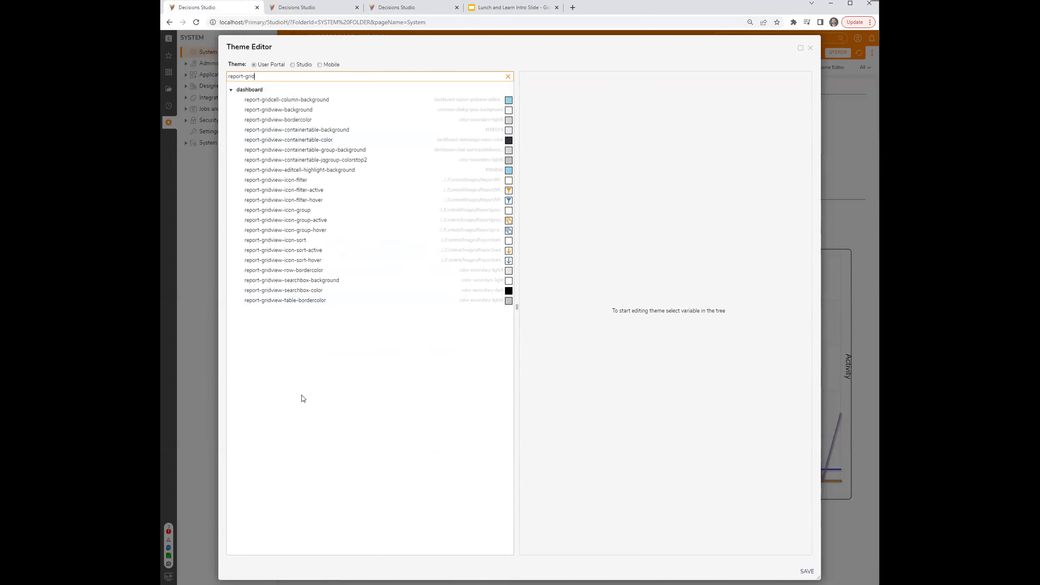
{"action": "left_click", "coordinate": [303, 9]}
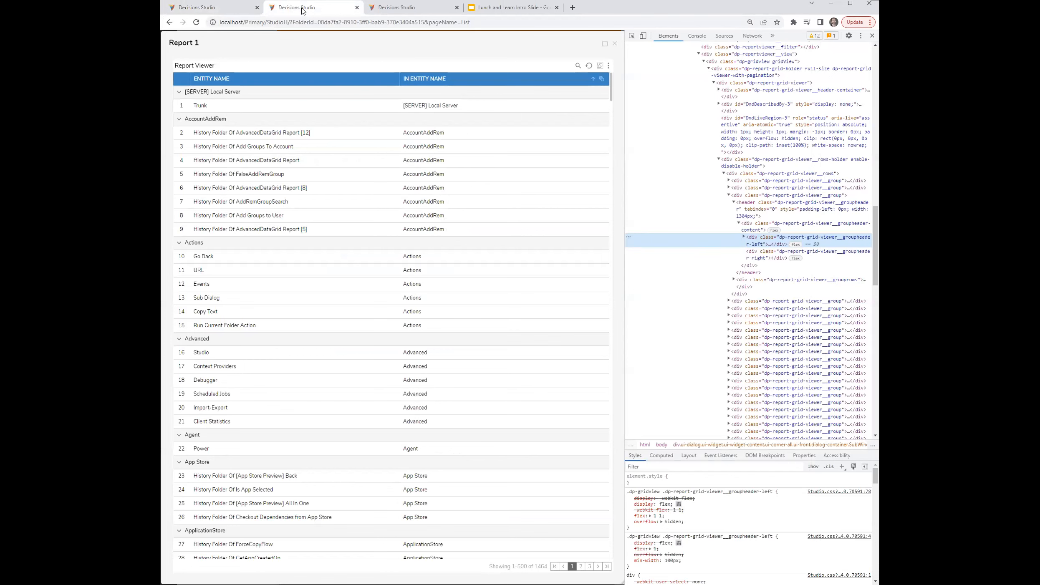
{"action": "left_click", "coordinate": [231, 10]}
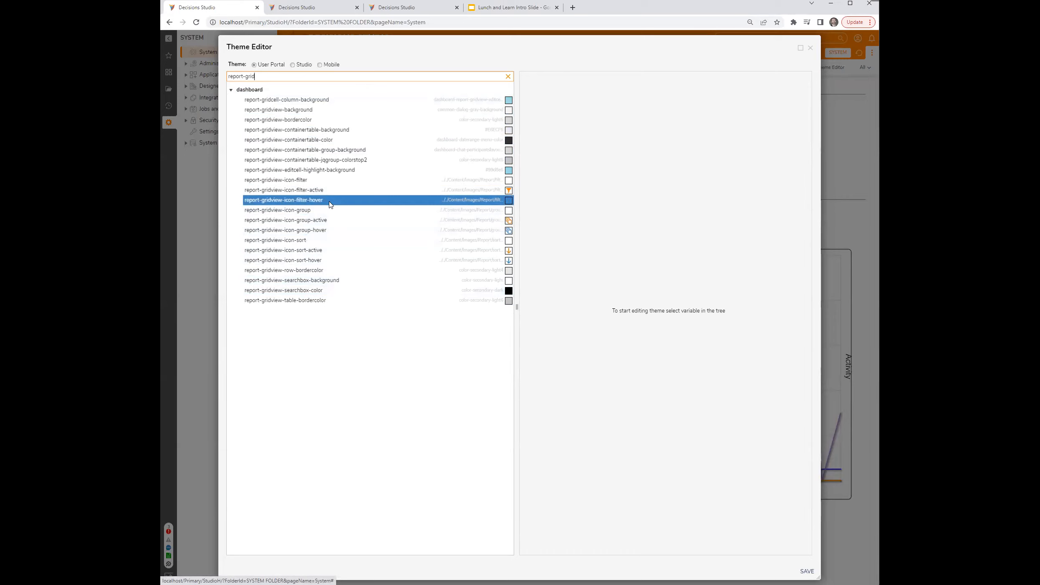
Switch the Theme Editor to the Studio theme and search it for "report-grid", expanding the dashboard category.
{"action": "left_click", "coordinate": [293, 65]}
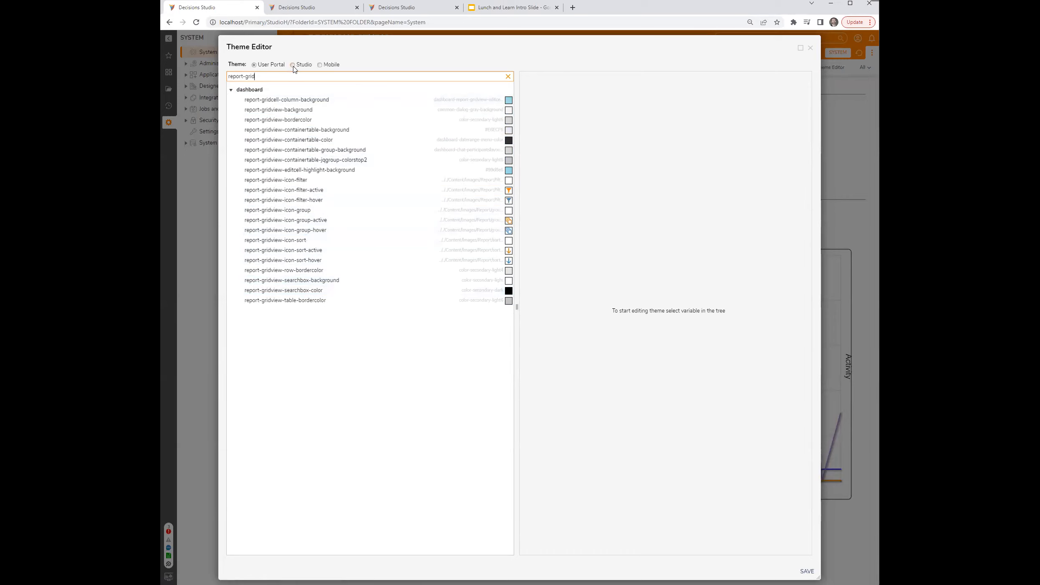
{"action": "left_click", "coordinate": [266, 75]}
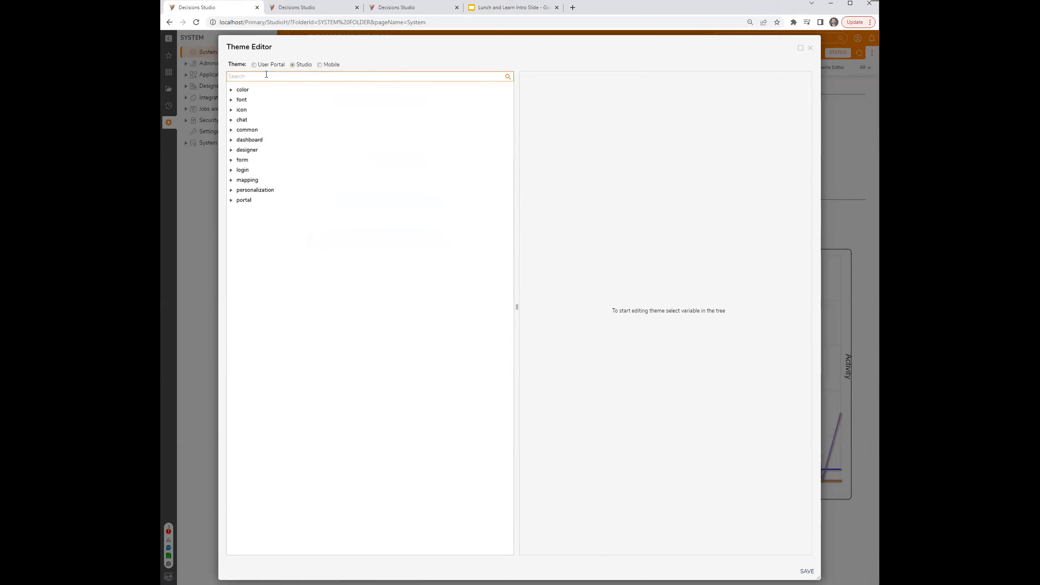
{"action": "type", "text": "reportgrod"}
{"action": "key", "text": "BackSpace"}
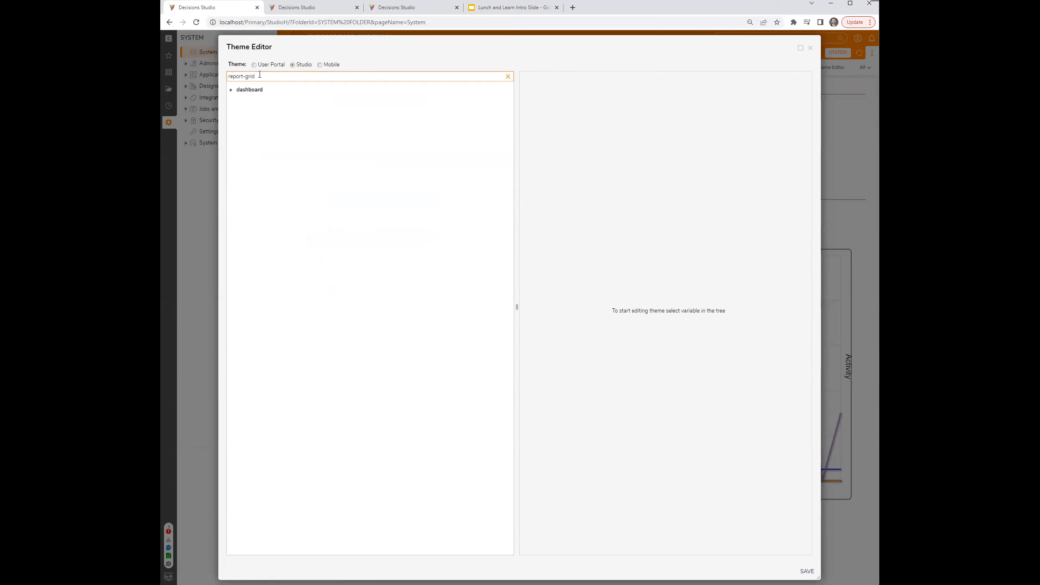
{"action": "left_click", "coordinate": [230, 90]}
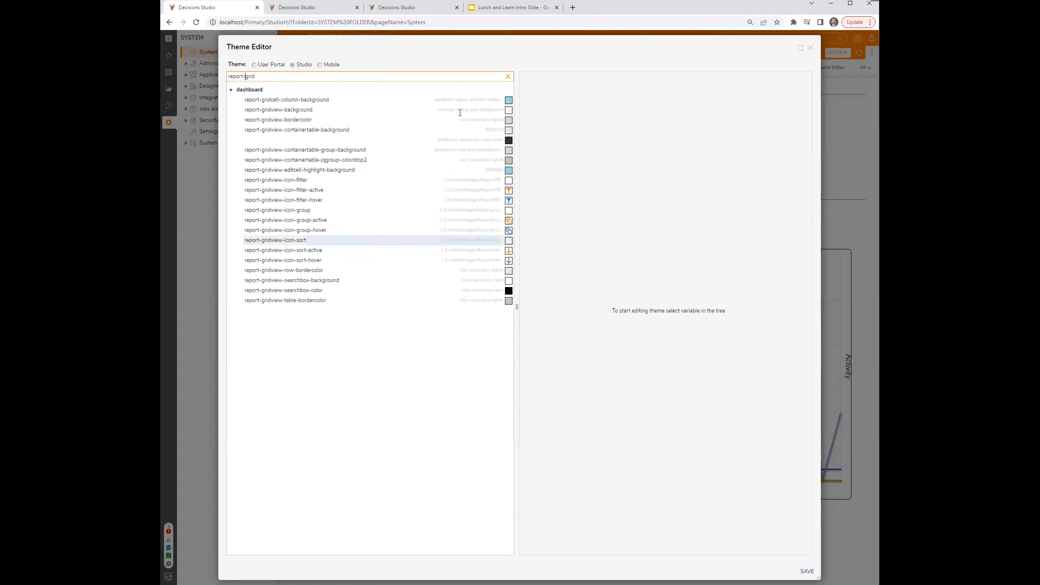
Compare the inspected group header's markup in the report with the Studio theme's report-gridview variables.
{"action": "left_click", "coordinate": [302, 10]}
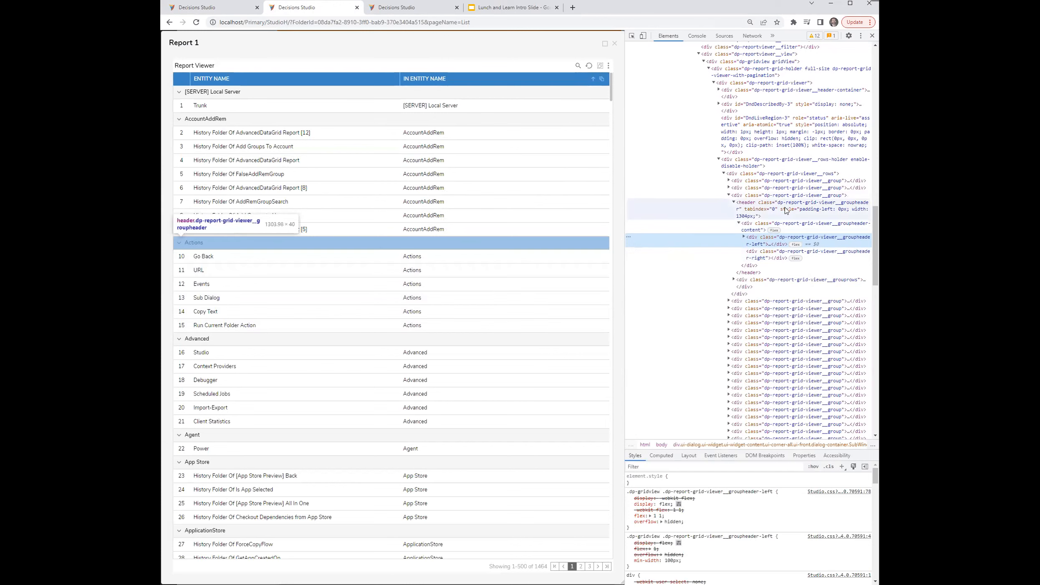
{"action": "left_click", "coordinate": [229, 11]}
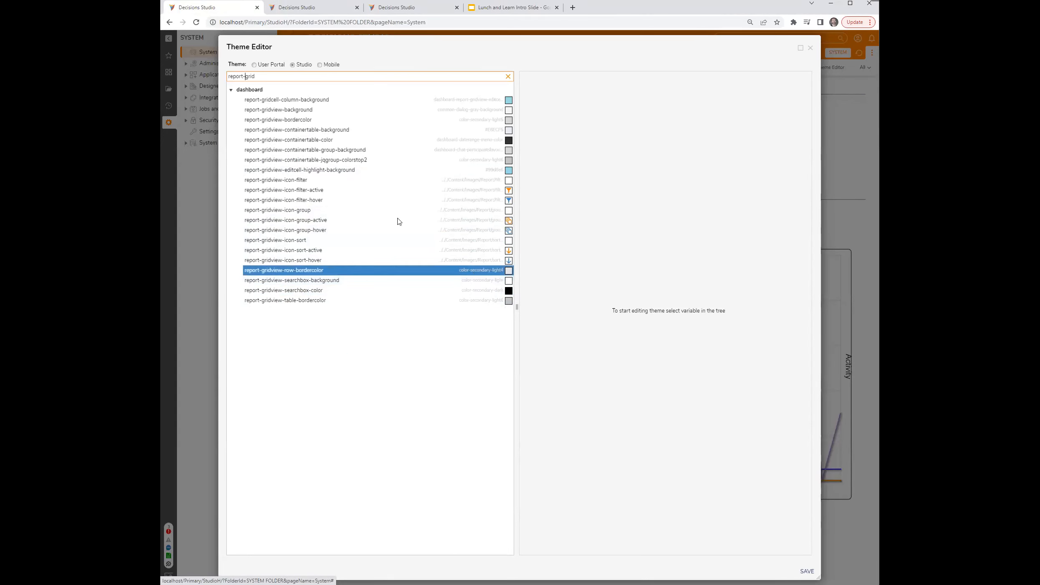
{"action": "left_click", "coordinate": [298, 7]}
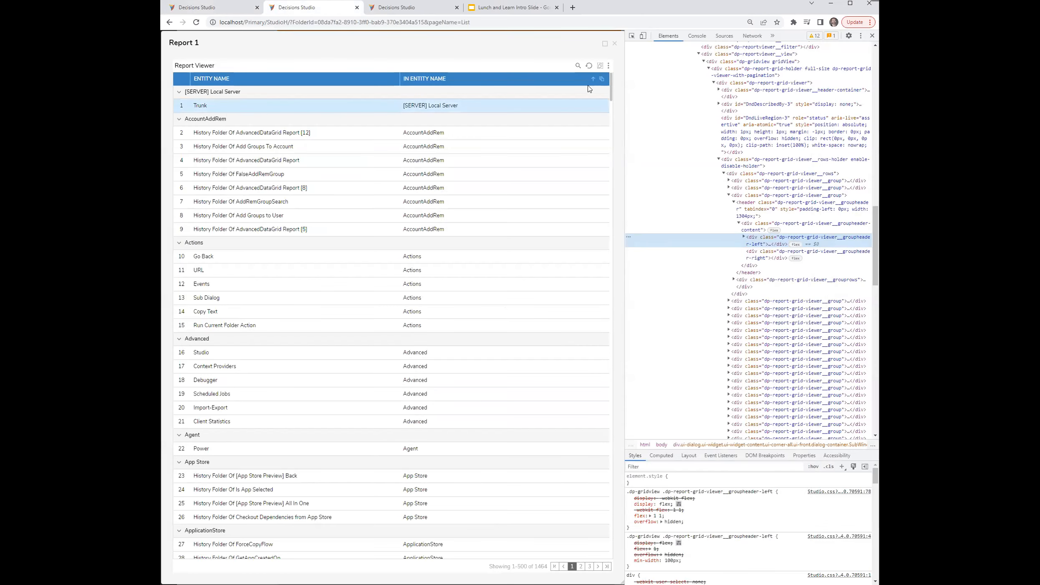
Inspect the Advanced group header's name element in the report, and close the developer tools and the report.
{"action": "left_click", "coordinate": [631, 36]}
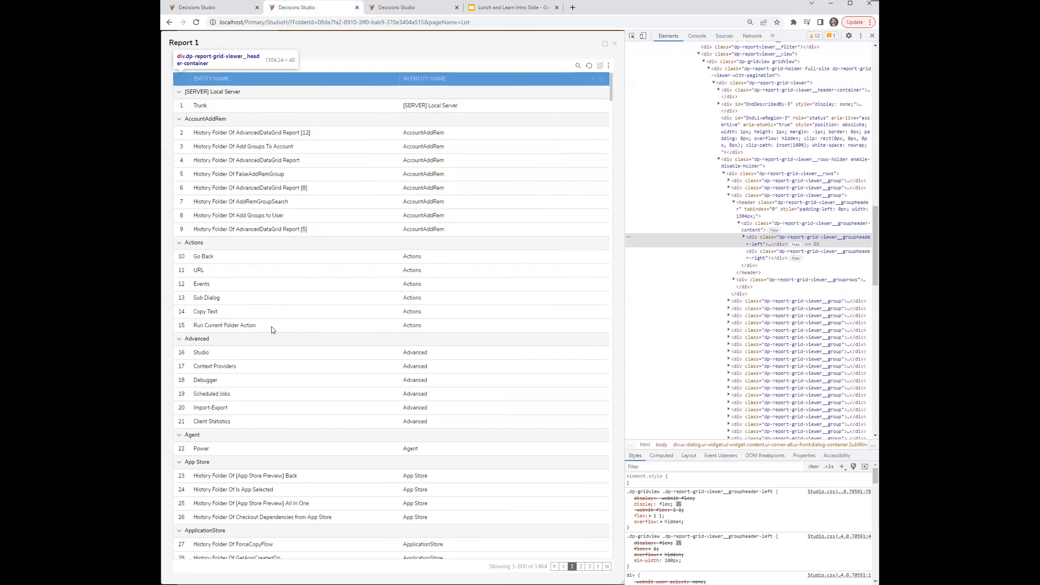
{"action": "left_click", "coordinate": [198, 342]}
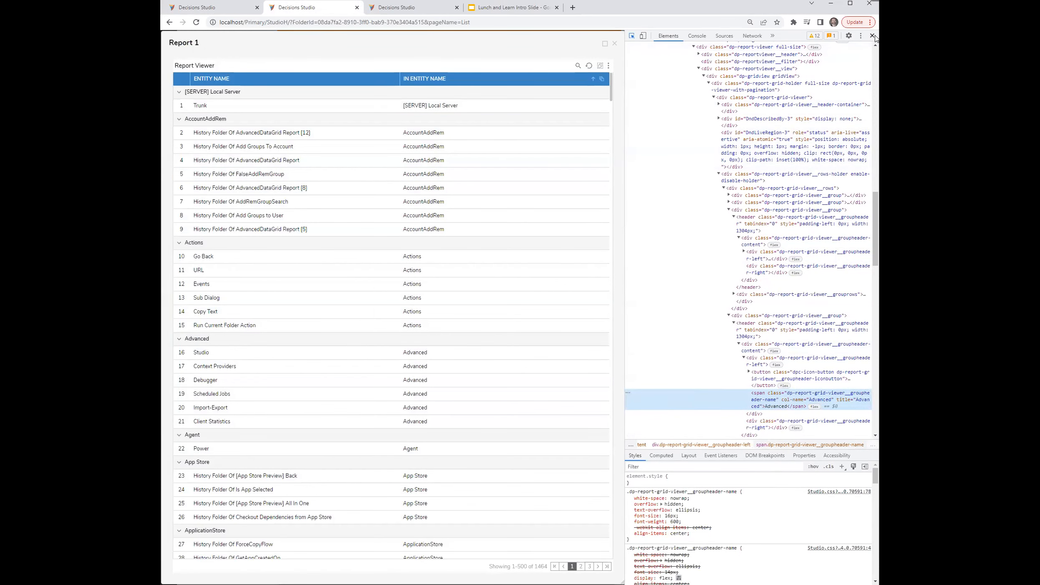
{"action": "left_click", "coordinate": [871, 36]}
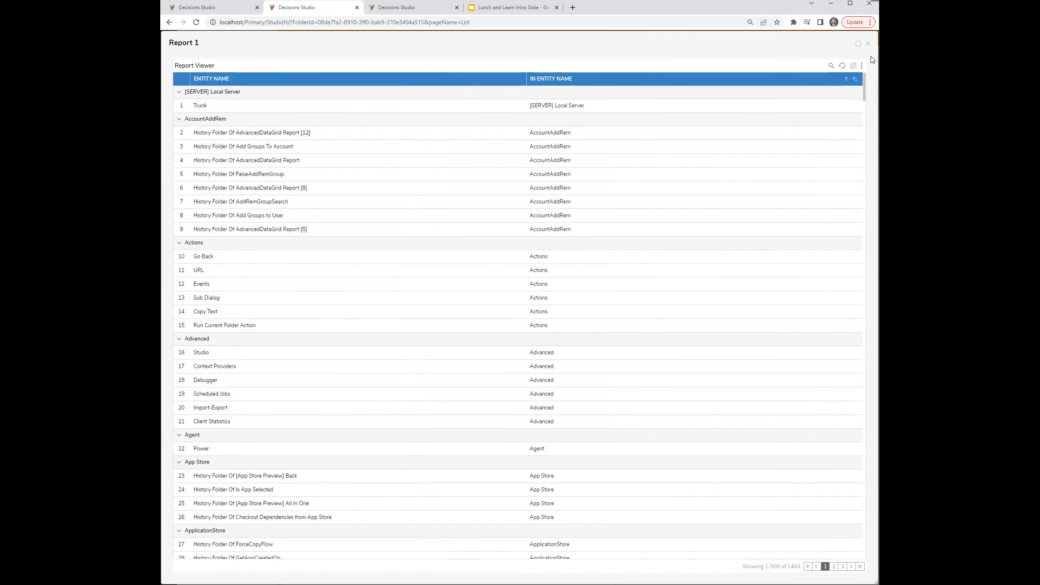
{"action": "left_click", "coordinate": [868, 44]}
Open Report 1 in the designer and examine its property categories for a group header styling or CSS option.
{"action": "double_click", "coordinate": [311, 198]}
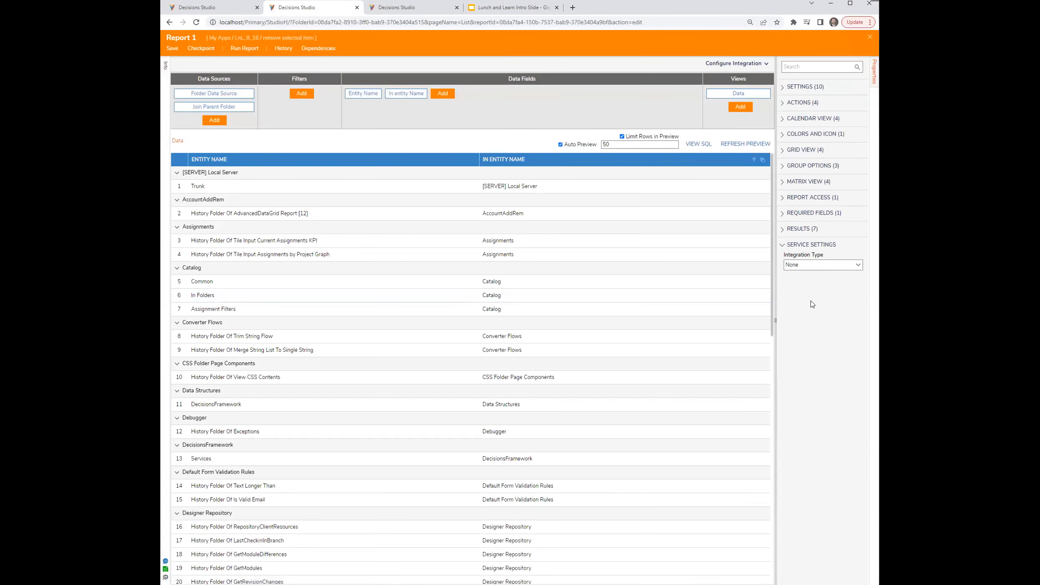
{"action": "left_click", "coordinate": [798, 87]}
{"action": "left_click", "coordinate": [798, 87]}
{"action": "left_click", "coordinate": [798, 229]}
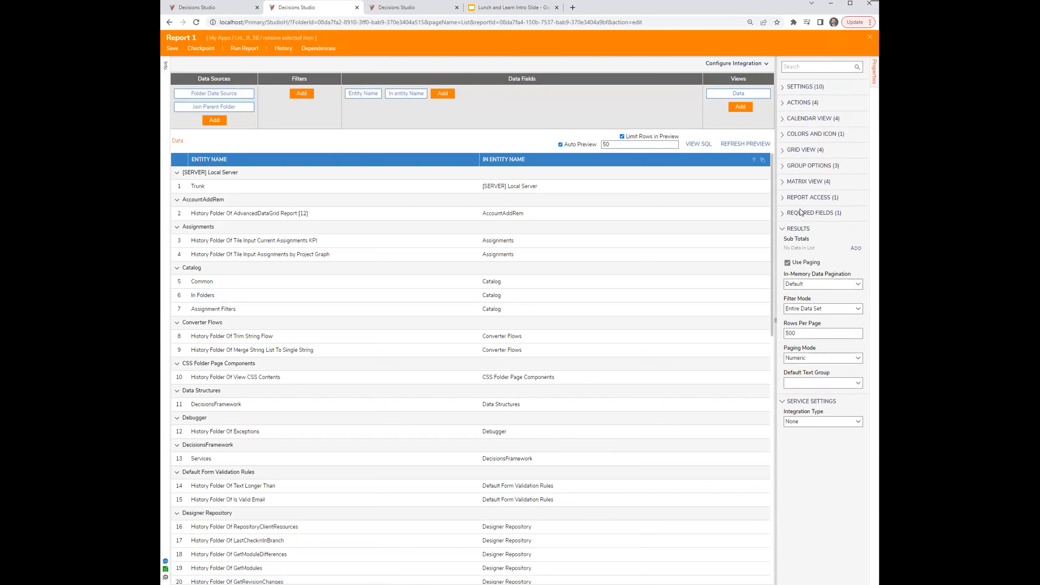
{"action": "left_click", "coordinate": [787, 217]}
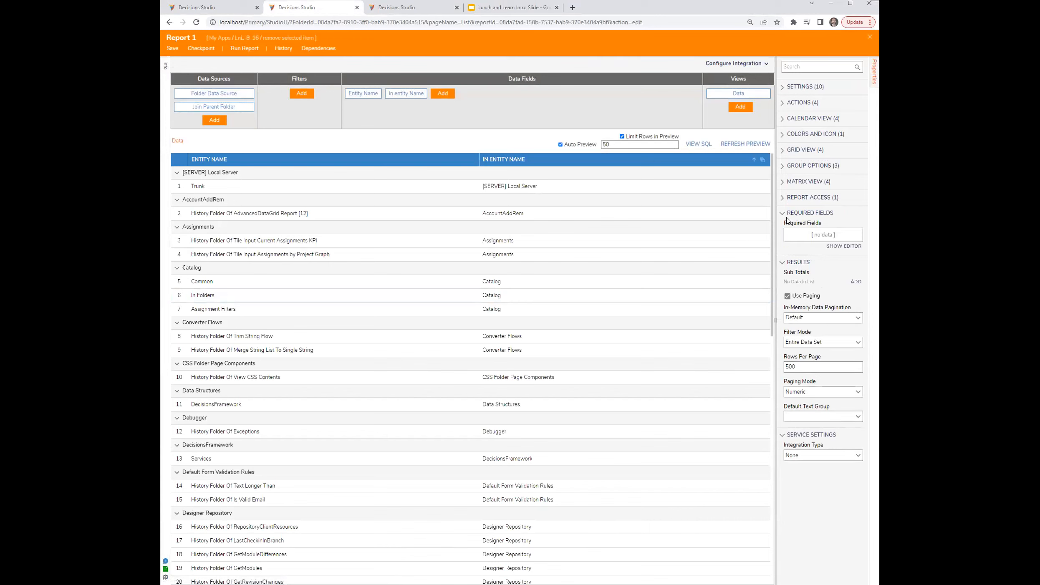
{"action": "left_click", "coordinate": [785, 199]}
{"action": "left_click", "coordinate": [784, 182]}
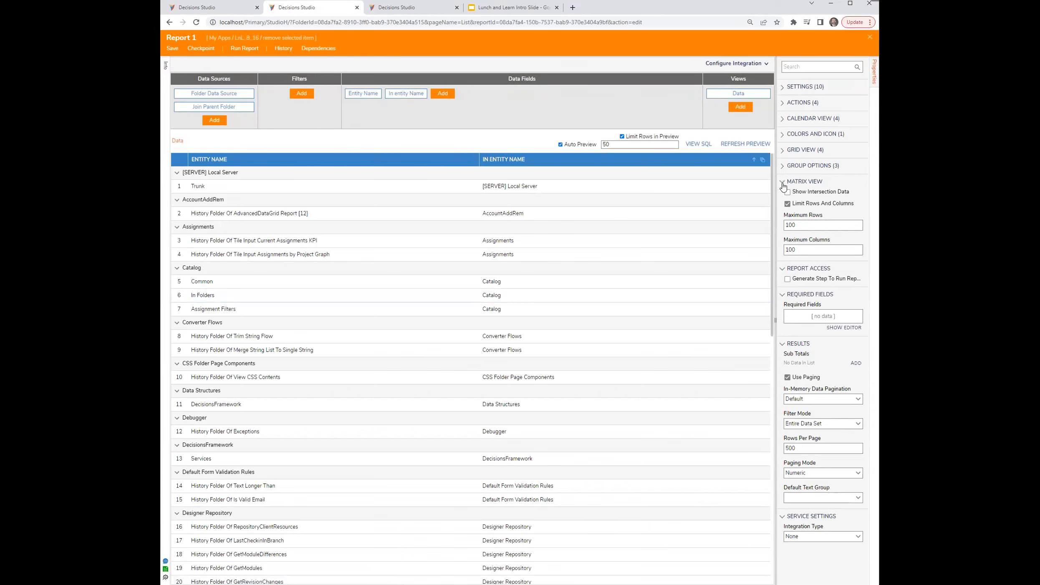
{"action": "left_click", "coordinate": [783, 135]}
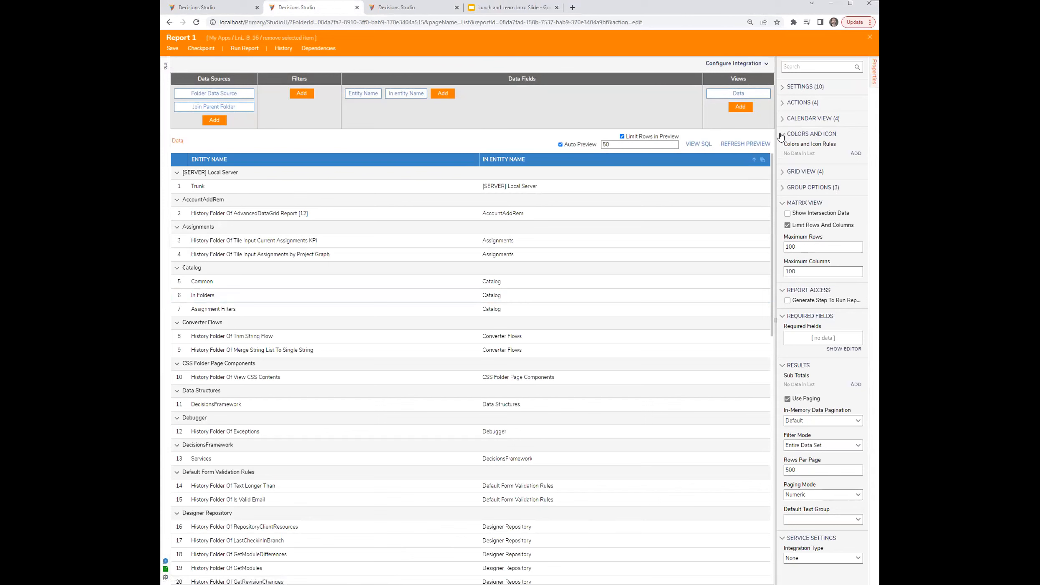
{"action": "left_click", "coordinate": [783, 88]}
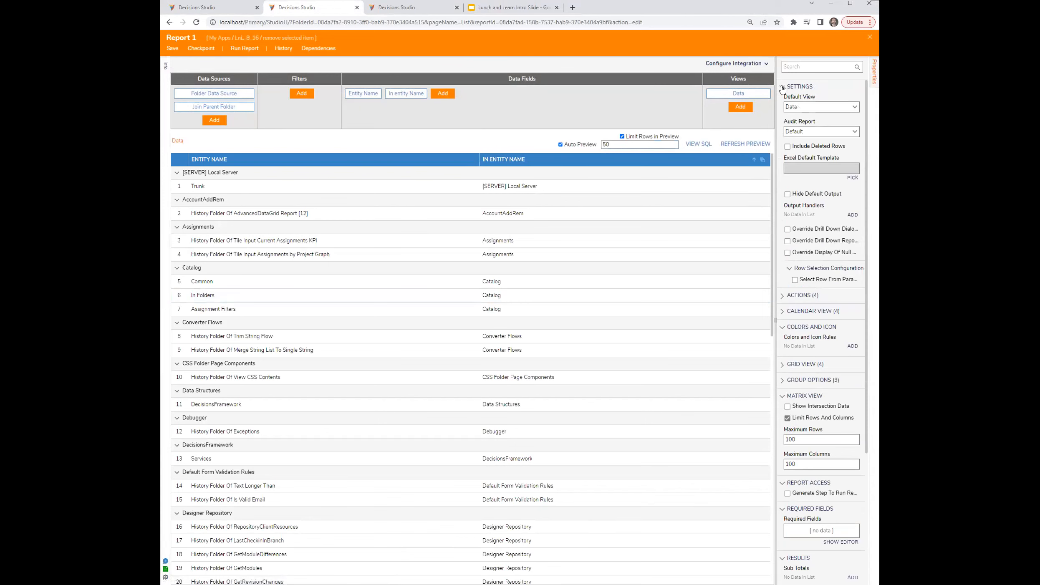
{"action": "scroll", "coordinate": [813, 408], "scroll_direction": "down", "scroll_amount": 4}
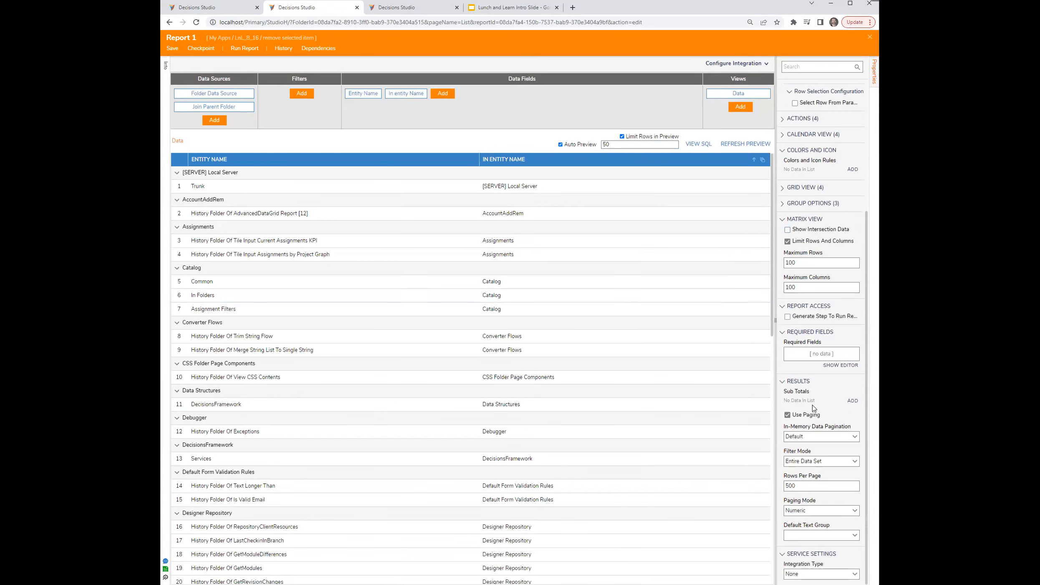
{"action": "left_click", "coordinate": [868, 38]}
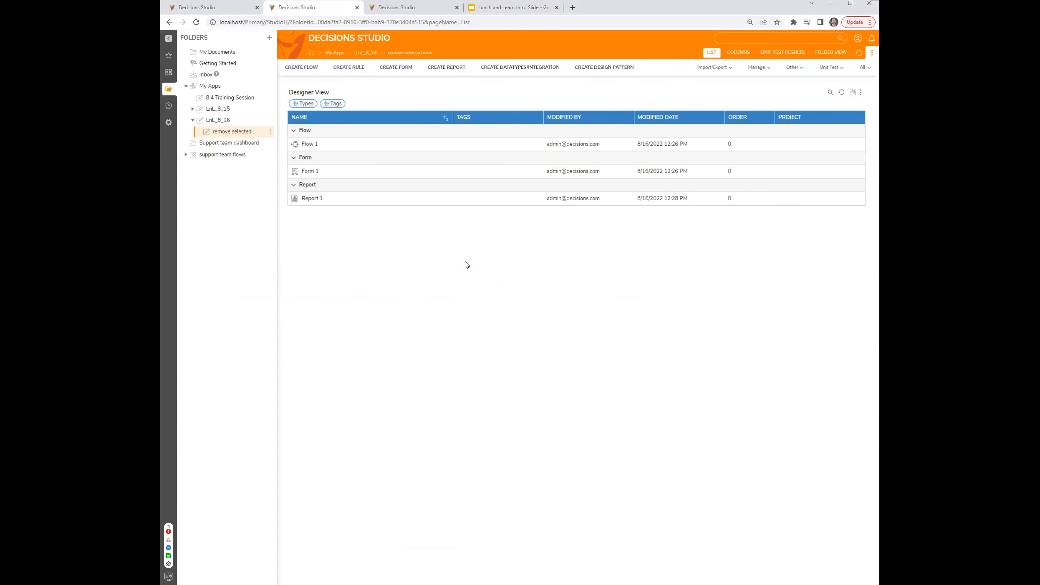
Create a new page in the remove selected item folder.
{"action": "left_click", "coordinate": [446, 67]}
{"action": "left_click", "coordinate": [474, 273]}
{"action": "left_click", "coordinate": [563, 292]}
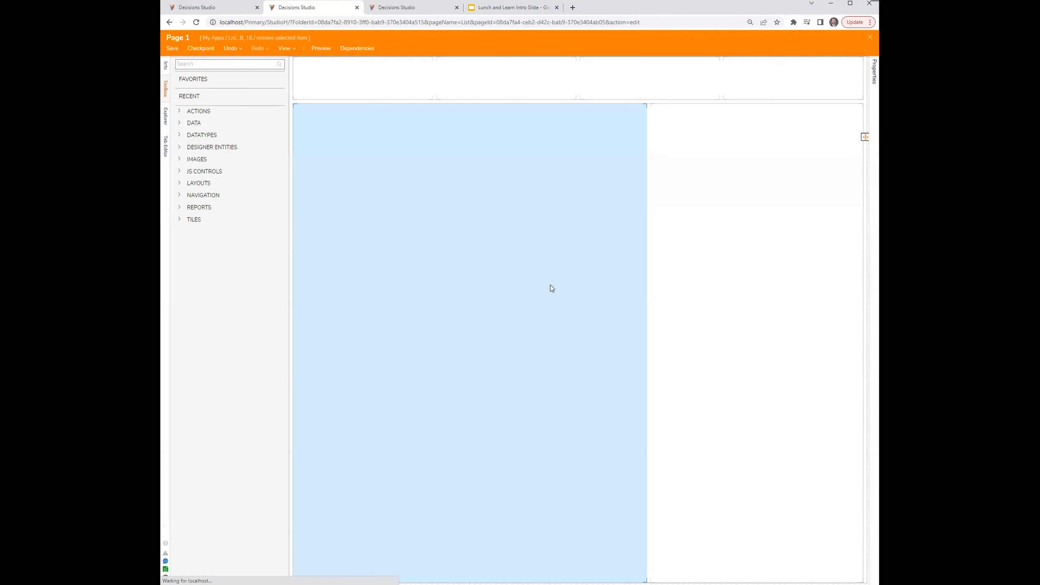
Place a Report Viewer across both columns of the page's lower grid and pick the existing Report 1 as its default report.
{"action": "left_click_drag", "start_coordinate": [252, 205], "coordinate": [643, 363]}
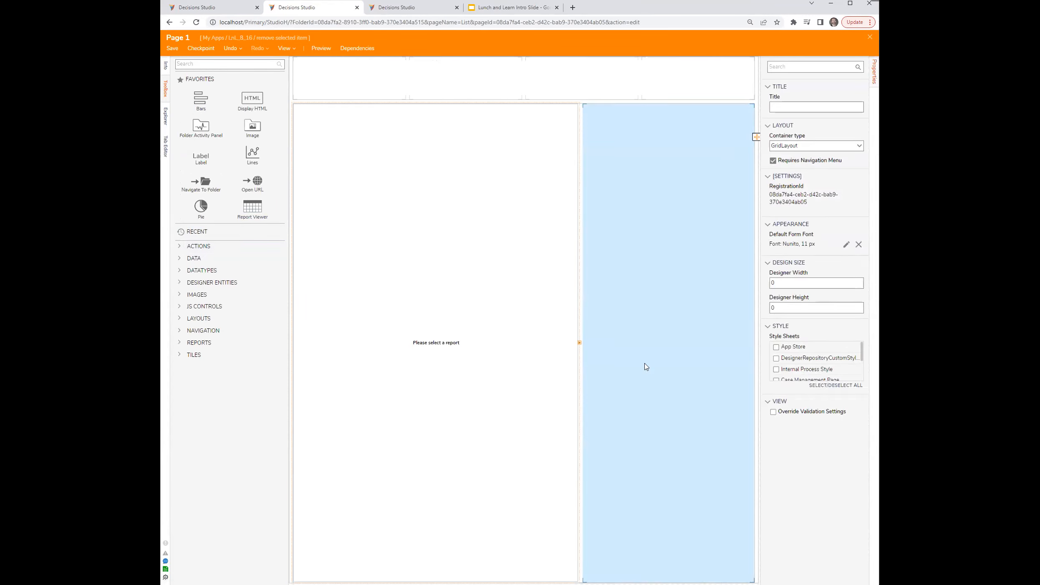
{"action": "left_click", "coordinate": [580, 343]}
{"action": "right_click", "coordinate": [626, 344]}
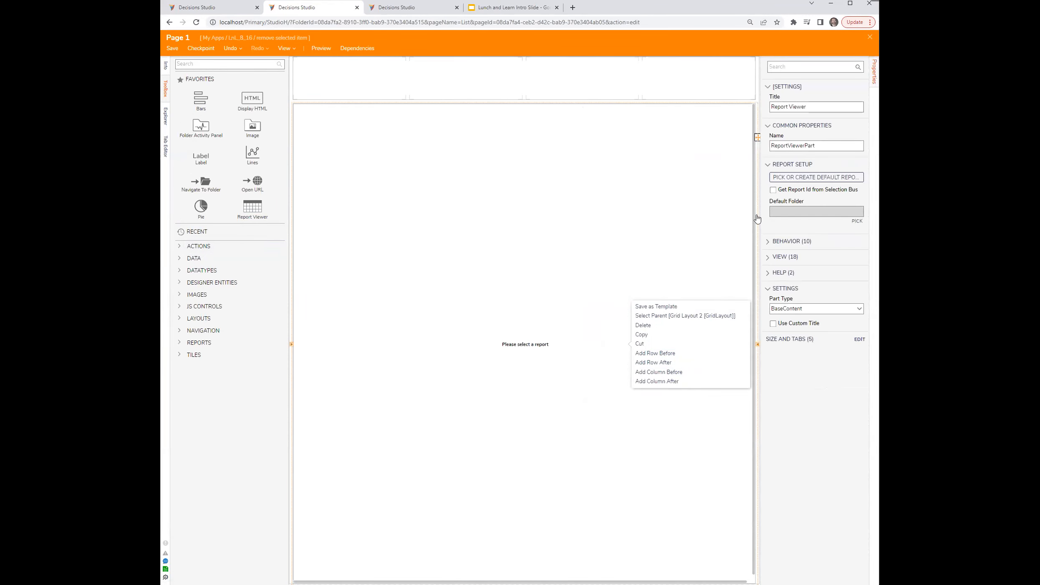
{"action": "left_click", "coordinate": [819, 179]}
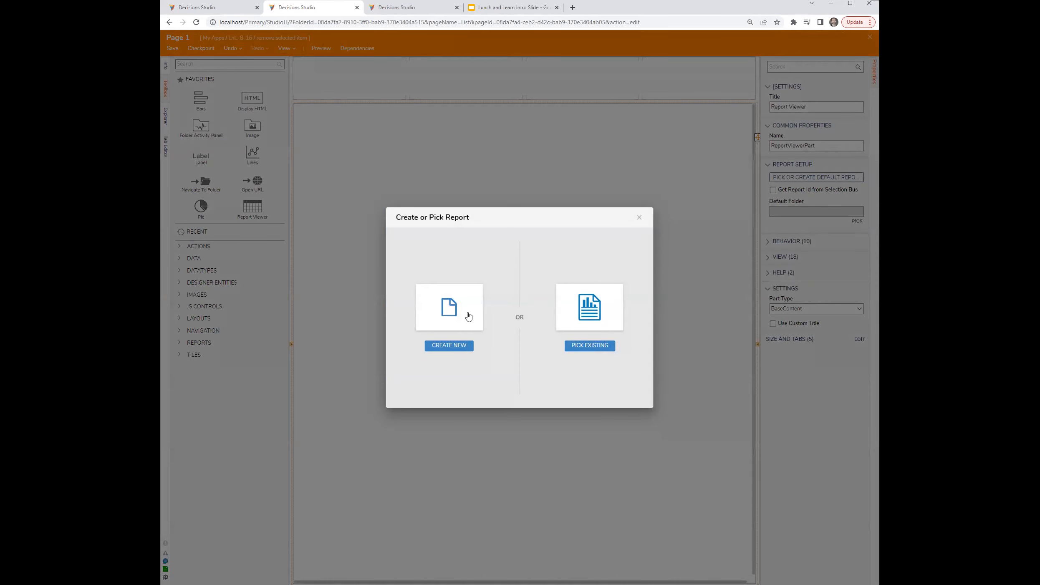
{"action": "left_click", "coordinate": [580, 321]}
{"action": "left_click", "coordinate": [454, 240]}
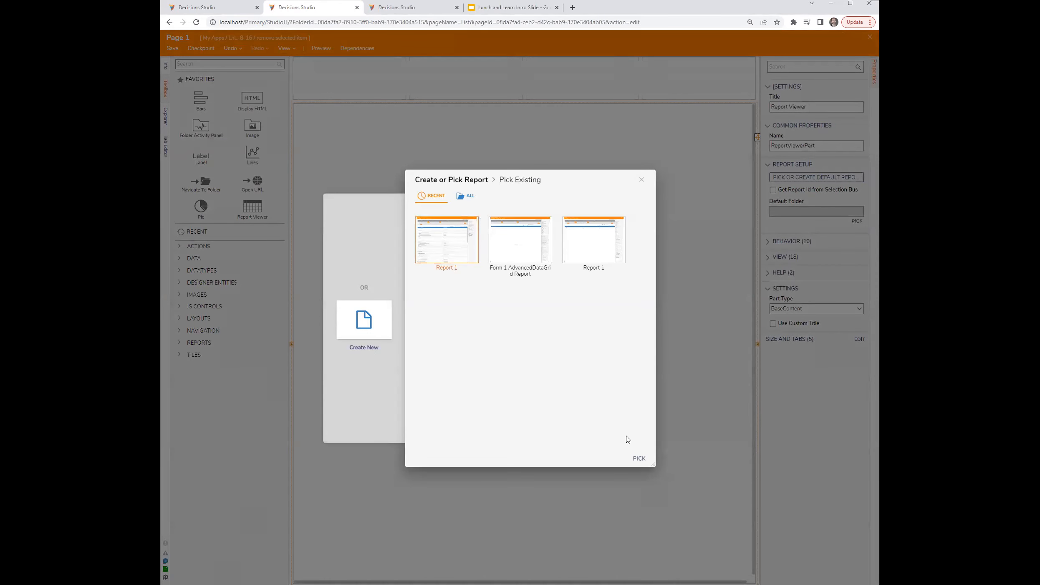
{"action": "left_click", "coordinate": [639, 459]}
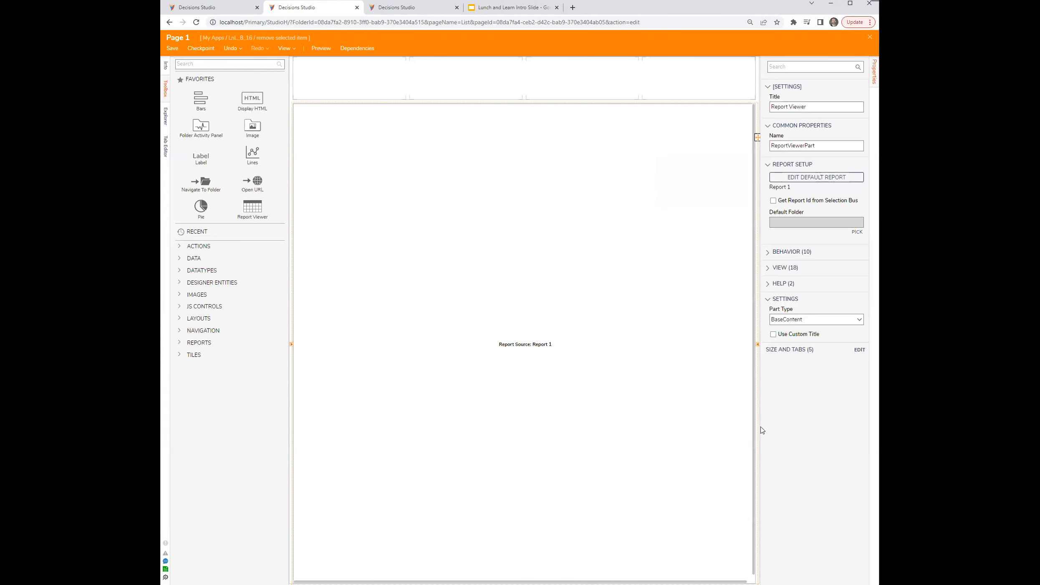
Delete the Report Viewer and the two-column Grid Layout 2 that held it from the page.
{"action": "left_click", "coordinate": [595, 341]}
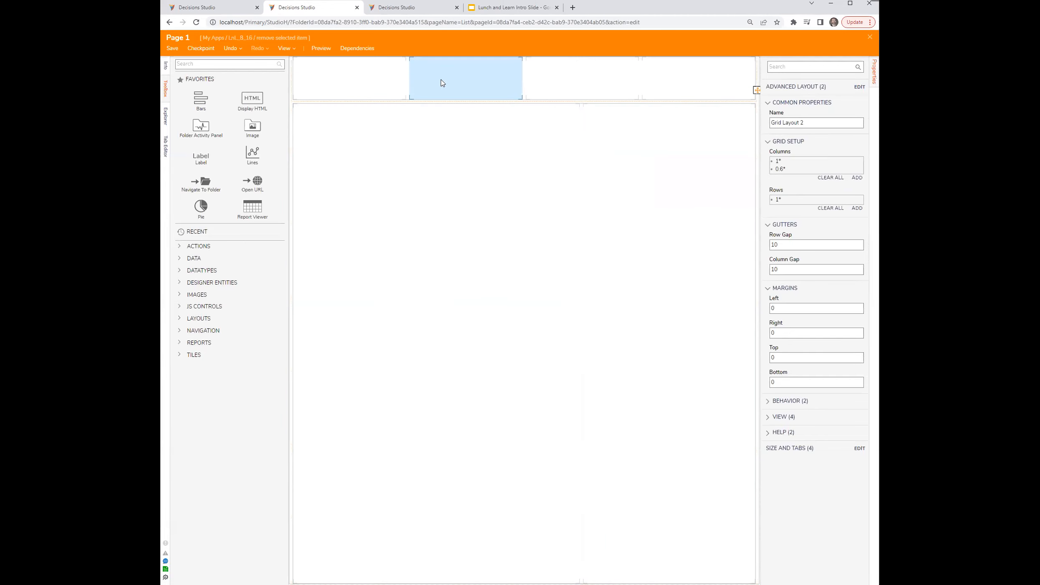
{"action": "left_click", "coordinate": [415, 94]}
{"action": "left_click", "coordinate": [508, 281]}
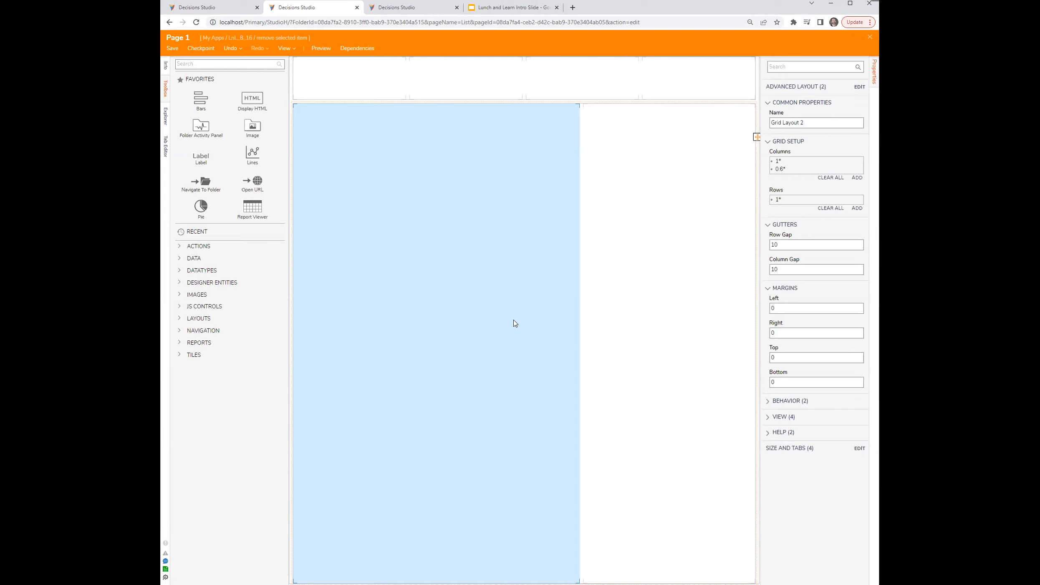
{"action": "key", "text": "Delete"}
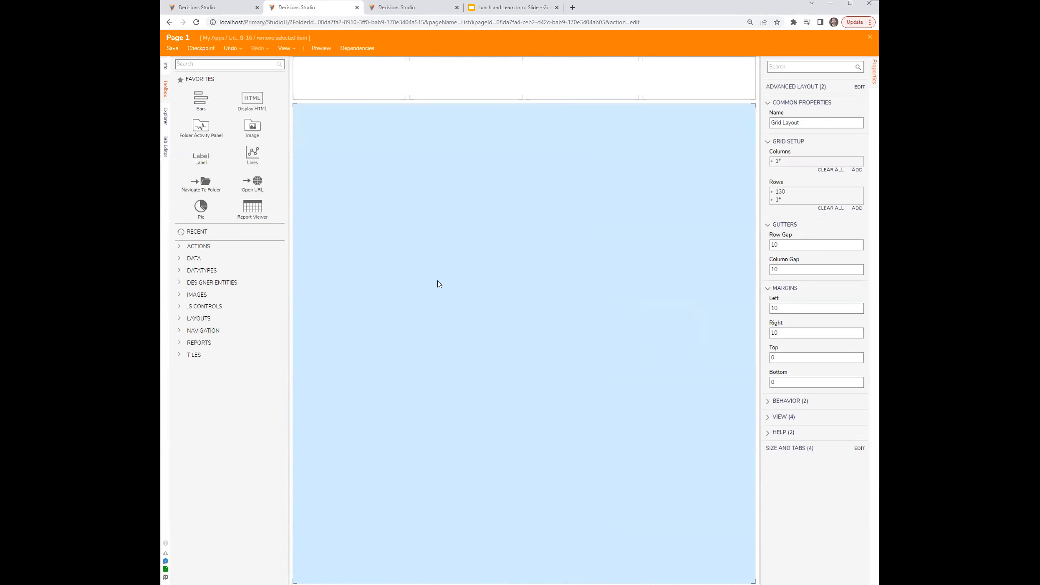
Add a Report Viewer to the page's empty lower area and expand its view settings to the Control Css Class option.
{"action": "left_click_drag", "start_coordinate": [253, 207], "coordinate": [349, 227]}
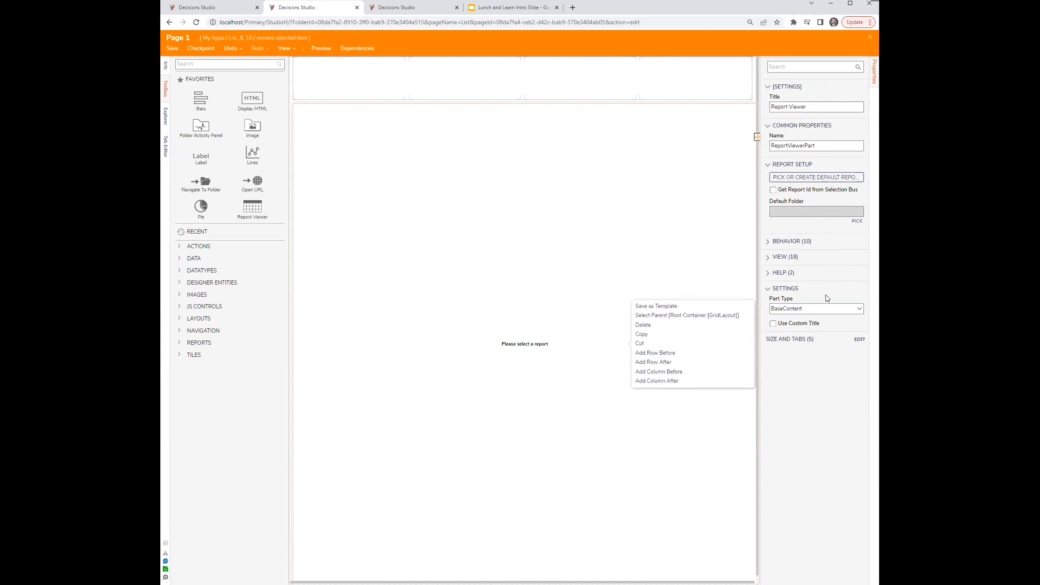
{"action": "left_click", "coordinate": [780, 258]}
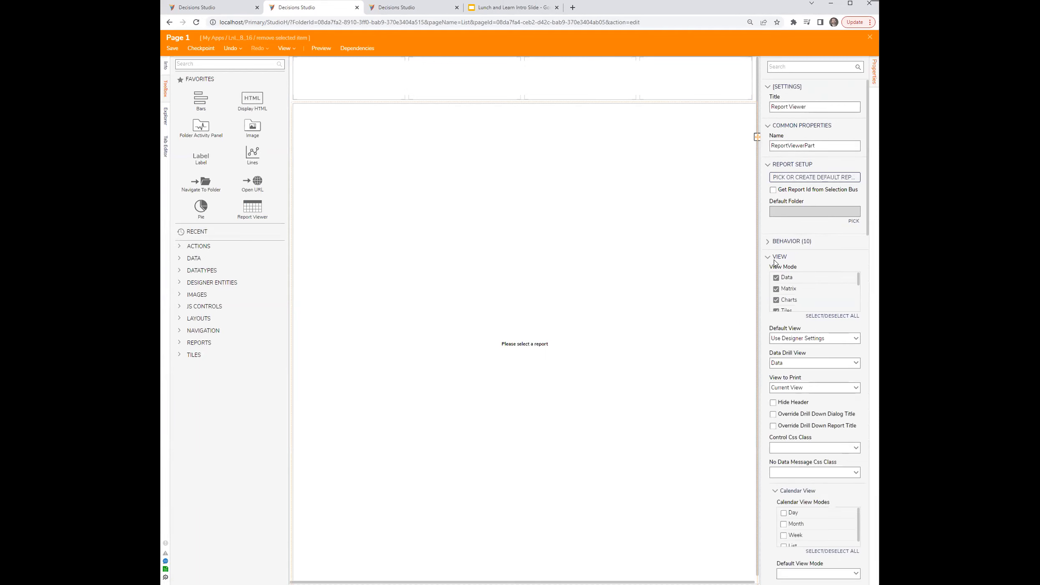
{"action": "scroll", "coordinate": [831, 498], "scroll_direction": "down", "scroll_amount": 5}
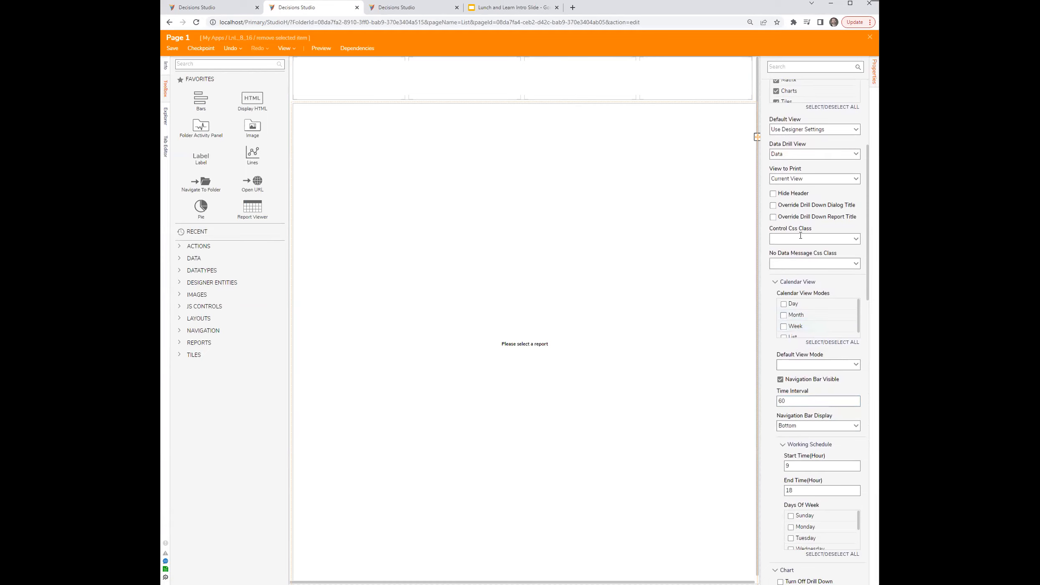
Open the Decisions documentation in a new browser tab, search it for "css" and open the Using CSS on a Page article.
{"action": "left_click", "coordinate": [571, 8]}
{"action": "type", "text": "docu"}
{"action": "key", "text": "Return"}
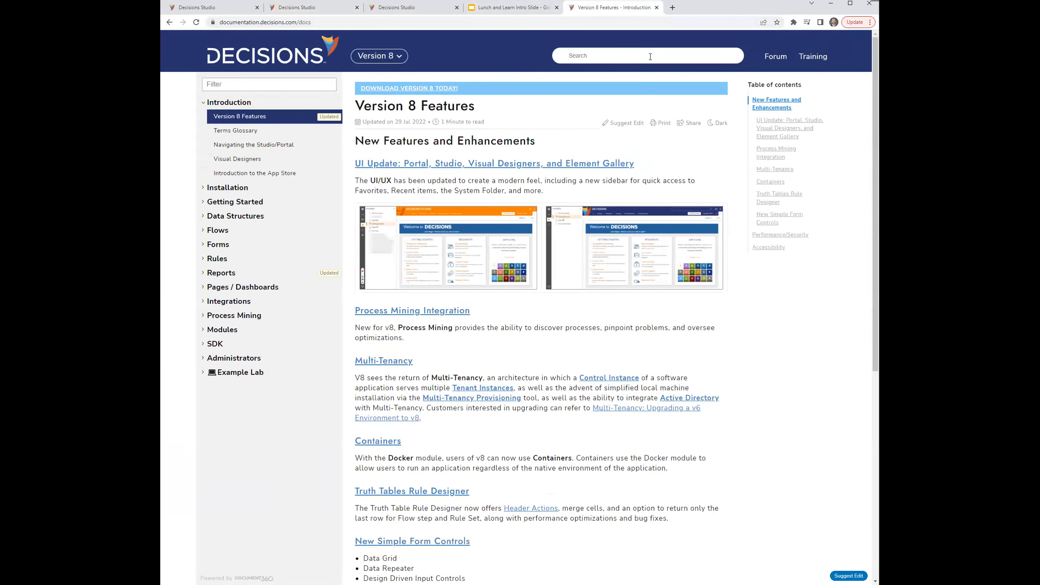
{"action": "type", "text": "d"}
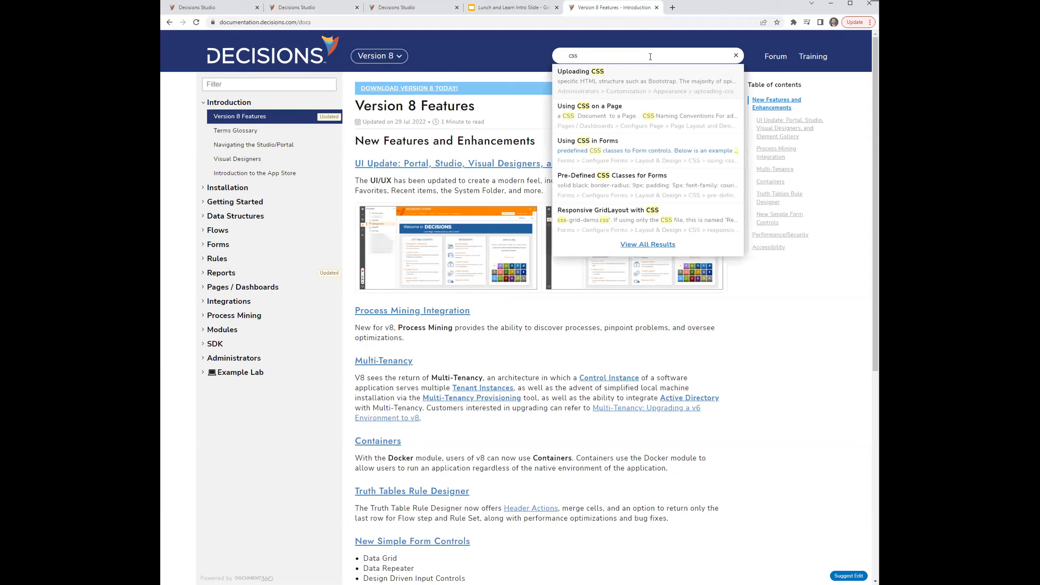
{"action": "left_click", "coordinate": [611, 112]}
Read through the Using CSS on a Page article, examining the Control Css Class step and the example of the styled report.
{"action": "scroll", "coordinate": [797, 318], "scroll_direction": "down", "scroll_amount": 2}
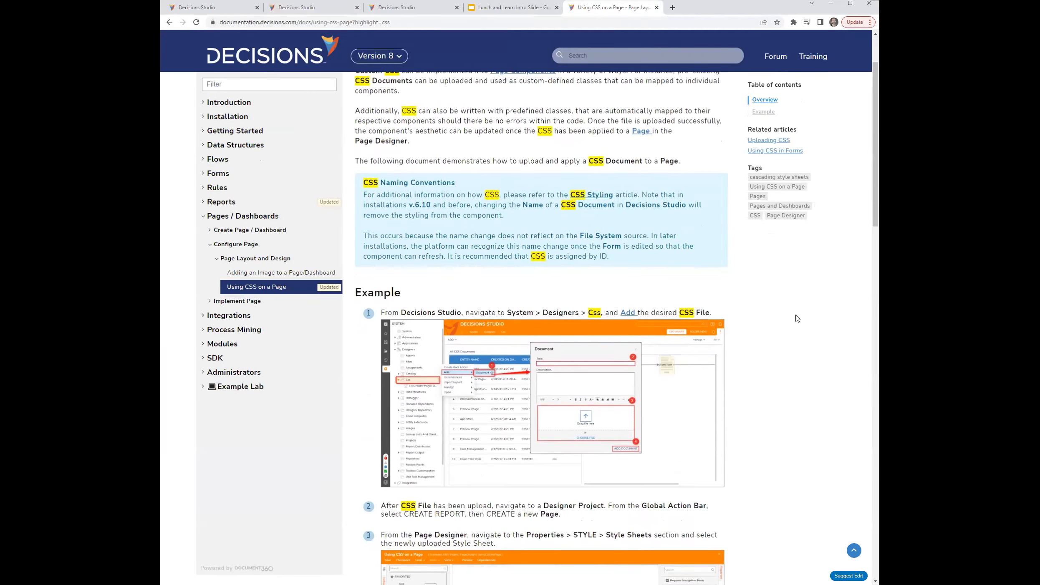
{"action": "scroll", "coordinate": [797, 318], "scroll_direction": "down", "scroll_amount": 15}
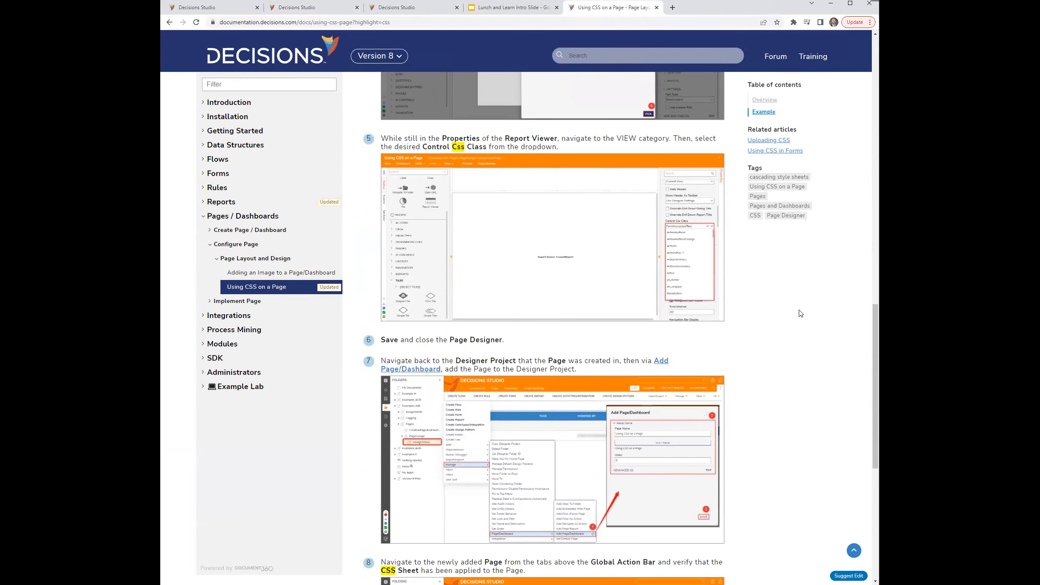
{"action": "scroll", "coordinate": [799, 311], "scroll_direction": "down", "scroll_amount": 5}
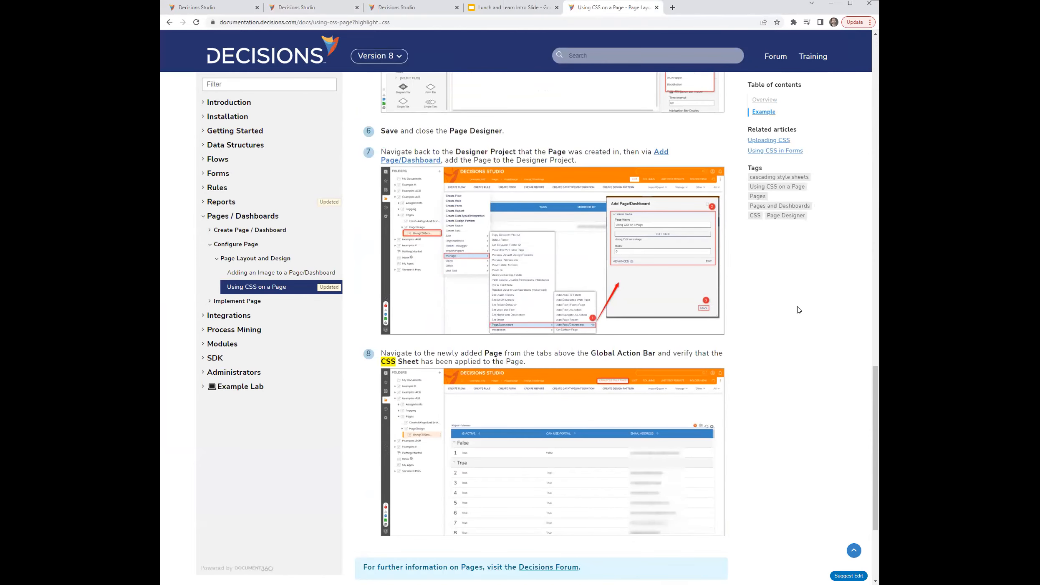
{"action": "scroll", "coordinate": [793, 309], "scroll_direction": "down", "scroll_amount": 4}
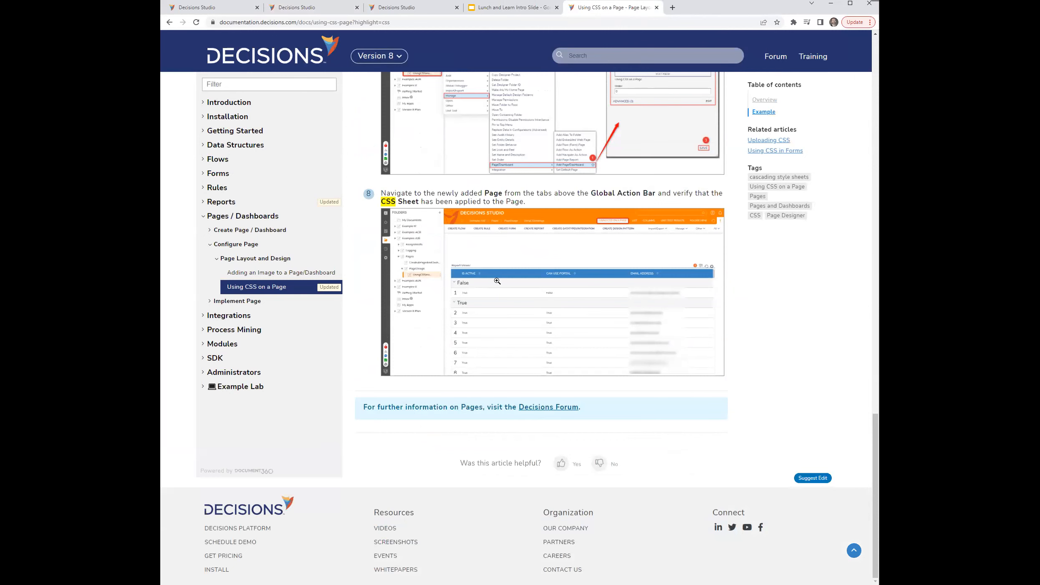
{"action": "scroll", "coordinate": [505, 331], "scroll_direction": "up", "scroll_amount": 4}
{"action": "scroll", "coordinate": [504, 332], "scroll_direction": "up", "scroll_amount": 8}
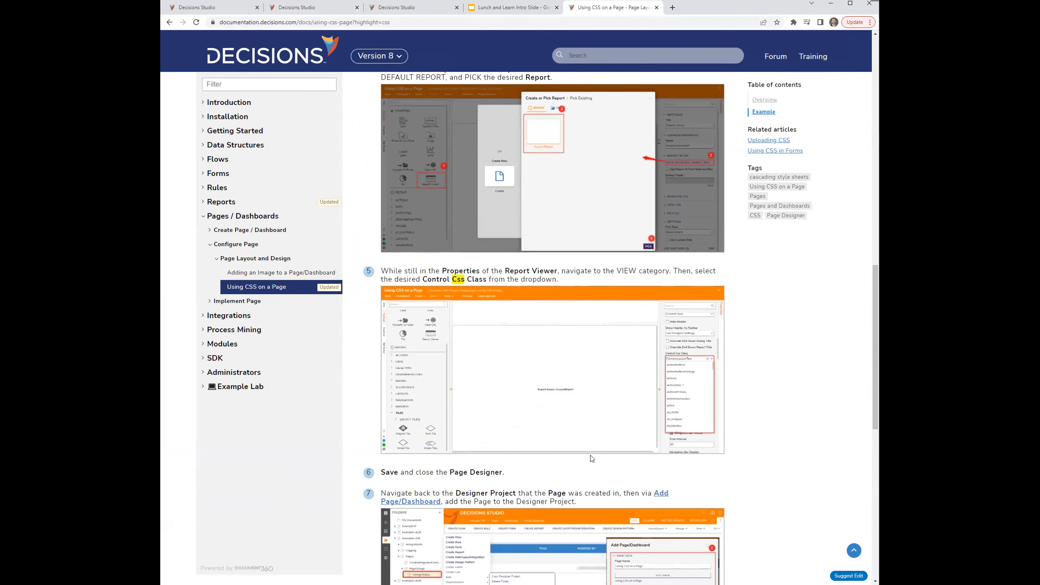
{"action": "scroll", "coordinate": [591, 458], "scroll_direction": "down", "scroll_amount": 12}
{"action": "scroll", "coordinate": [590, 449], "scroll_direction": "up", "scroll_amount": 12}
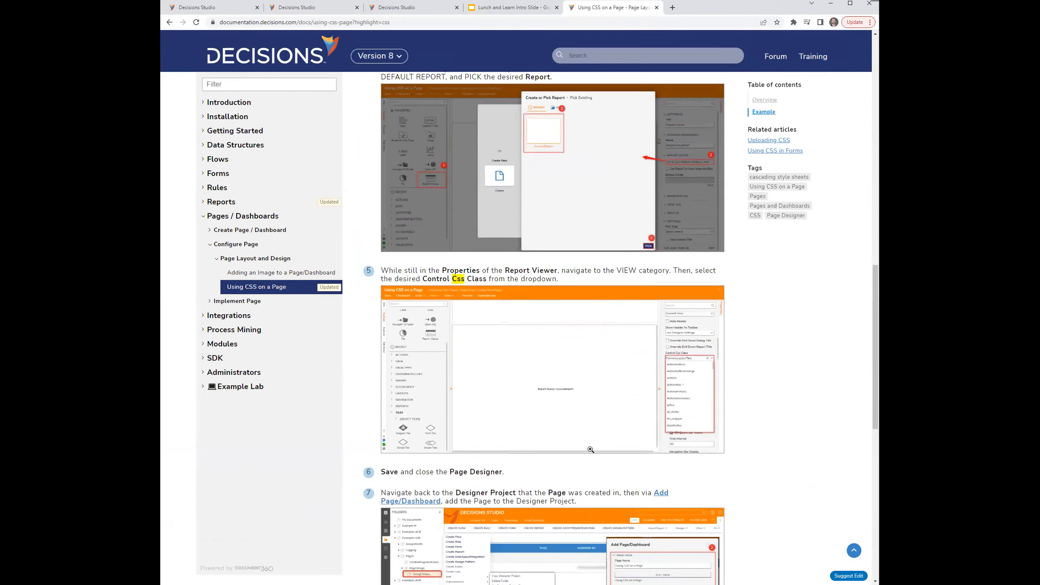
{"action": "scroll", "coordinate": [590, 450], "scroll_direction": "up", "scroll_amount": 15}
{"action": "scroll", "coordinate": [591, 450], "scroll_direction": "down", "scroll_amount": 1}
{"action": "scroll", "coordinate": [591, 449], "scroll_direction": "up", "scroll_amount": 1}
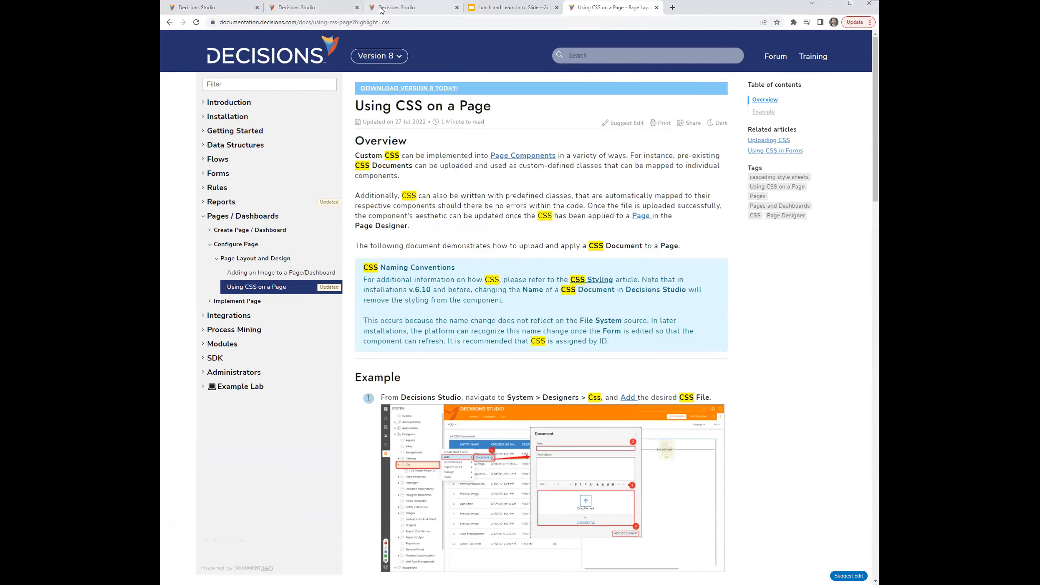
Switch back to the Decisions Studio folder listing and run Report 1.
{"action": "left_click", "coordinate": [354, 12]}
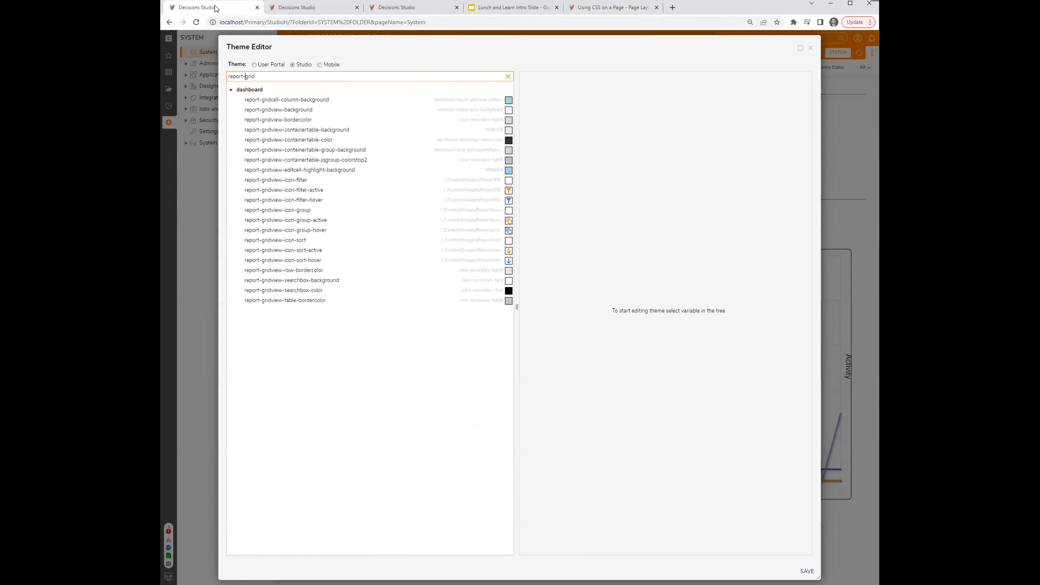
{"action": "left_click", "coordinate": [213, 8]}
{"action": "left_click", "coordinate": [403, 10]}
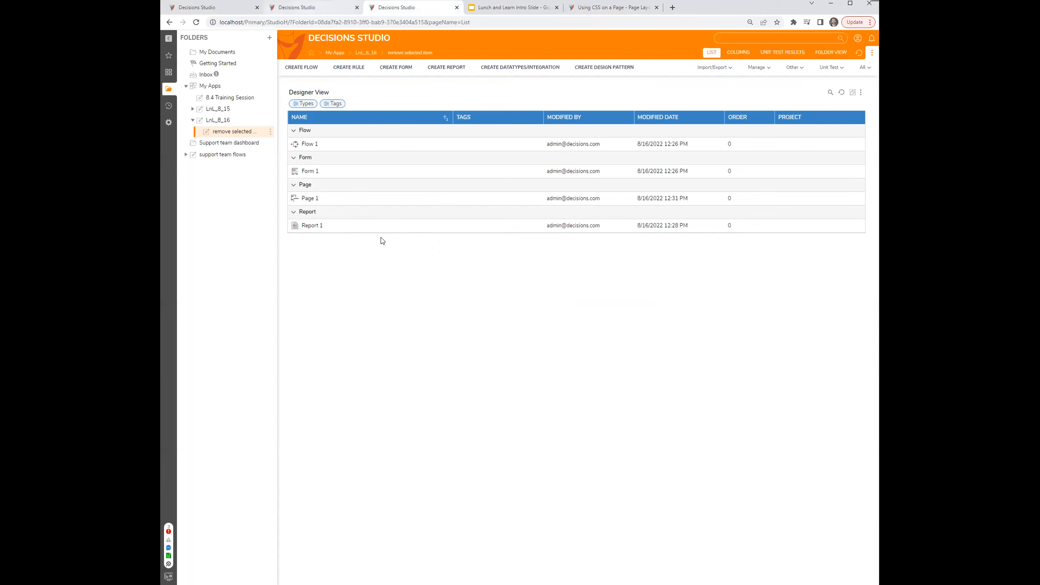
{"action": "left_click", "coordinate": [311, 225]}
{"action": "left_click", "coordinate": [335, 182]}
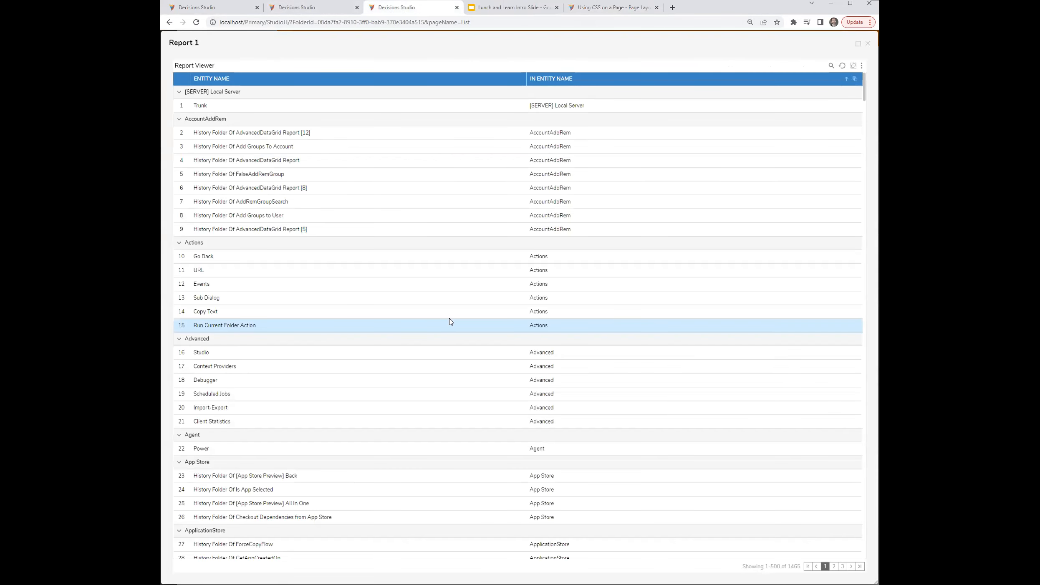
Inspect the Actions group header of the running Report 1 with the browser's developer tools to examine its CSS class.
{"action": "key", "text": "F12"}
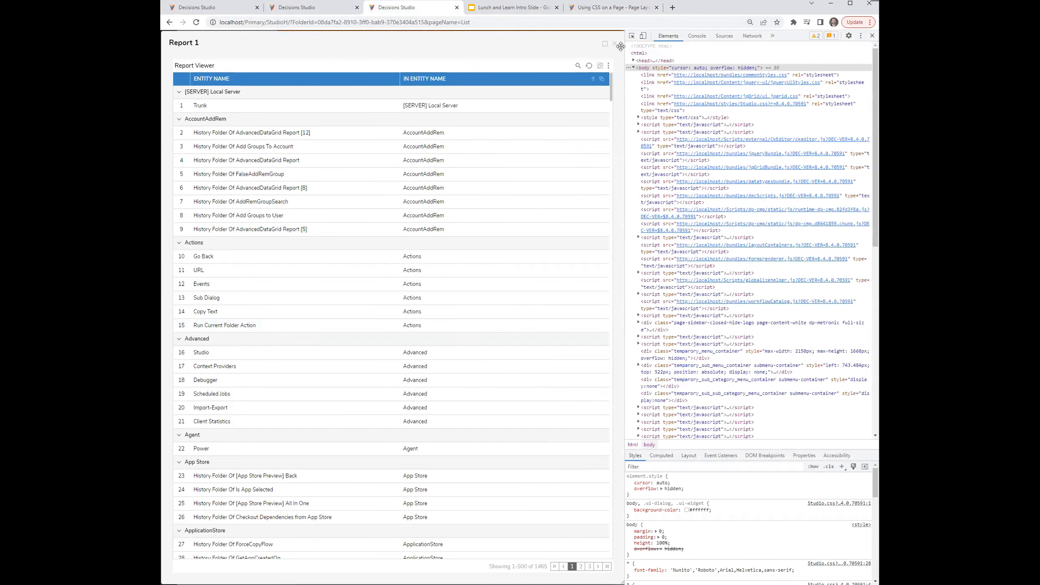
{"action": "key", "text": "ctrl+shift+c"}
{"action": "left_click", "coordinate": [194, 242]}
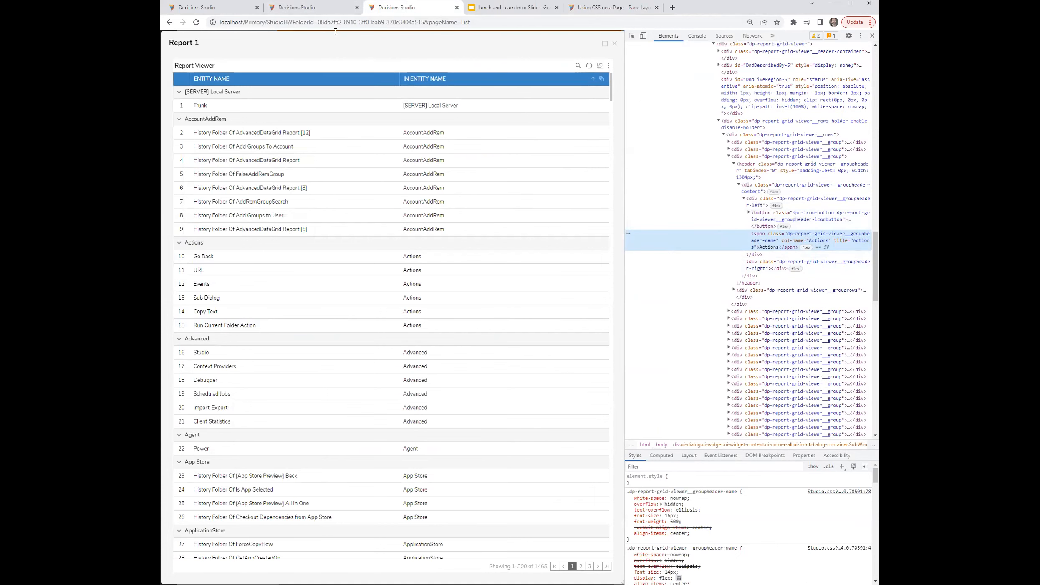
Return to the Using CSS on a Page article and select its web address.
{"action": "left_click", "coordinate": [595, 8]}
{"action": "key", "text": "ctrl+l"}
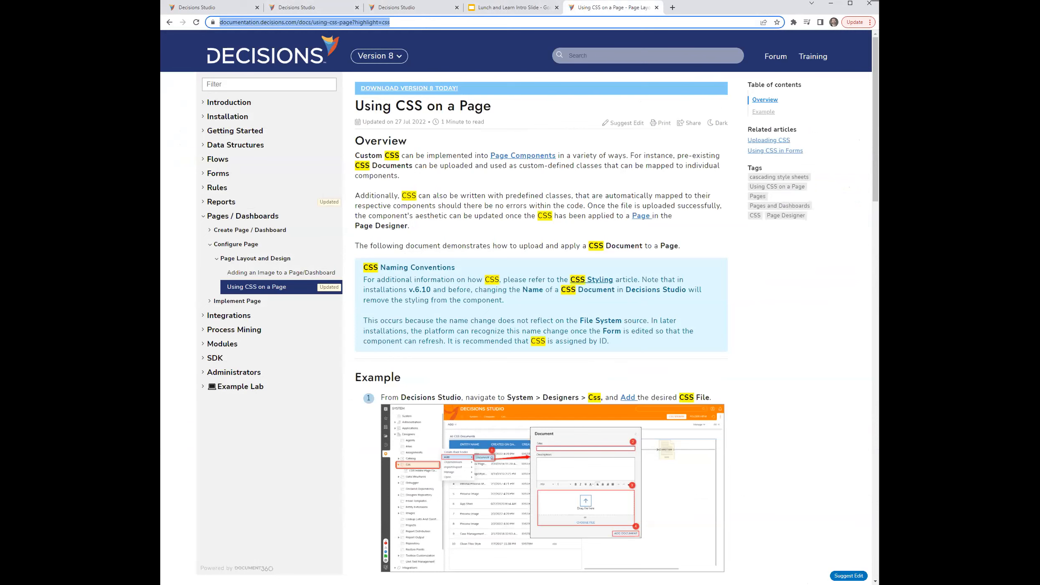
{"action": "key", "text": "alt+Tab"}
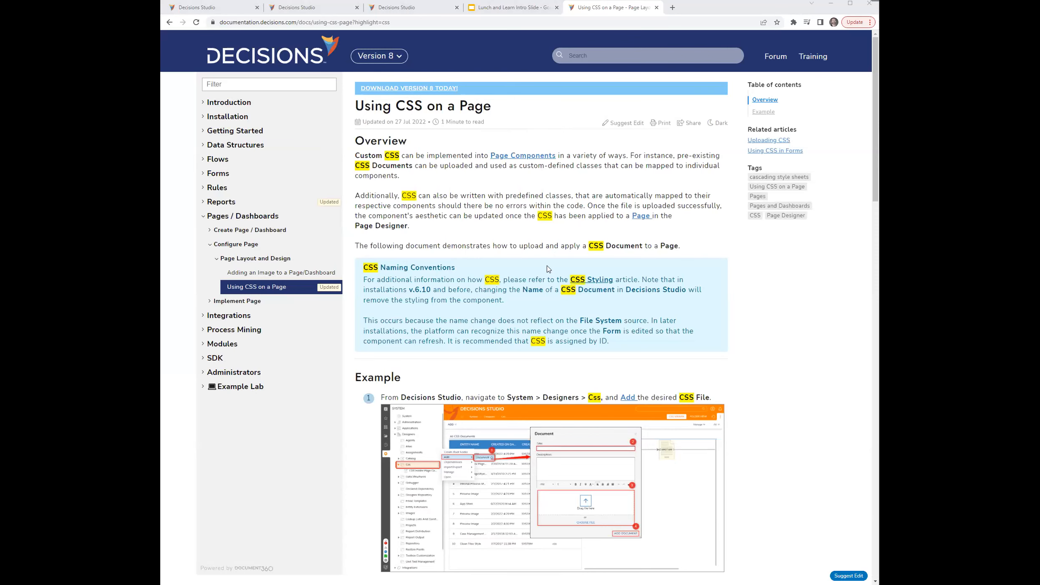
Return to the running Report 1, close the developer tools and close the report.
{"action": "left_click", "coordinate": [319, 7]}
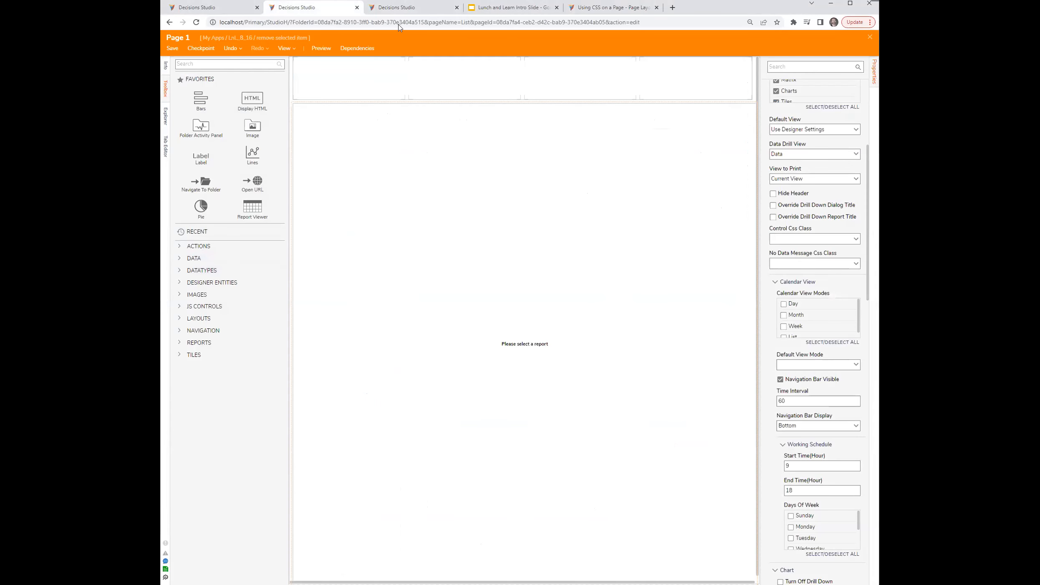
{"action": "left_click", "coordinate": [413, 7]}
{"action": "left_click", "coordinate": [871, 36]}
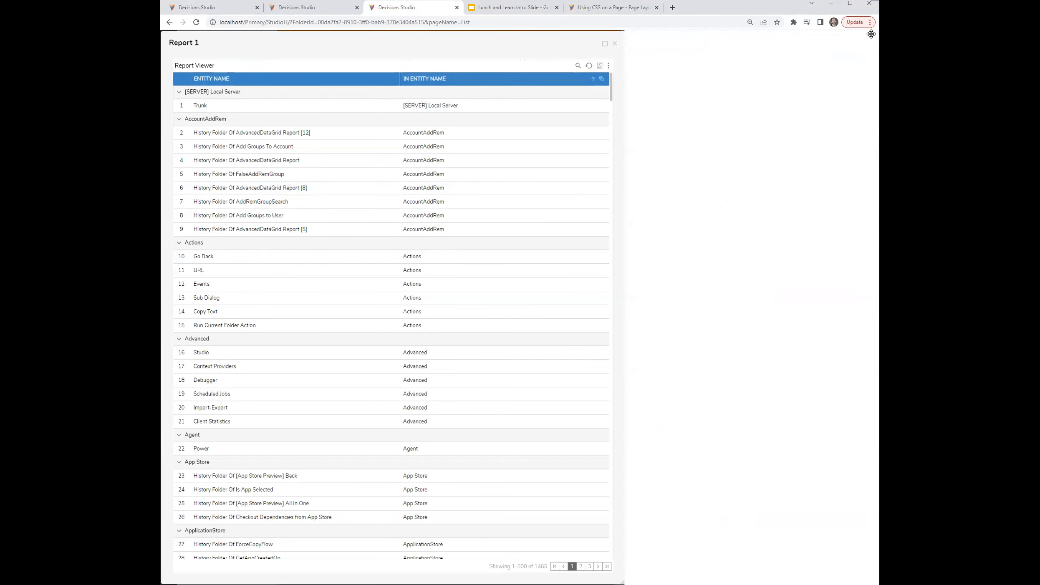
{"action": "left_click", "coordinate": [870, 41]}
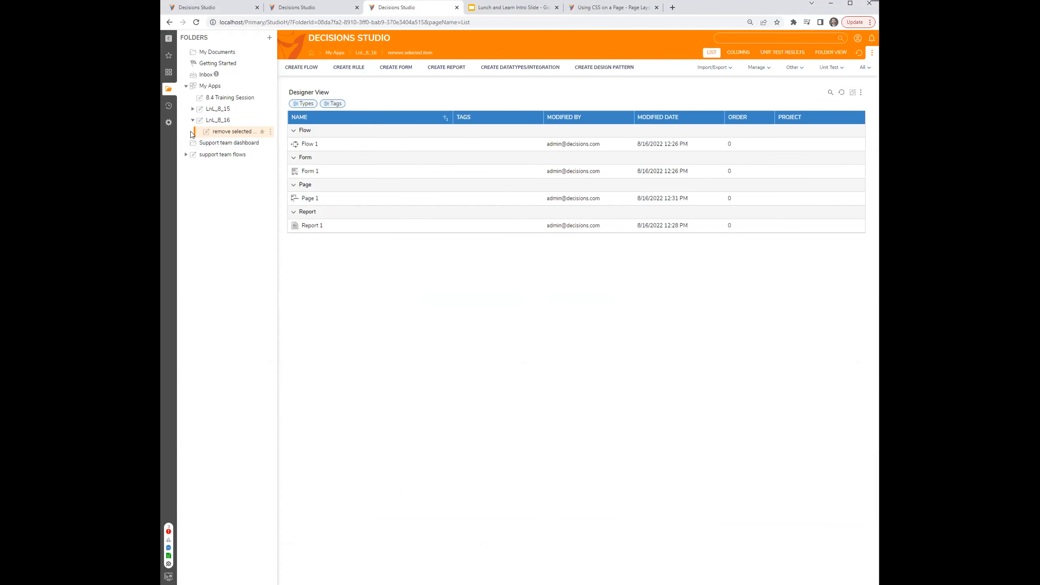
Open the Css folder among the system's Designers folders.
{"action": "left_click", "coordinate": [169, 122]}
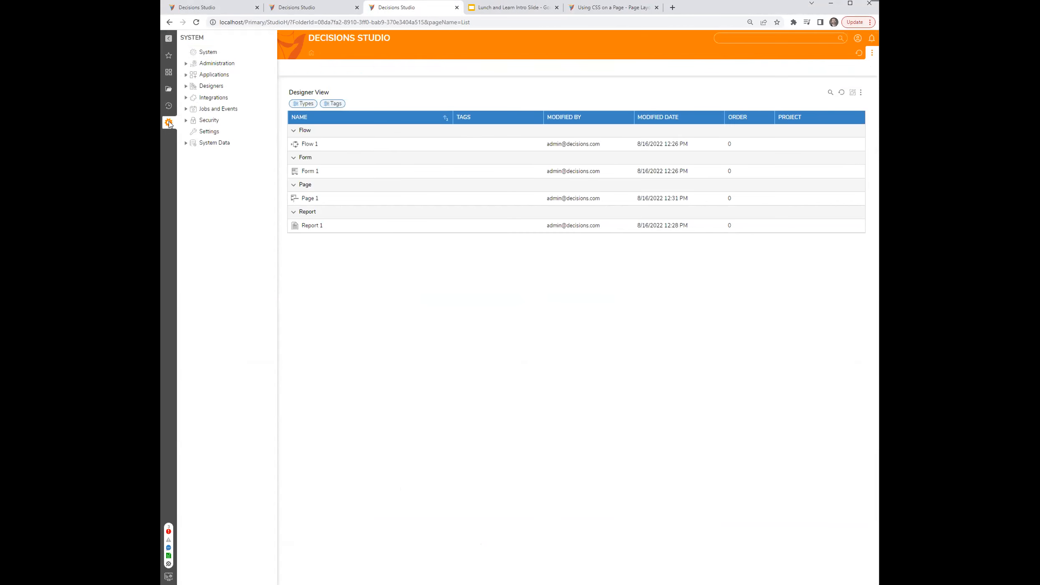
{"action": "left_click", "coordinate": [186, 85]}
{"action": "left_click", "coordinate": [219, 146]}
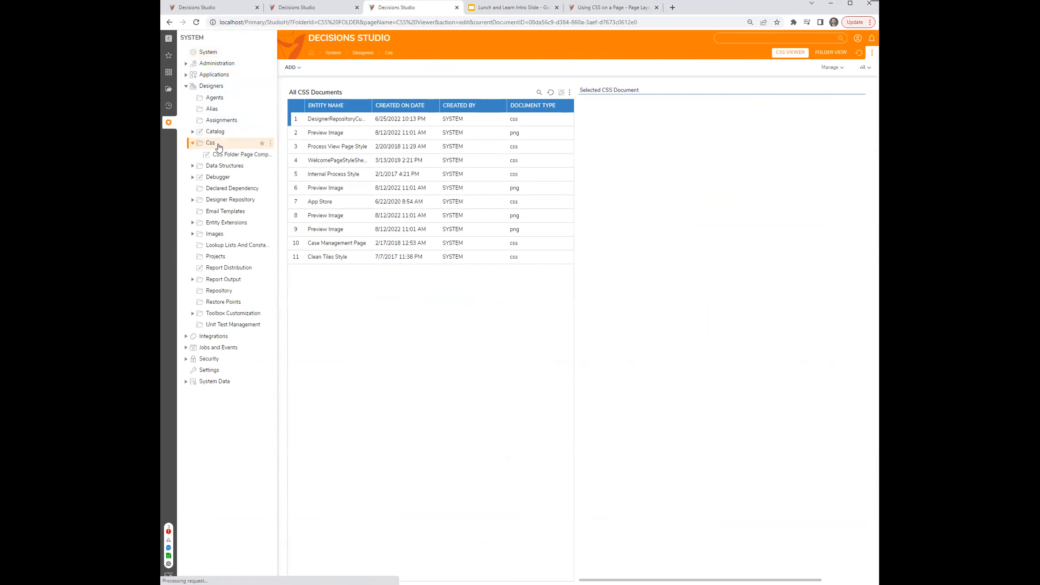
Examine the Css folder's options for adding a document and the contents of the selected CSS document.
{"action": "left_click", "coordinate": [270, 143]}
{"action": "mouse_move", "coordinate": [303, 131]}
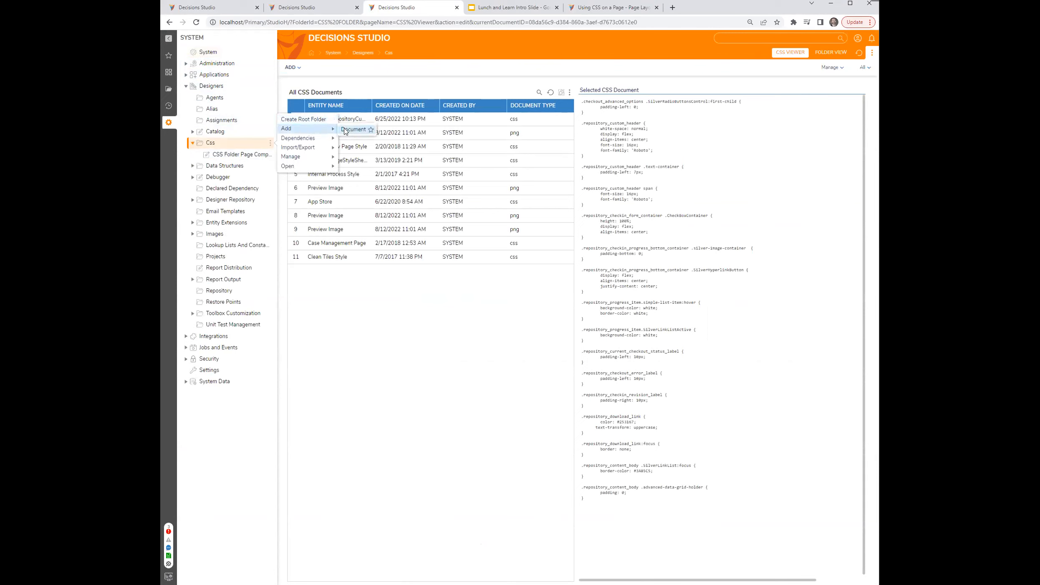
{"action": "left_click", "coordinate": [444, 446]}
{"action": "left_click", "coordinate": [873, 67]}
{"action": "mouse_move", "coordinate": [847, 104]}
{"action": "left_click", "coordinate": [295, 68]}
{"action": "left_click", "coordinate": [295, 83]}
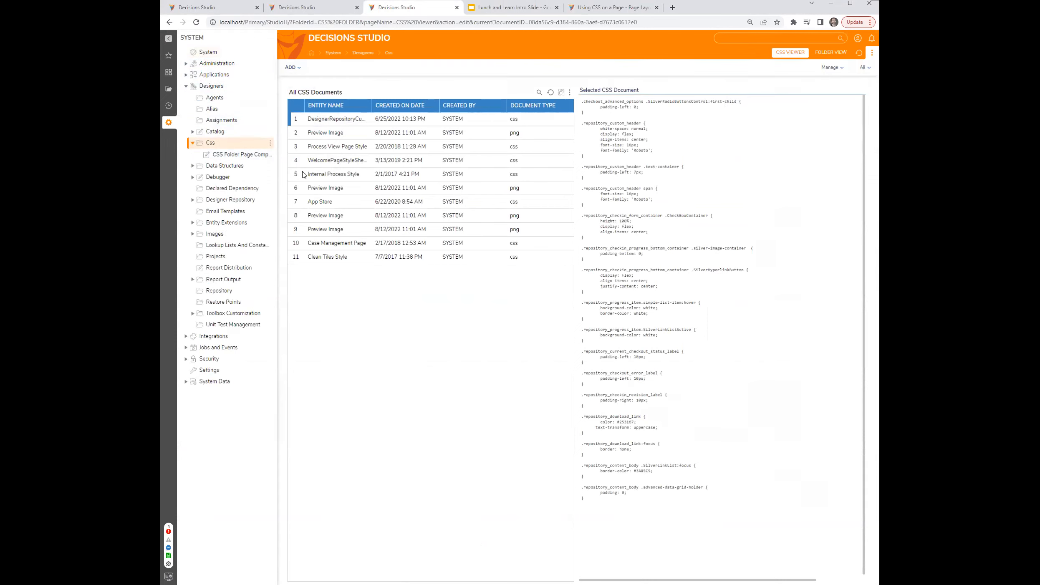
{"action": "left_click", "coordinate": [615, 214]}
Return to the remove selected item folder and try to open Page 1 for editing.
{"action": "left_click", "coordinate": [168, 89]}
{"action": "right_click", "coordinate": [307, 225]}
{"action": "right_click", "coordinate": [311, 204]}
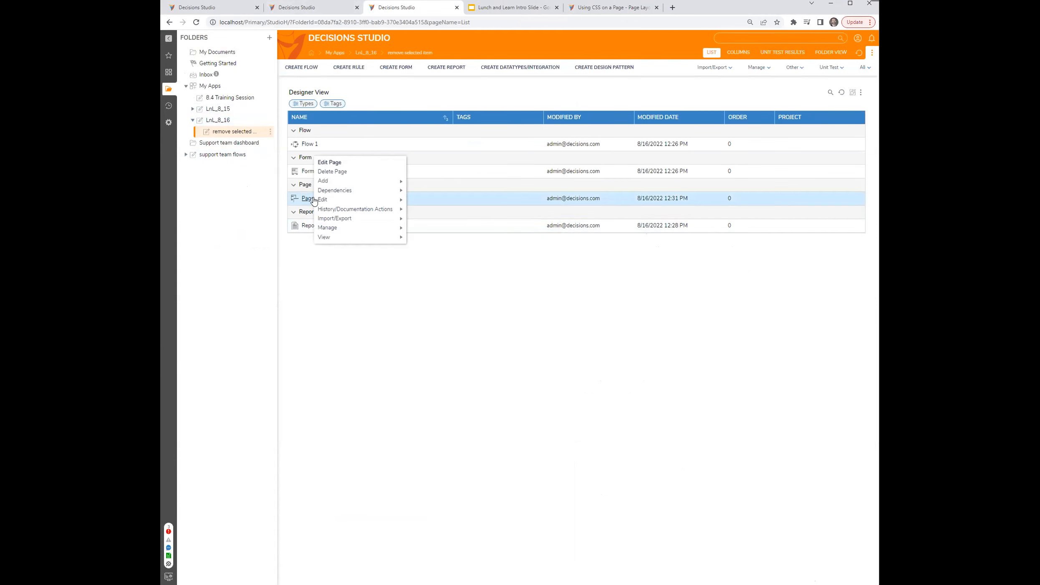
{"action": "left_click", "coordinate": [330, 164]}
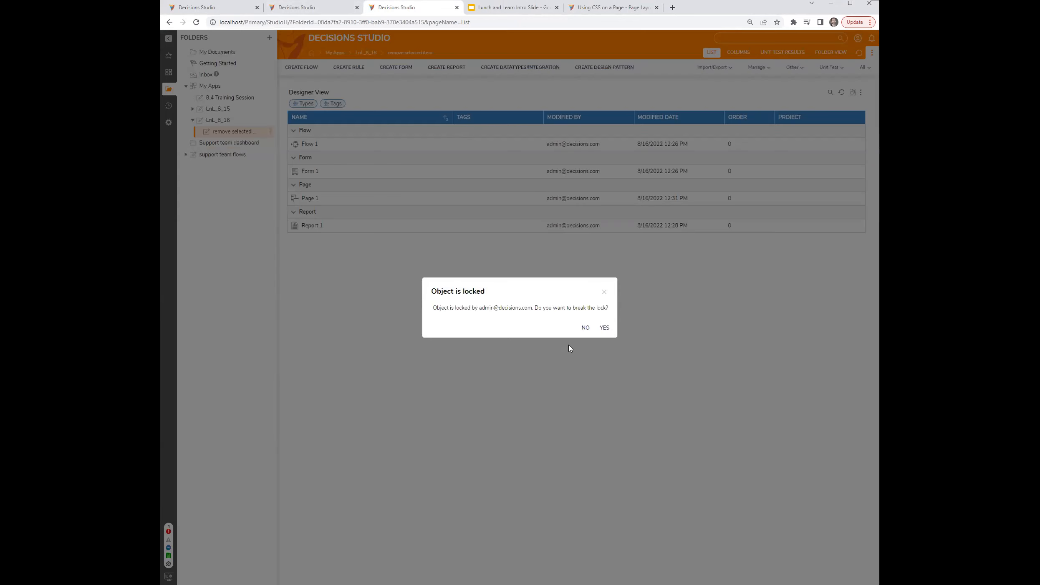
Check the Report Viewer's Control Css Class setting in the already open Page 1 designer, and close the page with its changes saved.
{"action": "left_click", "coordinate": [302, 10]}
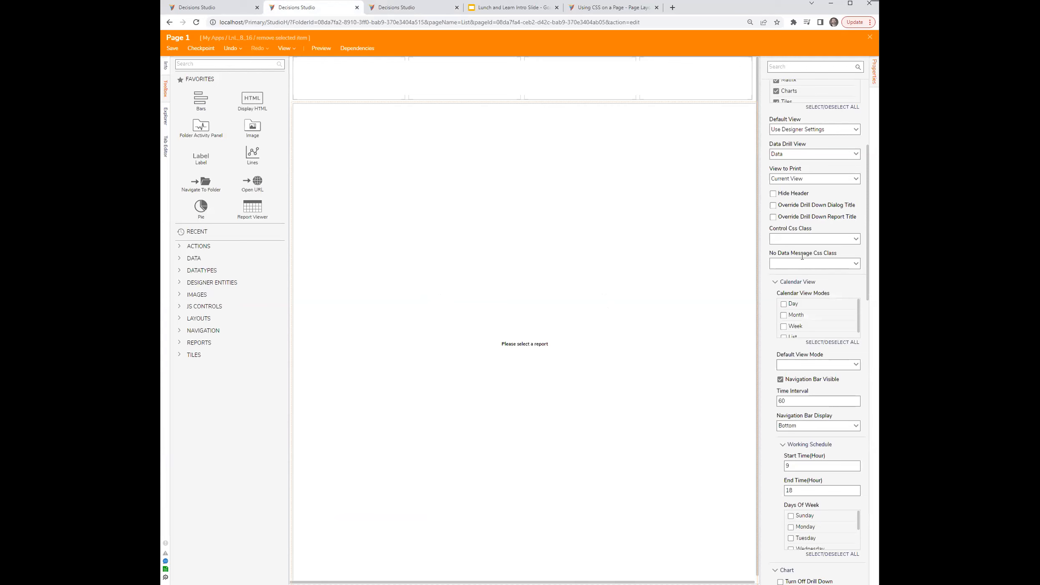
{"action": "scroll", "coordinate": [813, 449], "scroll_direction": "up", "scroll_amount": 5}
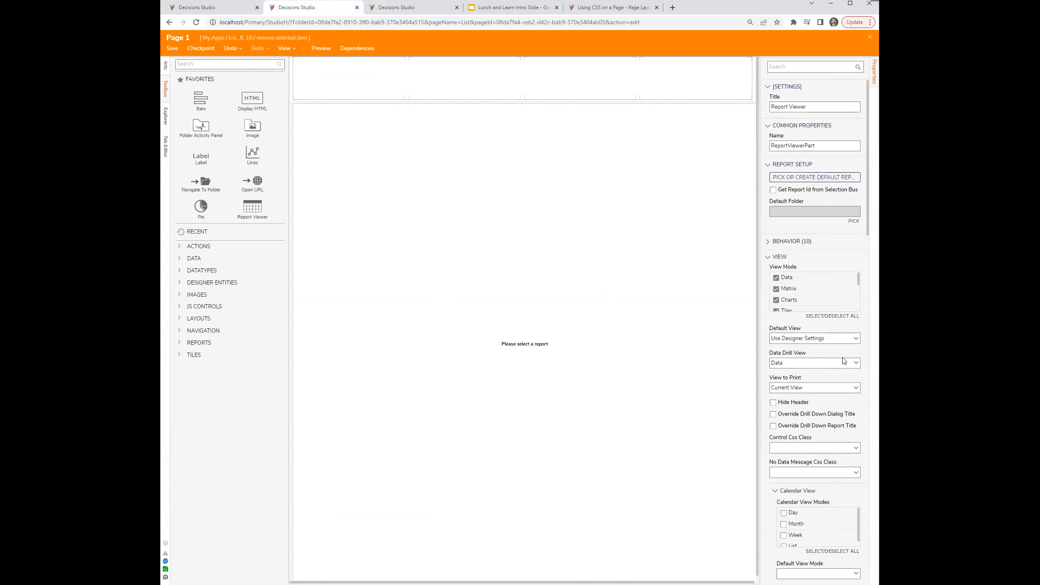
{"action": "left_click", "coordinate": [855, 448]}
{"action": "scroll", "coordinate": [863, 441], "scroll_direction": "down", "scroll_amount": 2}
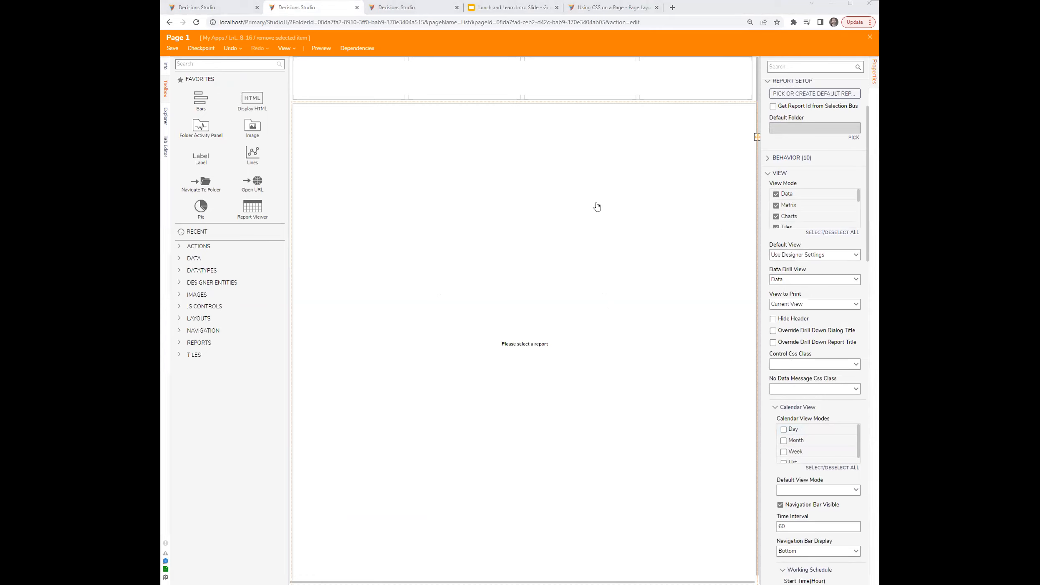
{"action": "left_click", "coordinate": [870, 37]}
{"action": "left_click", "coordinate": [607, 345]}
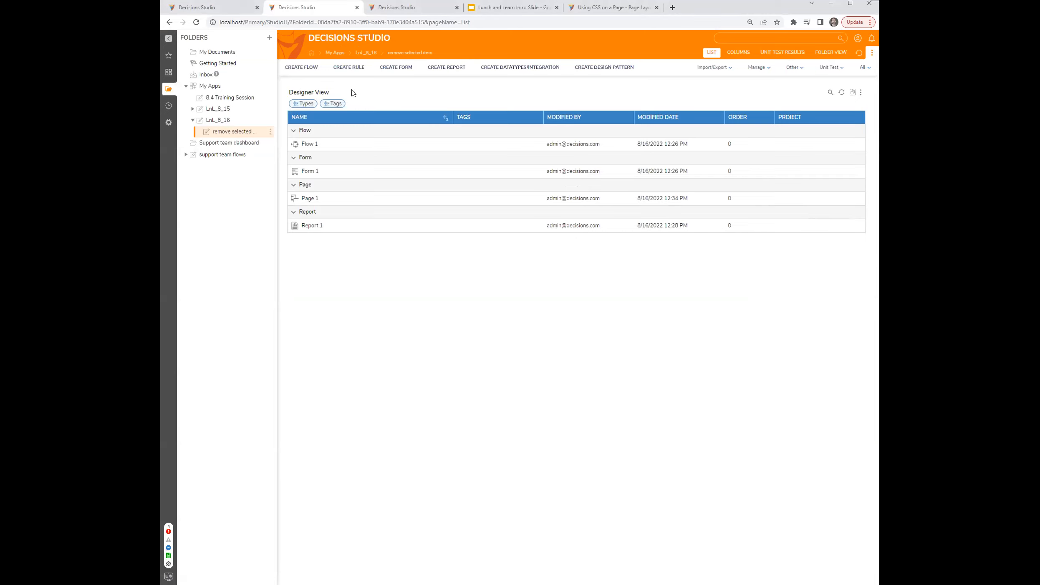
Create a Simple Form in the folder, try resizing its canvas, and close the designer without saving the changes.
{"action": "left_click", "coordinate": [396, 67]}
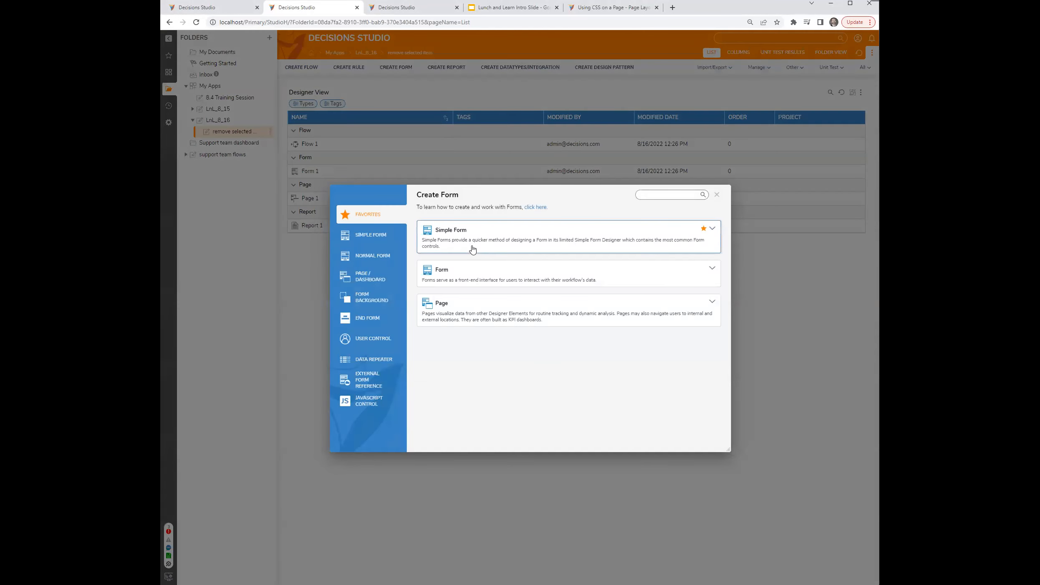
{"action": "left_click", "coordinate": [563, 256]}
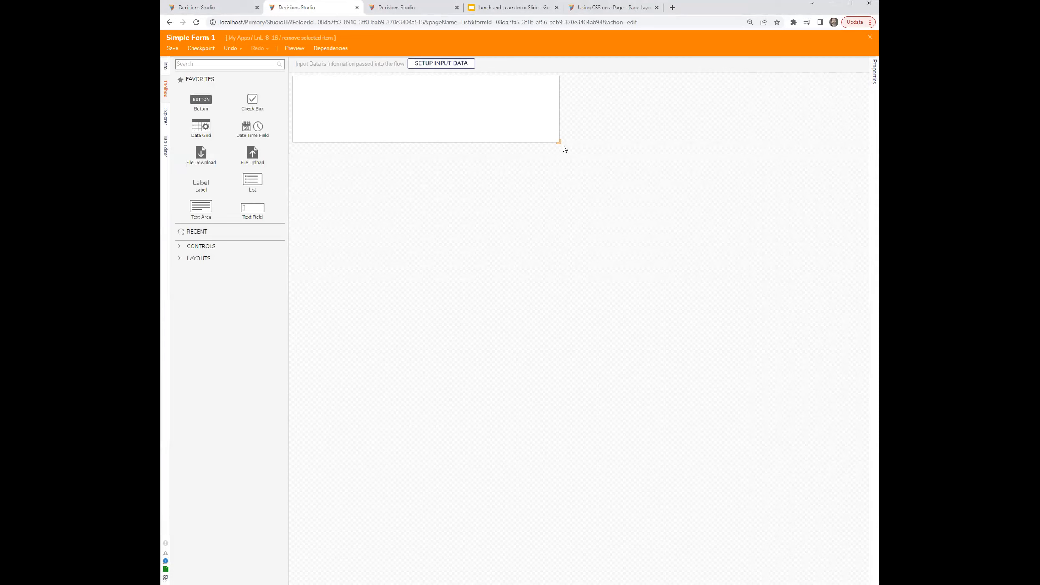
{"action": "left_click_drag", "start_coordinate": [562, 150], "coordinate": [623, 339]}
{"action": "left_click_drag", "start_coordinate": [621, 145], "coordinate": [551, 200]}
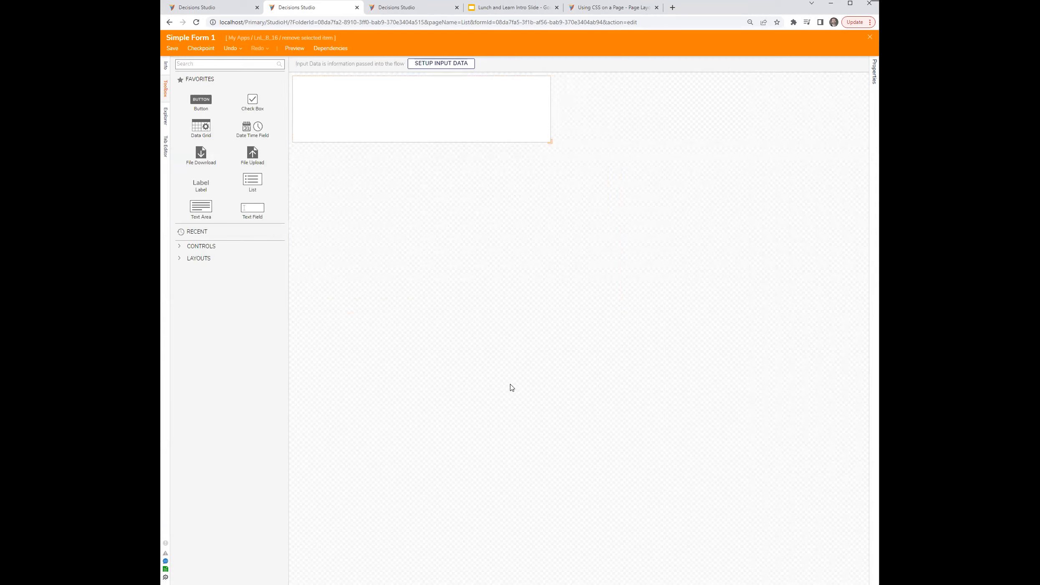
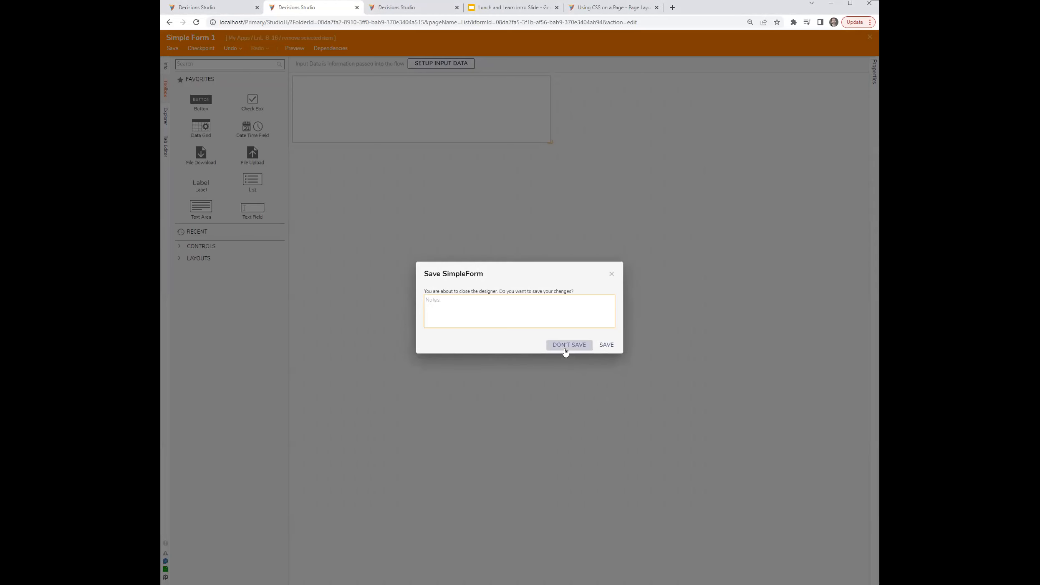
{"action": "left_click", "coordinate": [566, 350]}
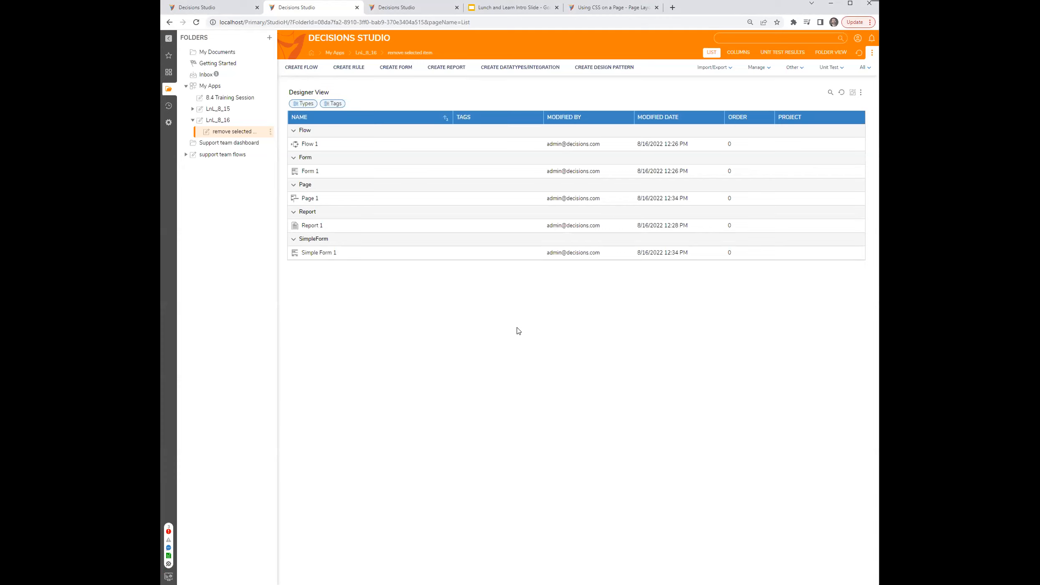
Open Report 1 for editing and start a Colors and Icon rule, examining its color settings and Css Class Name option.
{"action": "double_click", "coordinate": [315, 228]}
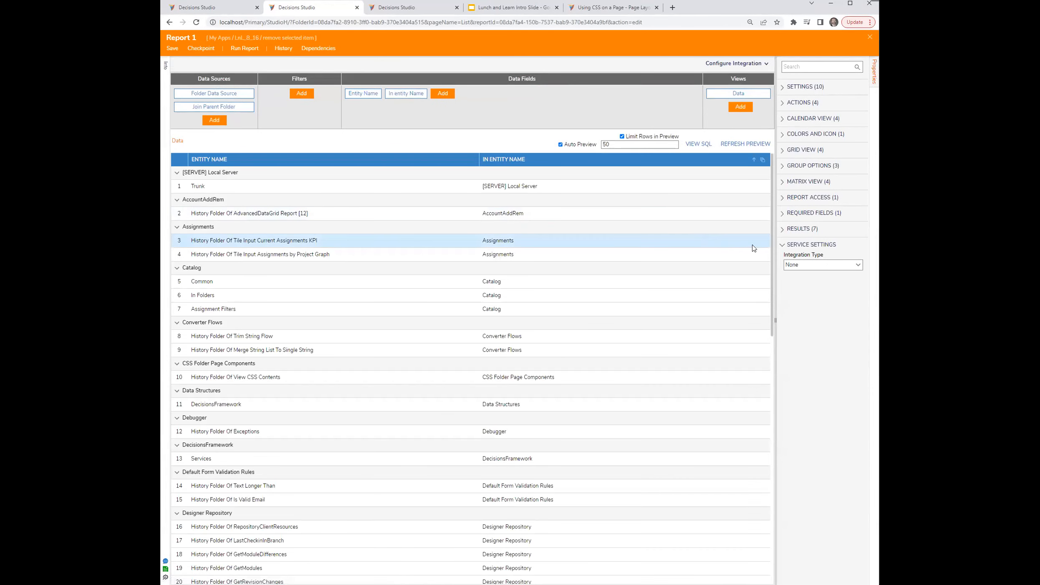
{"action": "left_click", "coordinate": [788, 133]}
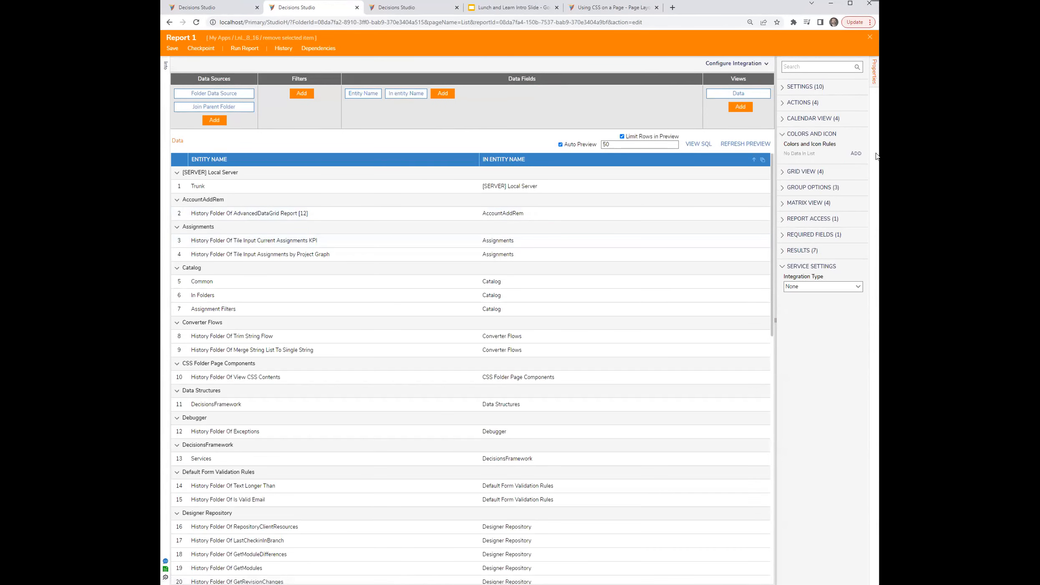
{"action": "left_click", "coordinate": [856, 162]}
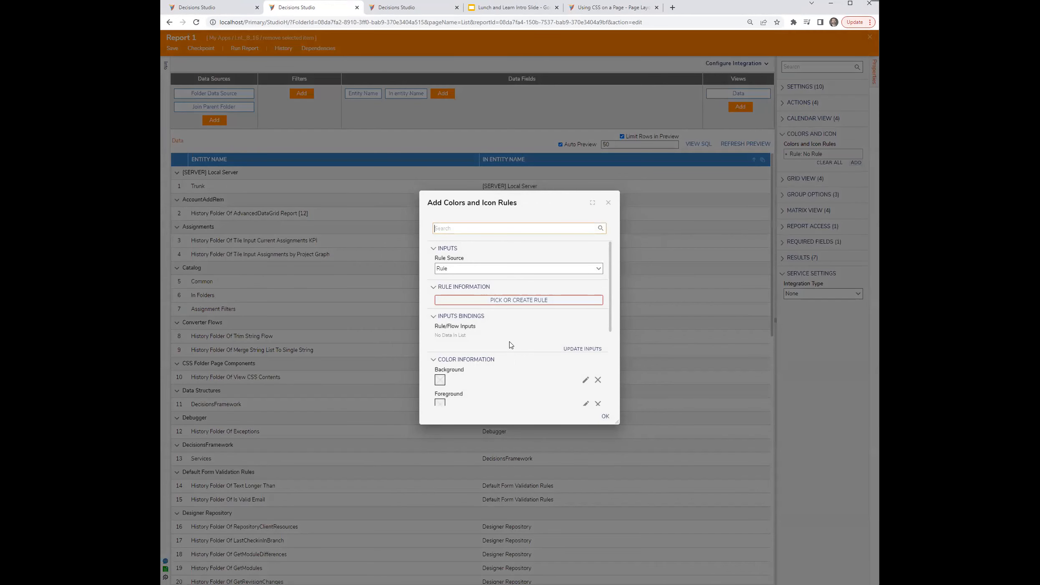
{"action": "scroll", "coordinate": [511, 345], "scroll_direction": "down", "scroll_amount": 2}
{"action": "scroll", "coordinate": [511, 345], "scroll_direction": "down", "scroll_amount": 3}
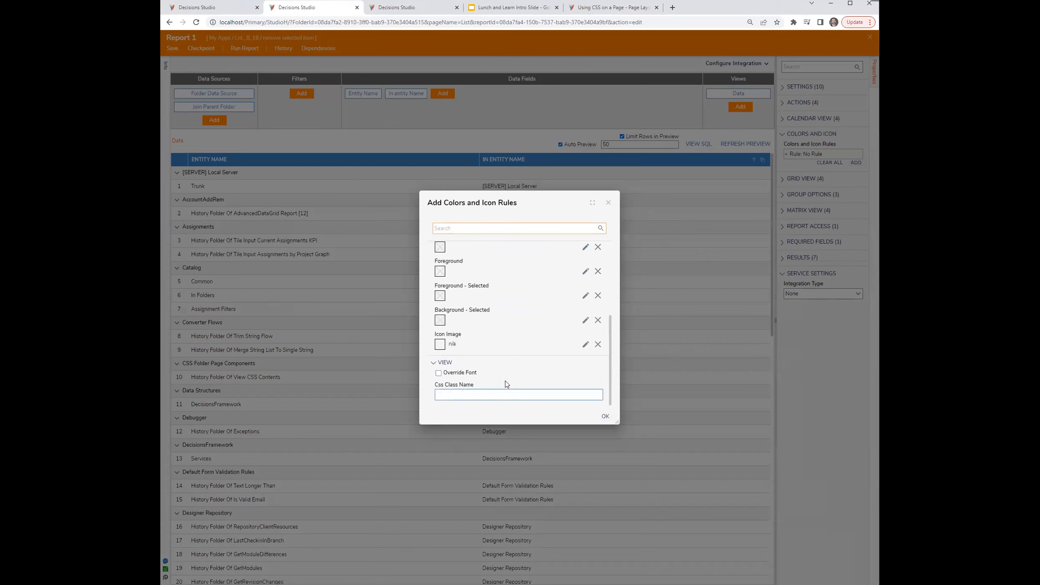
{"action": "scroll", "coordinate": [507, 384], "scroll_direction": "up", "scroll_amount": 5}
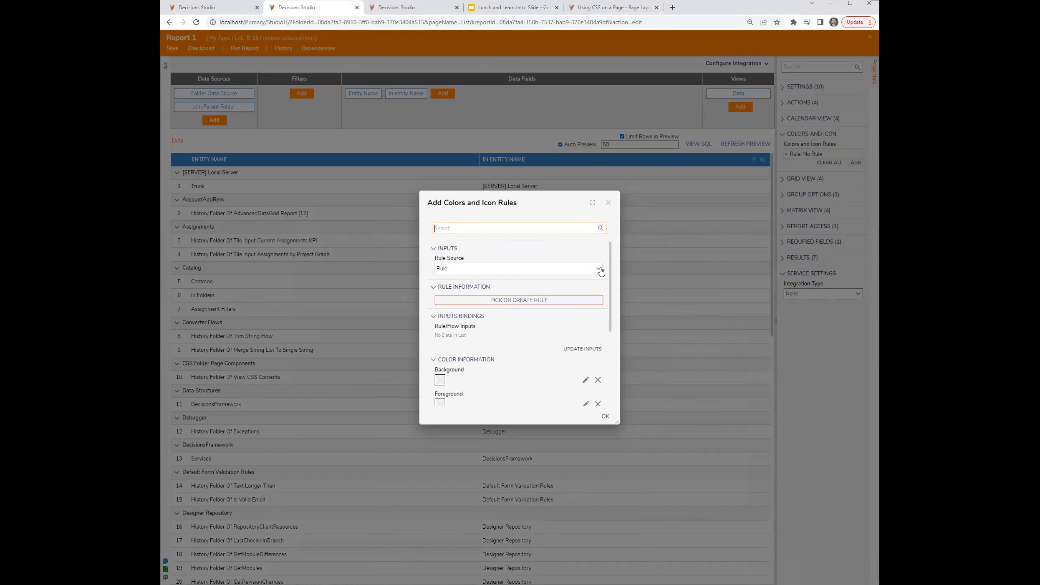
Check the Rule Source input of the colors and icon rule, and discard the rule.
{"action": "left_click", "coordinate": [599, 268]}
{"action": "left_click", "coordinate": [598, 268]}
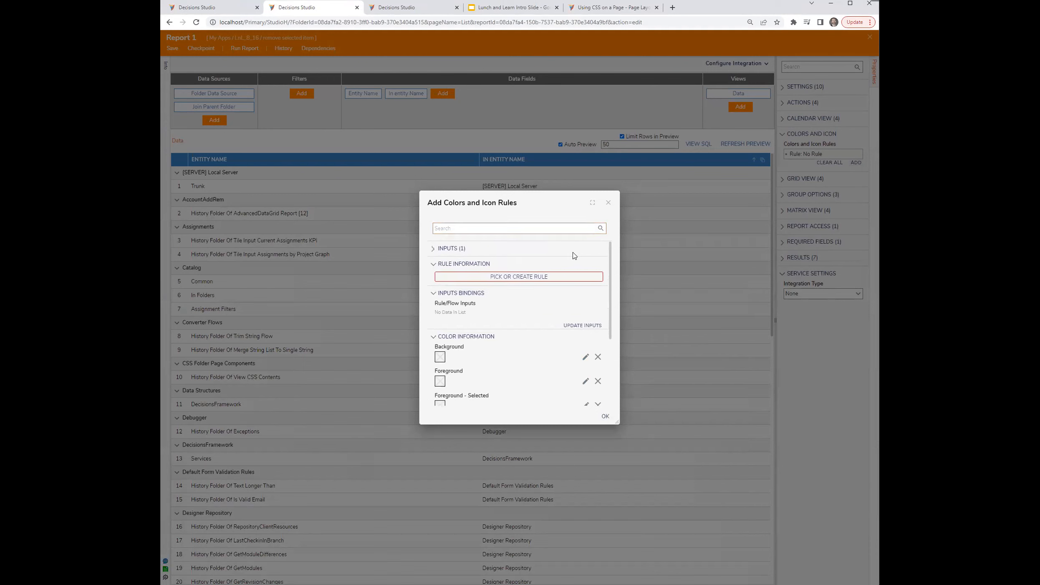
{"action": "left_click", "coordinate": [601, 271]}
{"action": "left_click", "coordinate": [597, 251]}
{"action": "left_click", "coordinate": [597, 249]}
{"action": "left_click", "coordinate": [597, 250]}
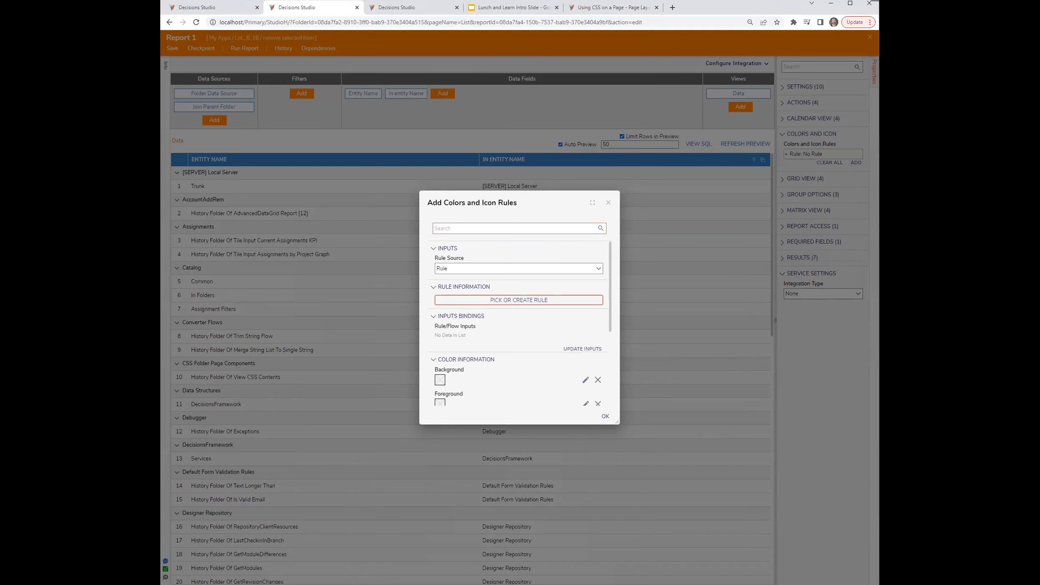
{"action": "left_click_drag", "start_coordinate": [550, 204], "coordinate": [520, 257]}
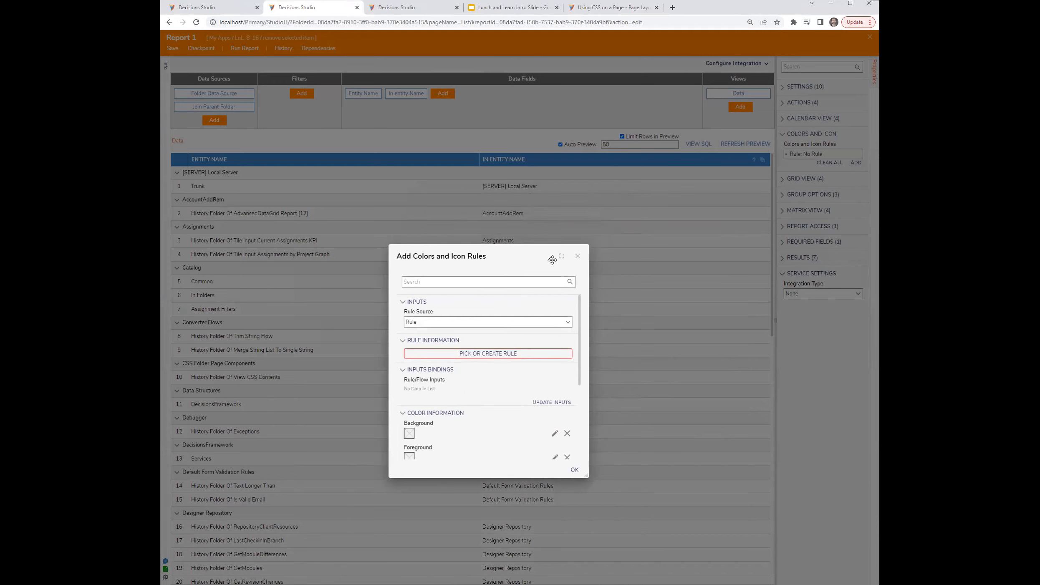
{"action": "left_click", "coordinate": [578, 257]}
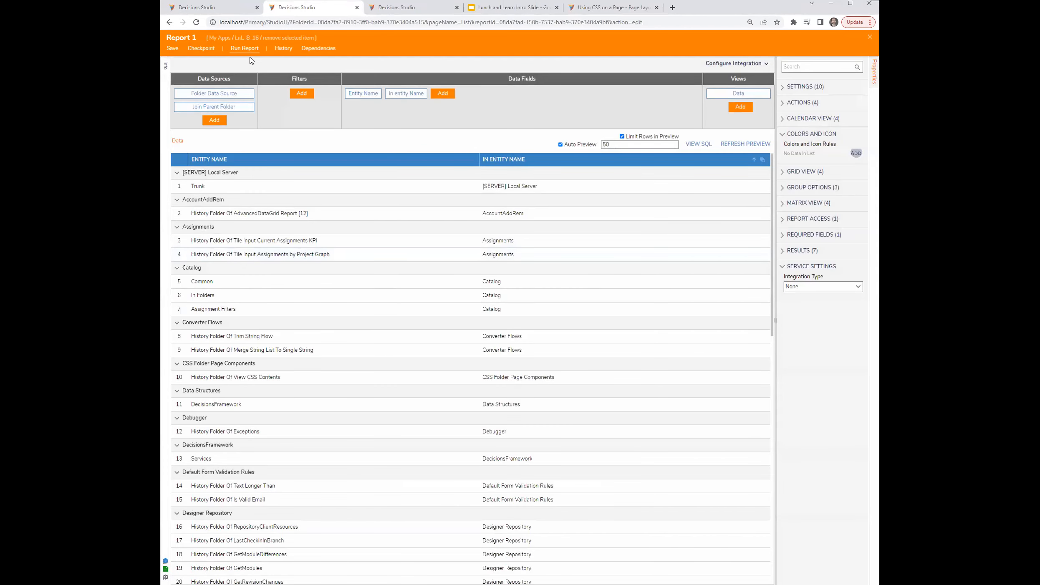
Remove the grouping by In Entity Name from Report 1, run the ungrouped report and close it.
{"action": "left_click", "coordinate": [763, 160]}
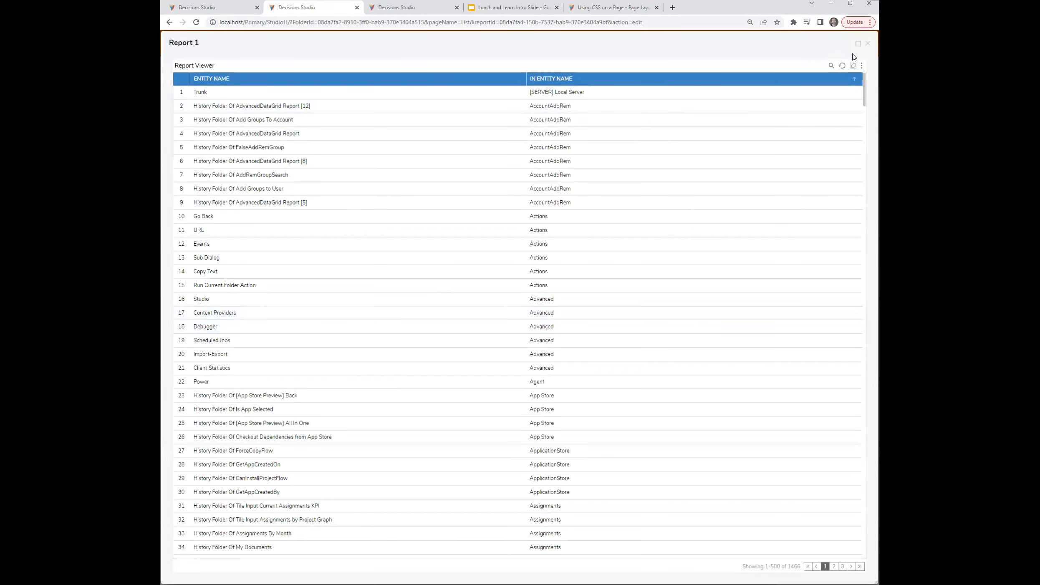
{"action": "left_click", "coordinate": [867, 44]}
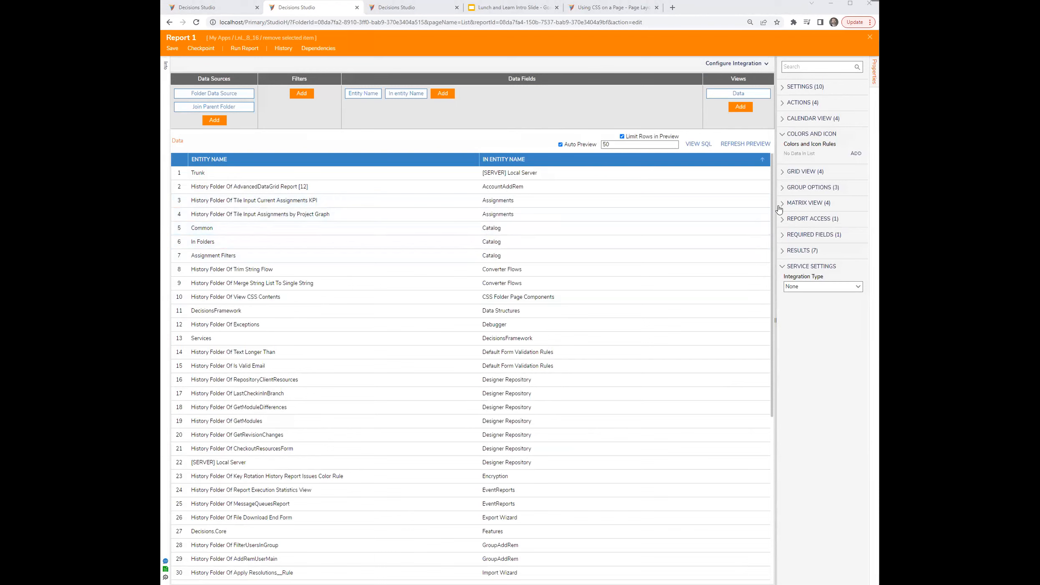
Check the report's Settings group, widen the report properties area and browse the ungrouped preview rows.
{"action": "left_click", "coordinate": [782, 88]}
{"action": "left_click", "coordinate": [782, 89]}
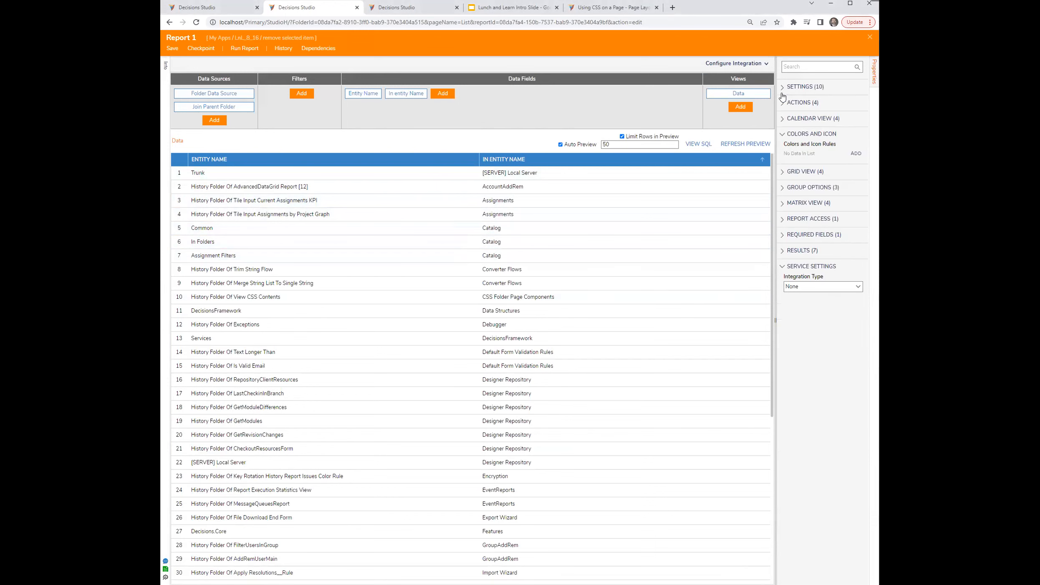
{"action": "left_click_drag", "start_coordinate": [775, 331], "coordinate": [737, 334]}
{"action": "scroll", "coordinate": [341, 361], "scroll_direction": "down", "scroll_amount": 7}
{"action": "scroll", "coordinate": [360, 405], "scroll_direction": "up", "scroll_amount": 7}
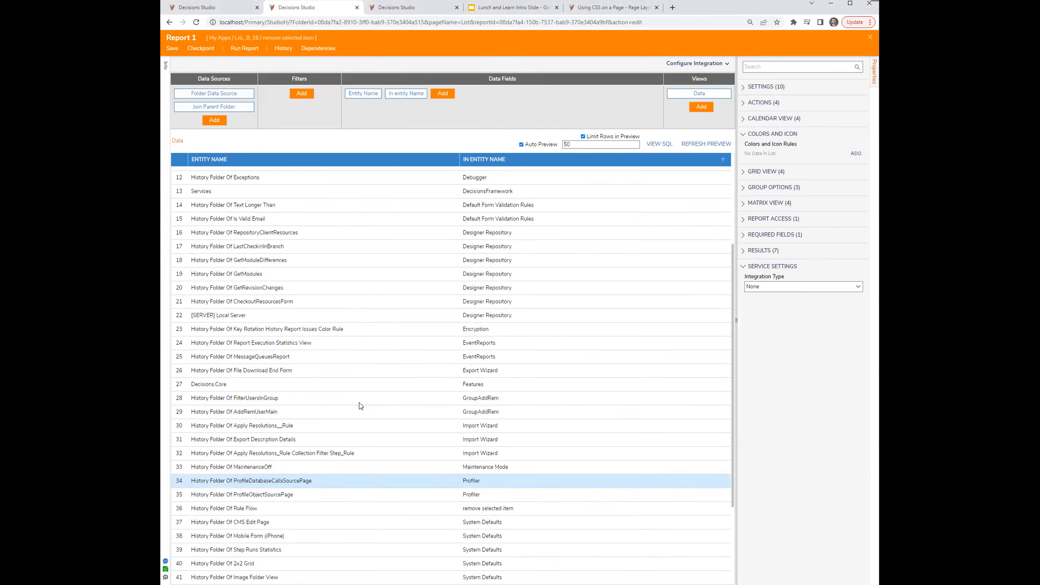
Search the web for "alternating row color css" in a new browser tab.
{"action": "scroll", "coordinate": [361, 405], "scroll_direction": "down", "scroll_amount": 1}
{"action": "scroll", "coordinate": [360, 405], "scroll_direction": "up", "scroll_amount": 1}
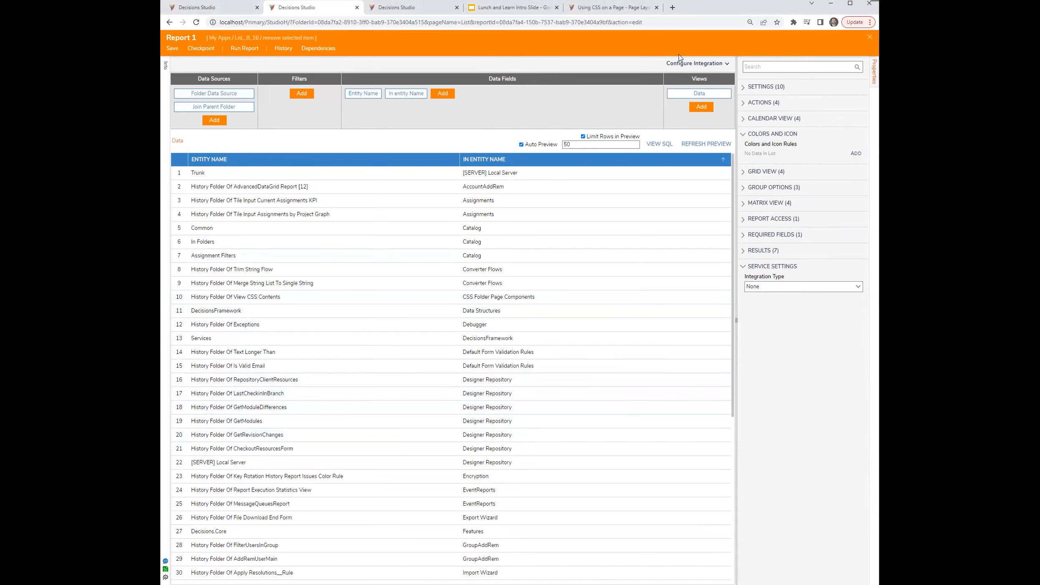
{"action": "left_click", "coordinate": [672, 10]}
{"action": "type", "text": "alter"}
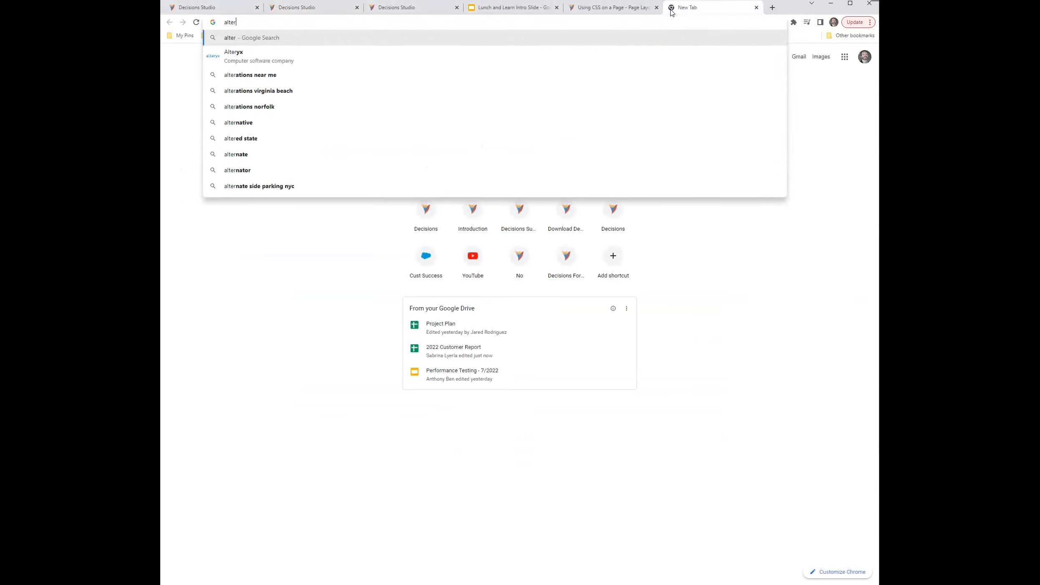
{"action": "type", "text": "nating "}
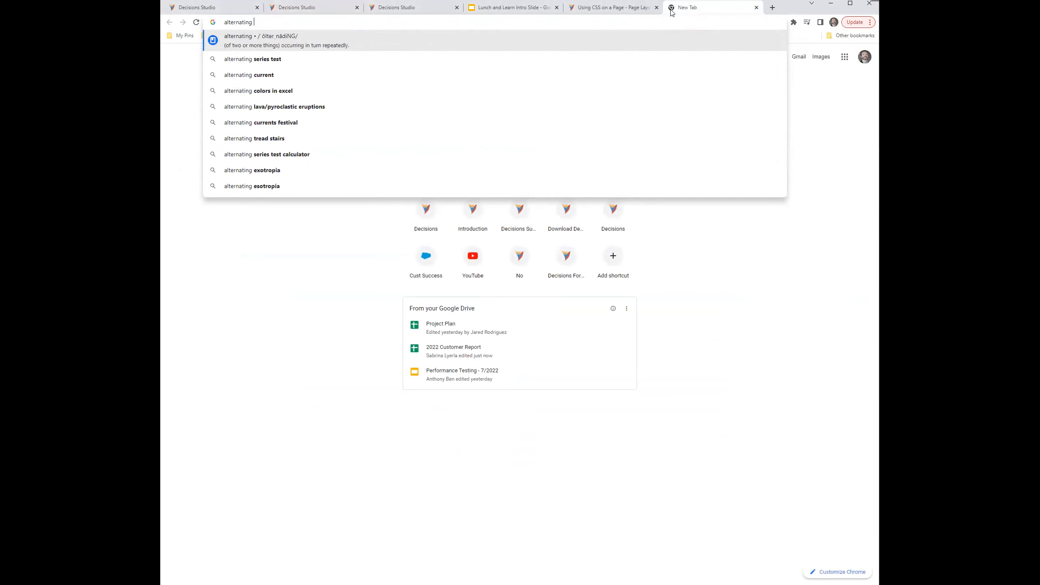
{"action": "type", "text": "row c"}
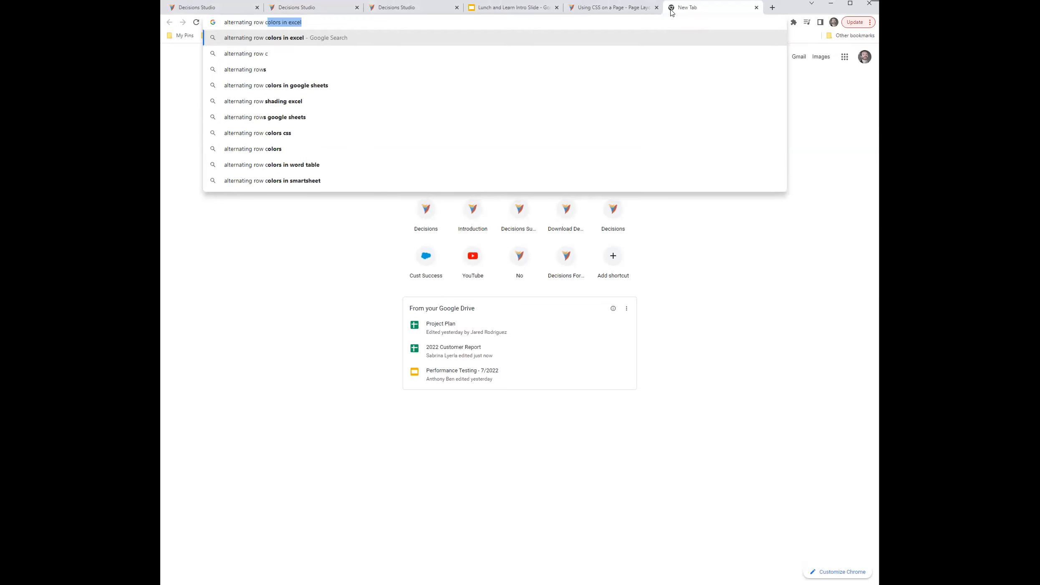
{"action": "type", "text": "olor css"}
{"action": "key", "text": "Return"}
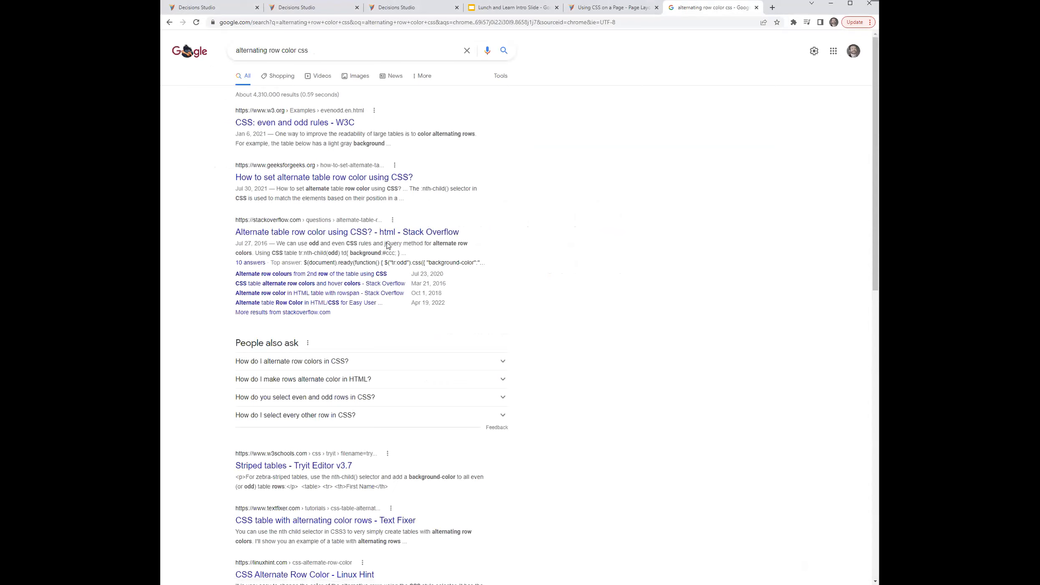
Open the W3C even and odd rules page and examine its row-coloring rules and the li:nth-child(5n+3) example.
{"action": "left_click", "coordinate": [294, 124]}
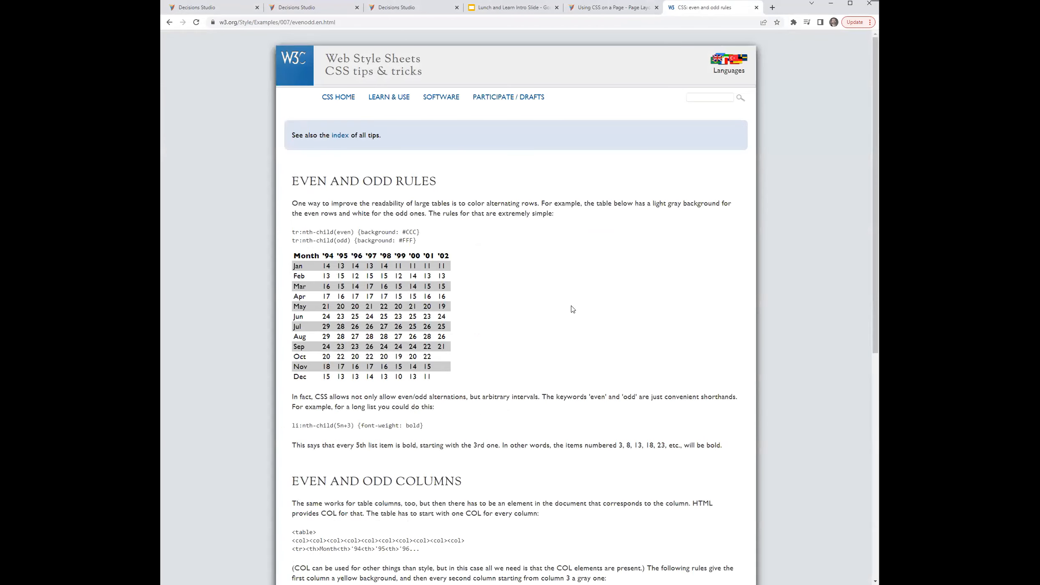
{"action": "scroll", "coordinate": [573, 307], "scroll_direction": "down", "scroll_amount": 10}
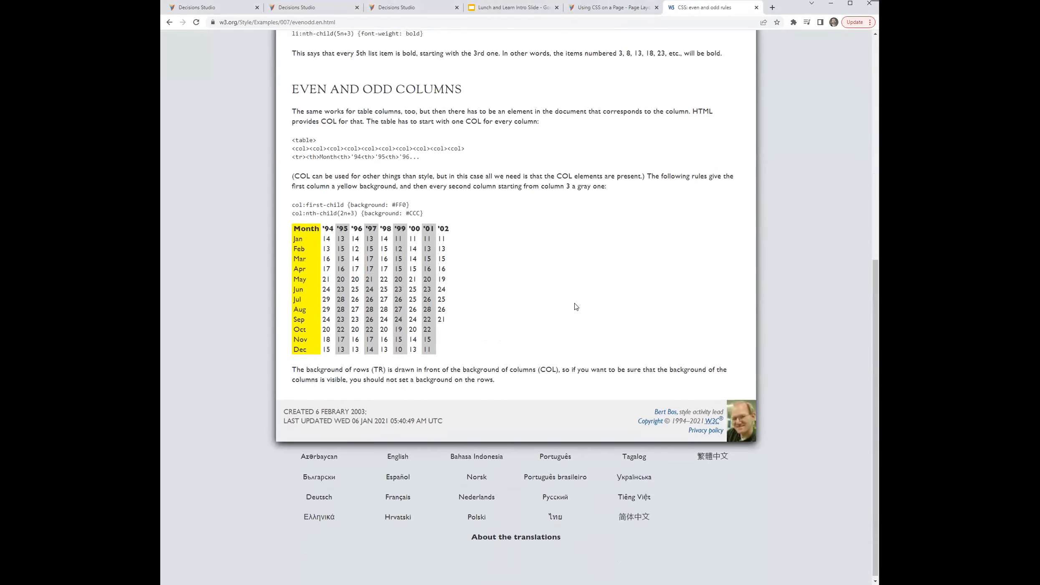
{"action": "scroll", "coordinate": [575, 307], "scroll_direction": "up", "scroll_amount": 8}
{"action": "scroll", "coordinate": [575, 307], "scroll_direction": "down", "scroll_amount": 1}
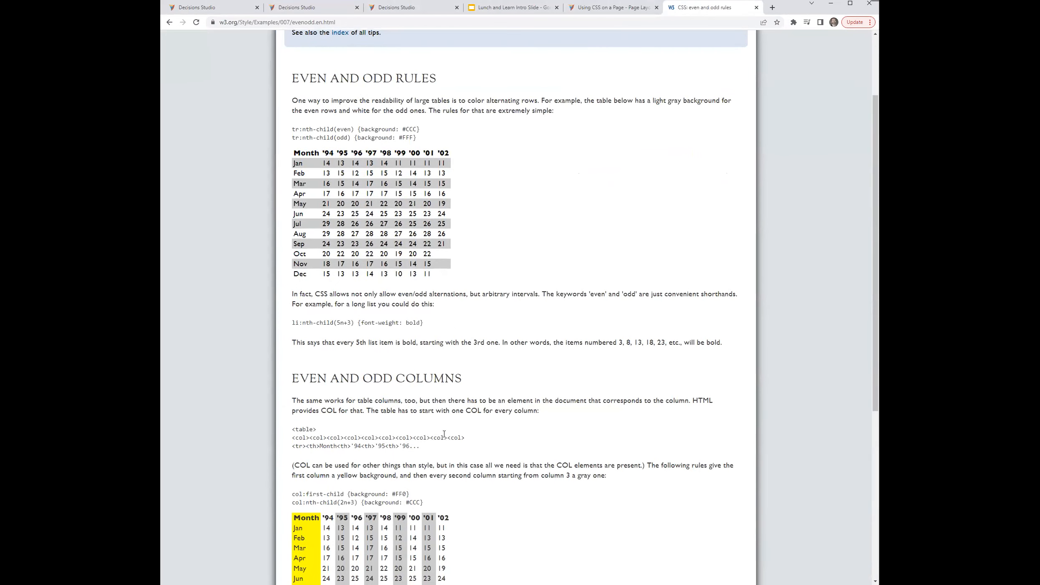
{"action": "left_click_drag", "start_coordinate": [443, 325], "coordinate": [289, 326]}
{"action": "left_click", "coordinate": [449, 323]}
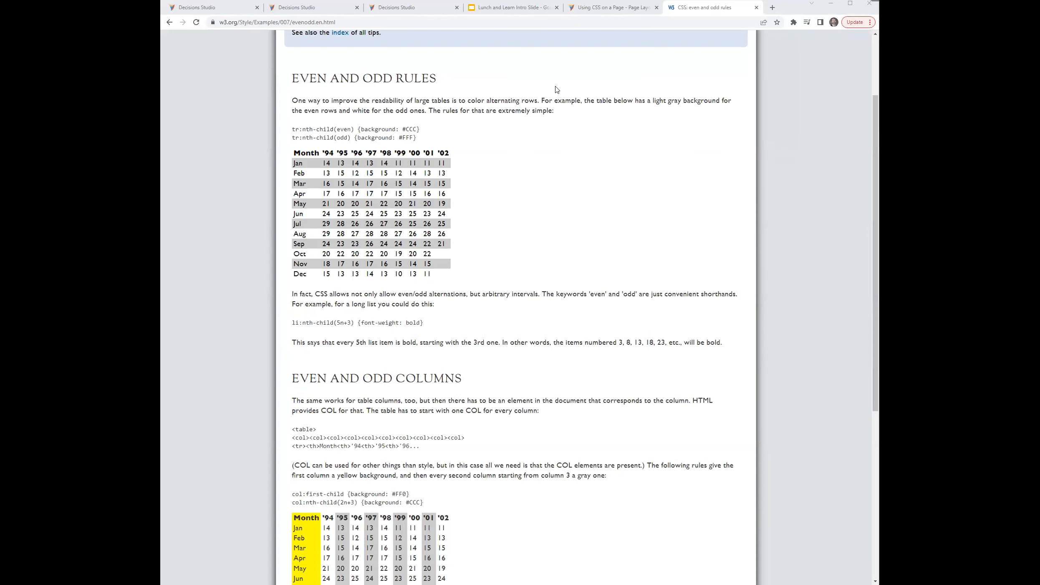
Return to the remove selected item folder in Decisions Studio and open Form 1 for editing with its properties shown.
{"action": "left_click", "coordinate": [224, 8]}
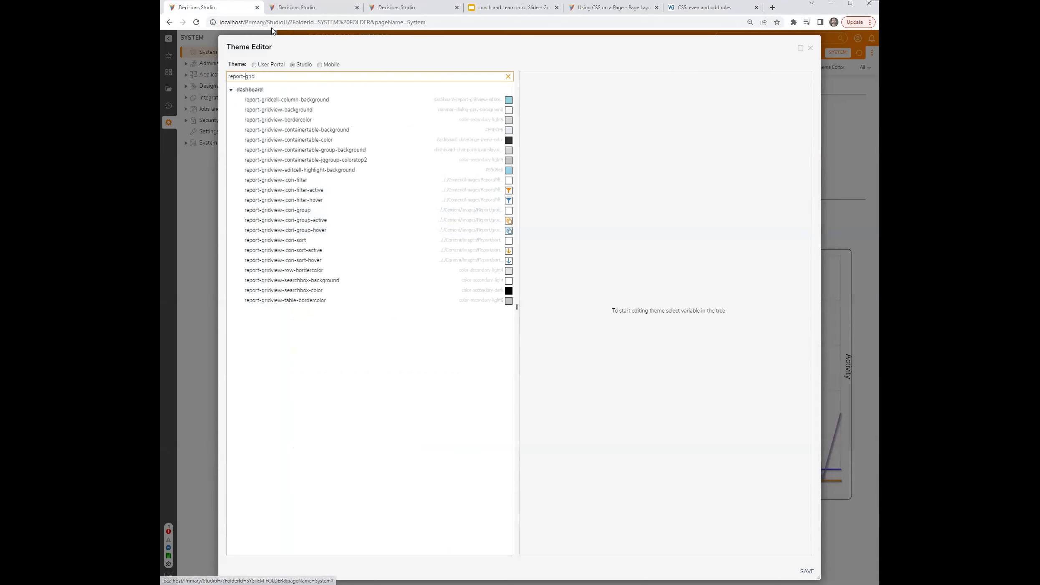
{"action": "left_click", "coordinate": [297, 8]}
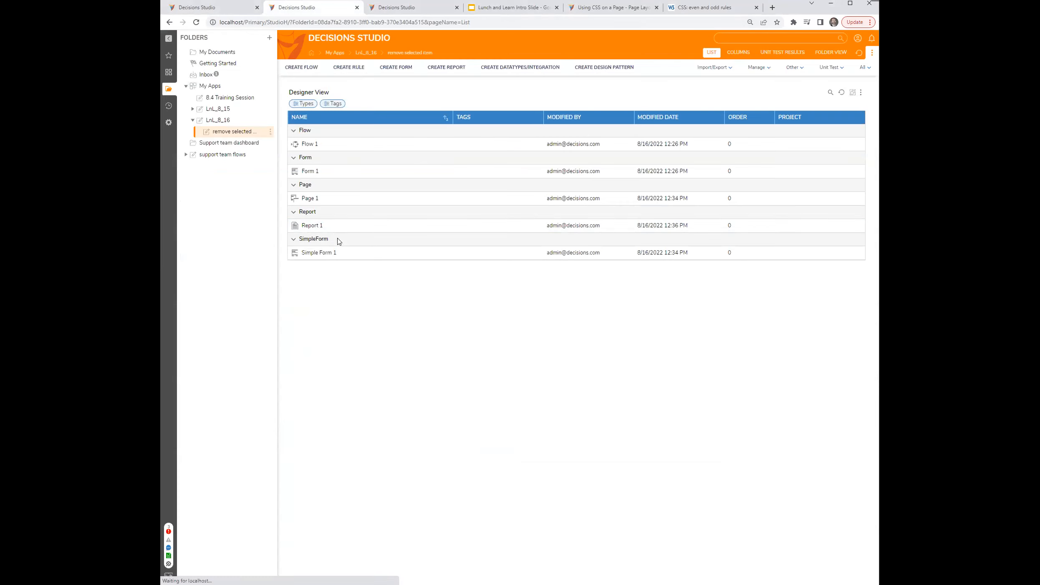
{"action": "double_click", "coordinate": [305, 174]}
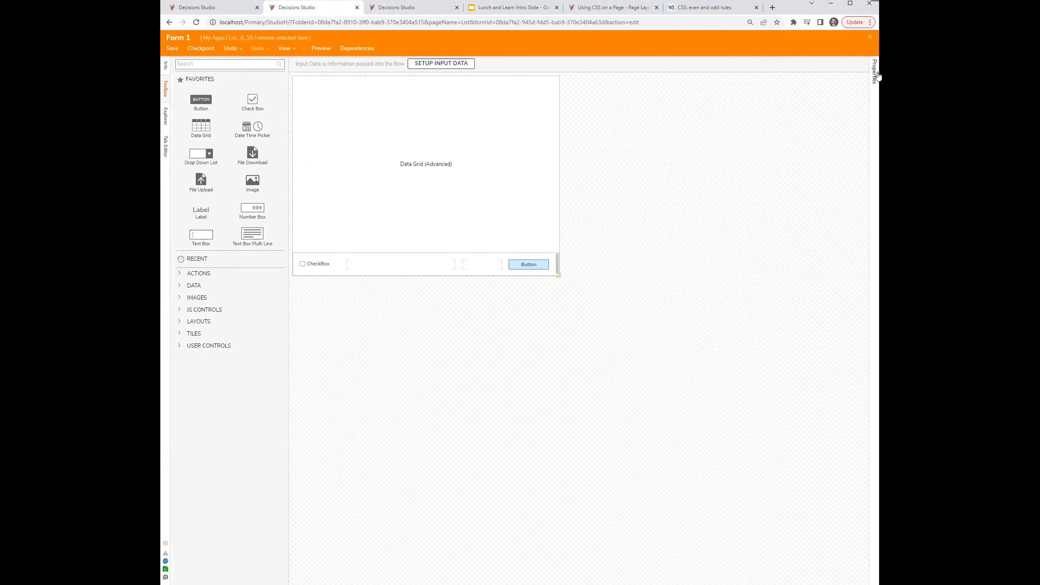
{"action": "left_click", "coordinate": [875, 73]}
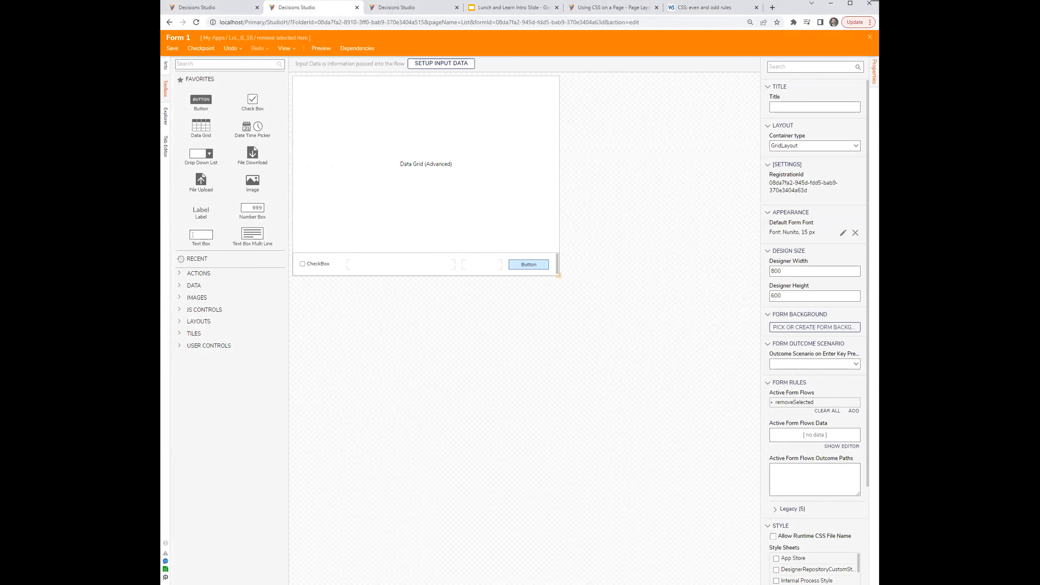
Open the form's removeSelected active form flow and examine the input mappings of its control value step in a widened properties area.
{"action": "left_click", "coordinate": [849, 403]}
{"action": "left_click", "coordinate": [559, 245]}
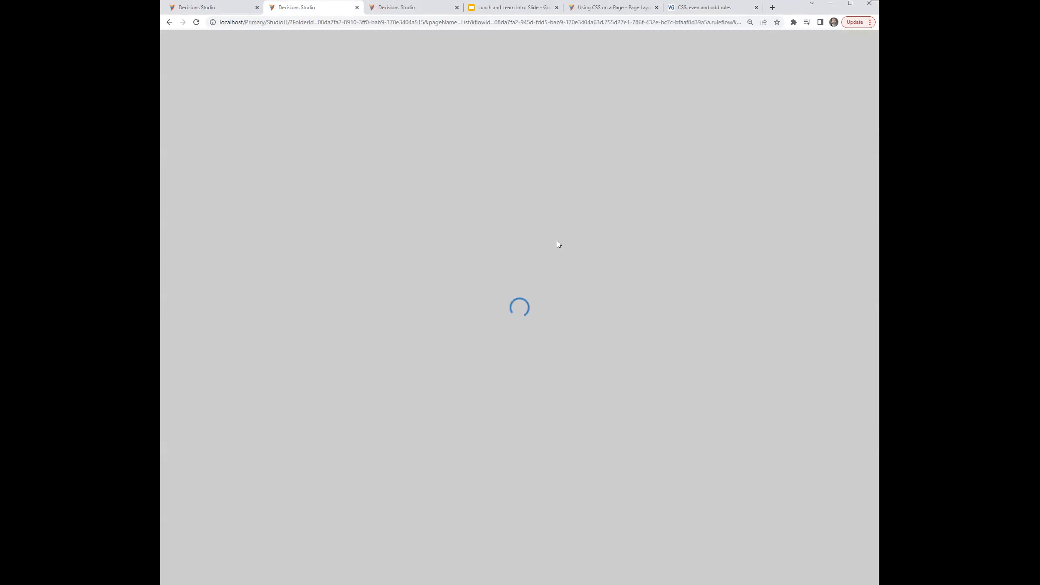
{"action": "left_click", "coordinate": [459, 147]}
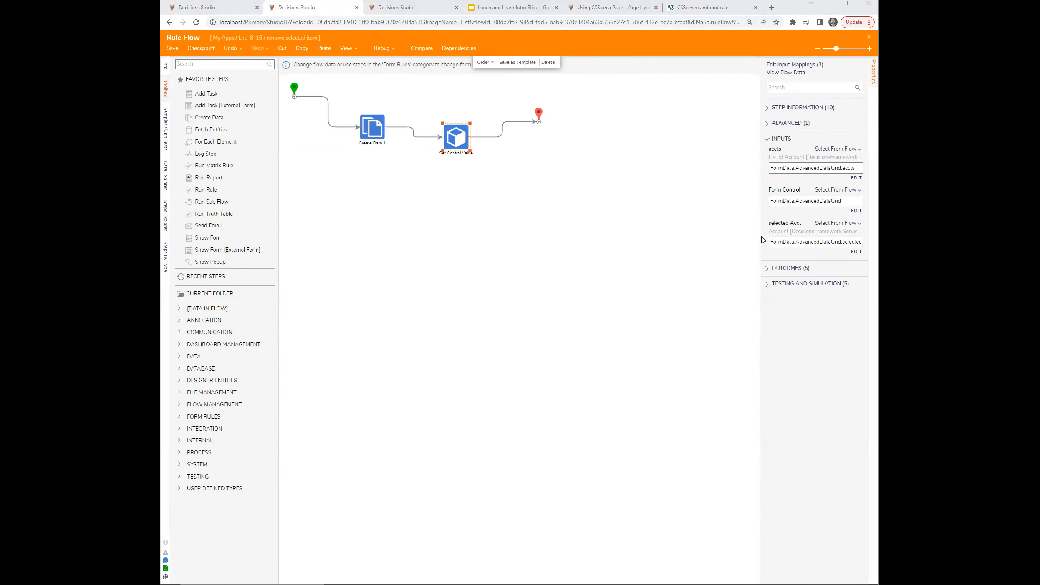
{"action": "left_click_drag", "start_coordinate": [760, 239], "coordinate": [674, 243]}
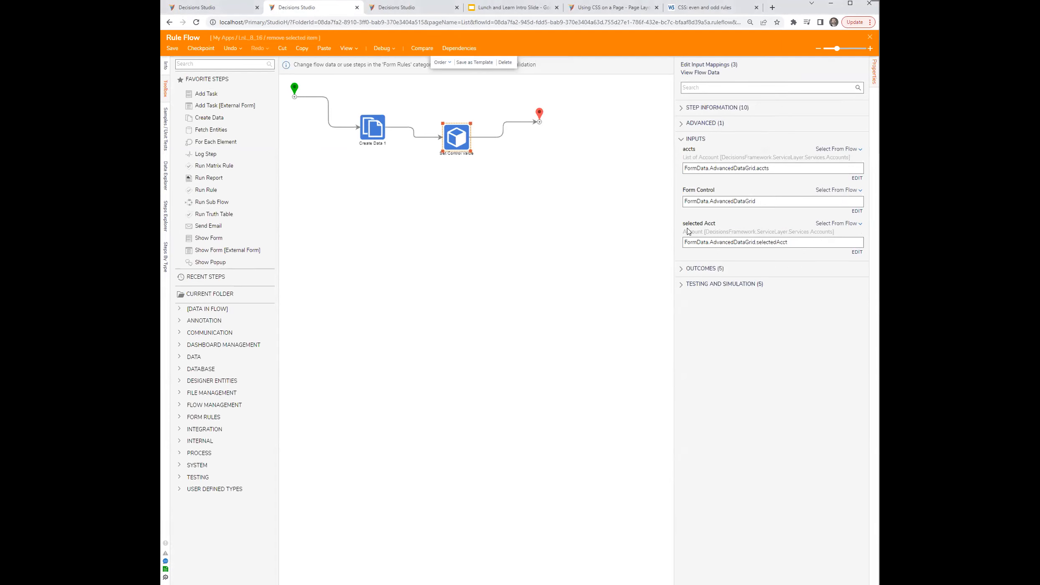